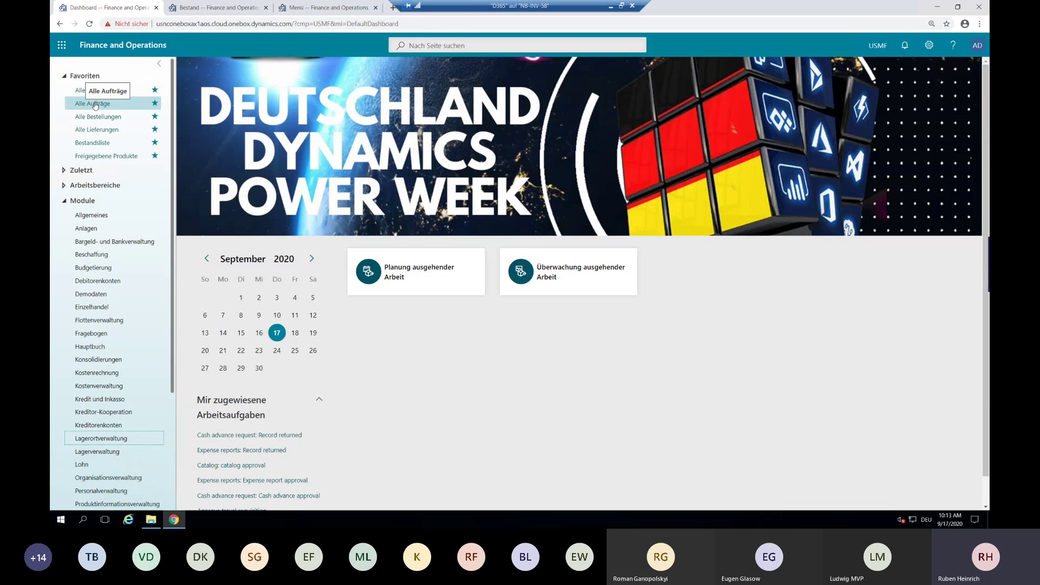
# From All orders, create a sales order for Shrike Retail with warehouse 24.
pyautogui.click(95, 104)
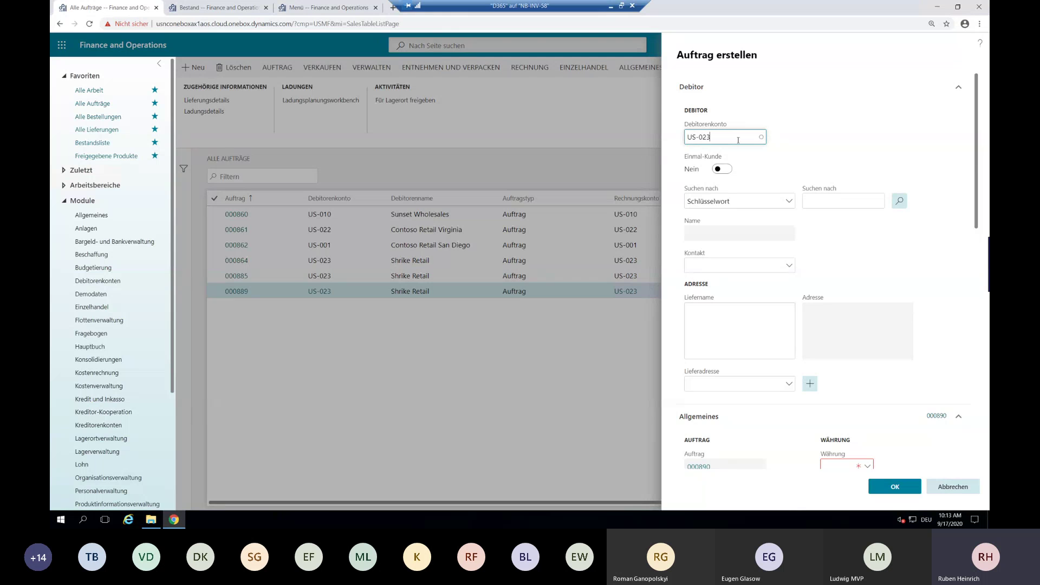
pyautogui.click(706, 168)
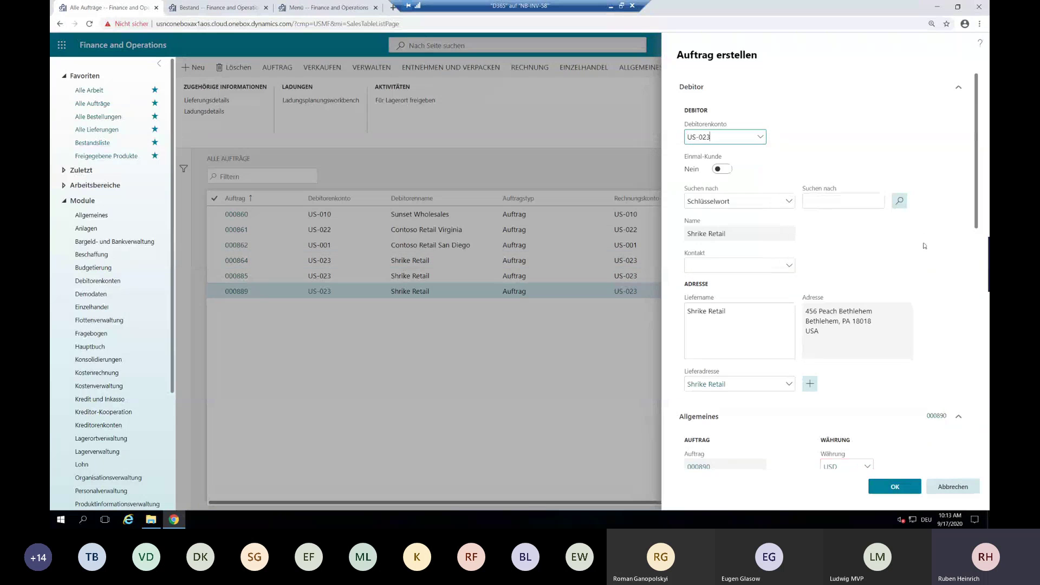
pyautogui.scroll(-3, 867, 325)
pyautogui.click(899, 418)
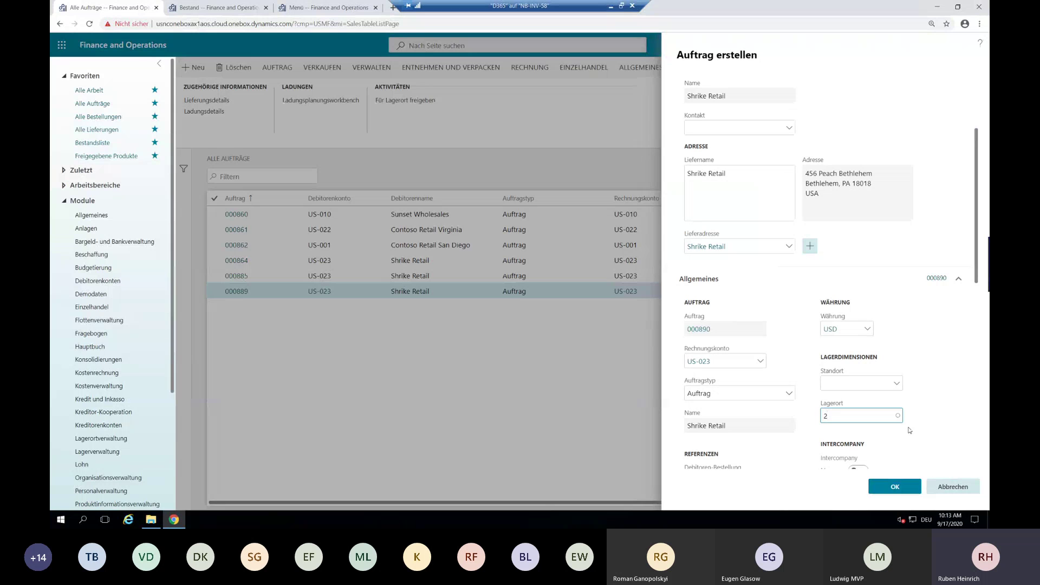
pyautogui.click(898, 462)
pyautogui.click(896, 487)
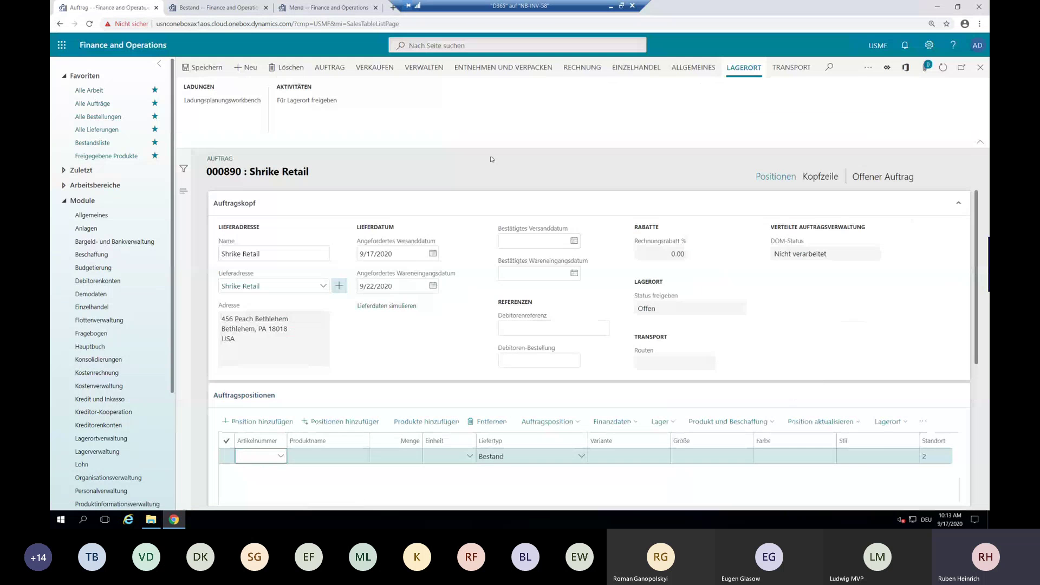
# Add an order line for item A0001 HDMI 6' Cables and view its on-hand stock.
pyautogui.click(221, 203)
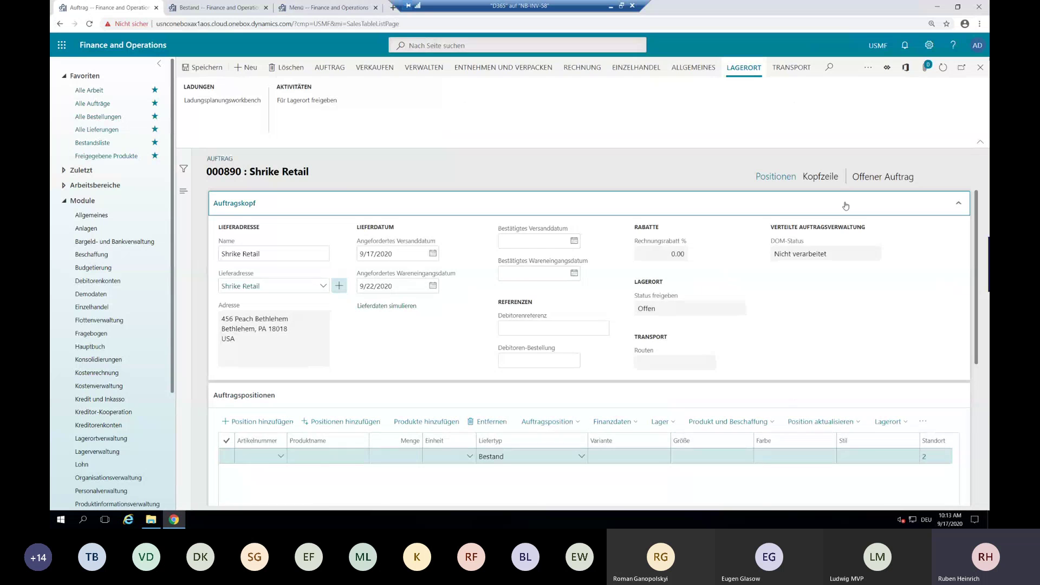
pyautogui.click(249, 290)
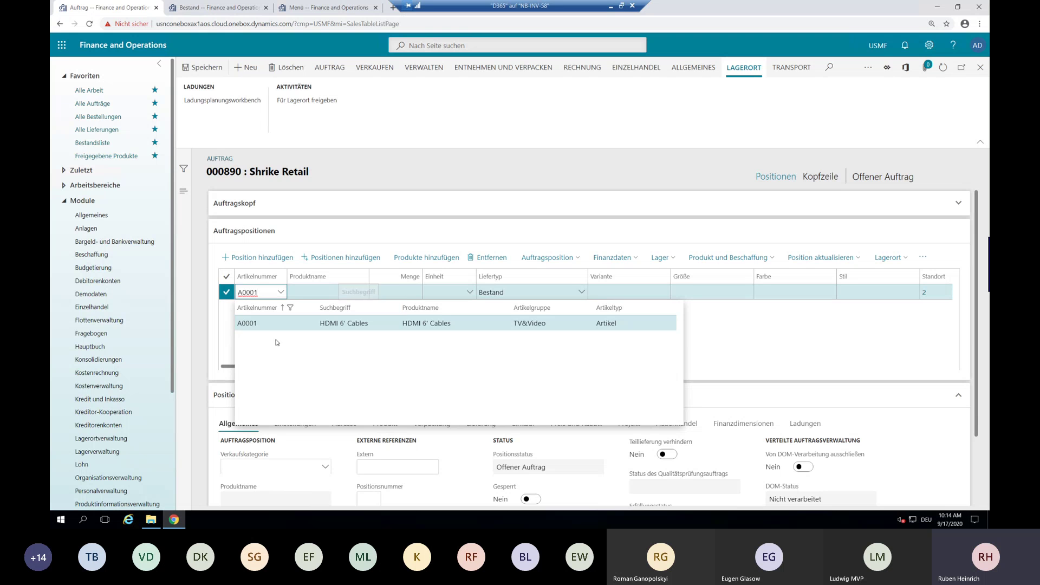
pyautogui.click(265, 323)
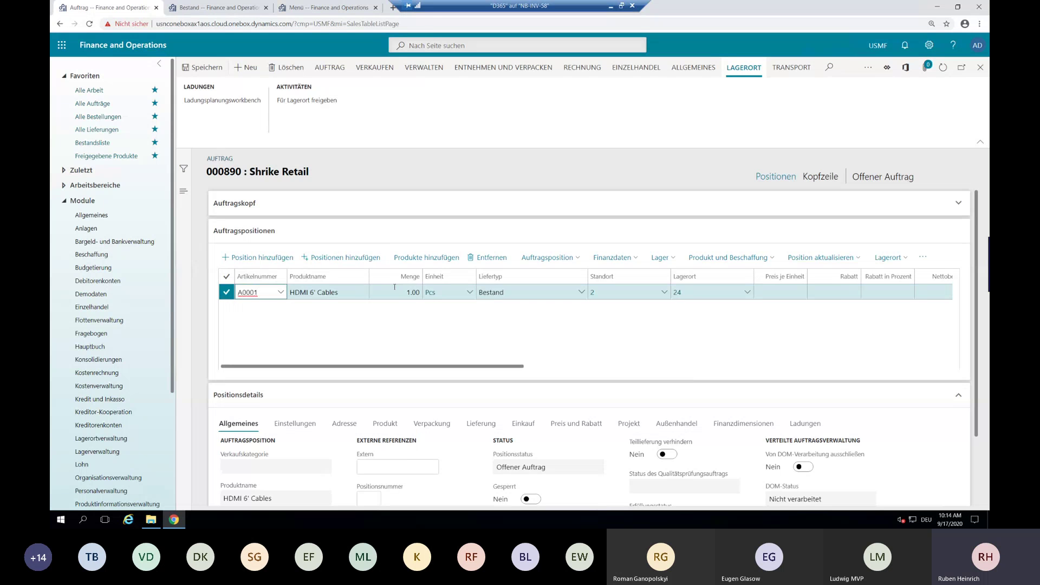
pyautogui.click(224, 10)
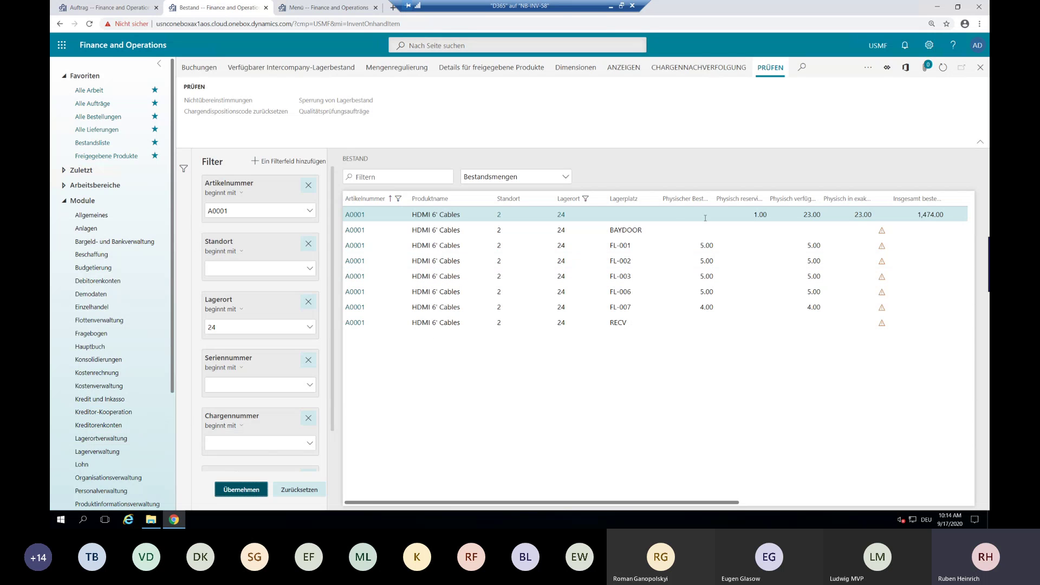
# Refresh on-hand stock for A0001 in warehouse 24 and confirm 1.00 physically reserved.
pyautogui.click(943, 67)
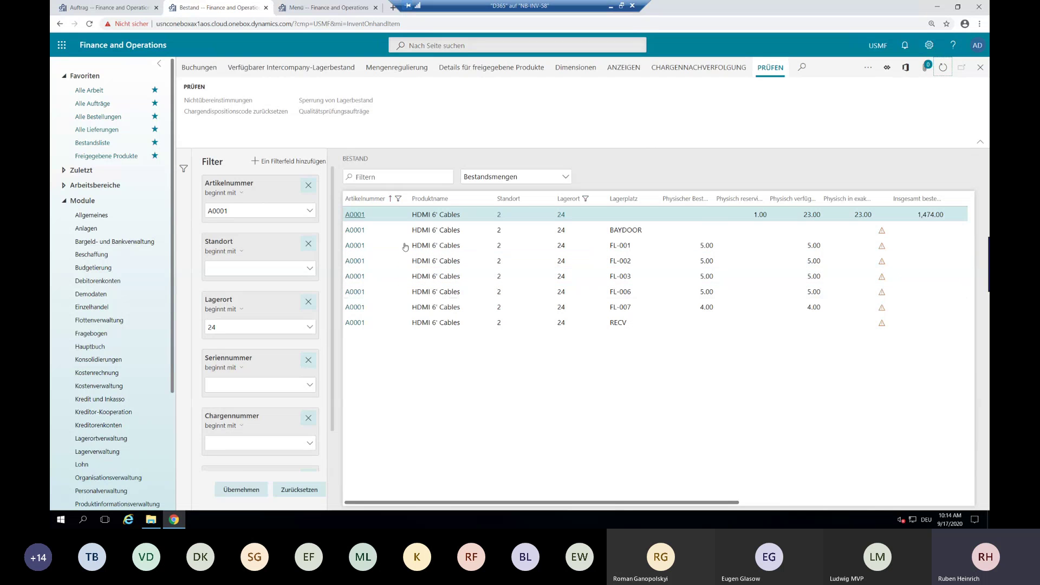
pyautogui.click(241, 212)
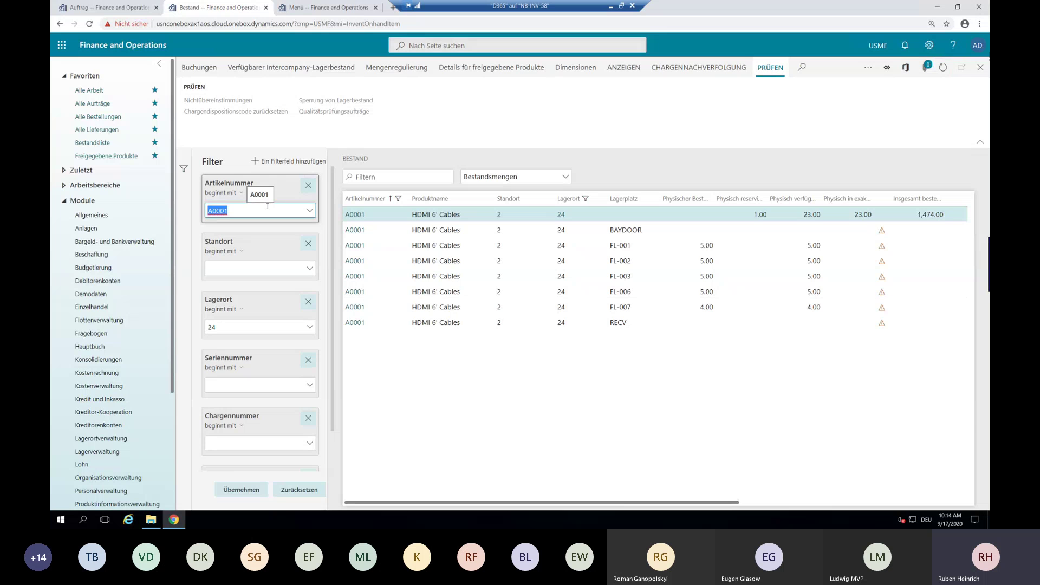
pyautogui.click(255, 326)
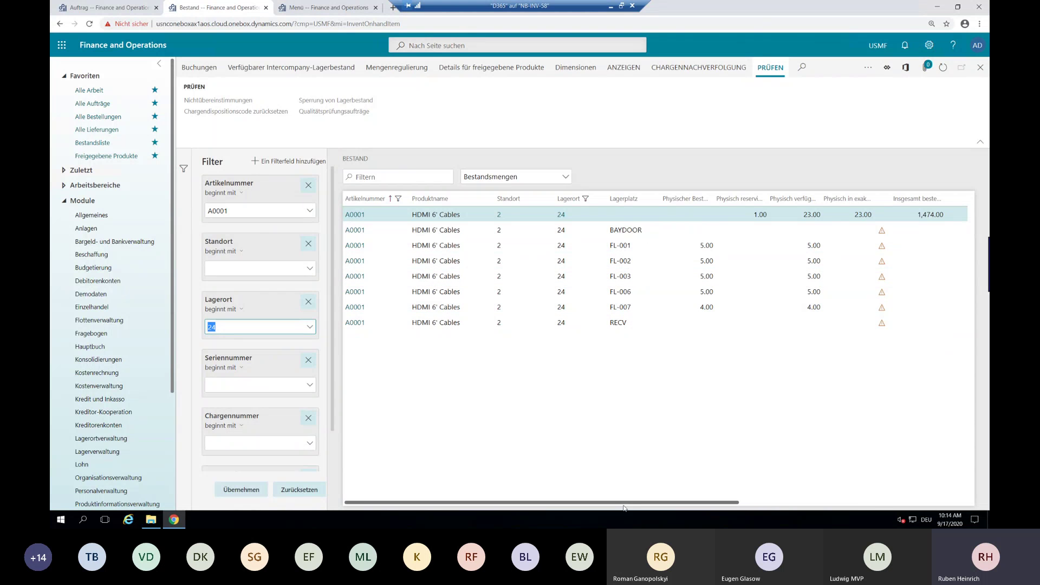
pyautogui.moveTo(624, 508); pyautogui.dragTo(700, 506)
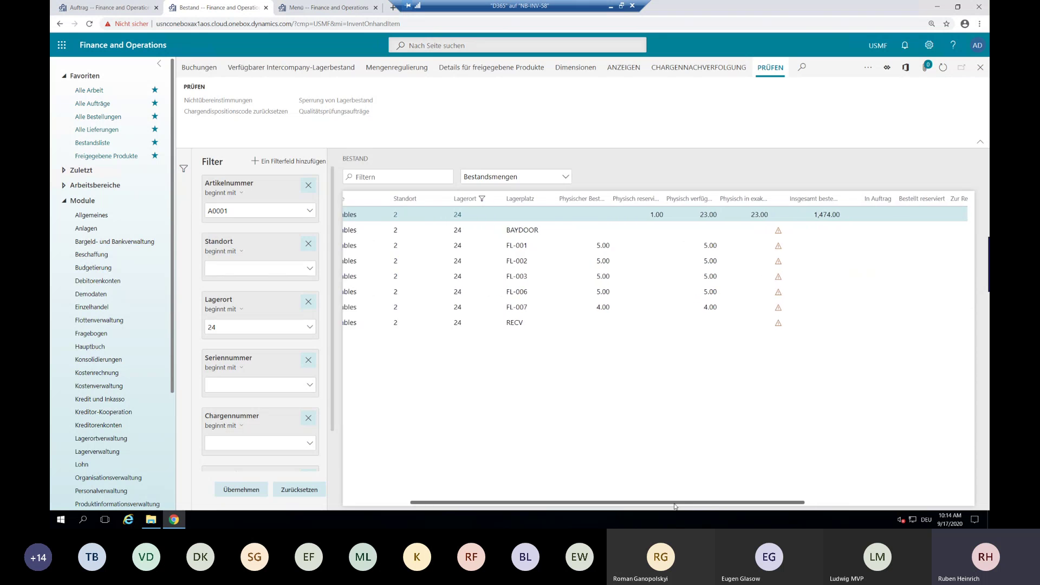
pyautogui.click(743, 215)
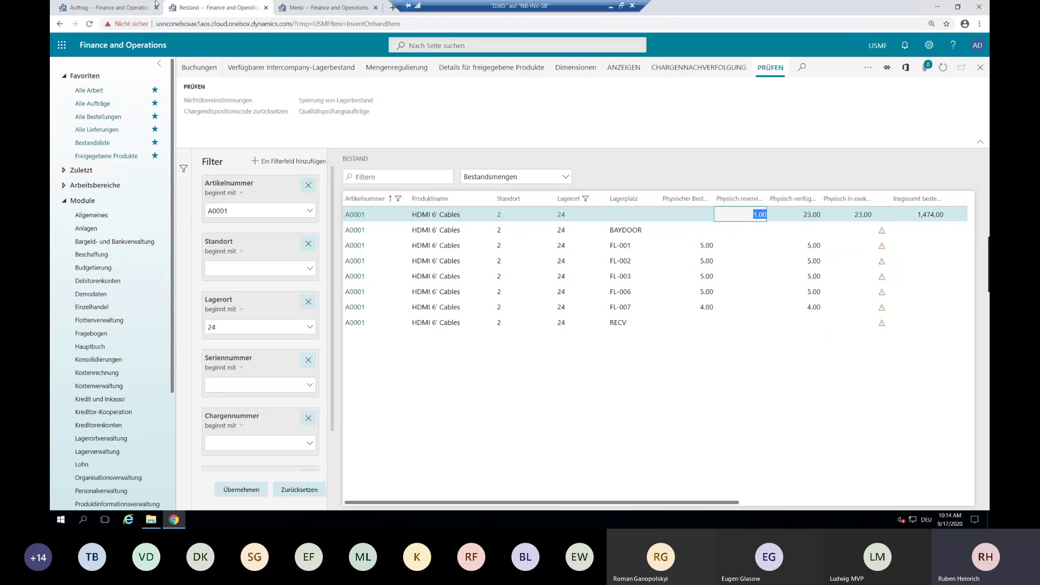
pyautogui.click(107, 7)
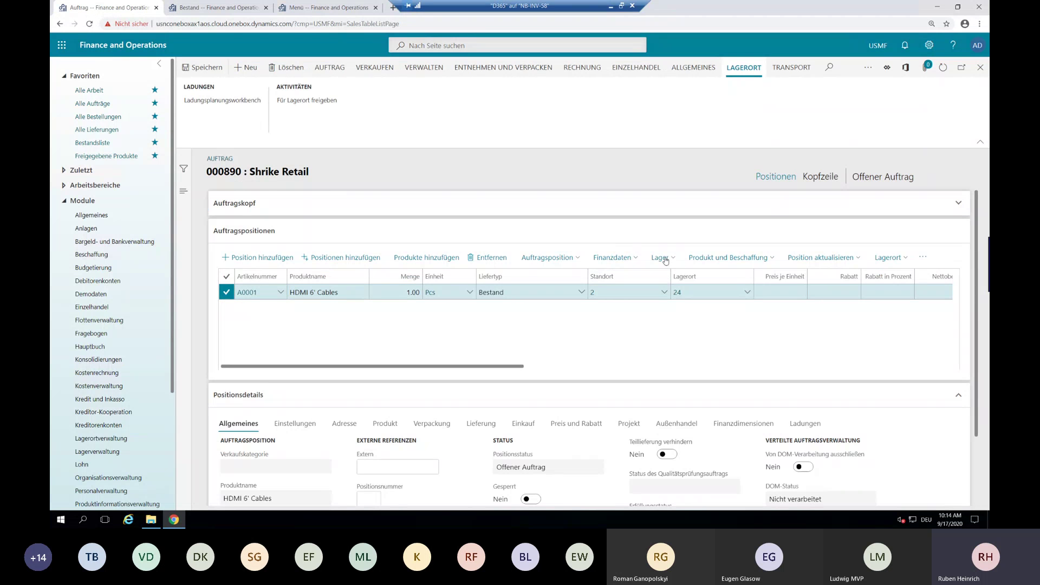
# Delete the line's 1.00 reservation in the Reservation form and refresh the on-hand list.
pyautogui.click(666, 261)
pyautogui.click(681, 315)
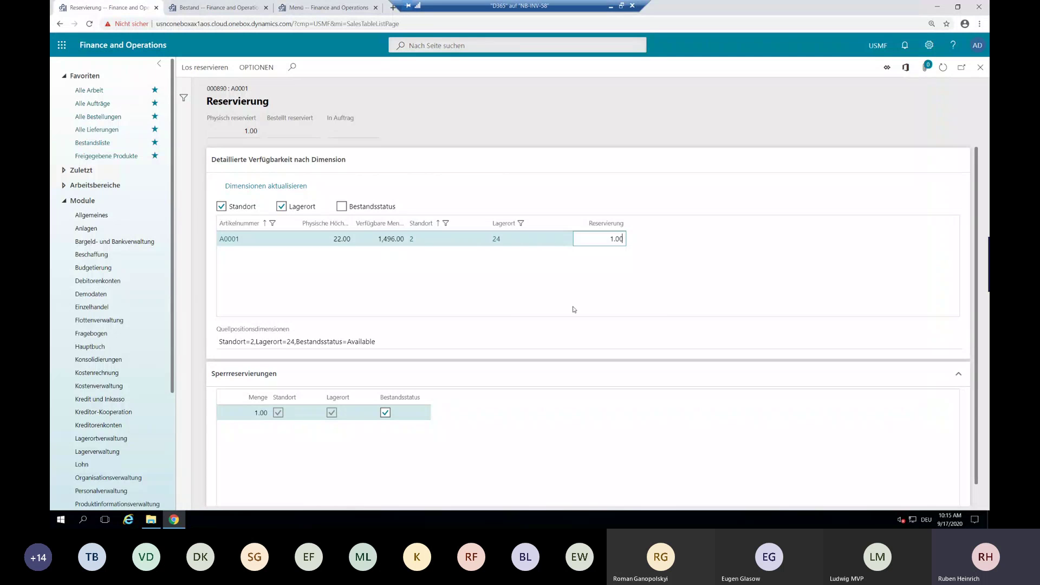
pyautogui.moveTo(598, 238); pyautogui.dragTo(667, 239)
pyautogui.press('BackSpace')
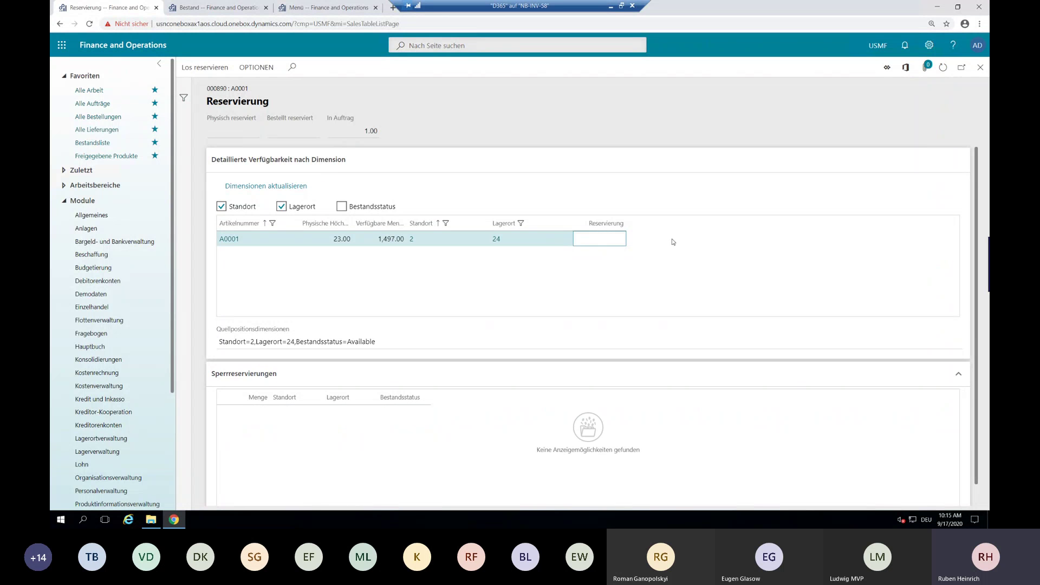
pyautogui.click(981, 68)
pyautogui.hotkey('ctrl', 'Tab')
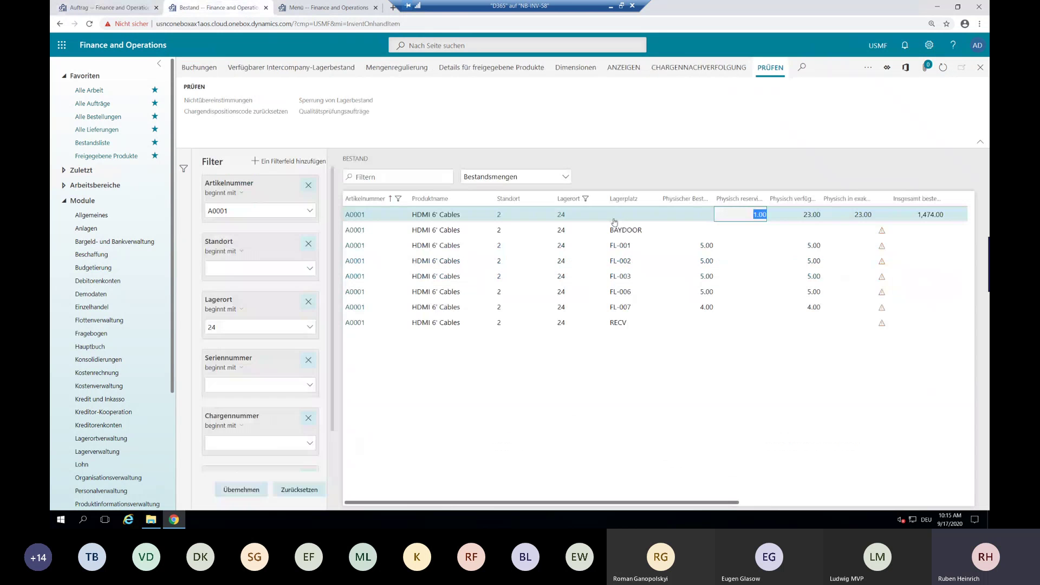
pyautogui.click(942, 66)
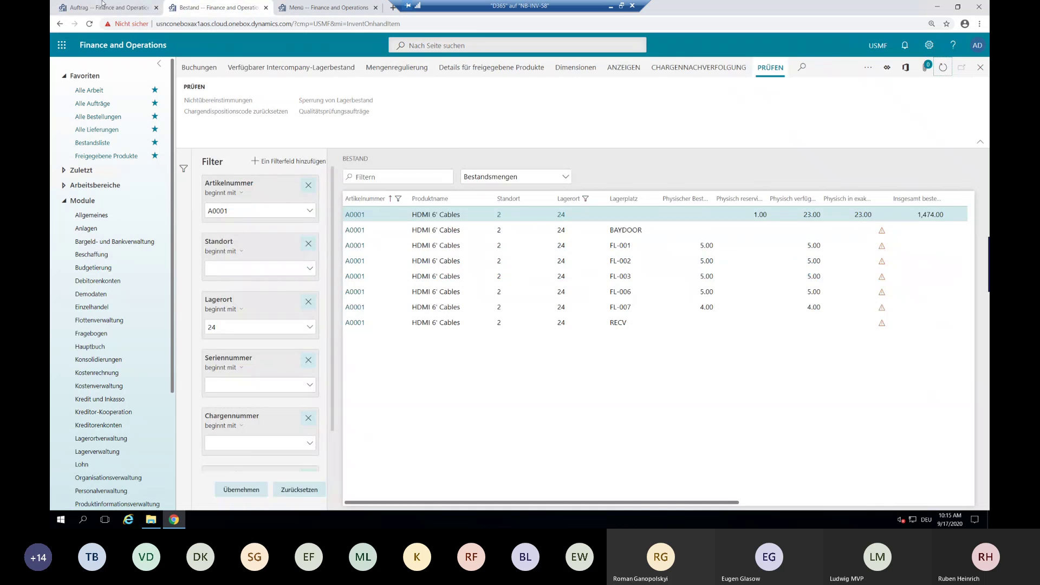
# Recheck the A0001 order line's reservation details from the sales order.
pyautogui.click(103, 7)
pyautogui.click(668, 259)
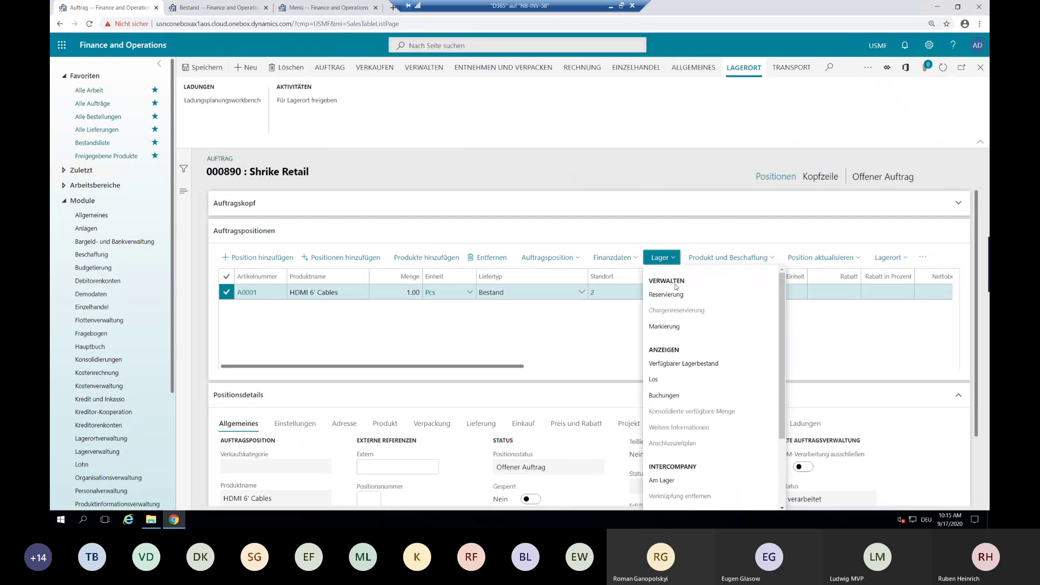
pyautogui.click(675, 296)
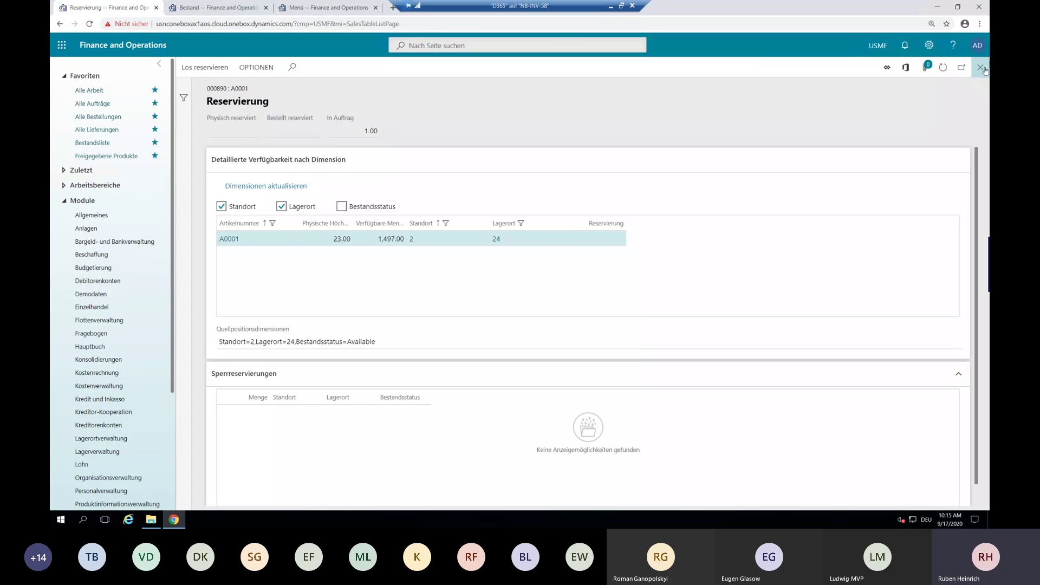
pyautogui.click(176, 4)
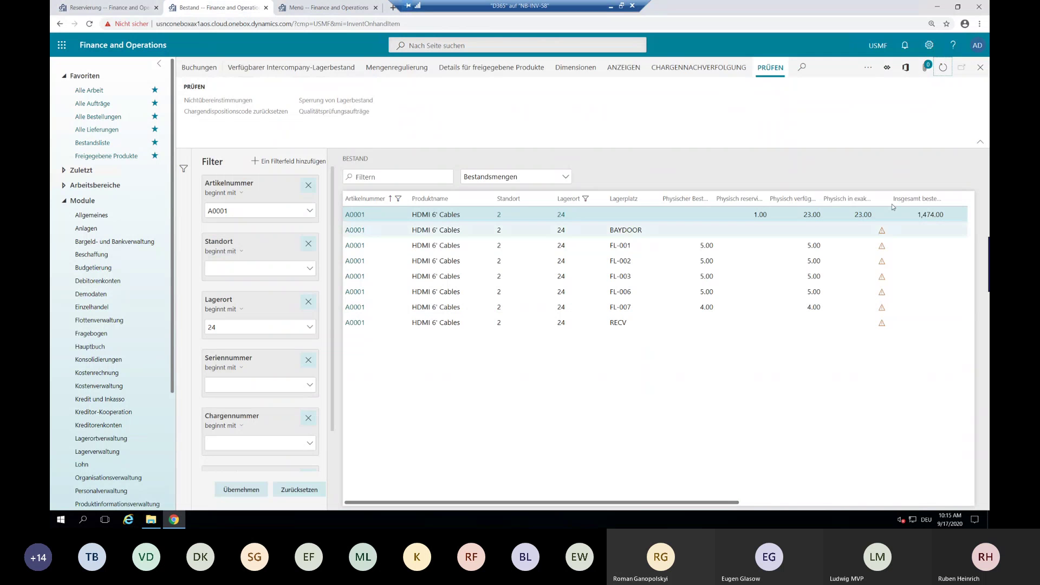
# Reopen on-hand stock for A0001, warehouse 24: 1.00 reserved, 23.00 available, 1.00 on order.
pyautogui.click(981, 67)
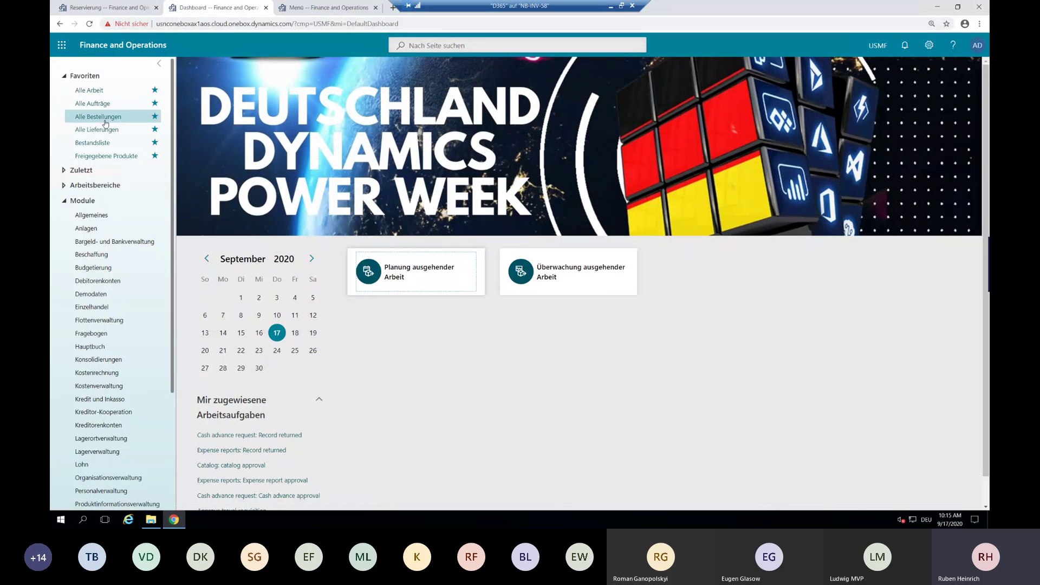
pyautogui.click(92, 143)
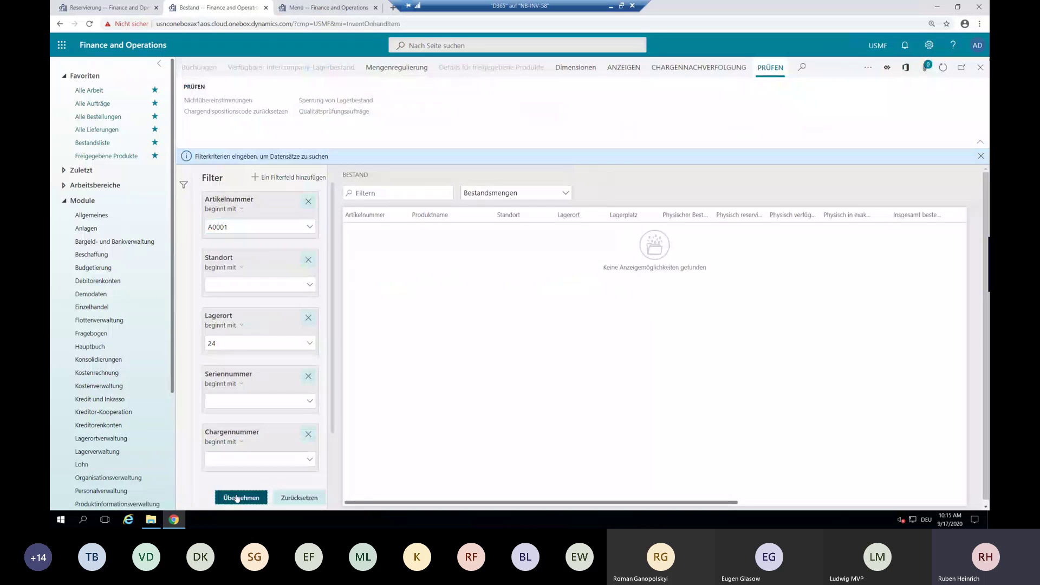
pyautogui.click(237, 498)
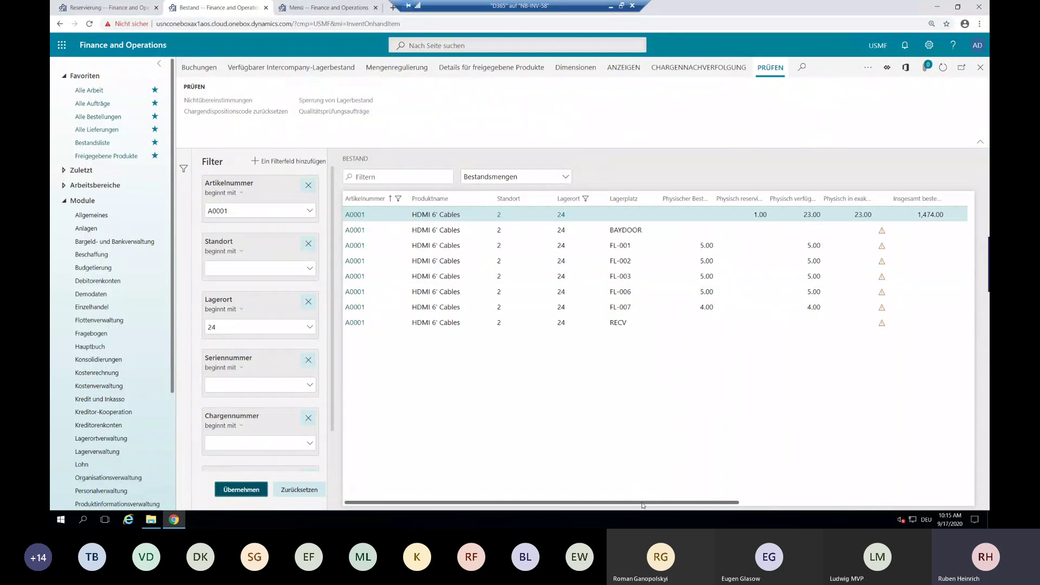
pyautogui.moveTo(644, 503); pyautogui.dragTo(794, 503)
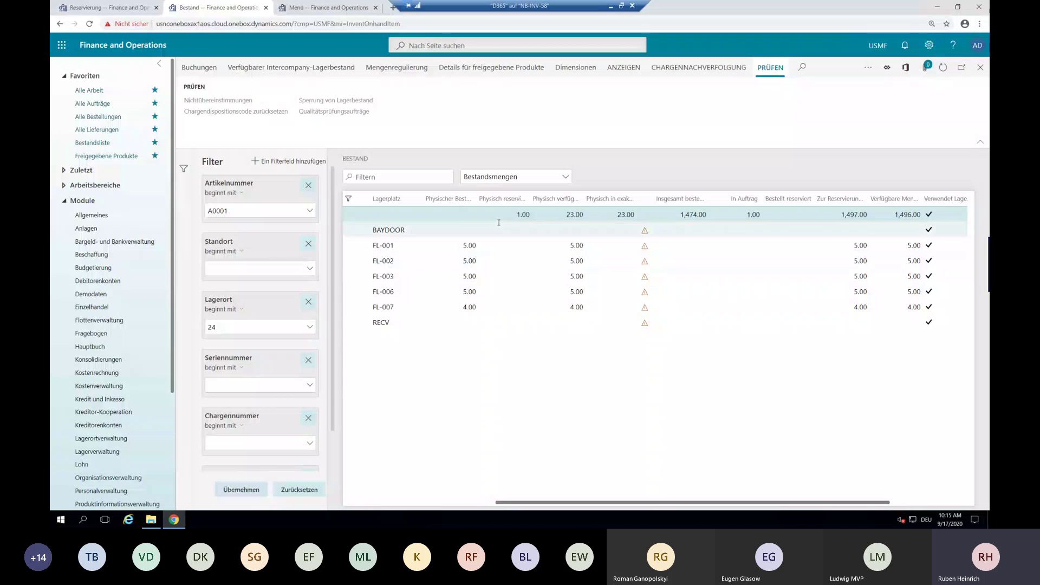
pyautogui.click(523, 214)
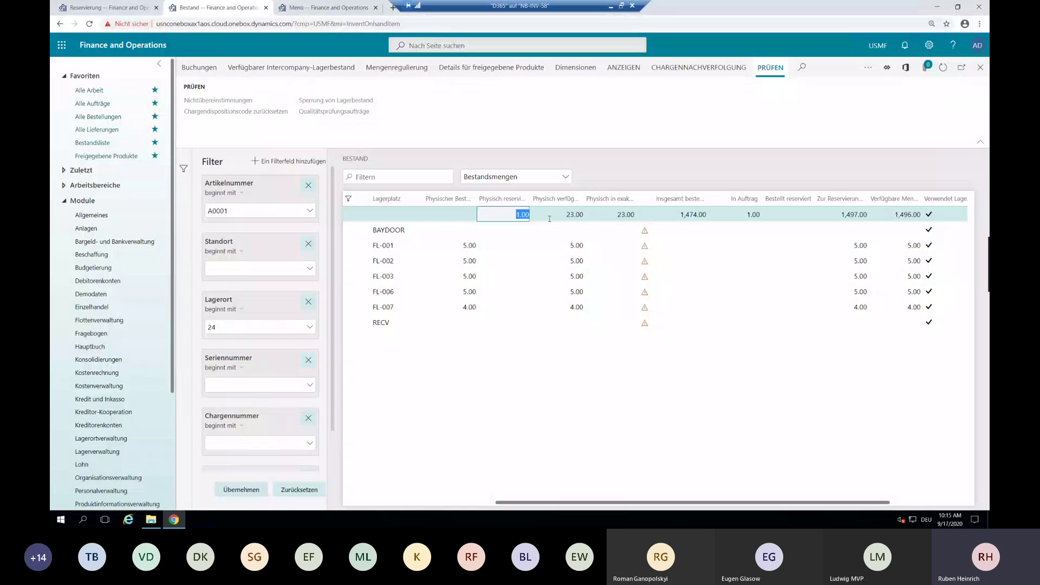
pyautogui.click(742, 214)
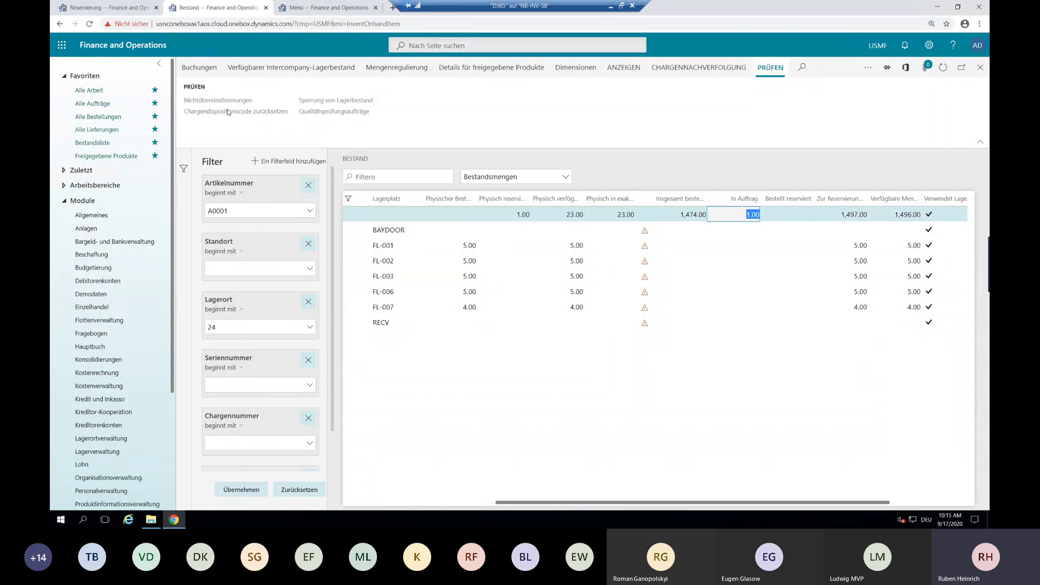
pyautogui.hscroll(-3, 671, 501)
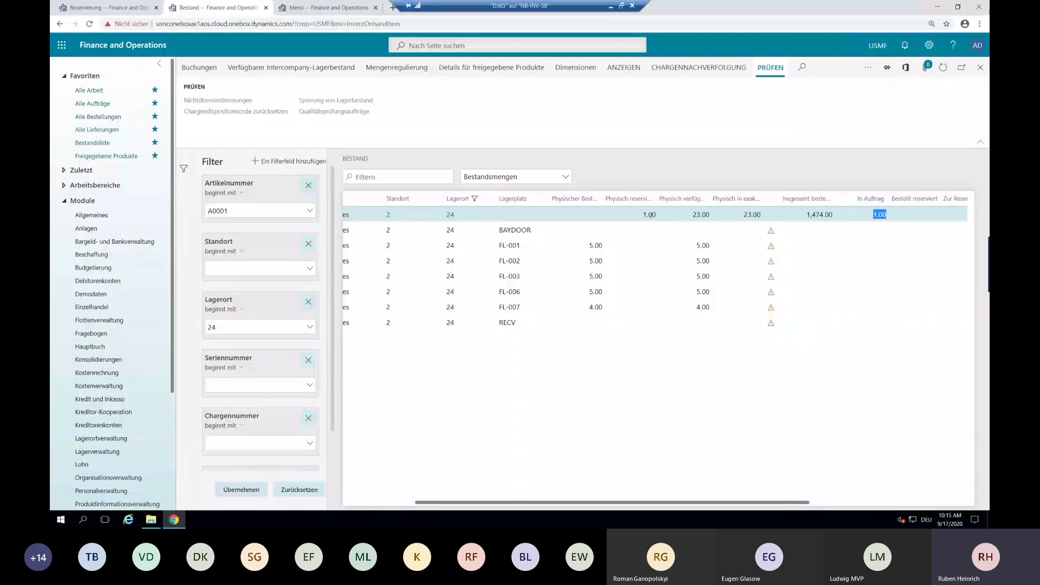
pyautogui.click(632, 215)
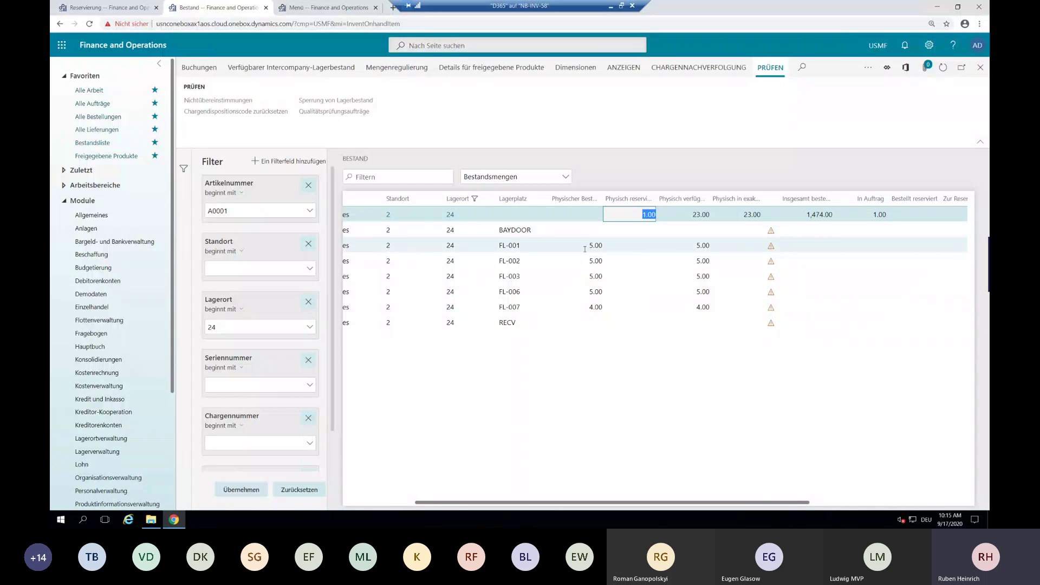
# Reserve the line's 1.00 of A0001 from warehouse 24 with Reserve lot and close the form.
pyautogui.click(108, 7)
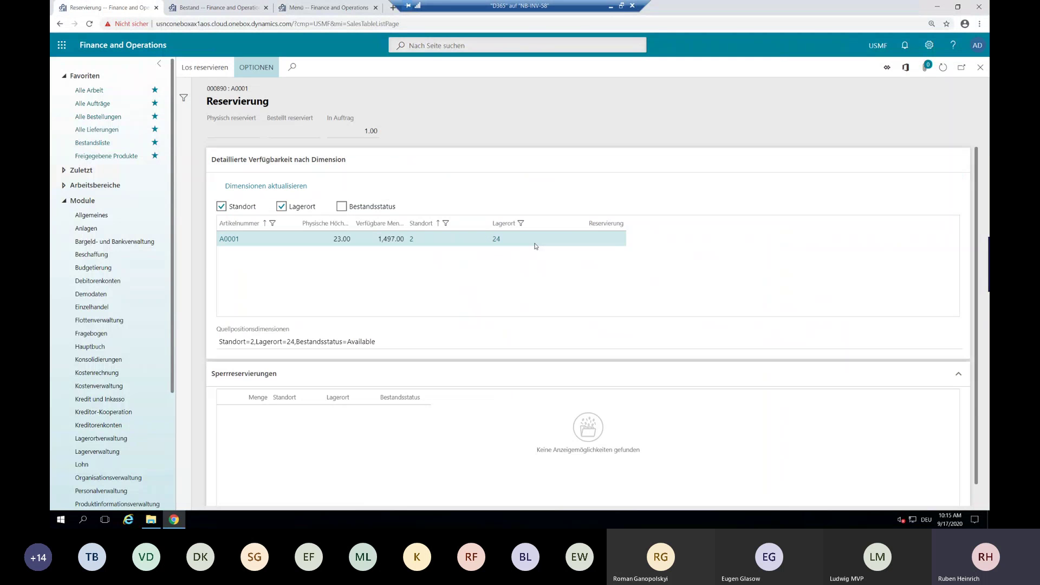
pyautogui.click(205, 67)
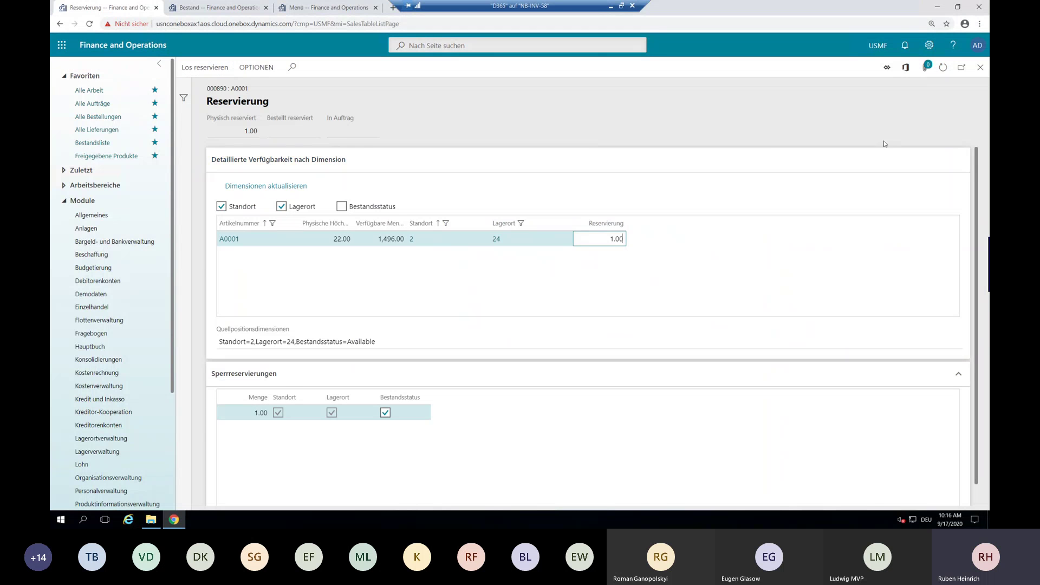
pyautogui.click(981, 67)
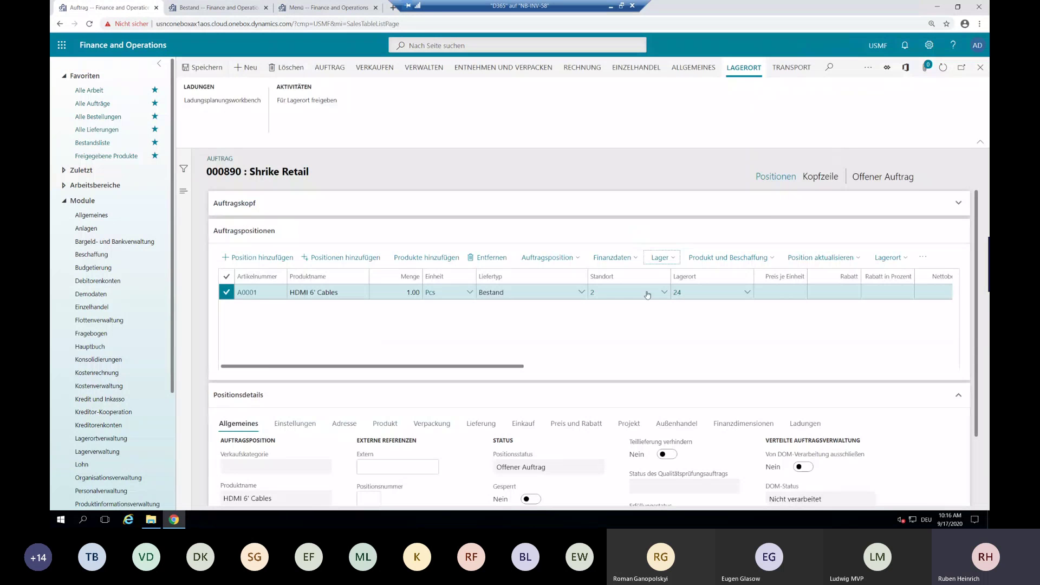
# Refresh on-hand stock and verify A0001 now shows 2.00 physically reserved and 22.00 available.
pyautogui.click(191, 8)
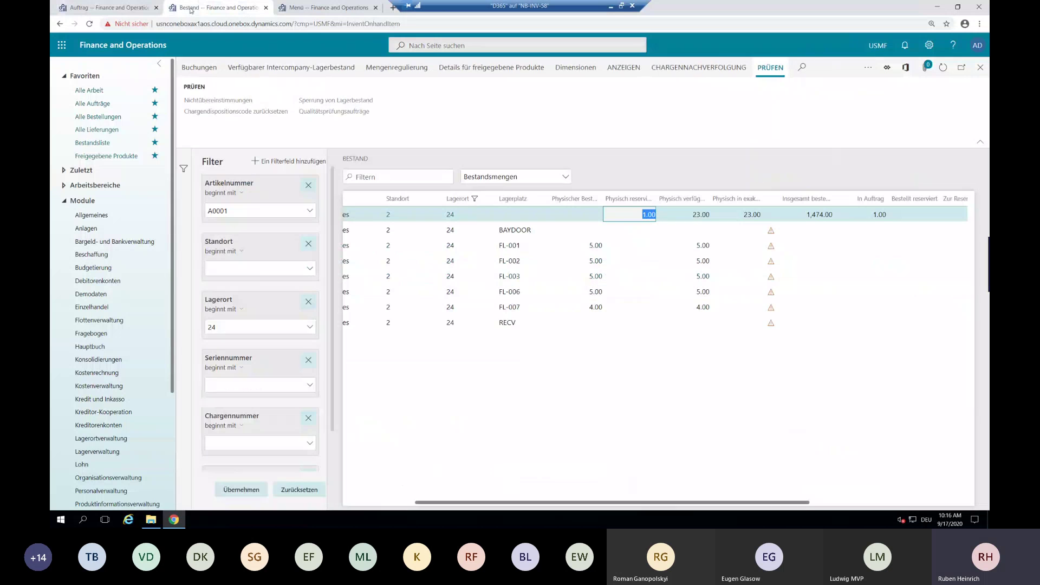
pyautogui.click(943, 68)
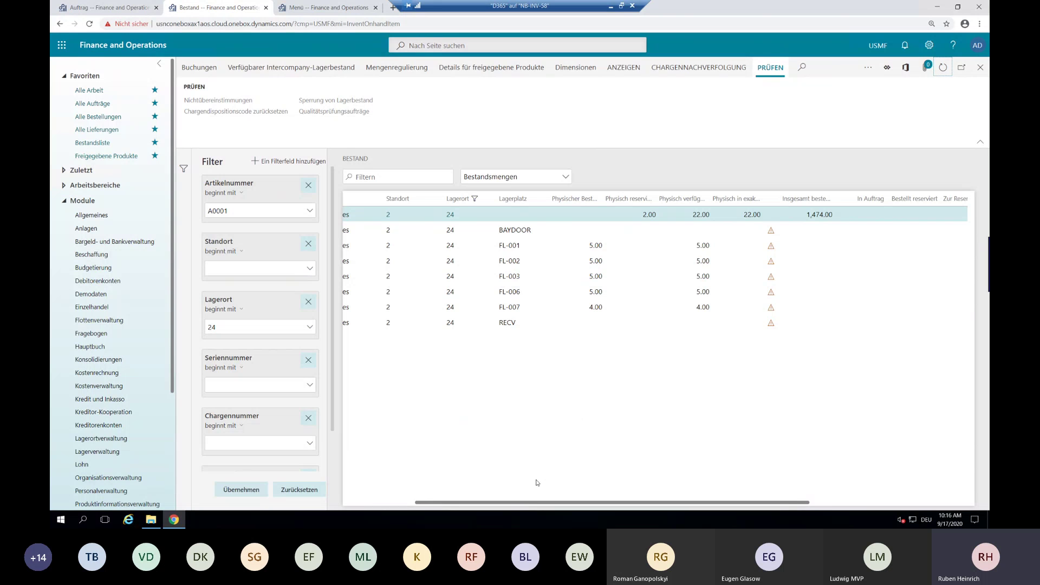
pyautogui.moveTo(536, 504); pyautogui.dragTo(458, 504)
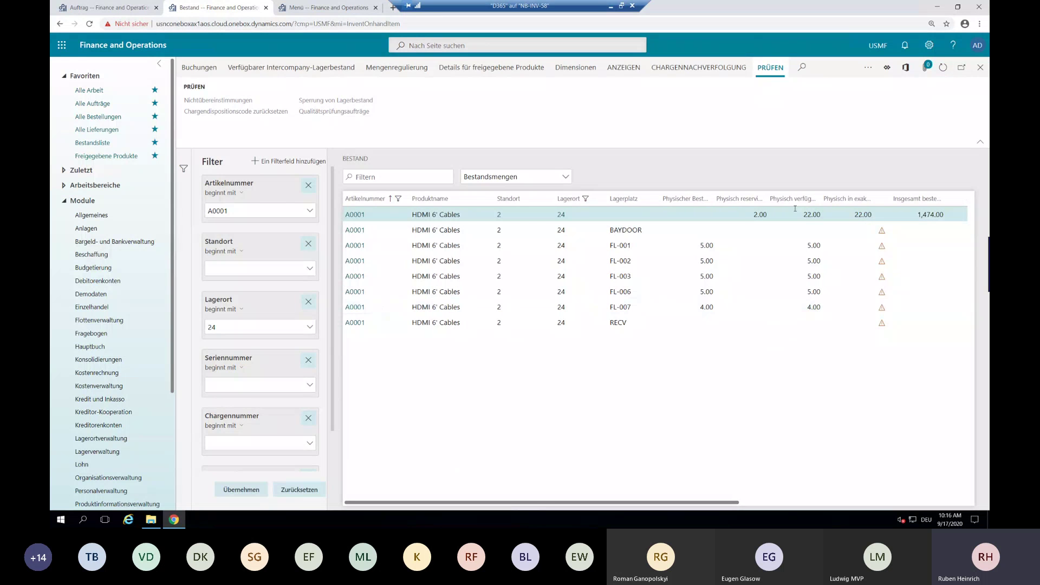
pyautogui.click(745, 215)
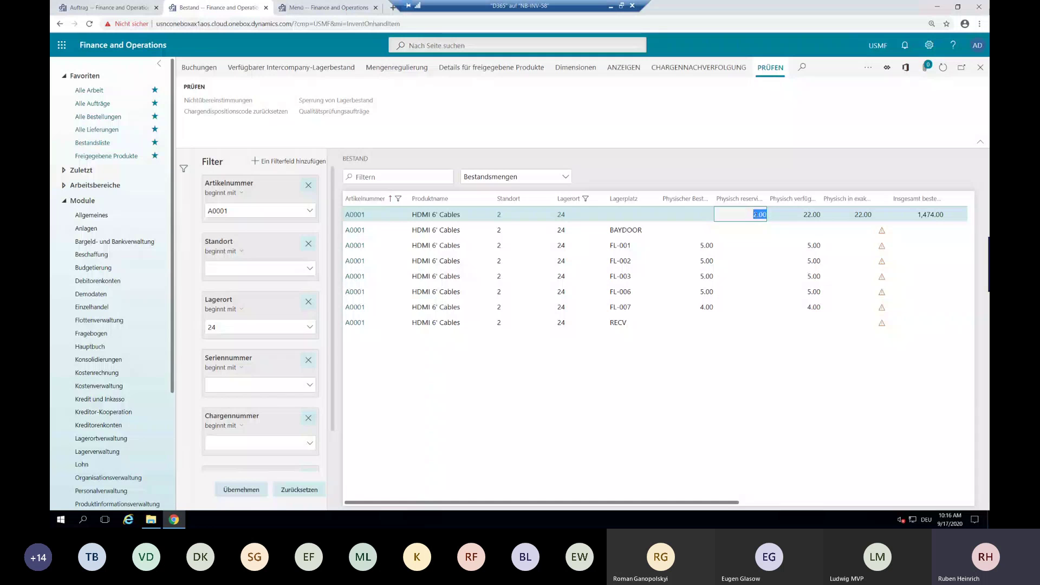
pyautogui.click(732, 210)
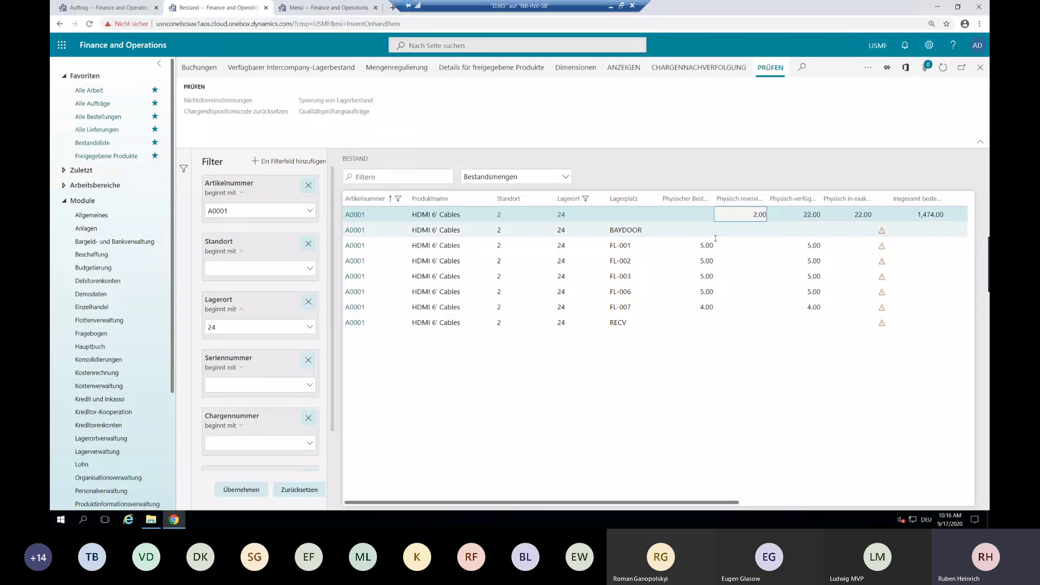
pyautogui.click(818, 213)
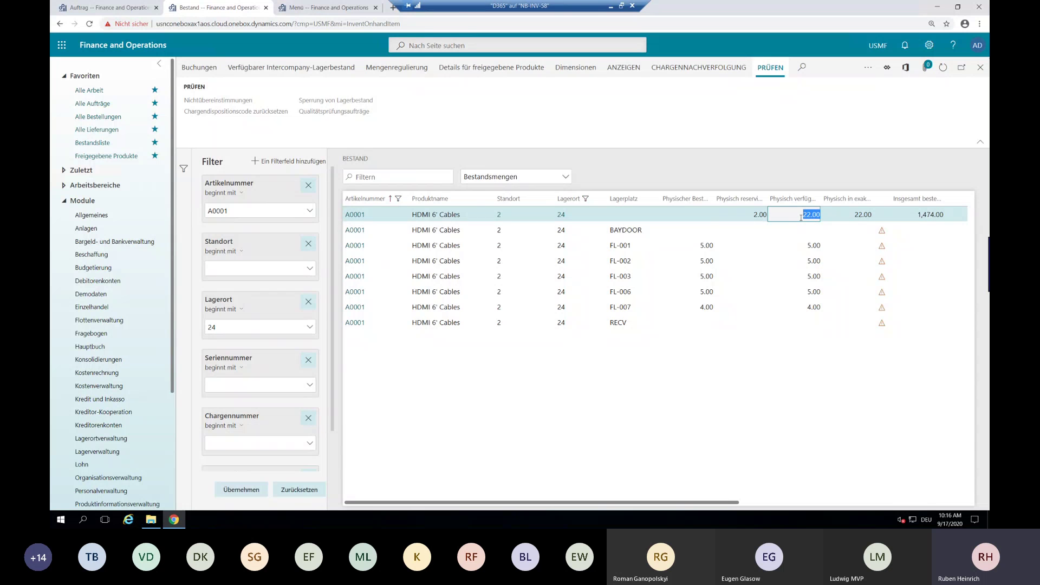
pyautogui.moveTo(714, 501)
pyautogui.mouseDown()
pyautogui.moveTo(779, 506)
pyautogui.moveTo(714, 502)
pyautogui.mouseUp()
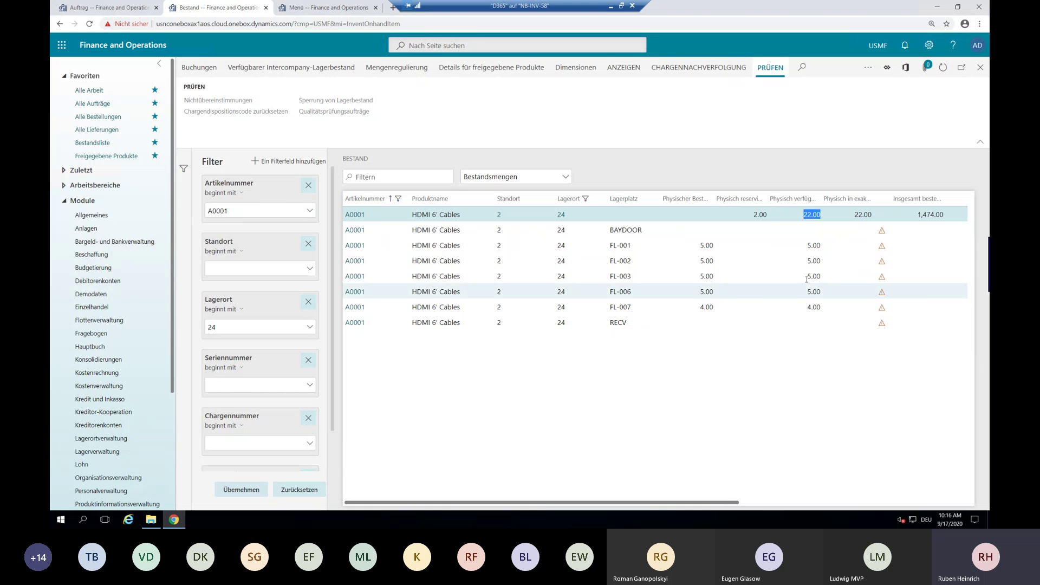
pyautogui.click(781, 247)
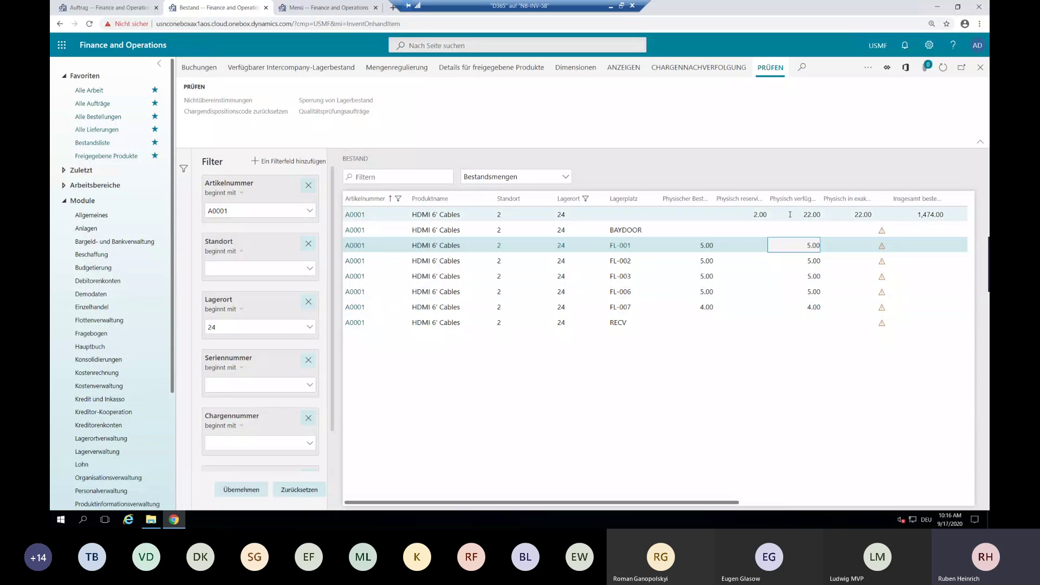
pyautogui.click(748, 214)
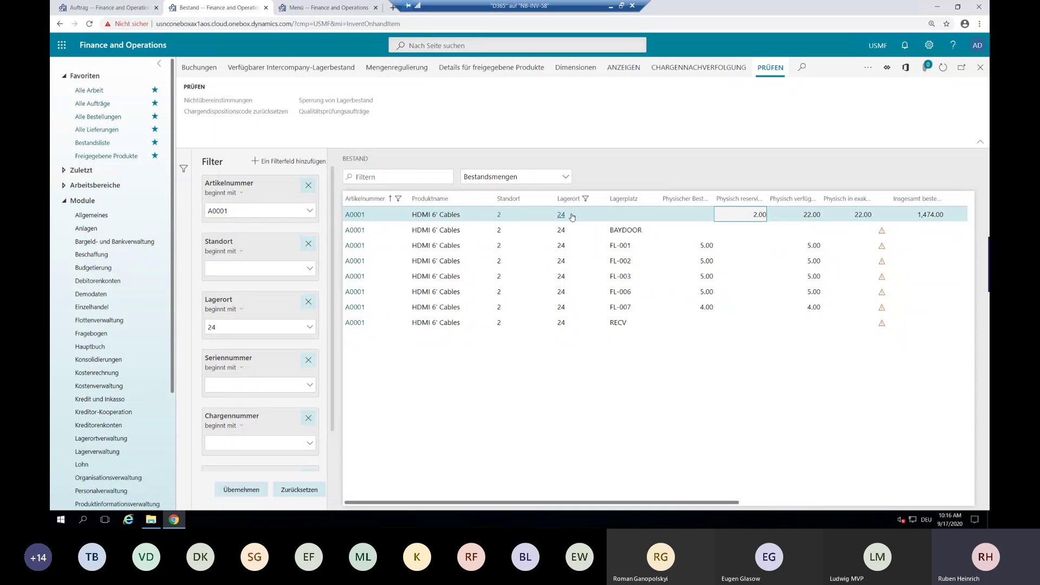
pyautogui.click(103, 7)
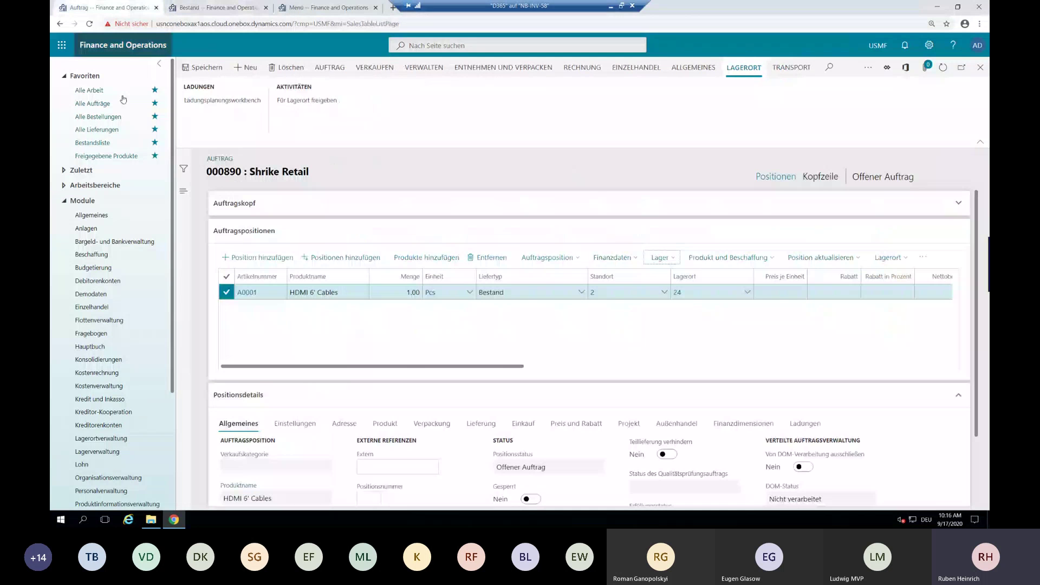
pyautogui.click(674, 260)
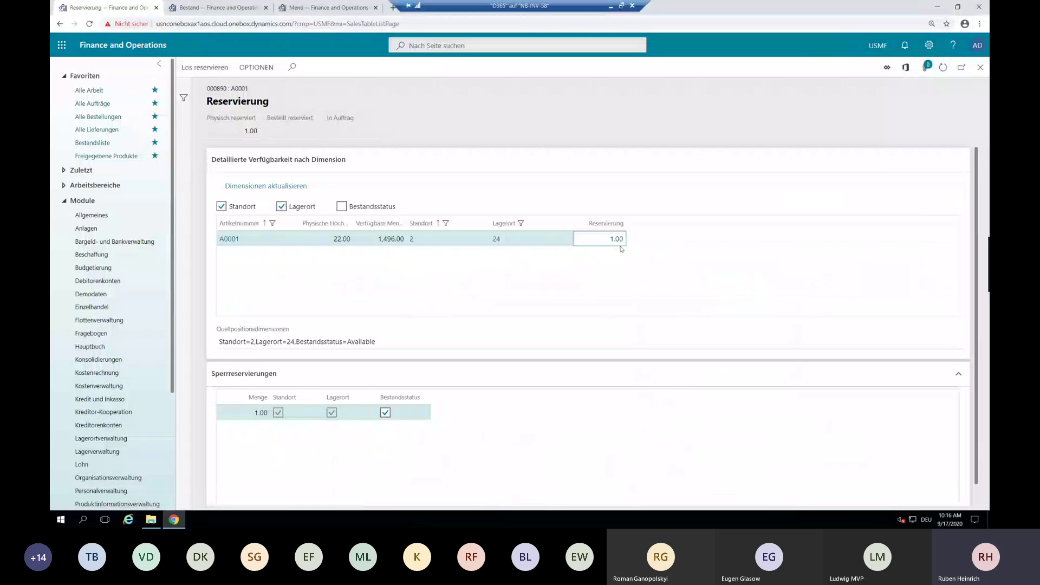
pyautogui.click(534, 241)
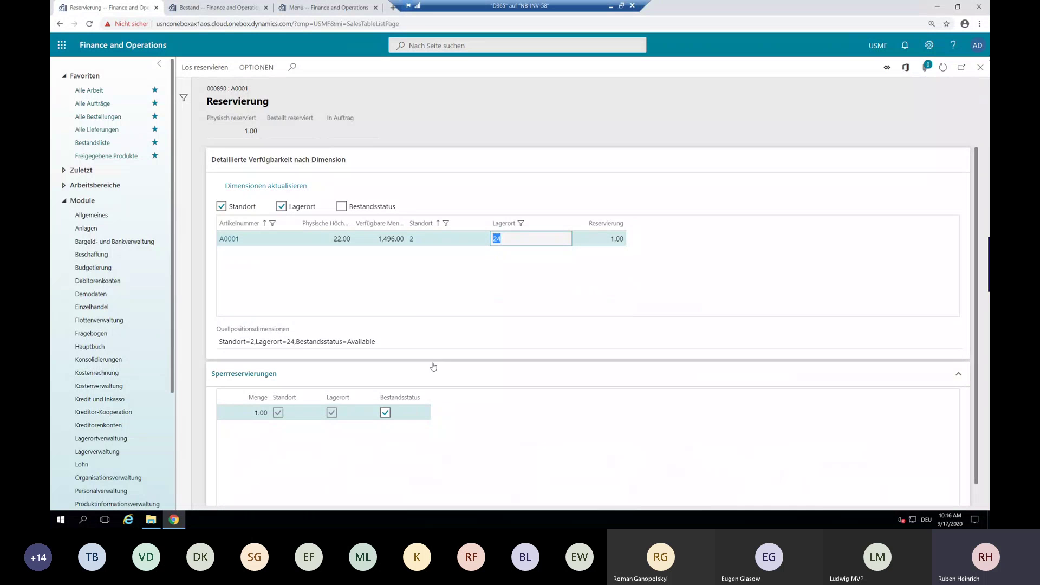
pyautogui.click(473, 303)
pyautogui.press('Escape')
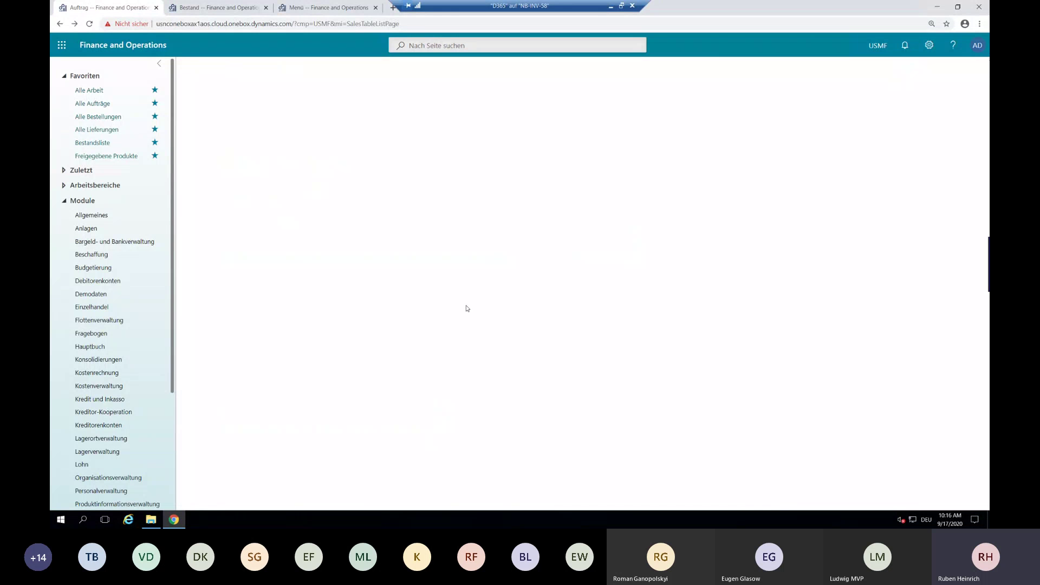
# Check the line's Product tab: site 2, warehouse 24, status Available, empty location.
pyautogui.scroll(-1, 347, 295)
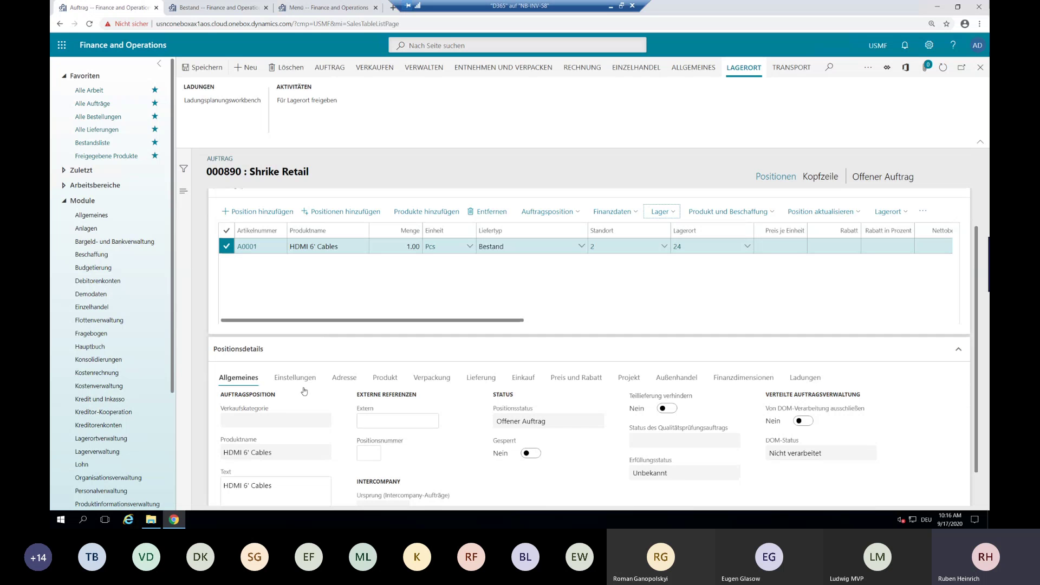
pyautogui.click(385, 378)
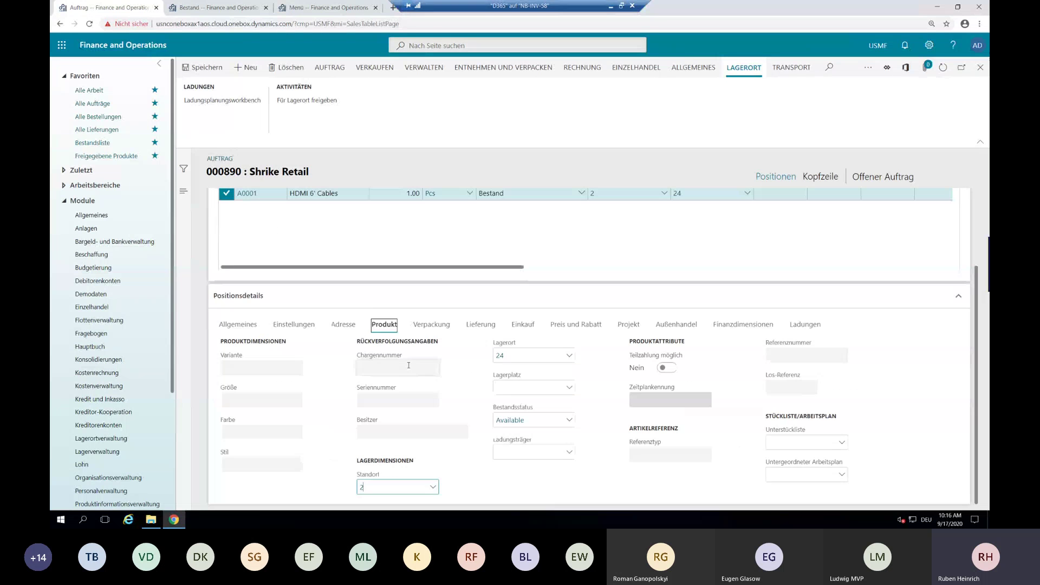
pyautogui.click(515, 388)
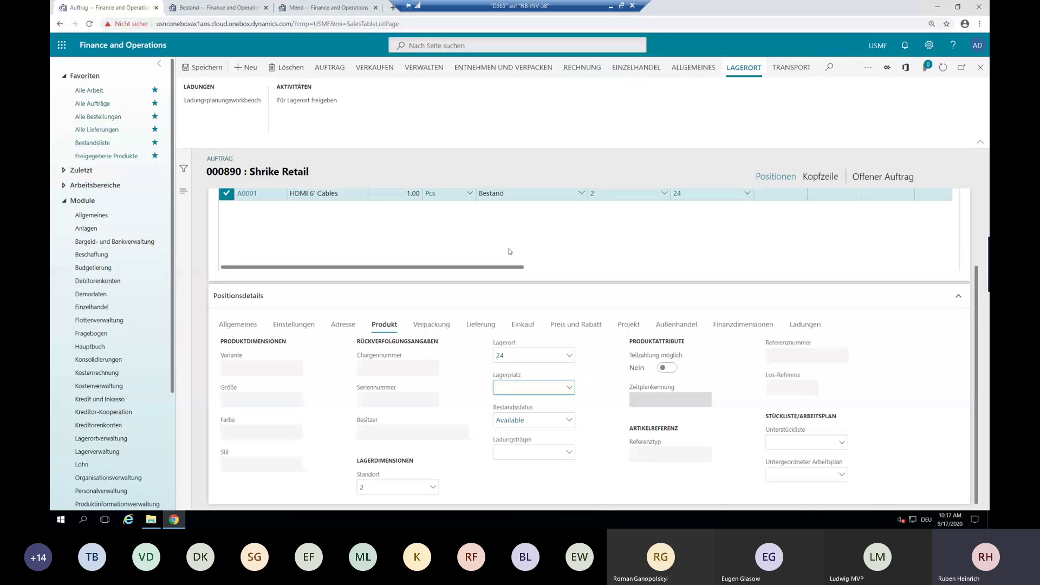
pyautogui.click(541, 255)
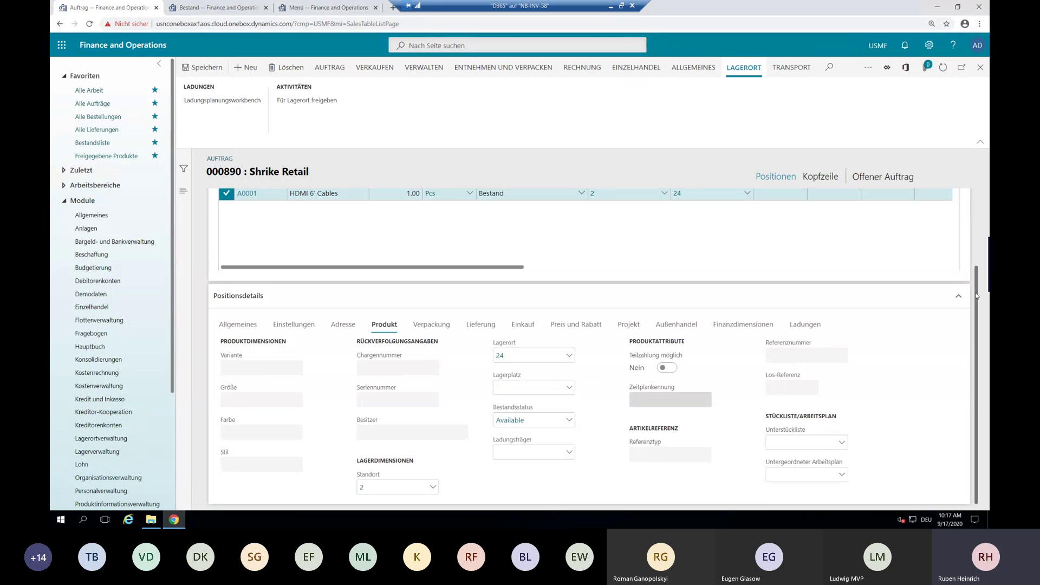
pyautogui.scroll(3, 904, 265)
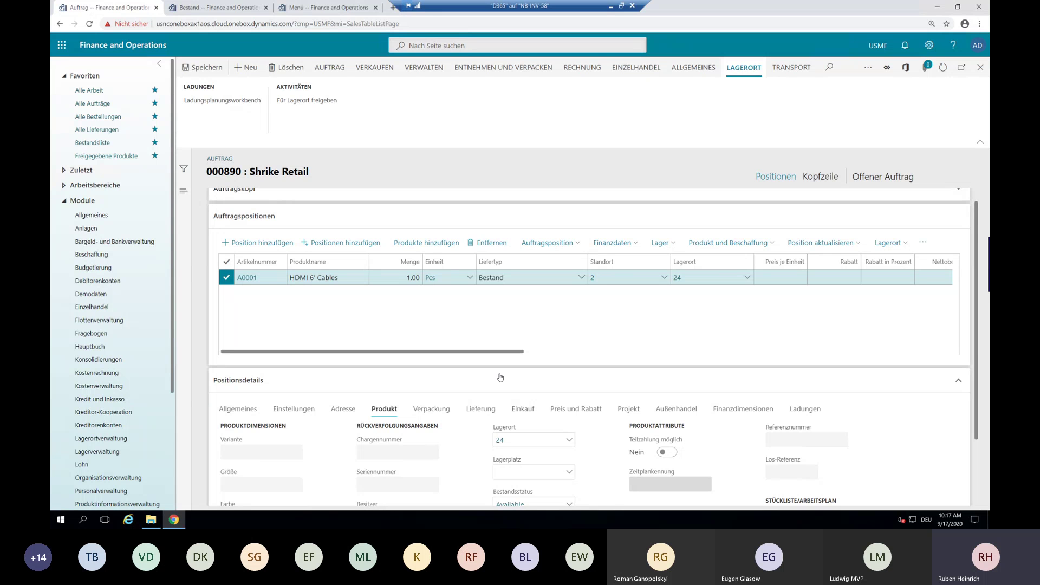
# Release order 000890 to the warehouse, creating one shipment.
pyautogui.click(313, 104)
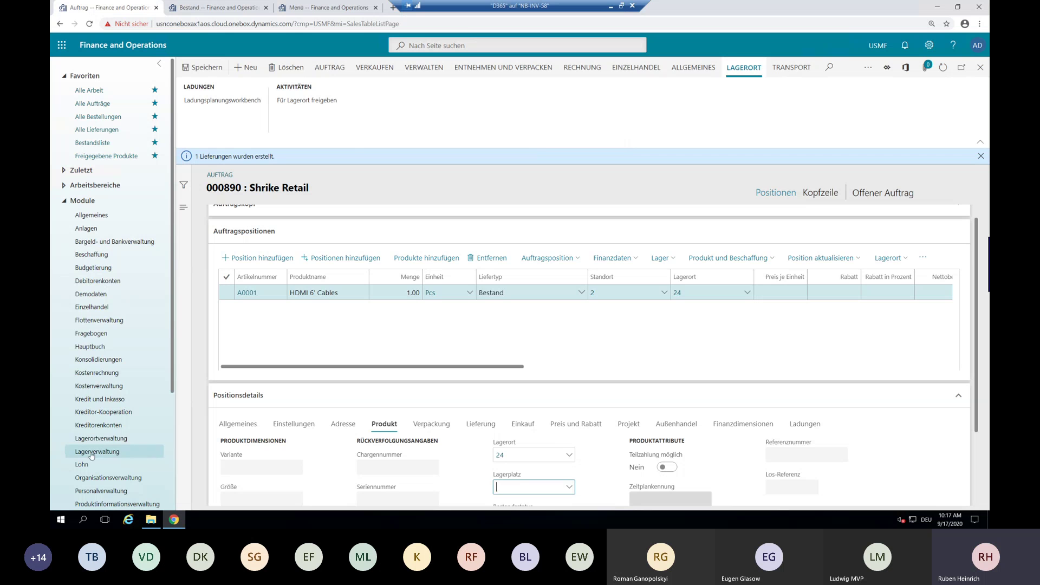
# In Warehouse management's All shipments, select open shipment USMF-000086 for order 000890.
pyautogui.click(101, 439)
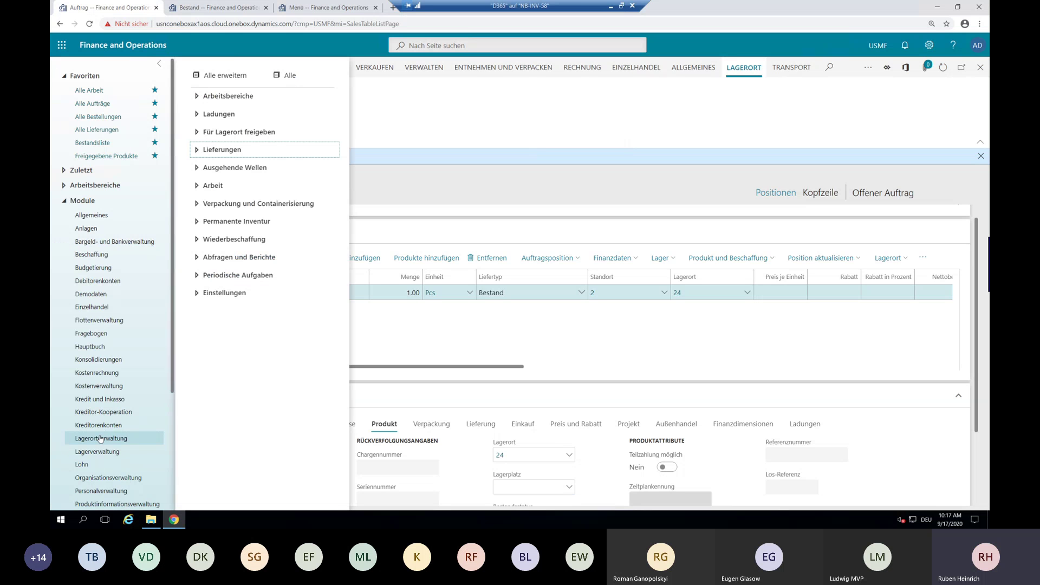
pyautogui.click(220, 150)
pyautogui.click(244, 171)
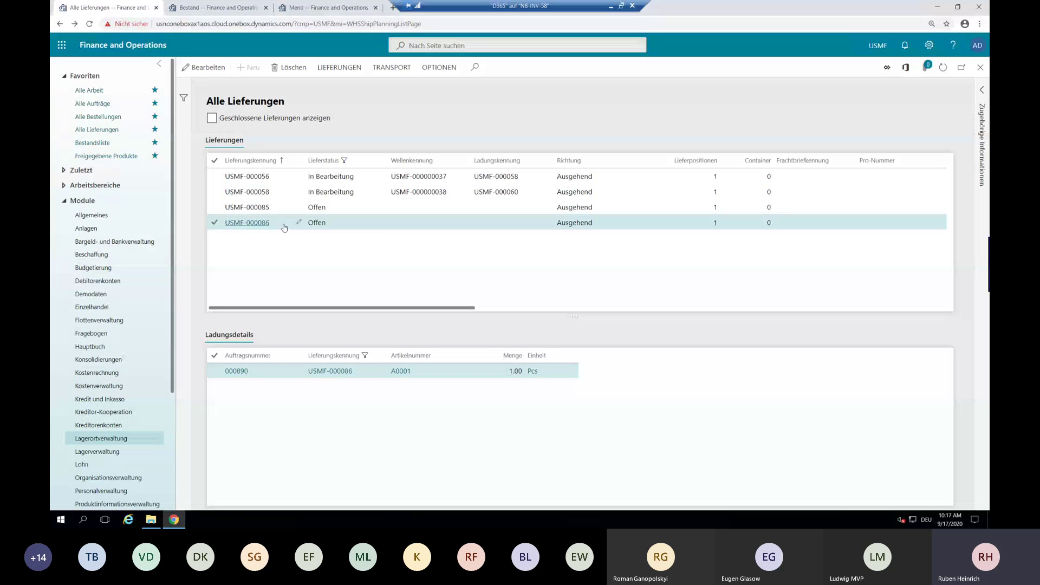
pyautogui.click(341, 372)
pyautogui.click(316, 222)
pyautogui.click(330, 225)
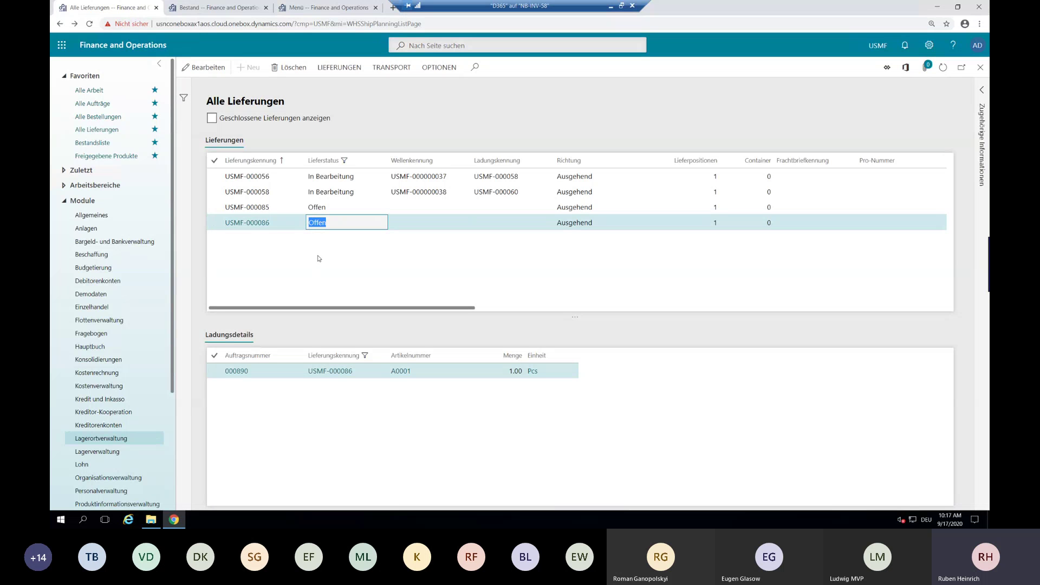
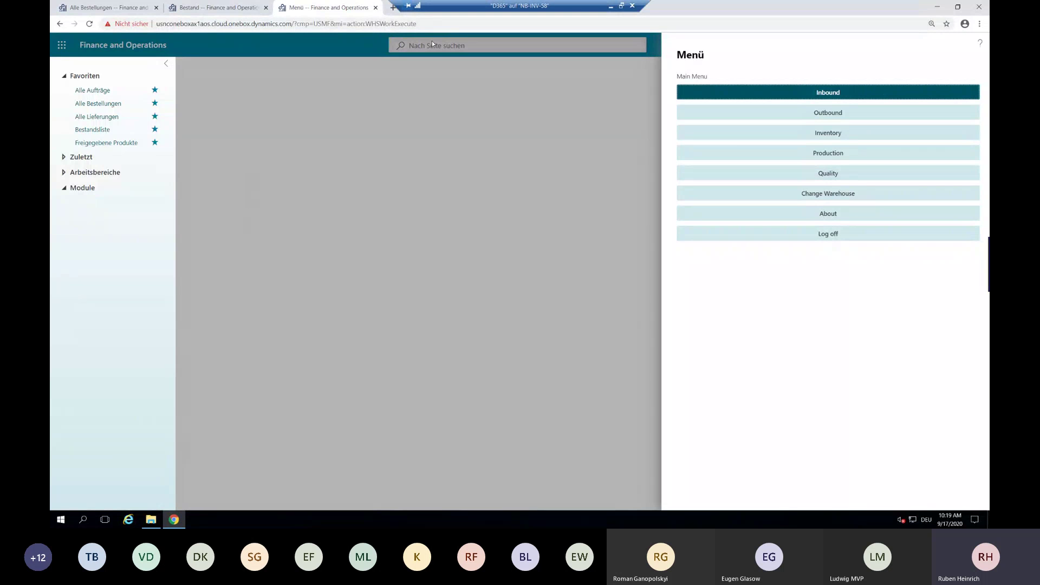
# Select the trailing 'F&mi=action:WHSWorkExecute' company and action part of the warehouse menu URL.
pyautogui.click(404, 27)
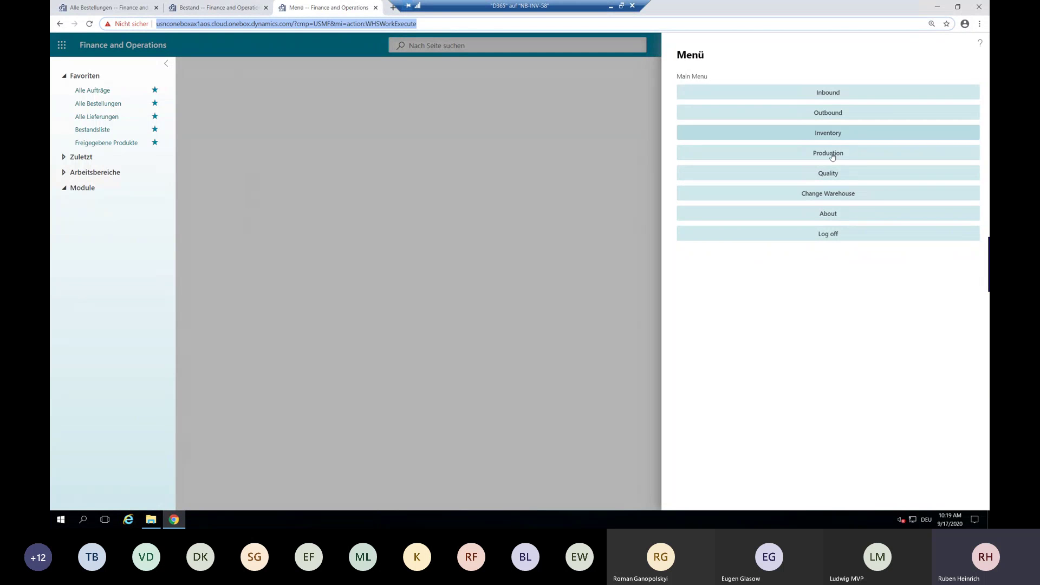
pyautogui.click(495, 26)
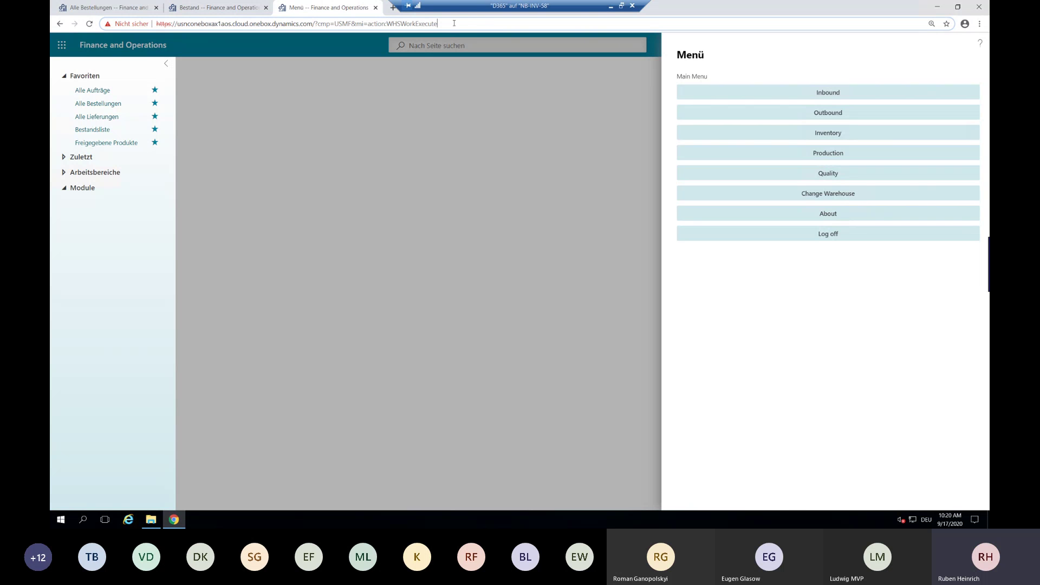
pyautogui.moveTo(454, 23); pyautogui.dragTo(355, 25)
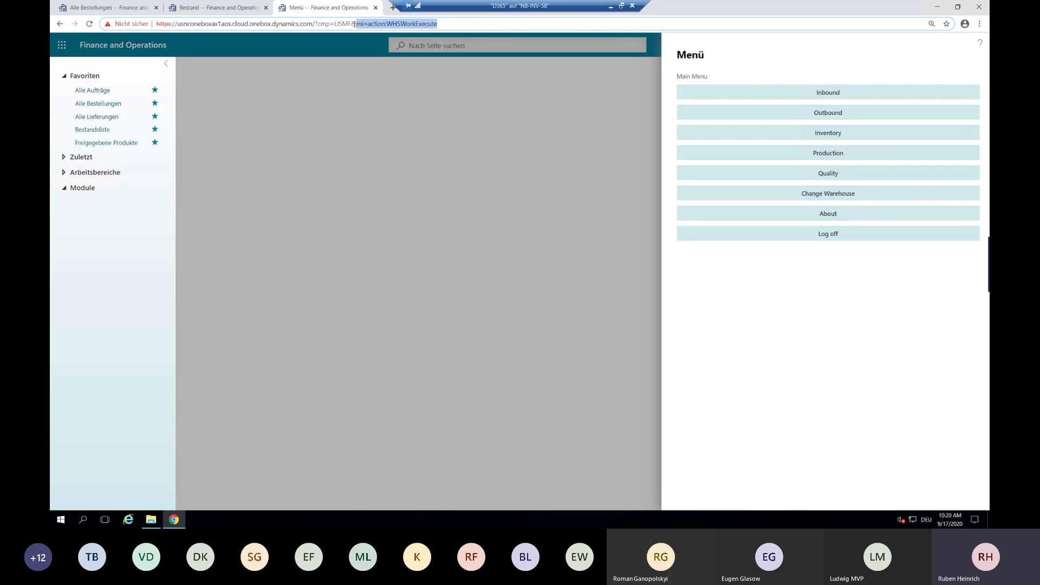
pyautogui.moveTo(468, 25); pyautogui.dragTo(353, 32)
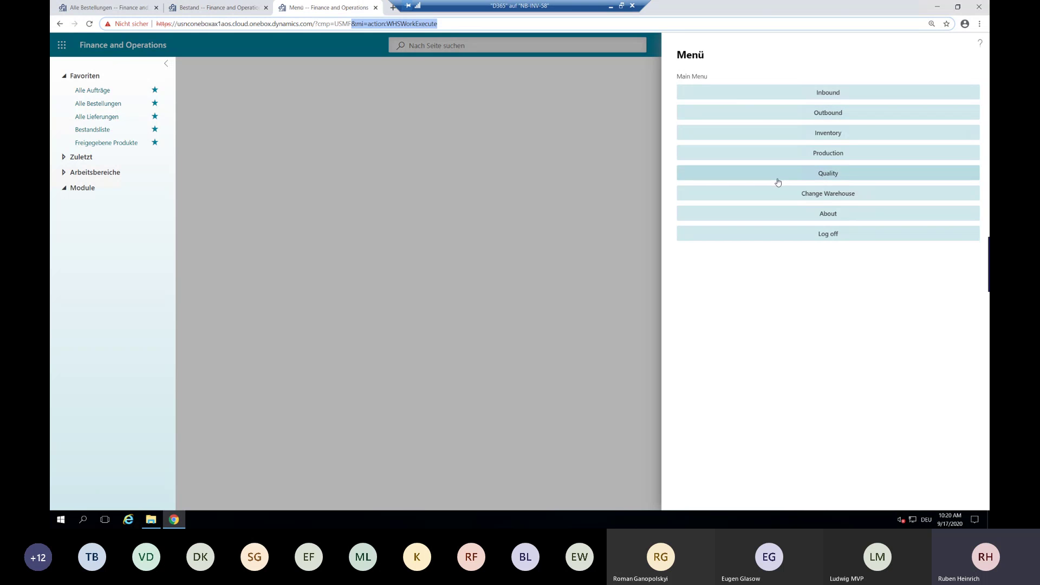
pyautogui.click(454, 25)
pyautogui.moveTo(446, 25); pyautogui.dragTo(350, 26)
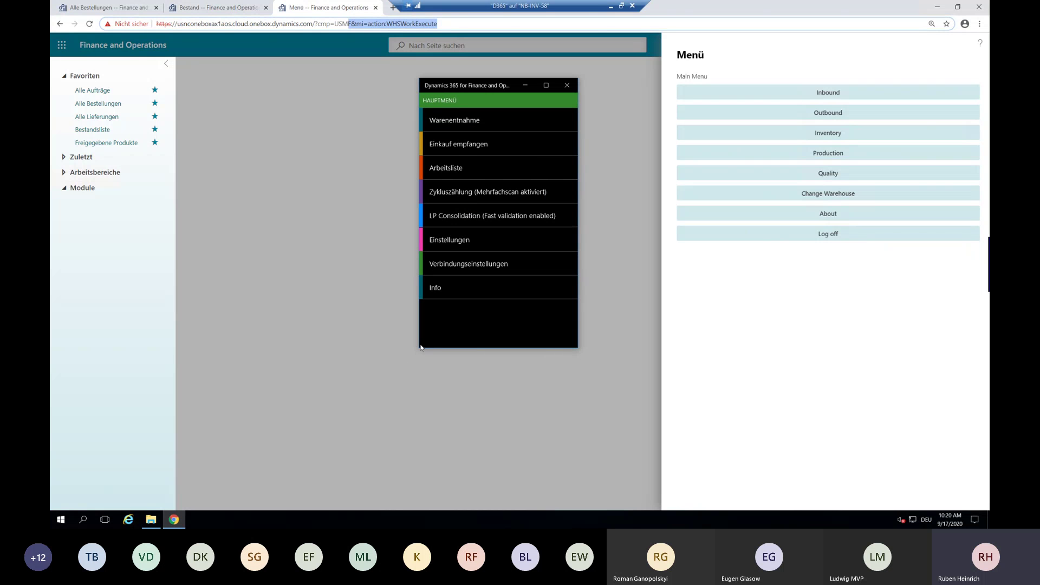
# Widen the Warehousing app window, move it aside, then close it.
pyautogui.moveTo(421, 348); pyautogui.dragTo(336, 343)
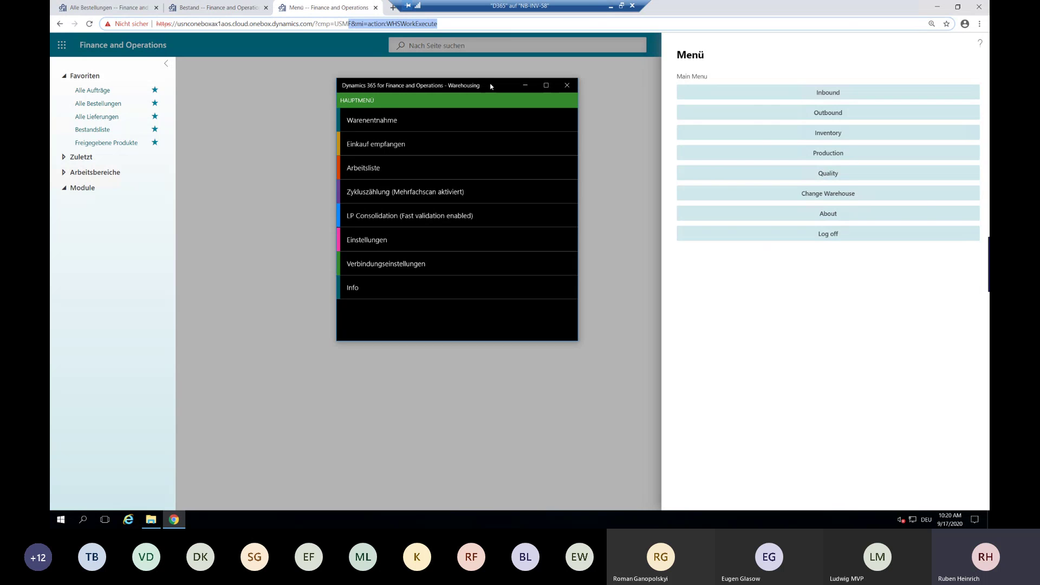
pyautogui.moveTo(492, 86); pyautogui.dragTo(364, 121)
pyautogui.click(441, 194)
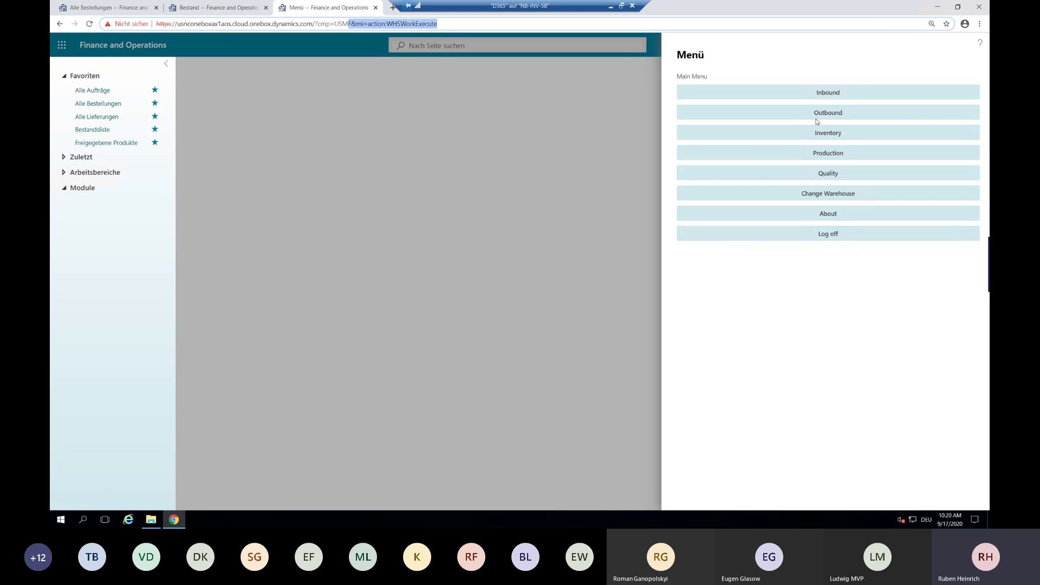
# Open Purchase Receive from the Inbound warehouse tasks.
pyautogui.click(840, 93)
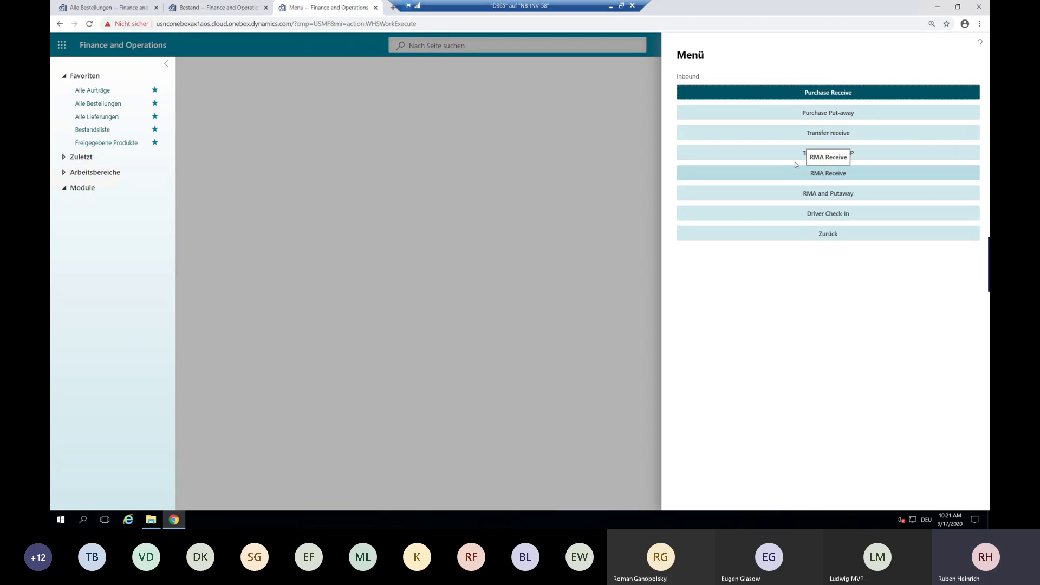
pyautogui.click(102, 8)
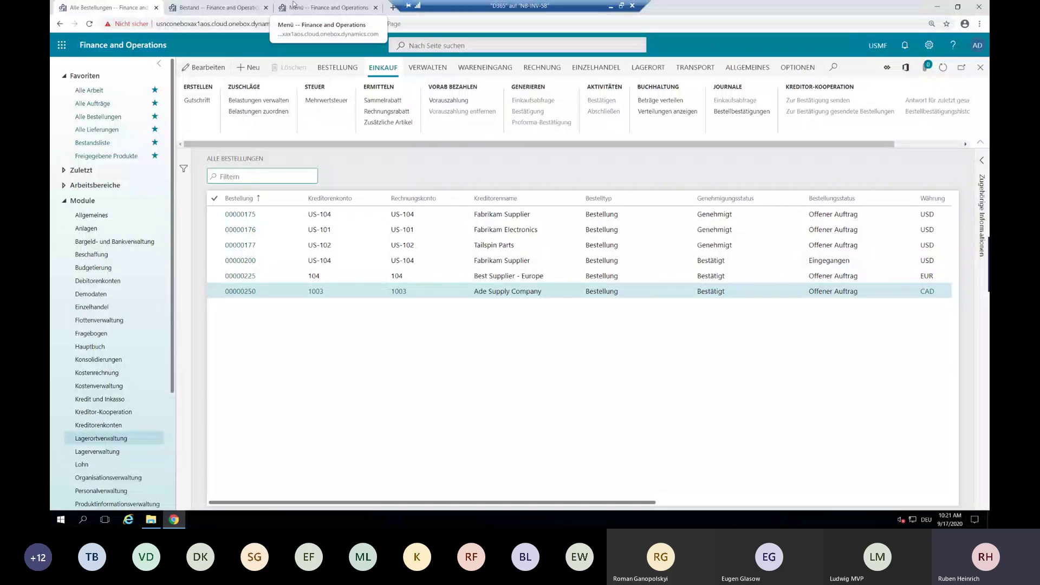
pyautogui.click(322, 8)
pyautogui.click(803, 96)
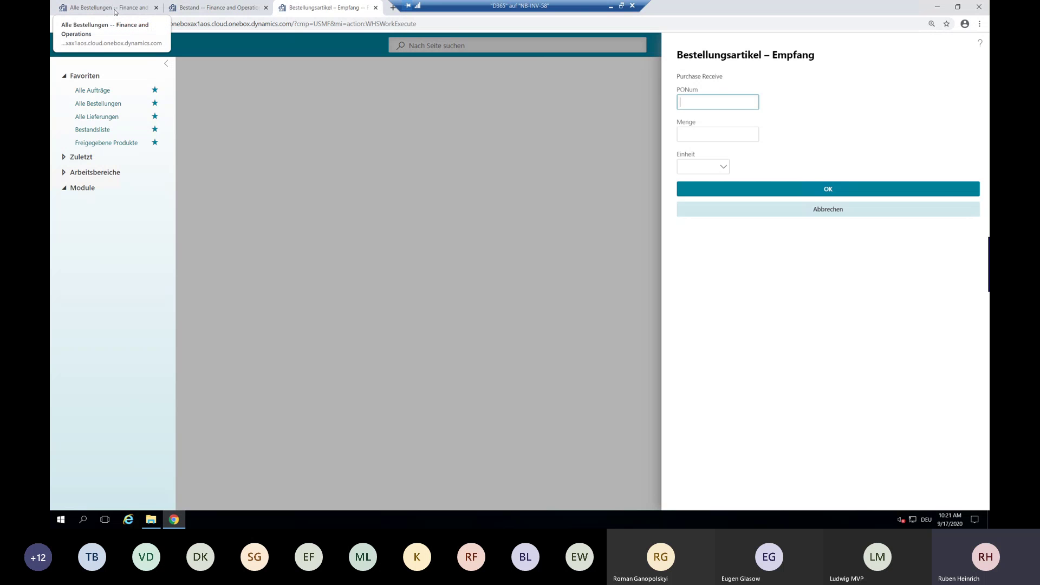
# Copy order number 00000250 from the Alle Bestellungen list and return to the receiving form.
pyautogui.click(116, 9)
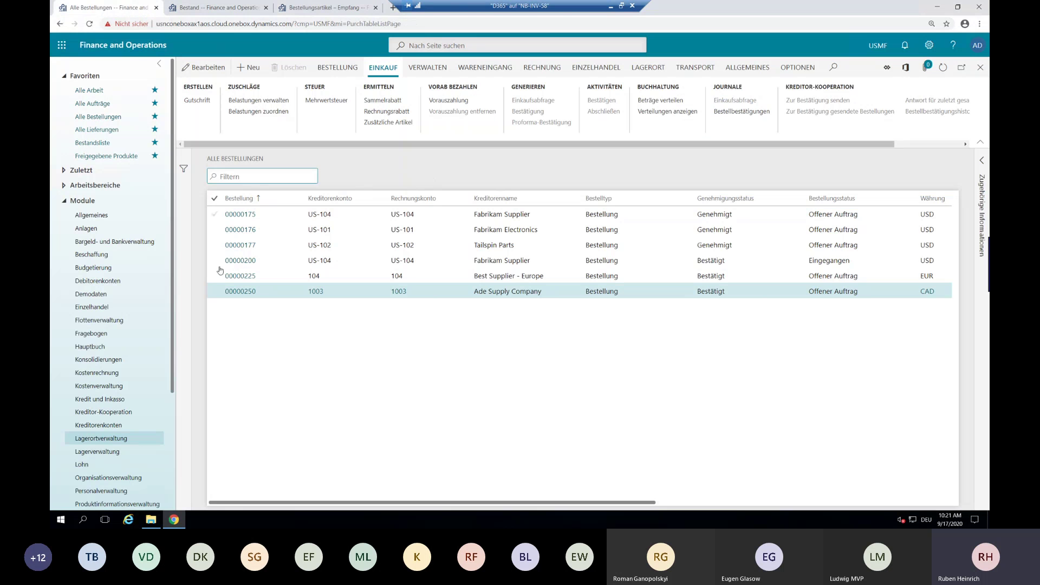
pyautogui.click(261, 293)
pyautogui.hotkey('ctrl', 'c')
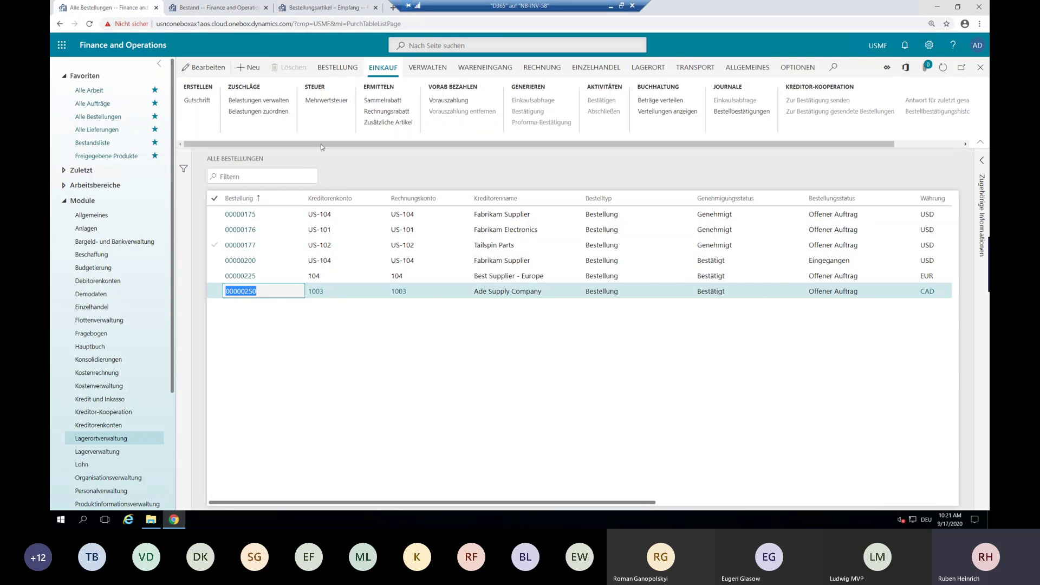
pyautogui.click(307, 13)
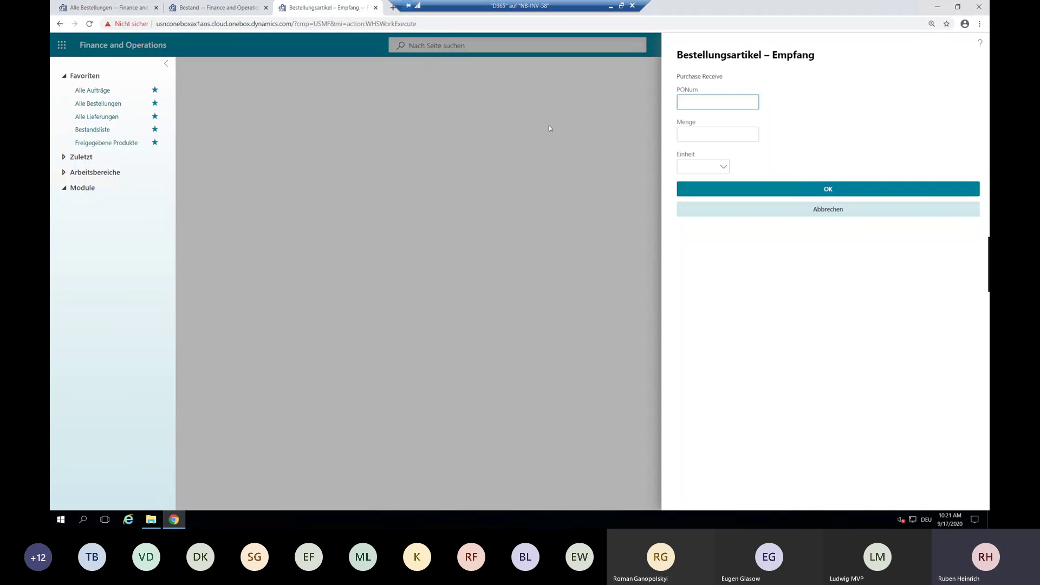
# Enter order 00000250, item A0001 and received quantity 1 on the receiving form.
pyautogui.hotkey('ctrl', 'v')
pyautogui.press('Return')
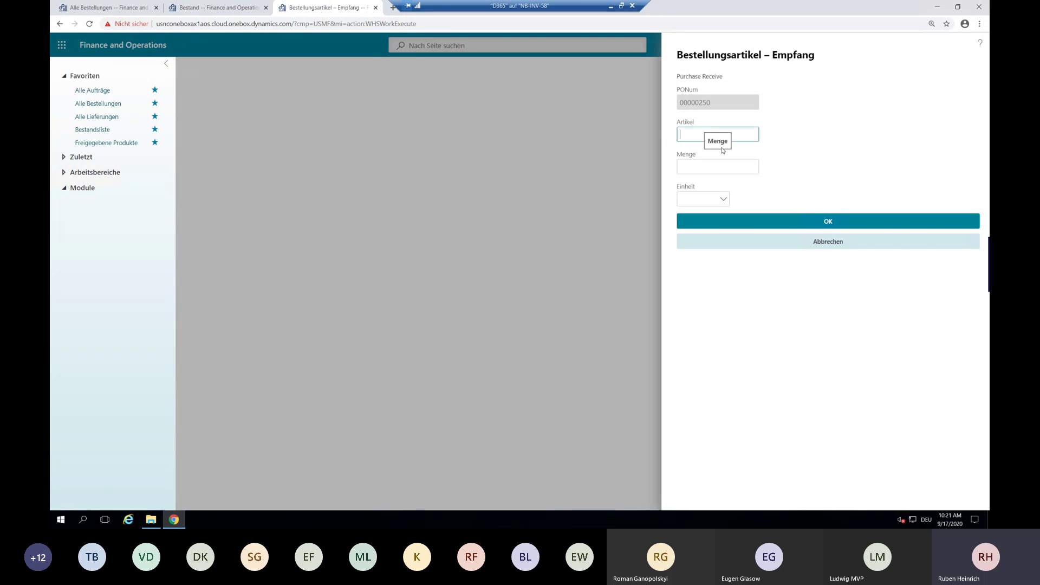
pyautogui.write('A0001')
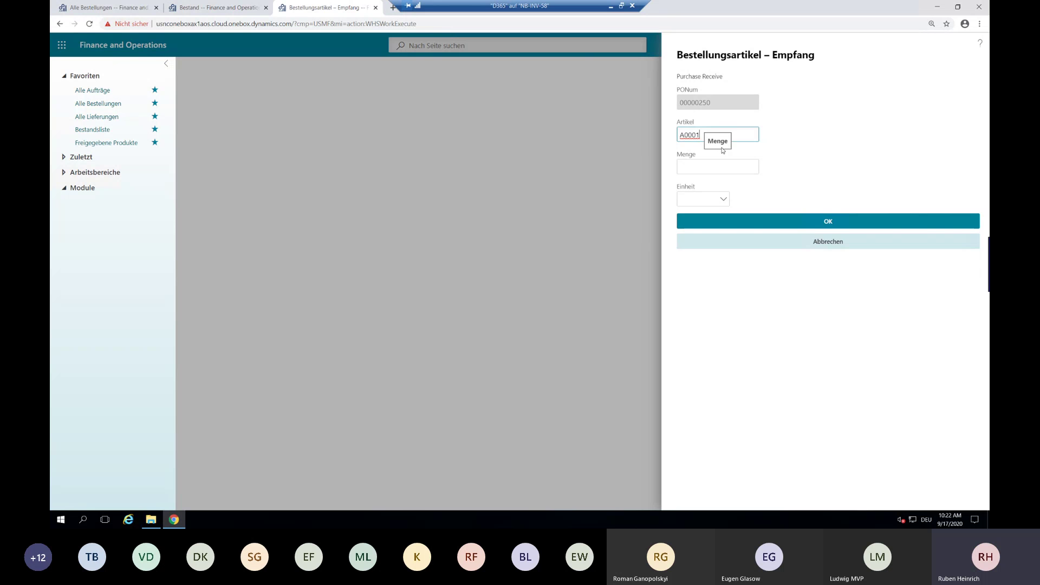
pyautogui.doubleClick(739, 134)
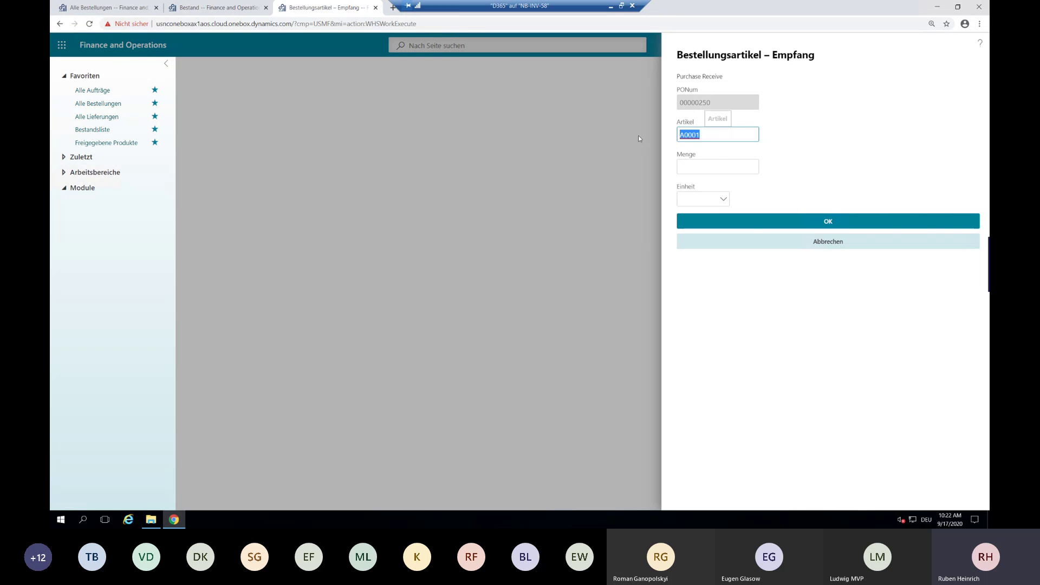
pyautogui.click(737, 134)
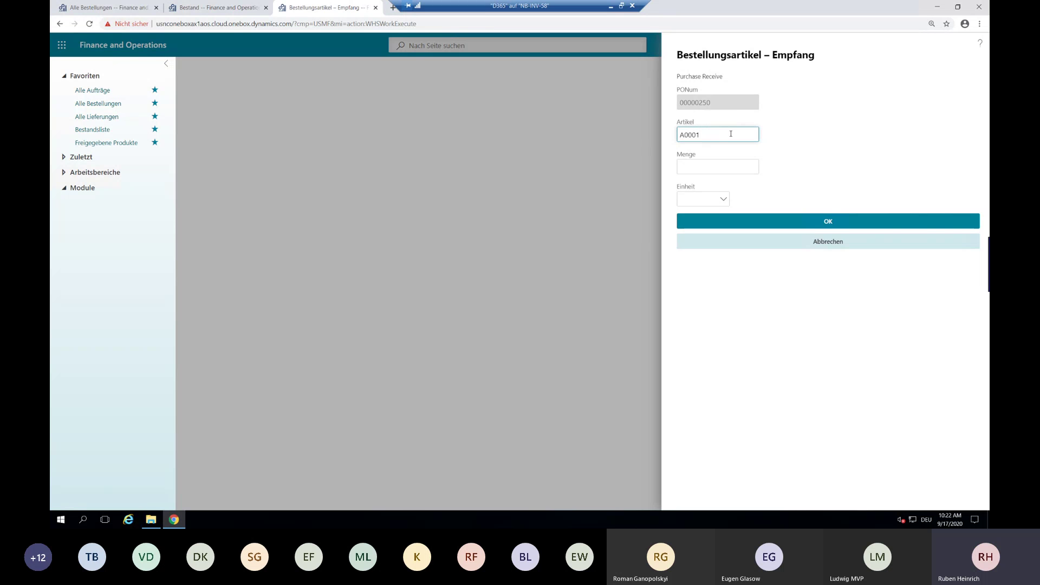
pyautogui.press('Return')
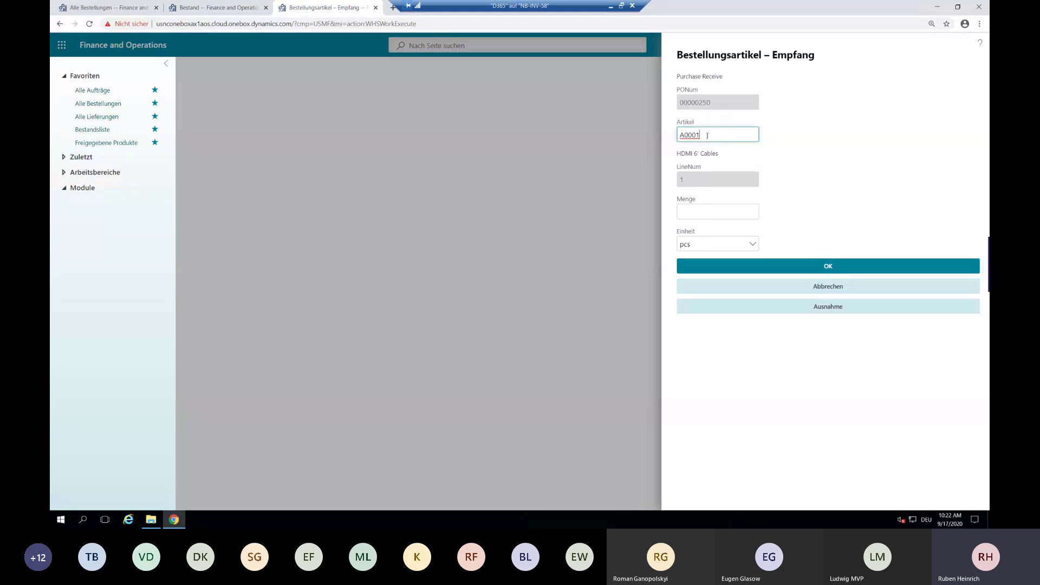
pyautogui.click(706, 211)
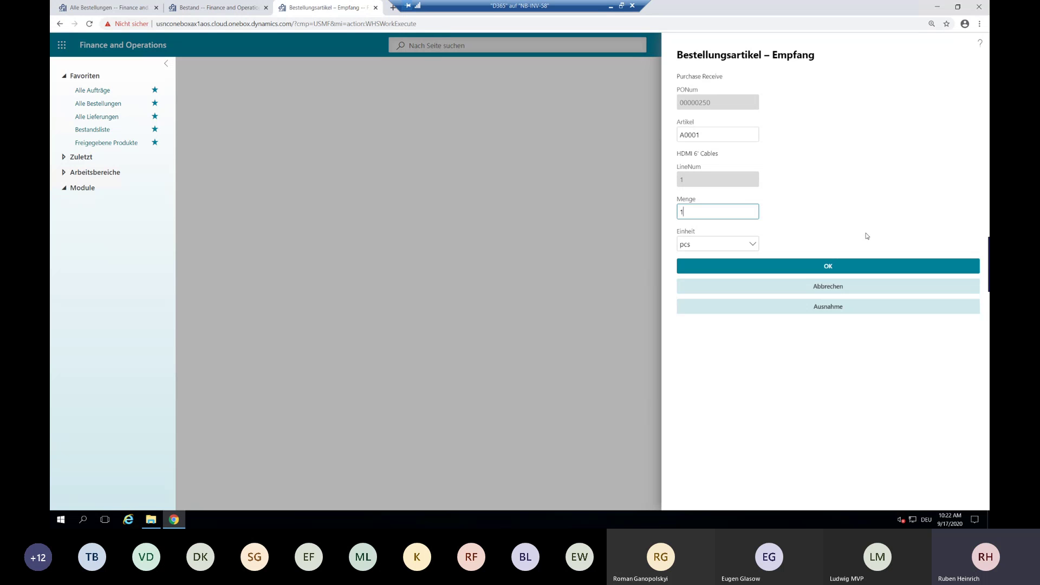
pyautogui.hotkey('shift', 'Tab')
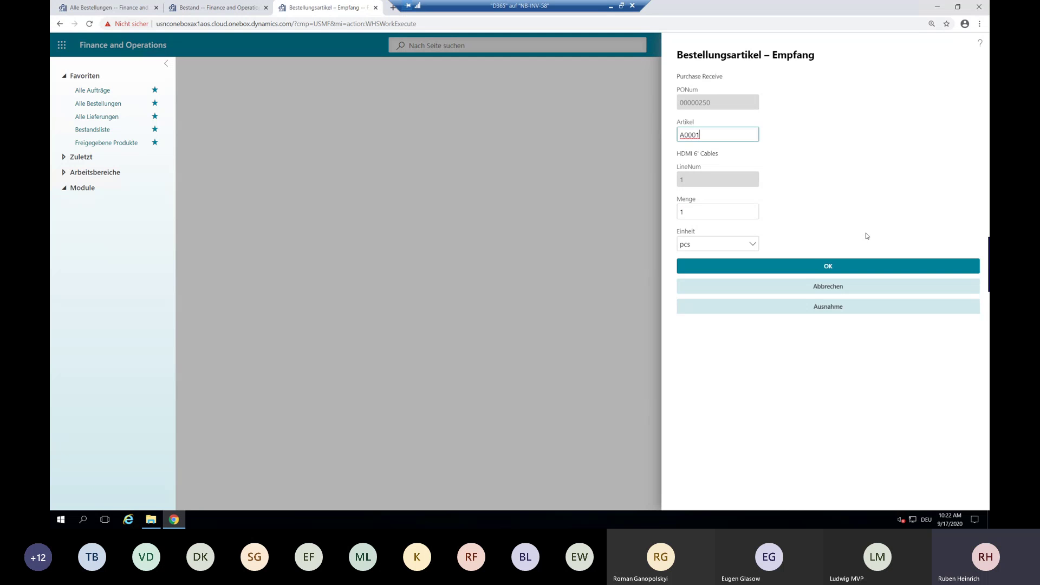
pyautogui.press('Return')
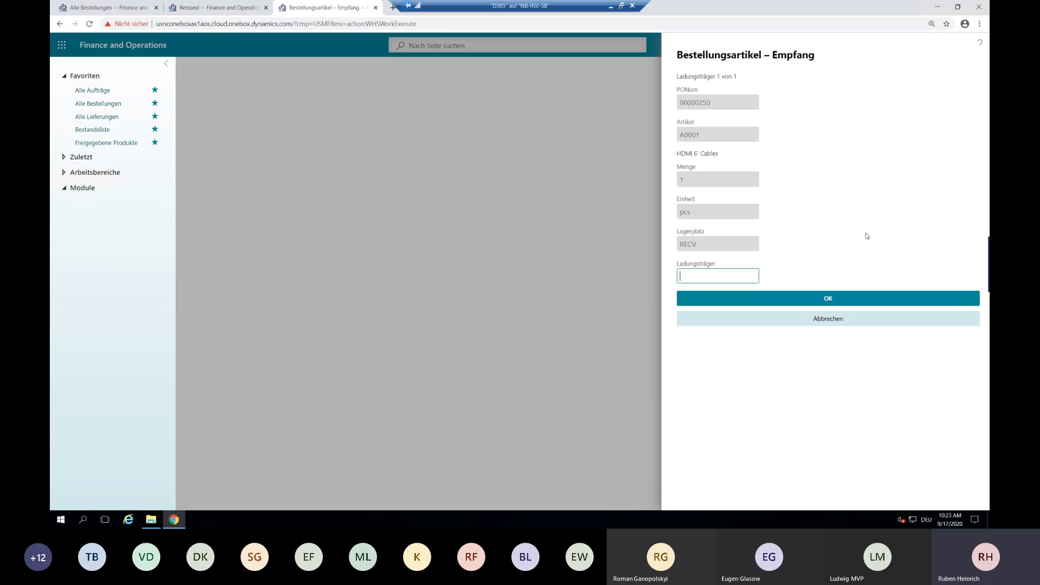
# Receive the unit onto license plate PAL-6321, then cancel back to the Inbound menu.
pyautogui.write('PL')
pyautogui.write('6321')
pyautogui.click(867, 236)
pyautogui.hotkey('alt', 'Return')
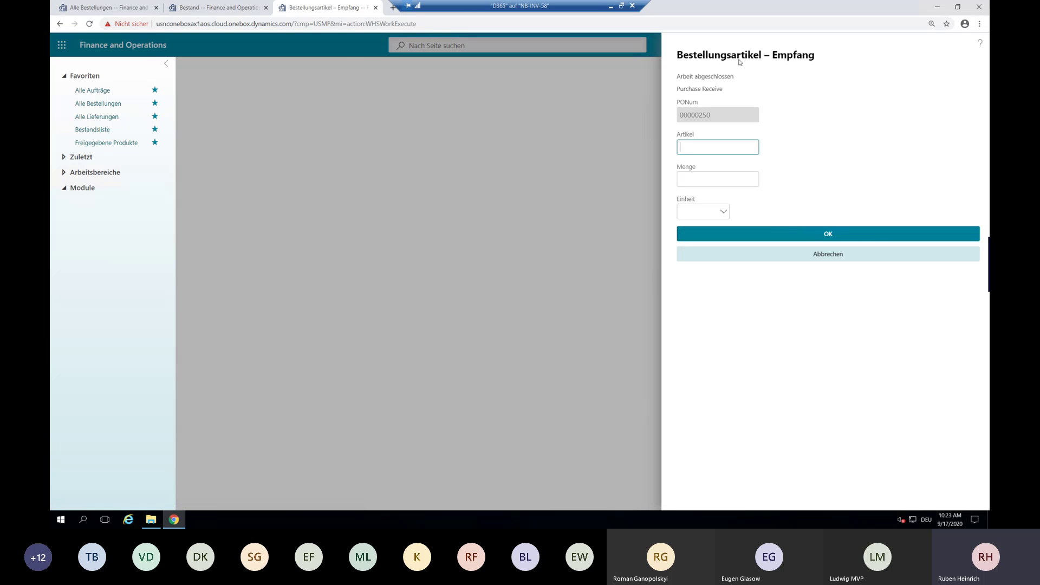
pyautogui.click(744, 76)
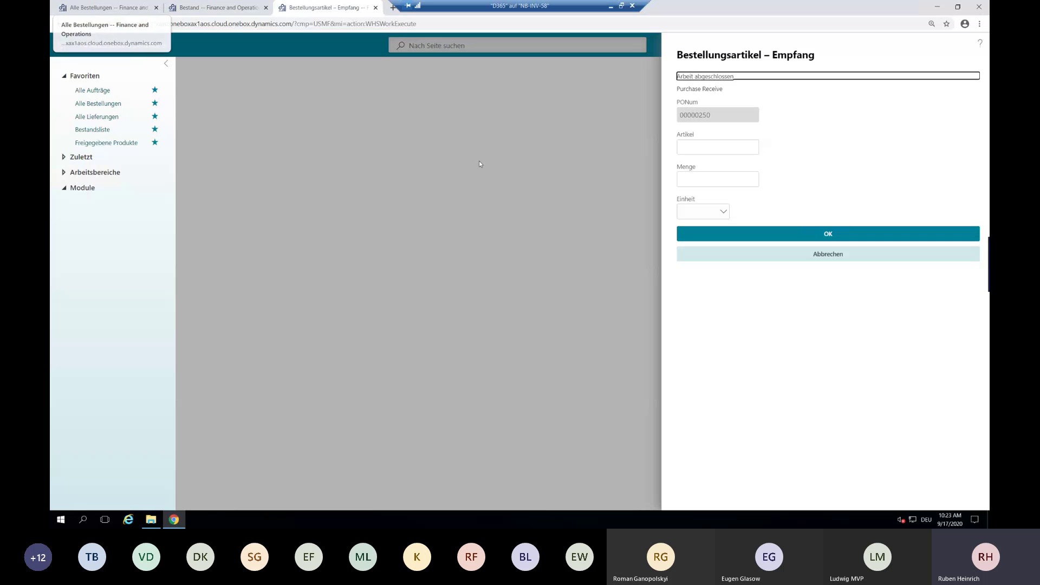
pyautogui.click(796, 254)
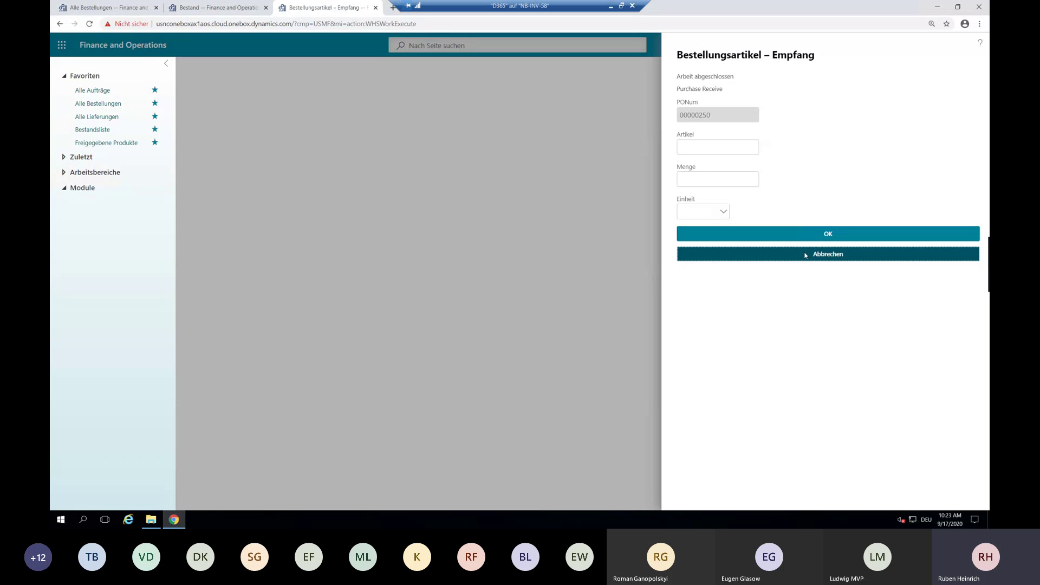
# Open Warehouse management > Work > All work and open work USMF-000181 for order 00000250.
pyautogui.click(90, 8)
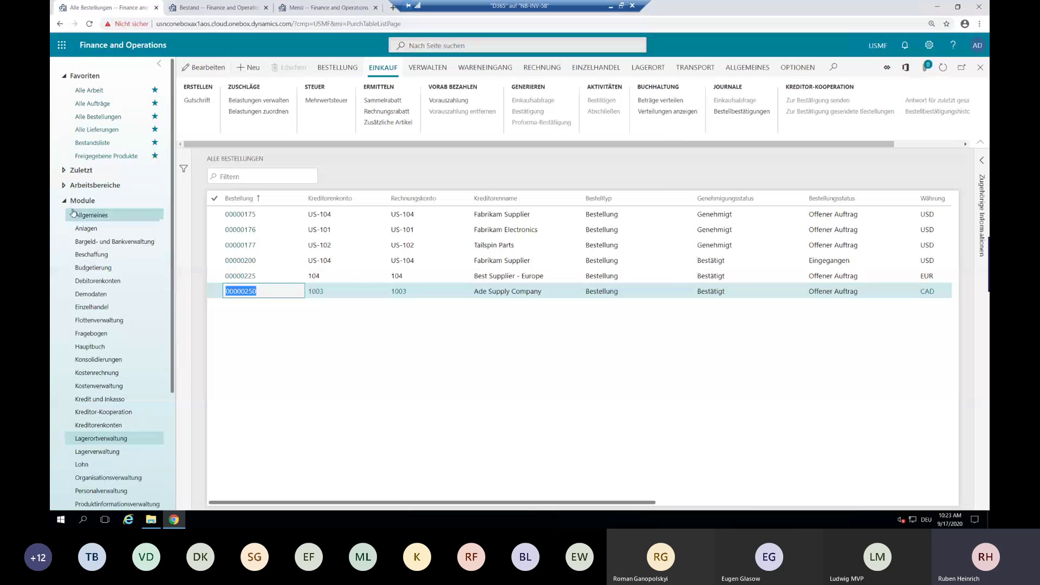
pyautogui.click(109, 441)
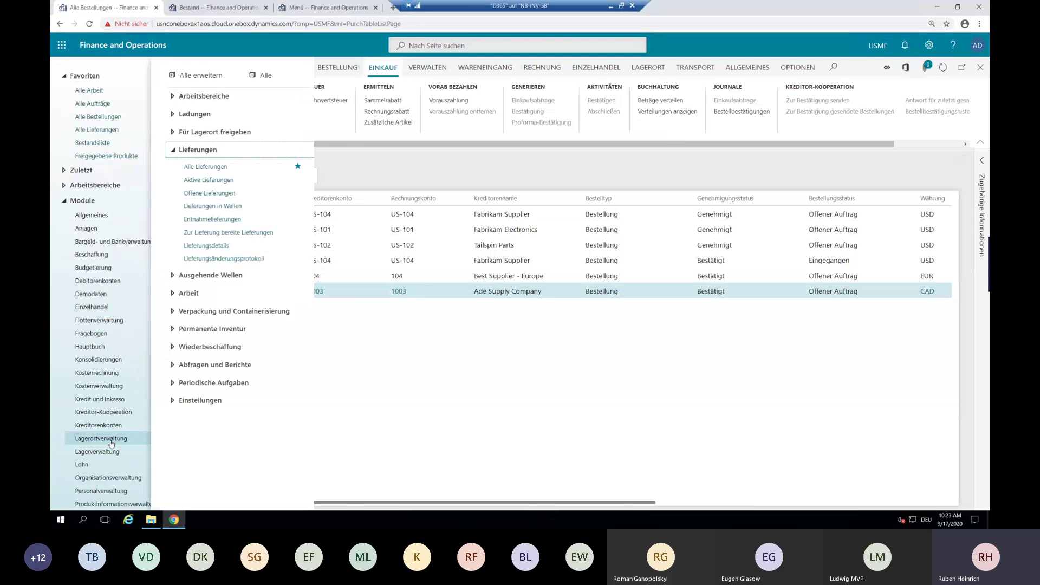
pyautogui.click(204, 300)
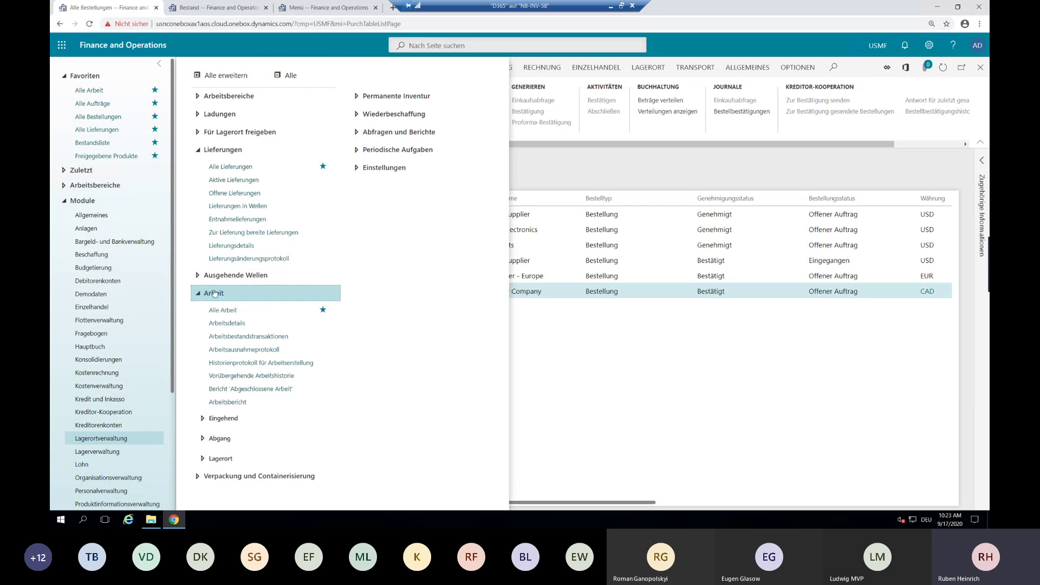
pyautogui.click(223, 310)
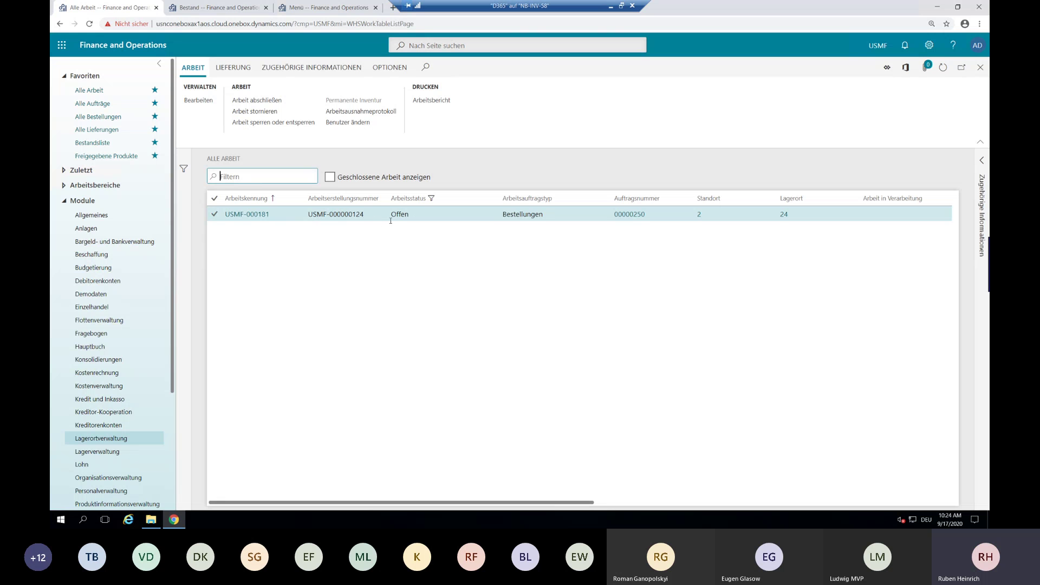
pyautogui.click(533, 213)
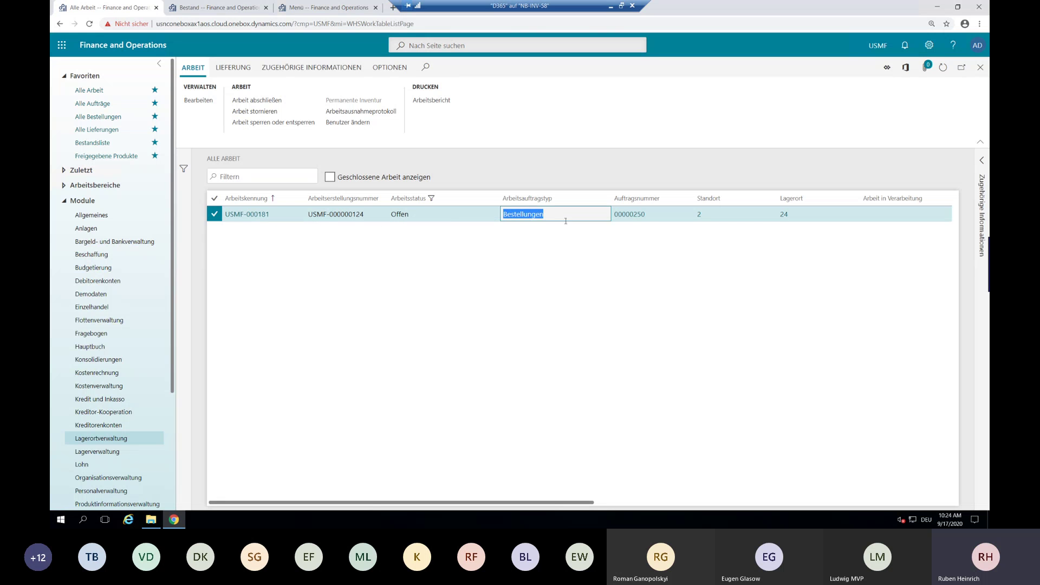
pyautogui.press('Tab')
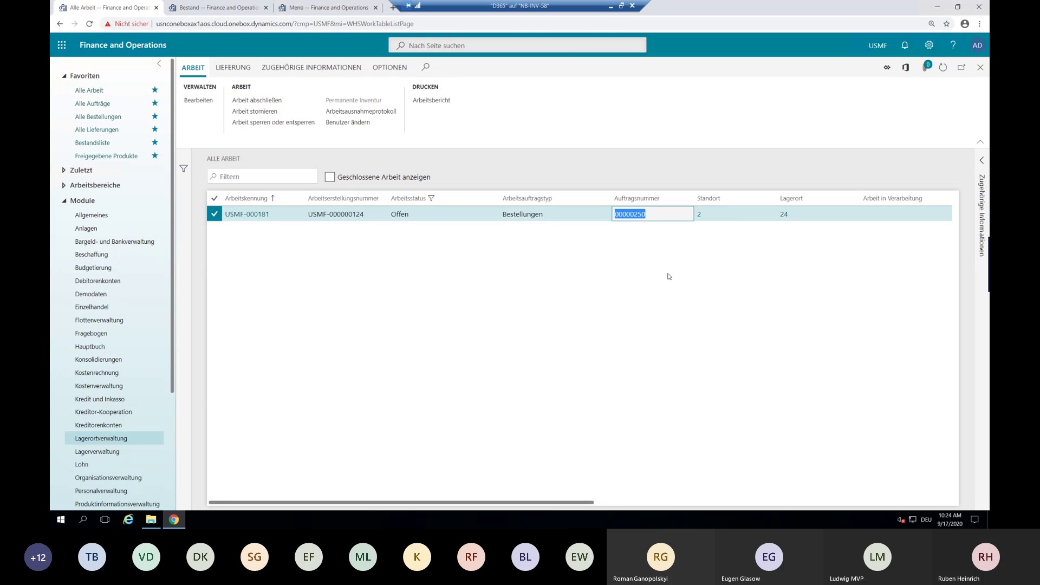
pyautogui.click(262, 215)
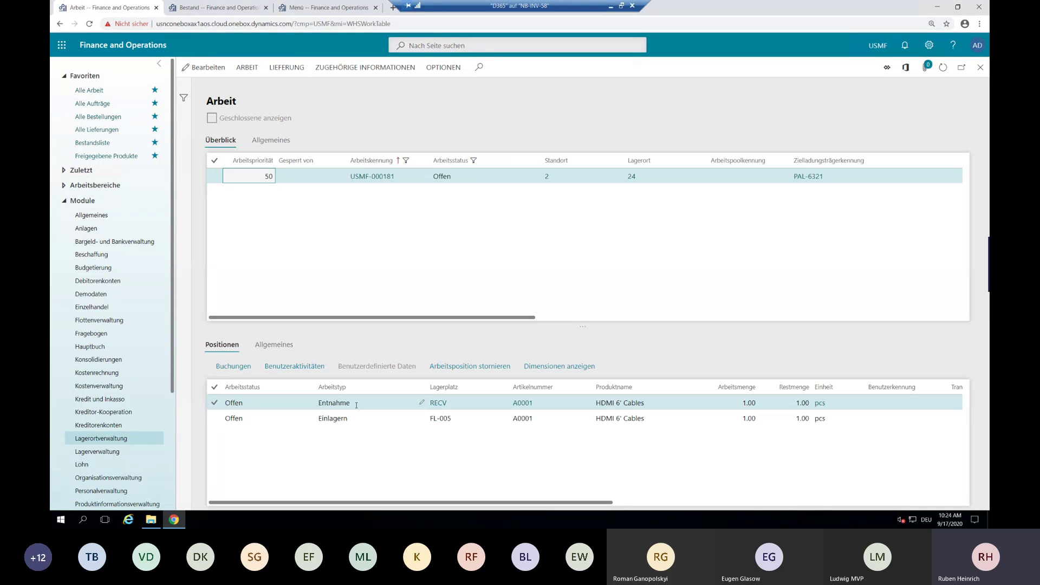
# Review the work lines: pick from RECV and put-away to FL-005.
pyautogui.click(332, 403)
pyautogui.click(361, 421)
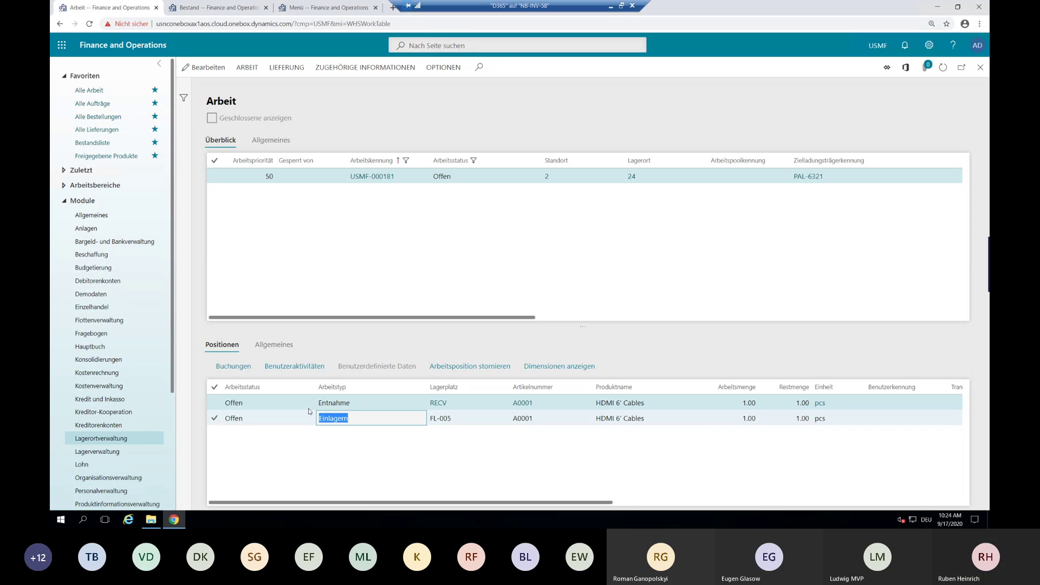
pyautogui.click(295, 409)
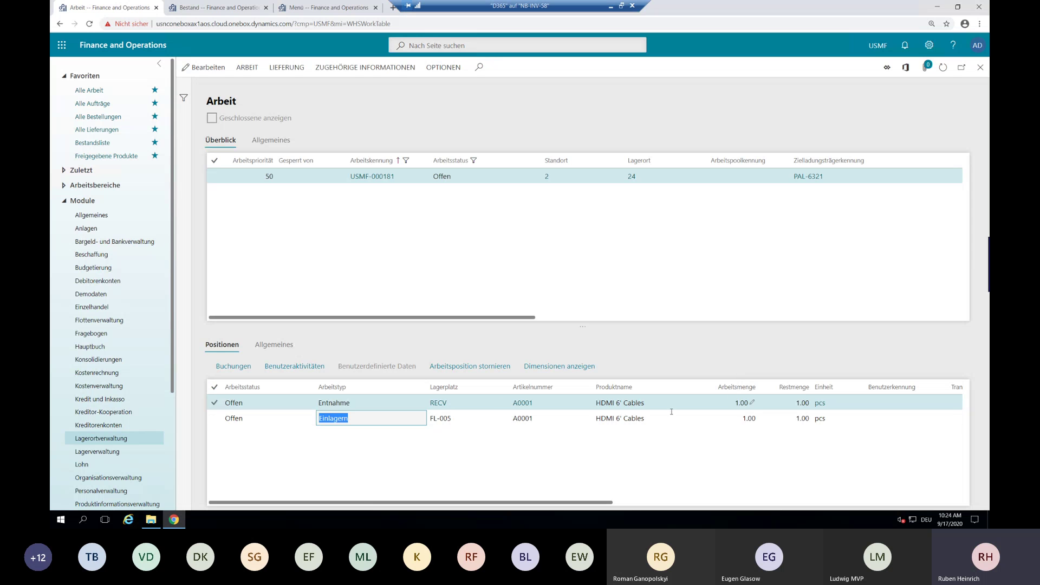
pyautogui.click(648, 403)
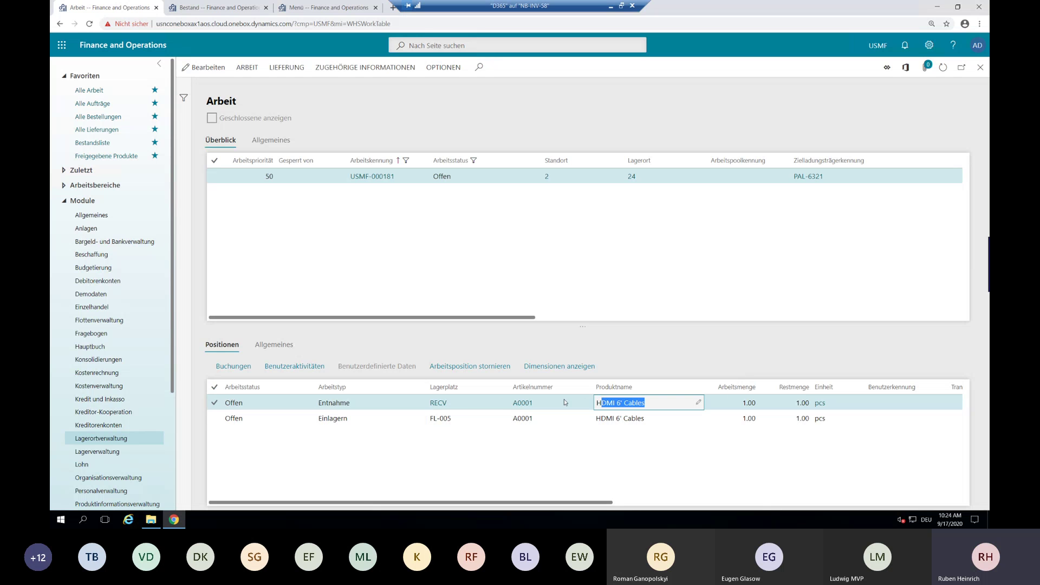
pyautogui.click(465, 405)
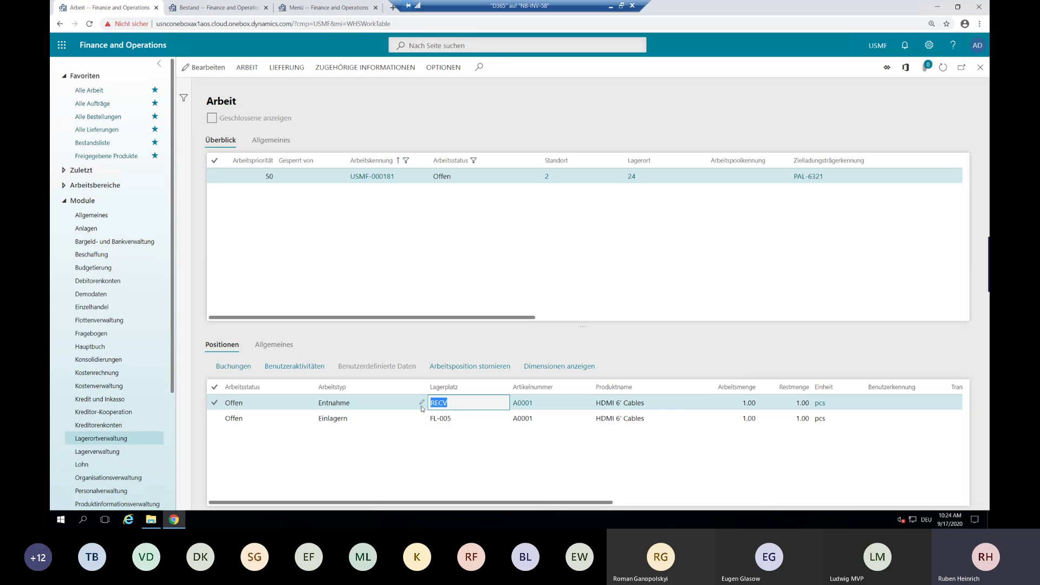
pyautogui.click(432, 418)
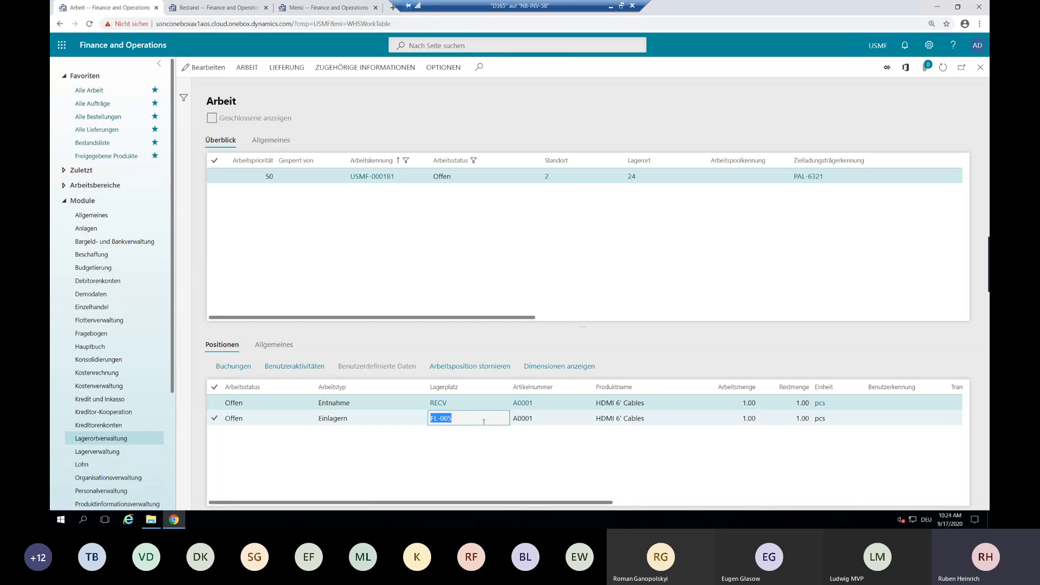
pyautogui.moveTo(484, 422); pyautogui.dragTo(430, 419)
pyautogui.click(472, 419)
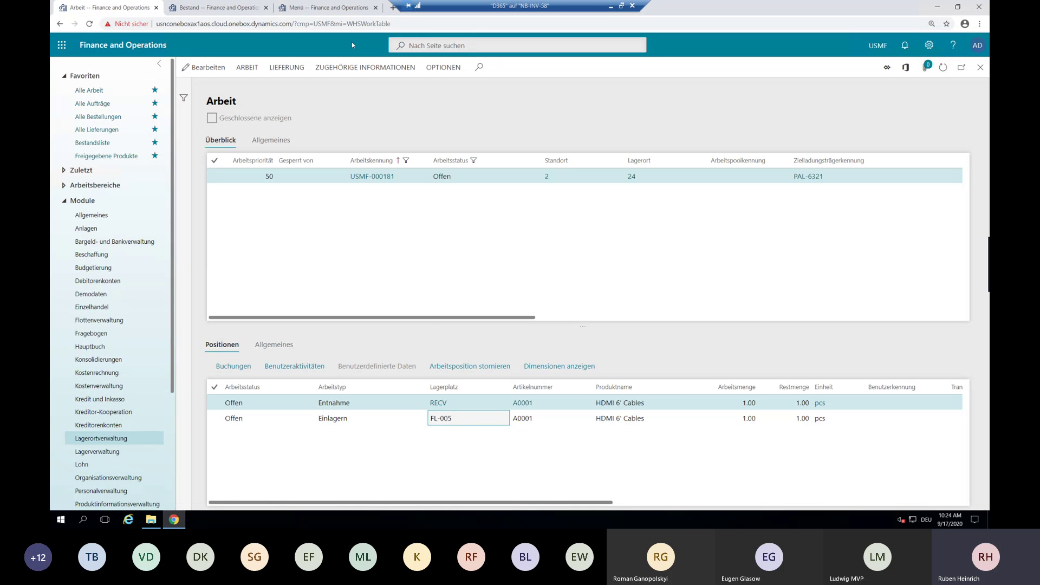
# Refresh the A0001 on-hand list and check RECV shows 1.00 physical, 1.00 reserved.
pyautogui.click(214, 13)
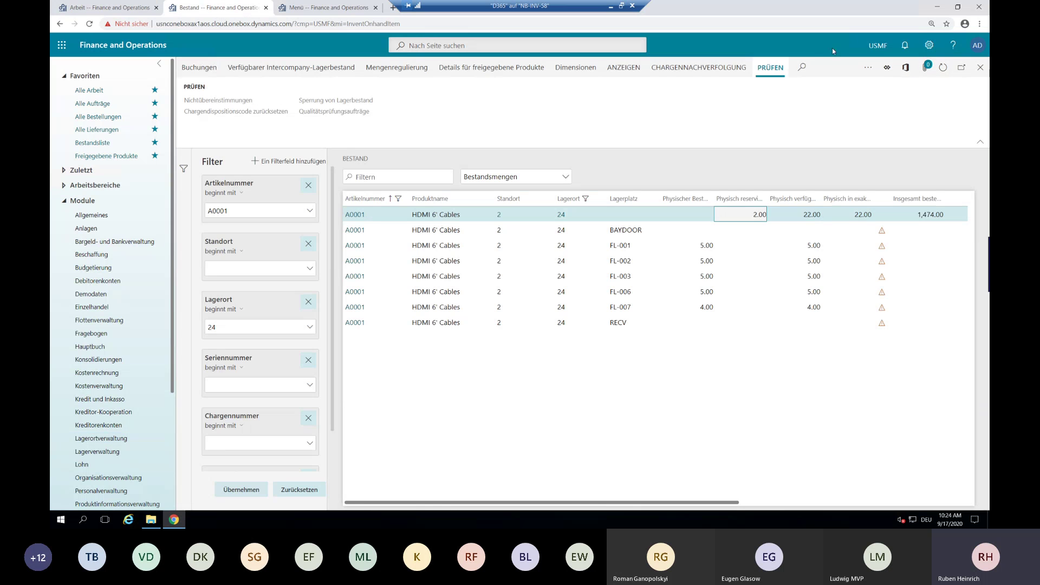
pyautogui.click(943, 68)
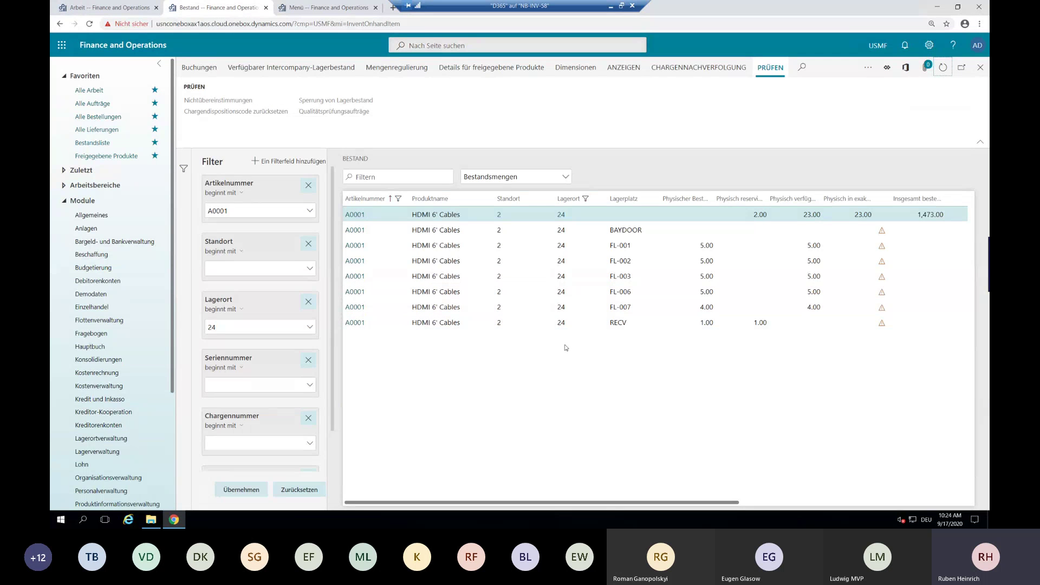
pyautogui.click(635, 323)
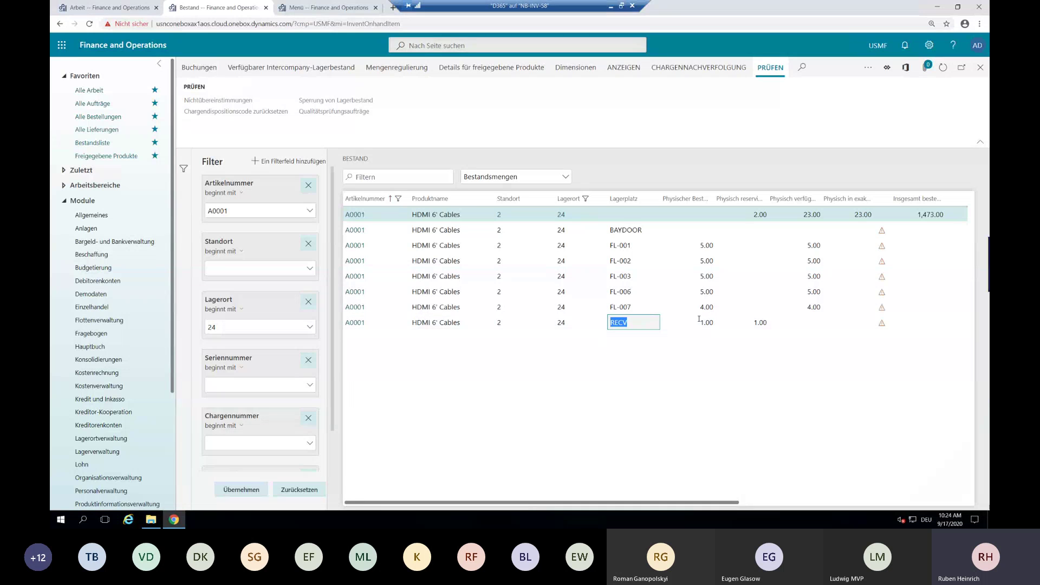
pyautogui.click(677, 323)
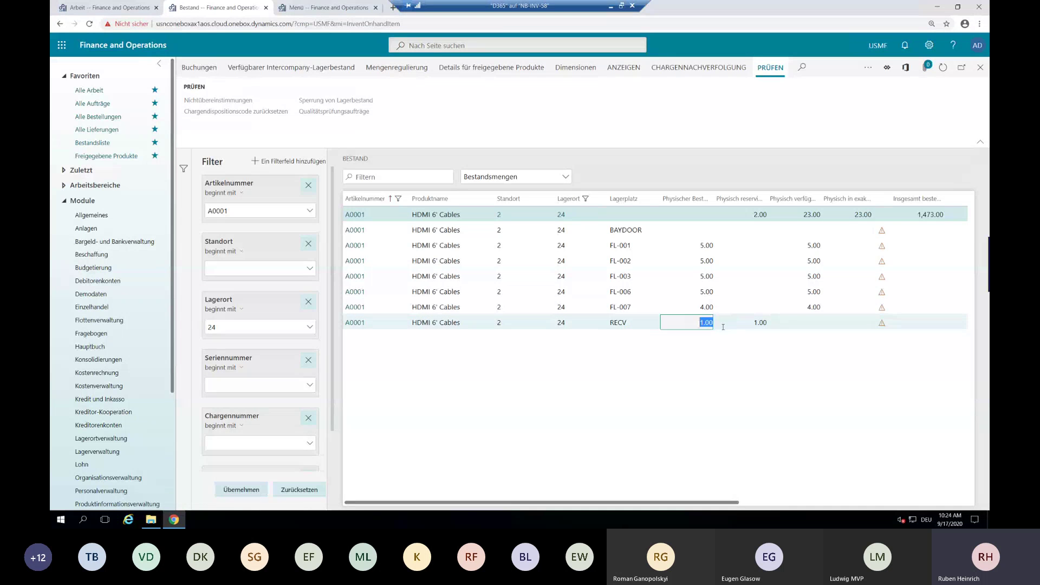
pyautogui.click(741, 326)
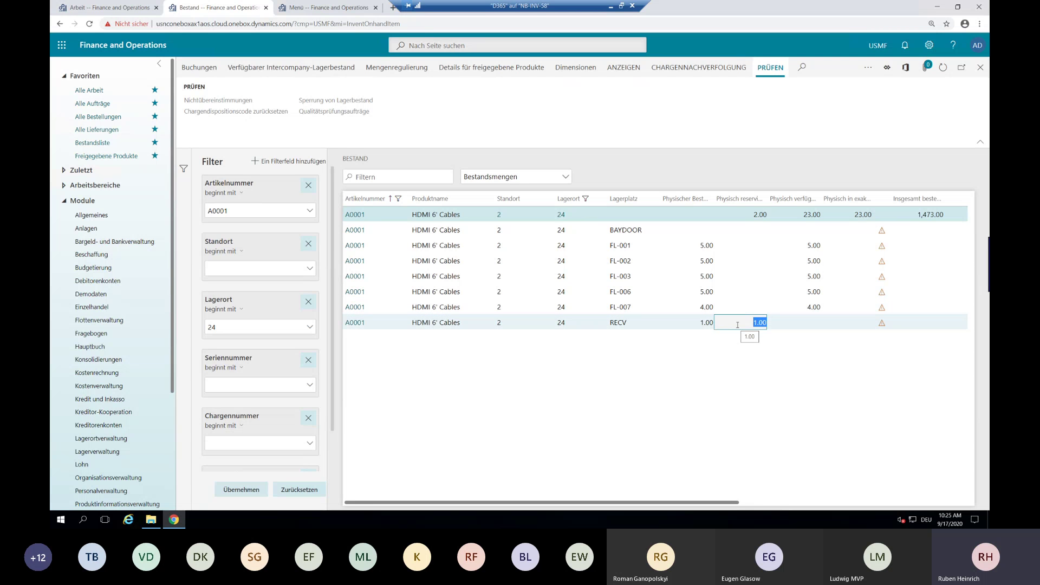
# Start Purchase Put-away from the warehouse menu and focus the ID field.
pyautogui.click(330, 10)
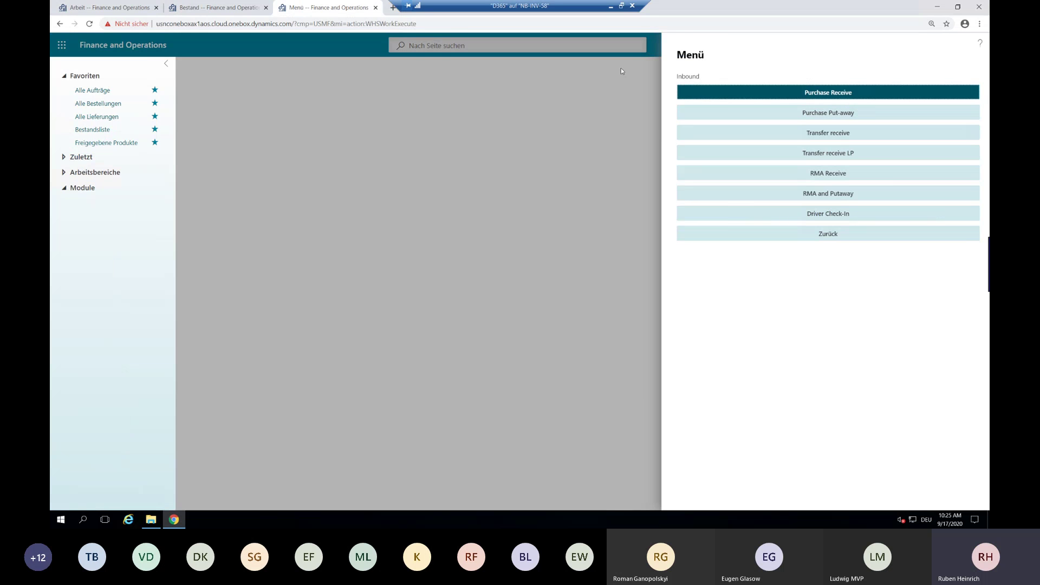
pyautogui.click(824, 117)
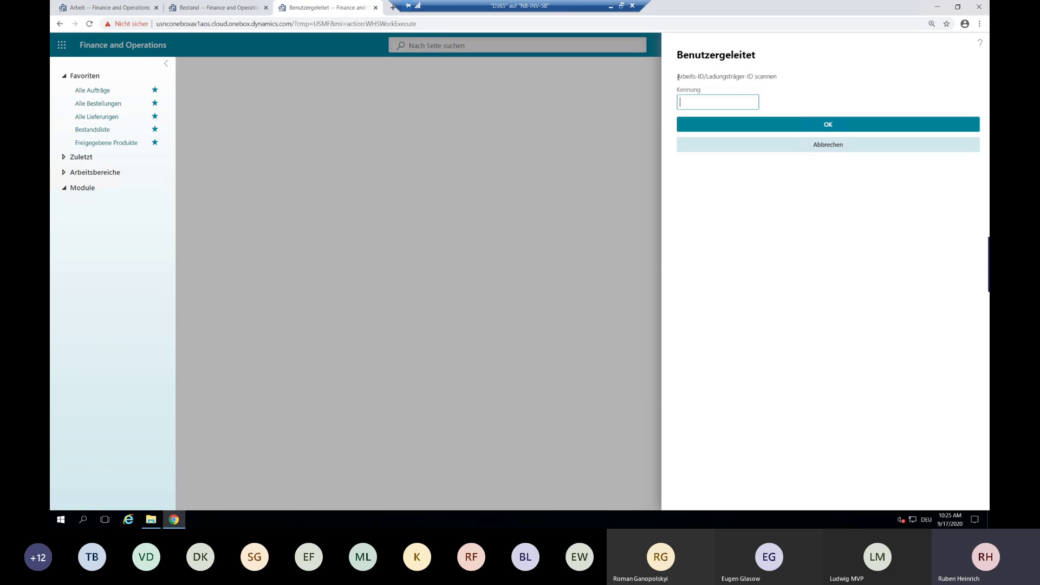
pyautogui.moveTo(678, 77); pyautogui.dragTo(705, 77)
pyautogui.click(774, 77)
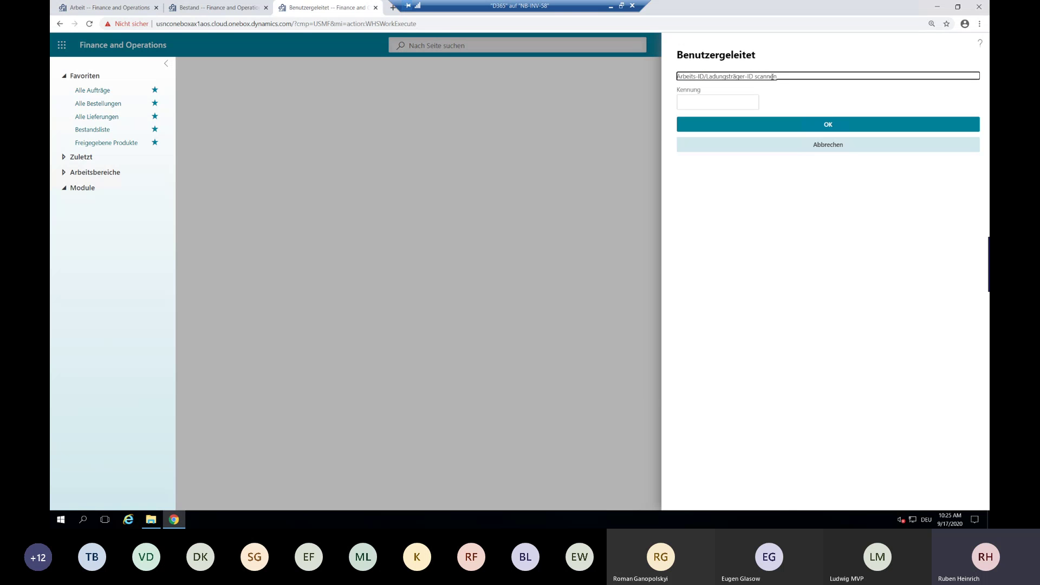
pyautogui.moveTo(773, 77); pyautogui.dragTo(707, 79)
pyautogui.click(697, 103)
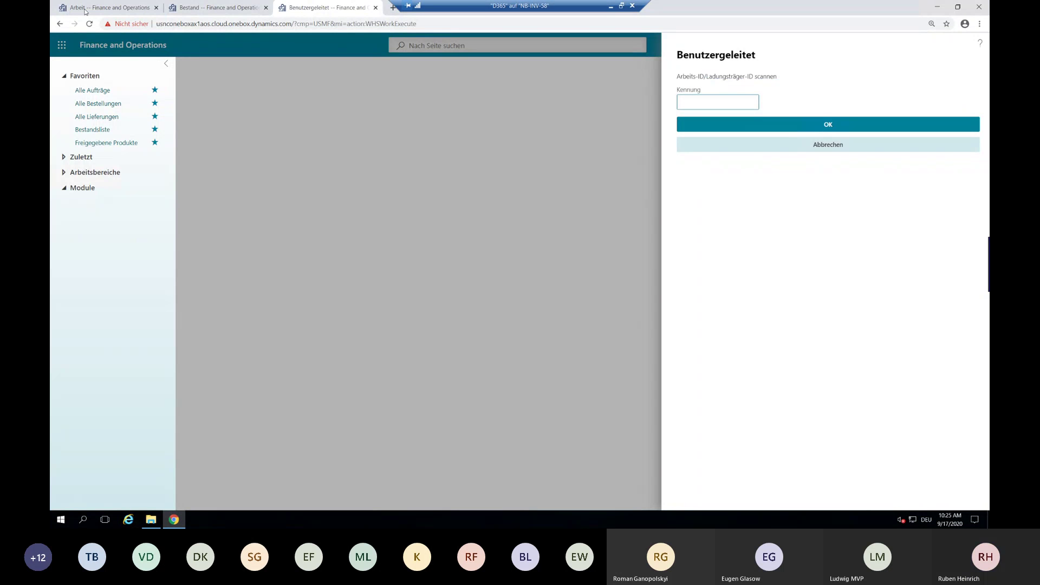
pyautogui.click(85, 9)
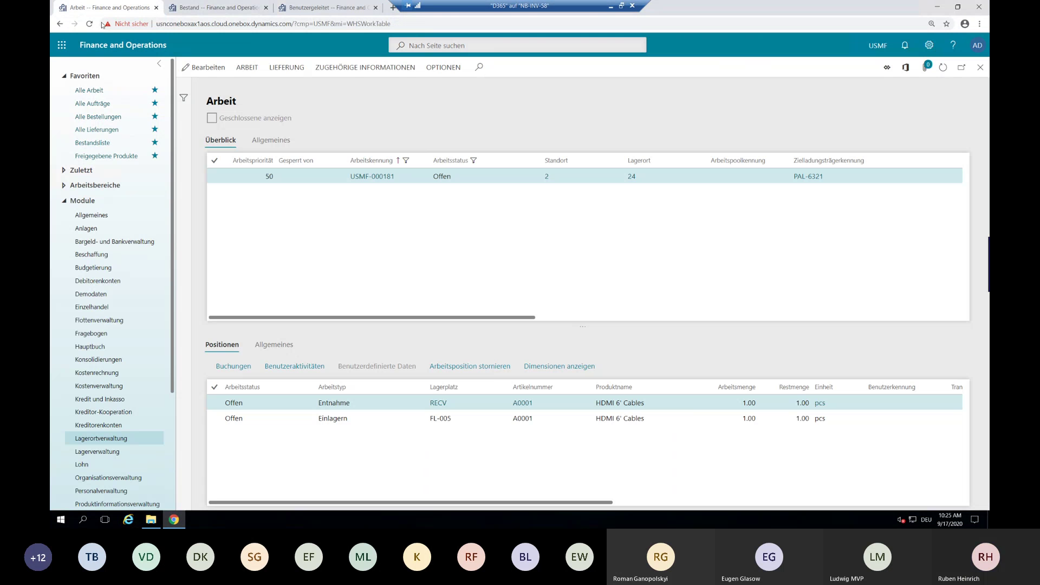
pyautogui.click(828, 179)
pyautogui.hotkey('ctrl', 'c')
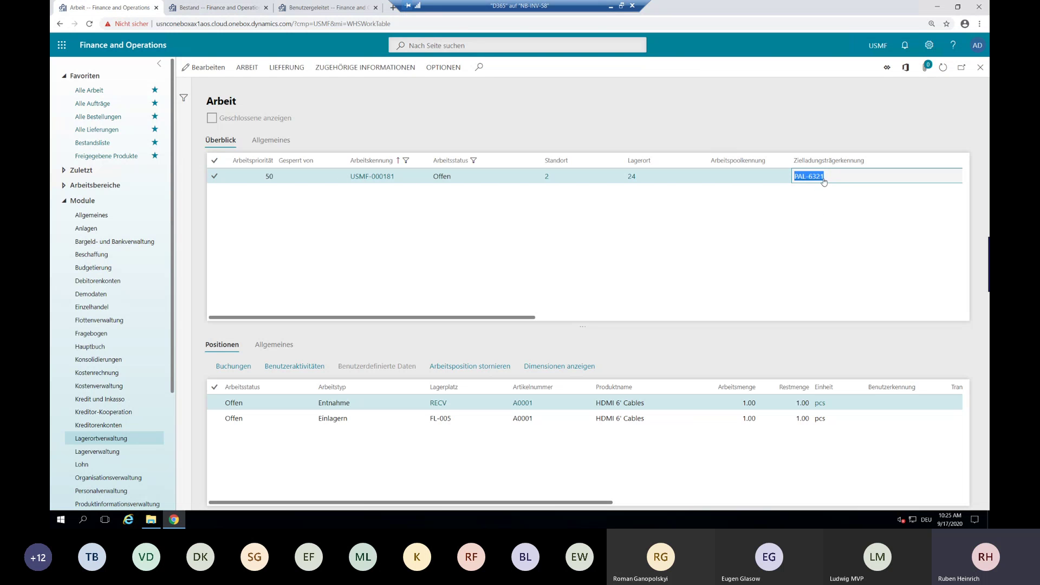
pyautogui.rightClick(814, 181)
pyautogui.click(829, 185)
pyautogui.click(332, 7)
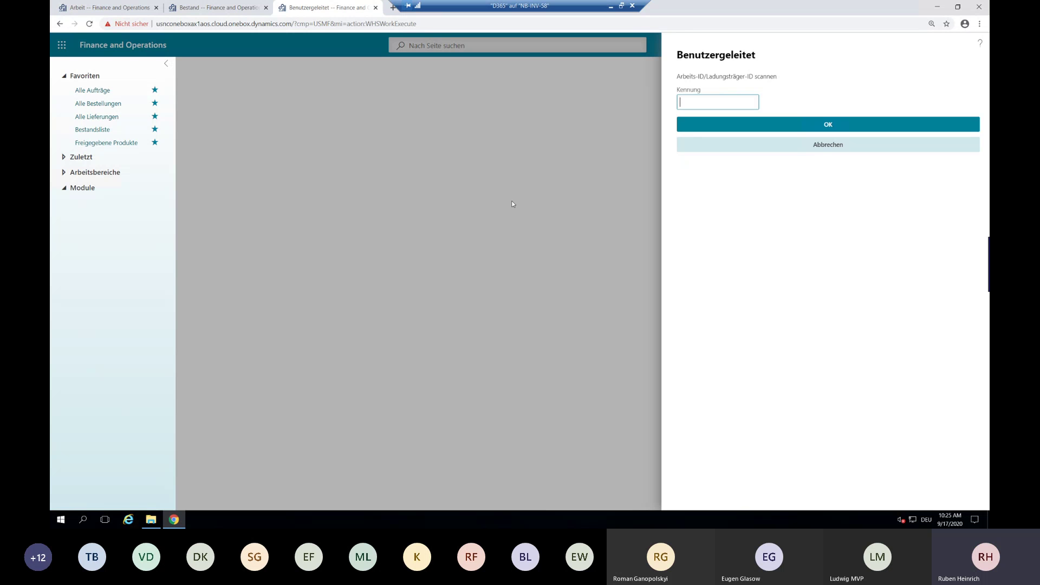
pyautogui.hotkey('ctrl', 'v')
# Submit PAL-6321 and confirm picking 1 pcs of A0001 from RECV.
pyautogui.click(806, 123)
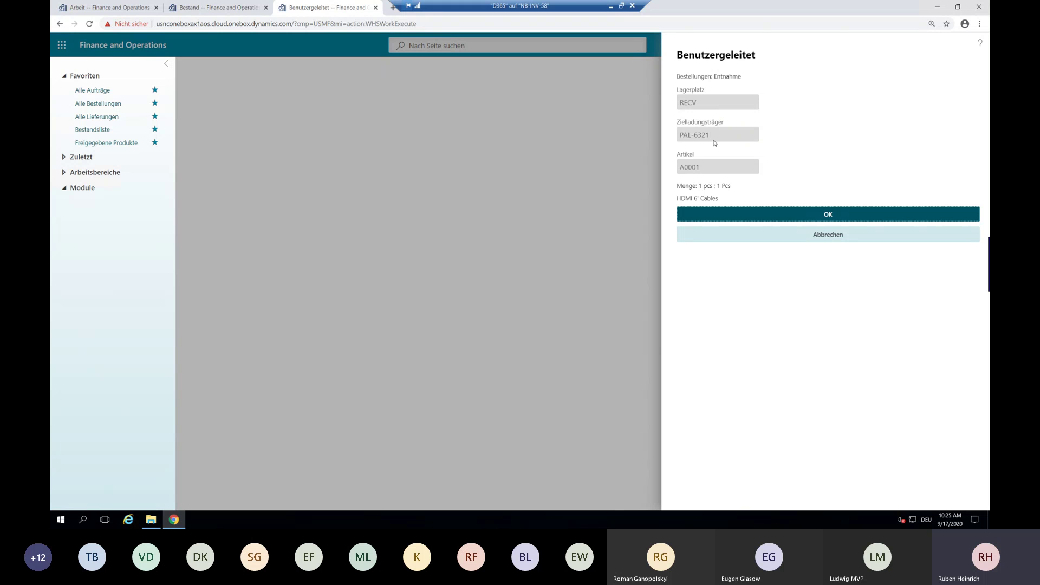
pyautogui.doubleClick(711, 102)
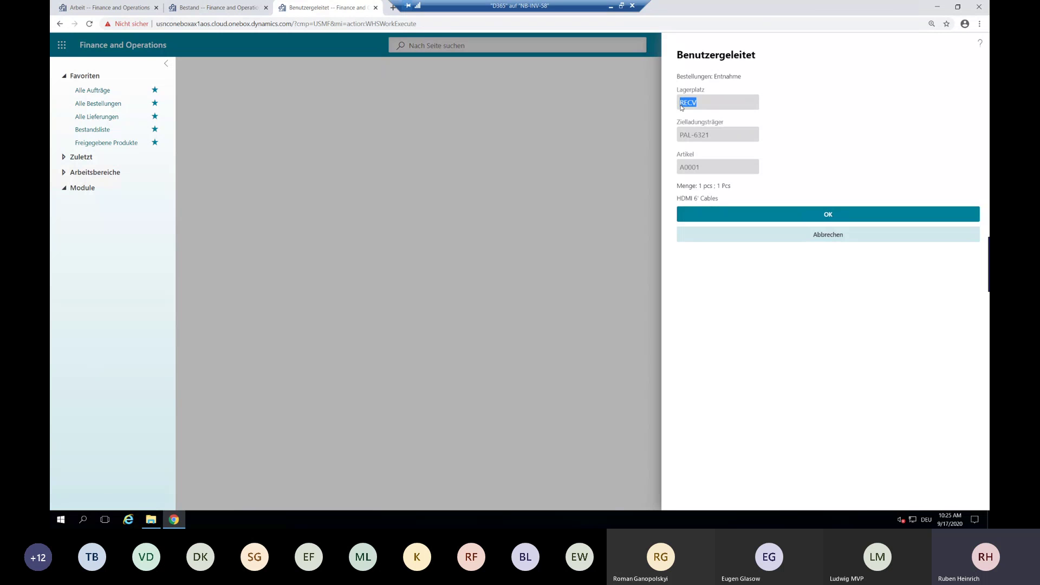
pyautogui.click(832, 215)
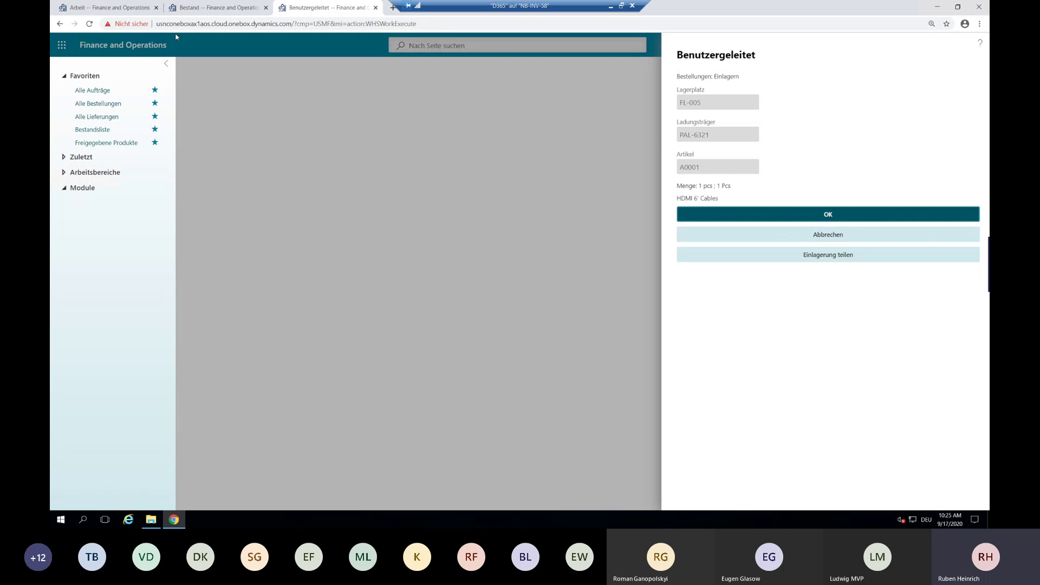
pyautogui.click(109, 8)
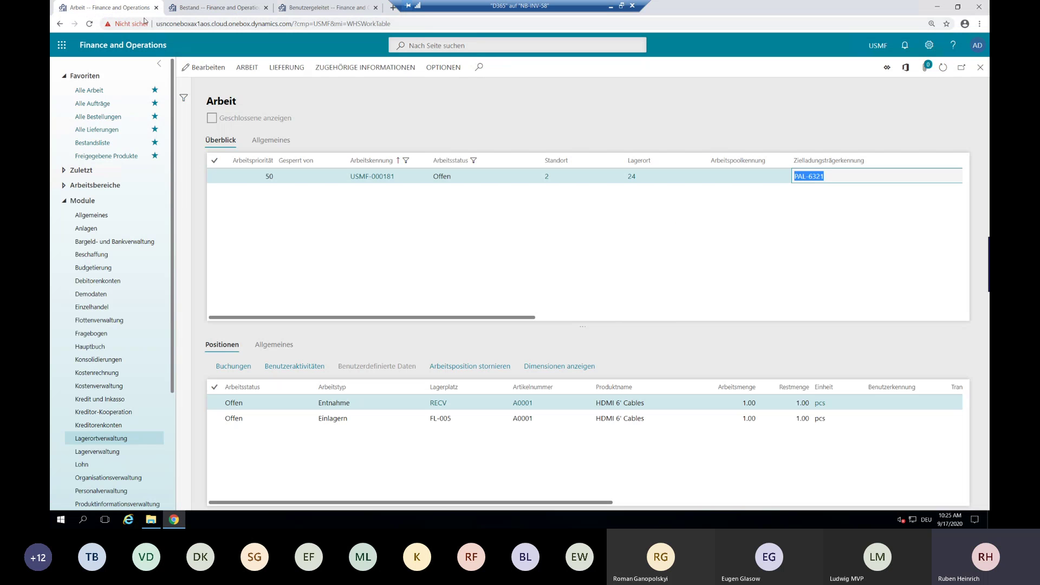
# Refresh work USMF-000181 and verify it is In Bearbeitung with the pick line Geschlossen.
pyautogui.click(951, 70)
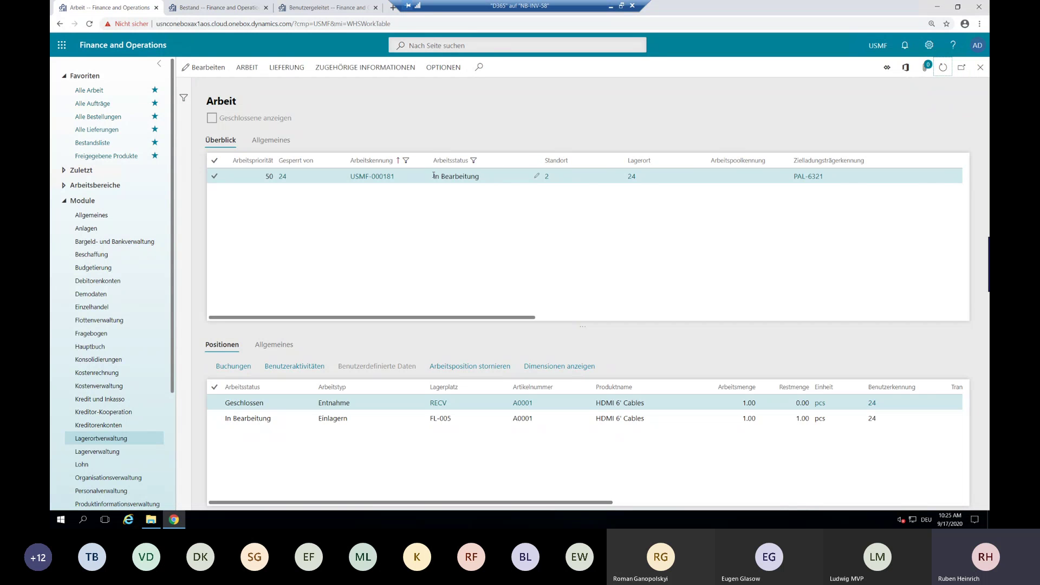
pyautogui.moveTo(434, 175); pyautogui.dragTo(480, 176)
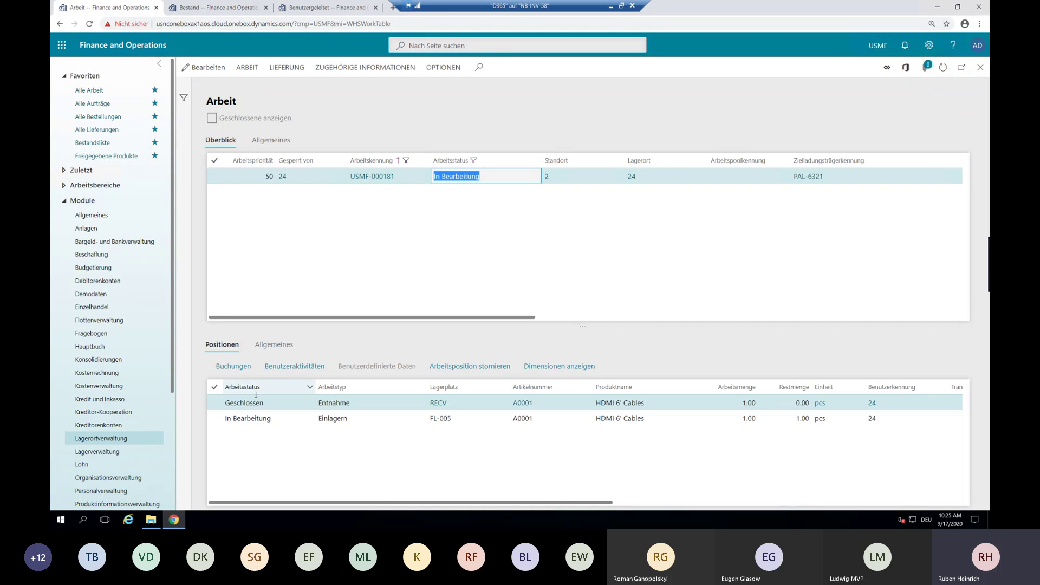
pyautogui.click(271, 401)
pyautogui.click(352, 405)
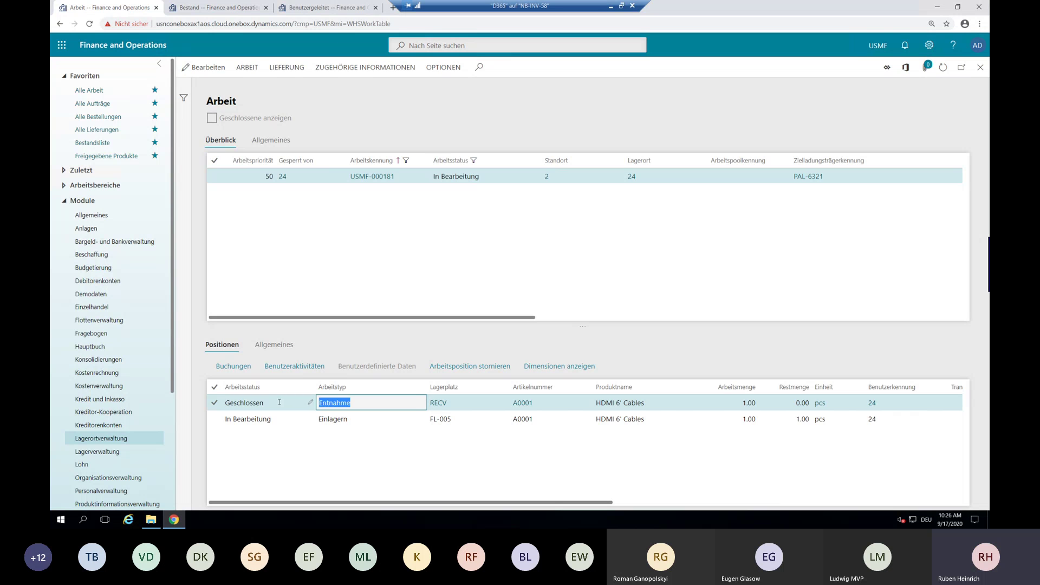
pyautogui.hotkey('shift', 'Tab')
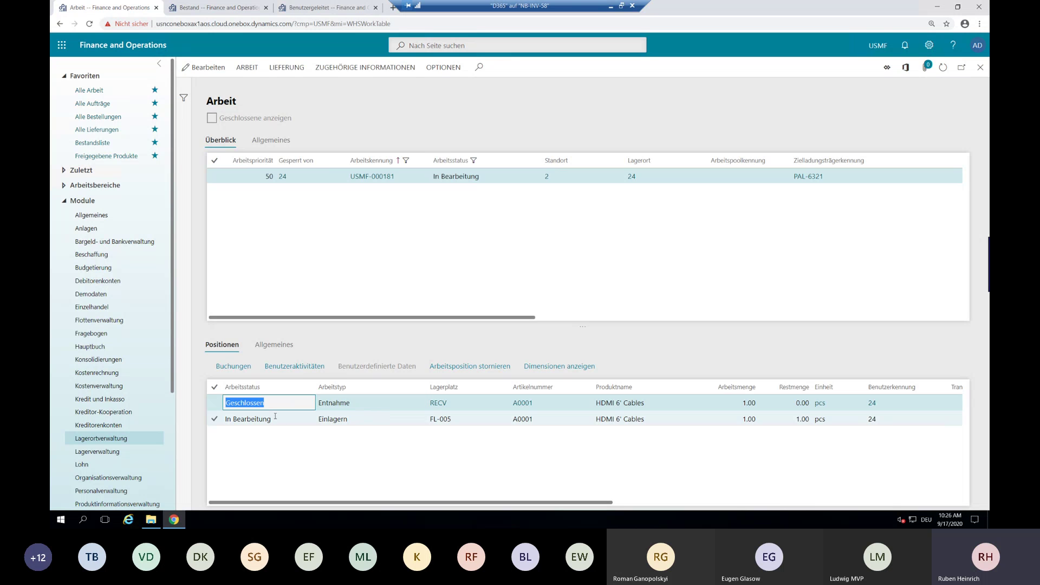
# Refresh on-hand stock for A0001 and confirm 1.00 physical and reserved at location 24.
pyautogui.click(217, 8)
pyautogui.click(944, 68)
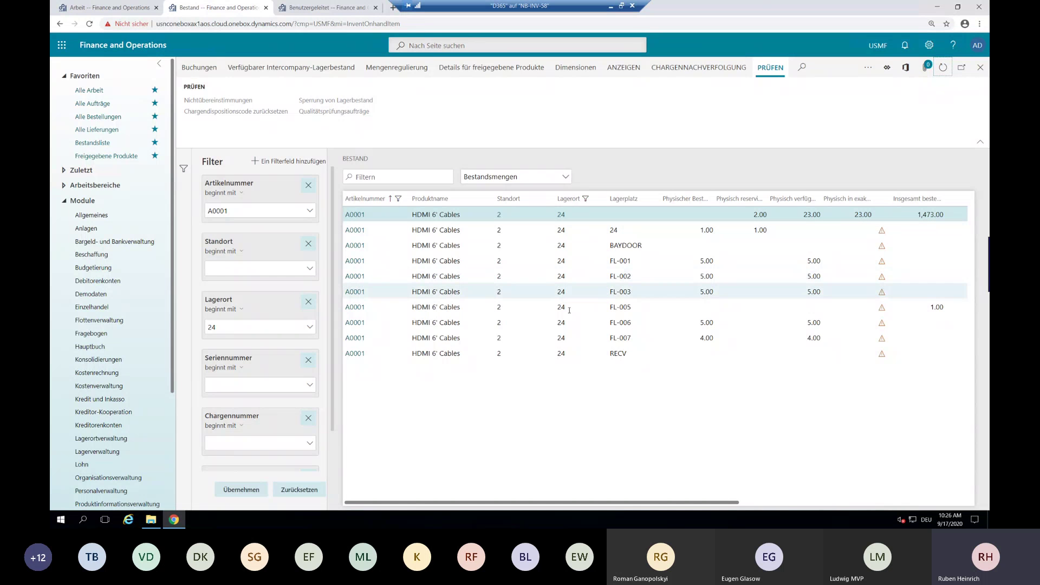
pyautogui.click(639, 354)
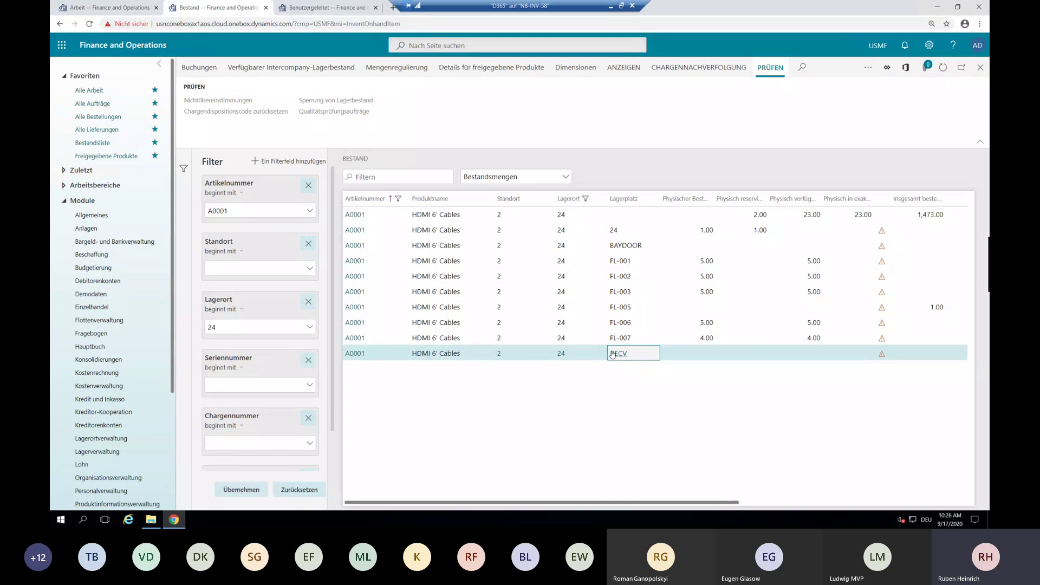
pyautogui.click(754, 355)
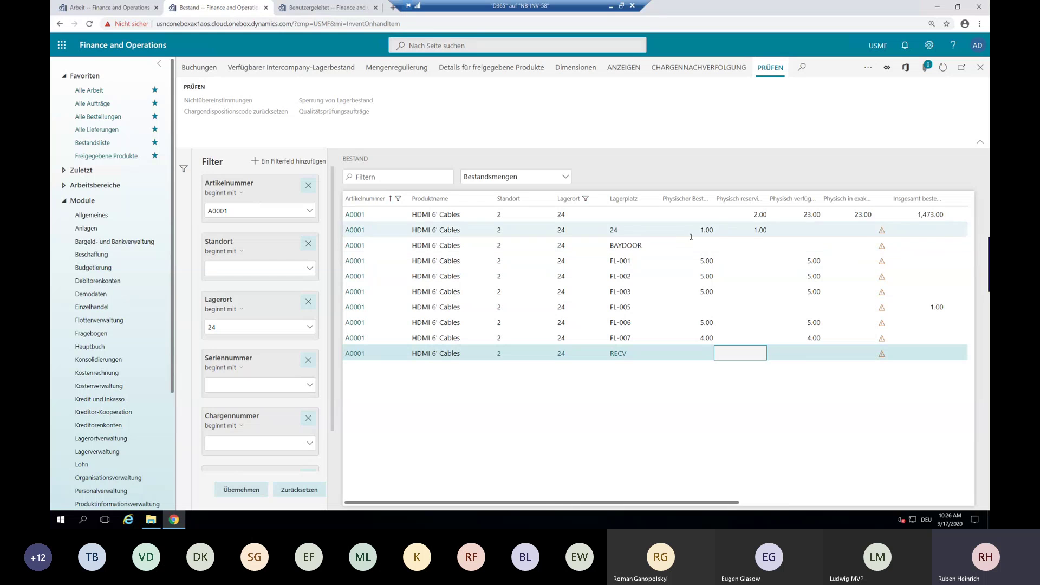
pyautogui.click(639, 231)
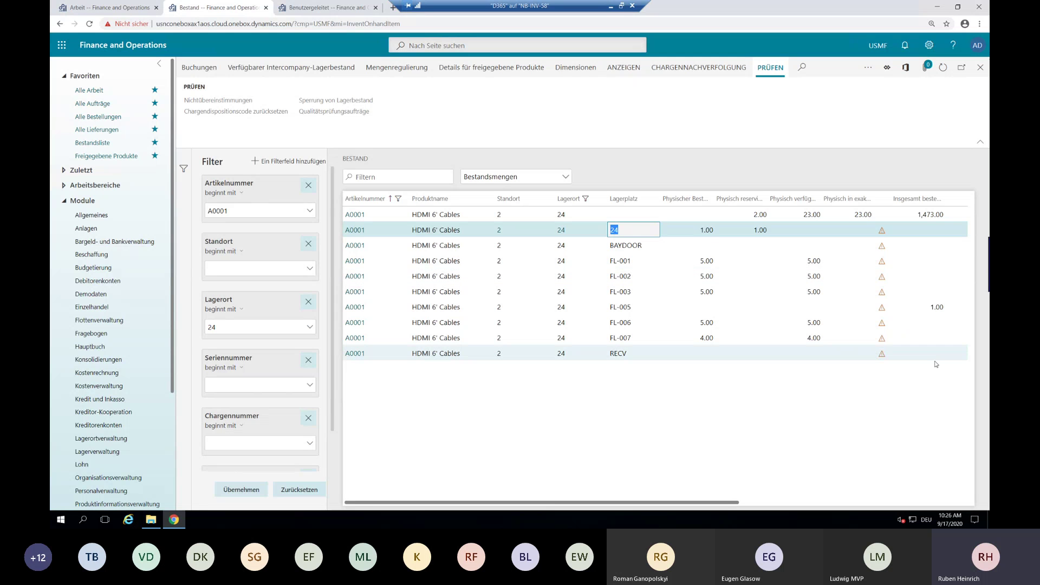
pyautogui.click(695, 234)
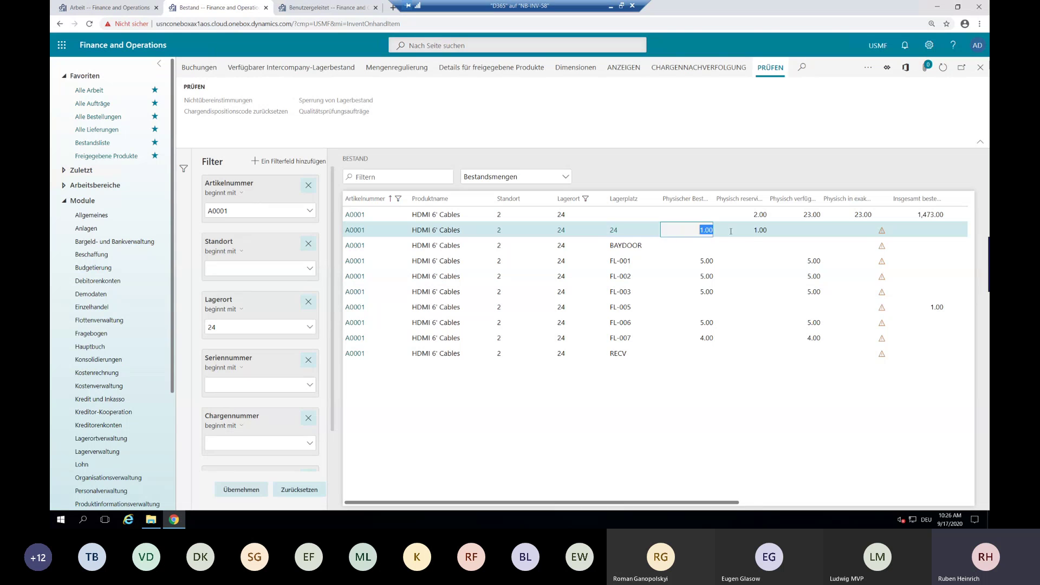
pyautogui.click(741, 232)
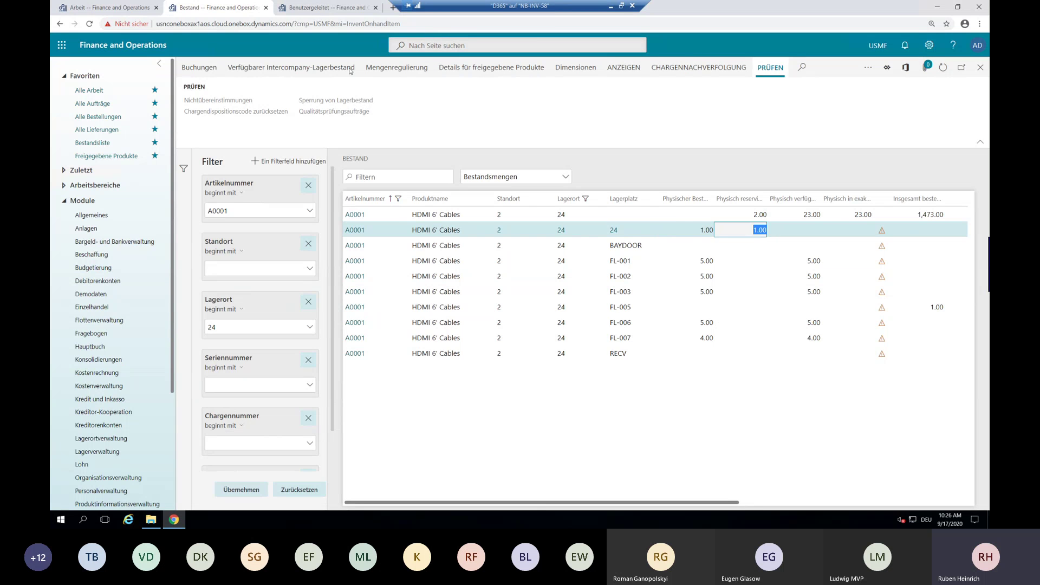
pyautogui.click(320, 9)
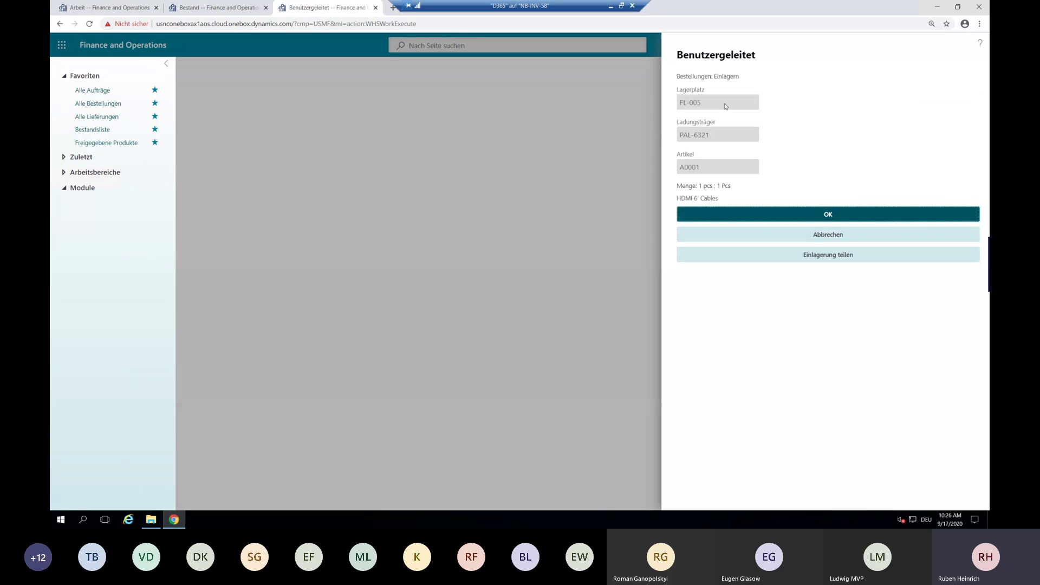
# Confirm the PAL-6321 put-away to FL-005 and verify the refreshed work list is empty.
pyautogui.click(790, 221)
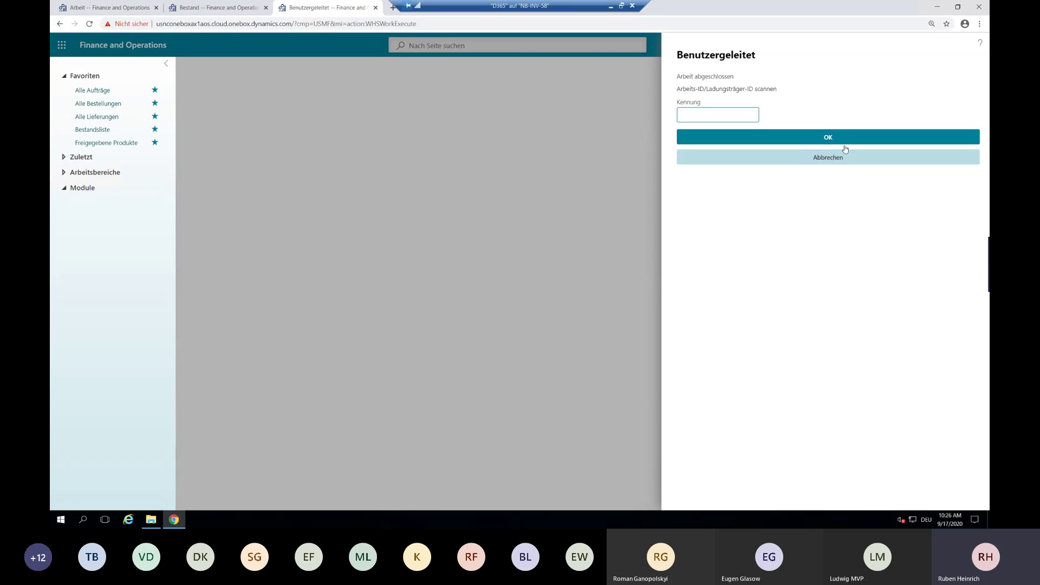
pyautogui.moveTo(677, 76); pyautogui.dragTo(498, 56)
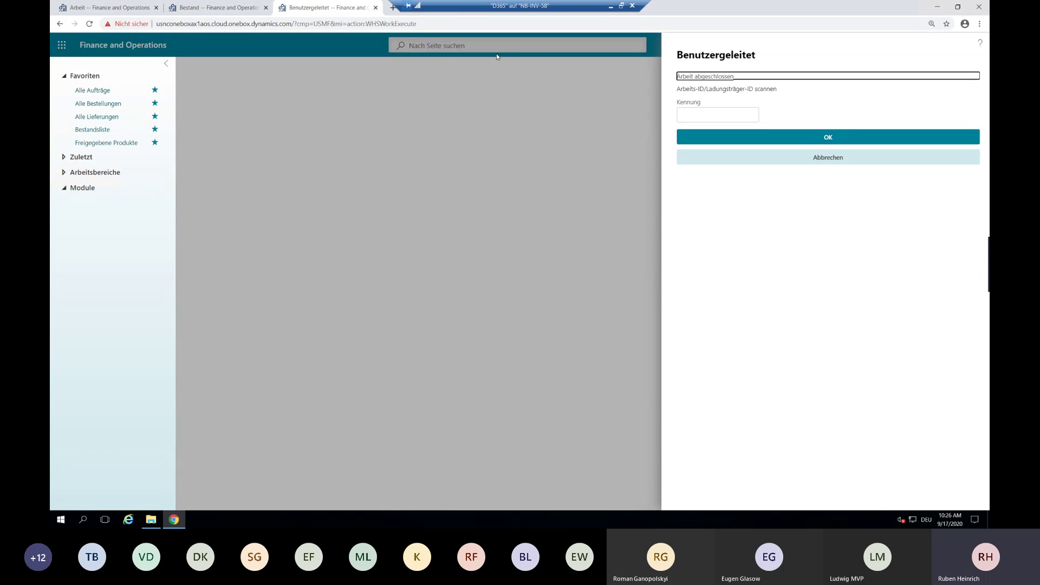
pyautogui.click(128, 8)
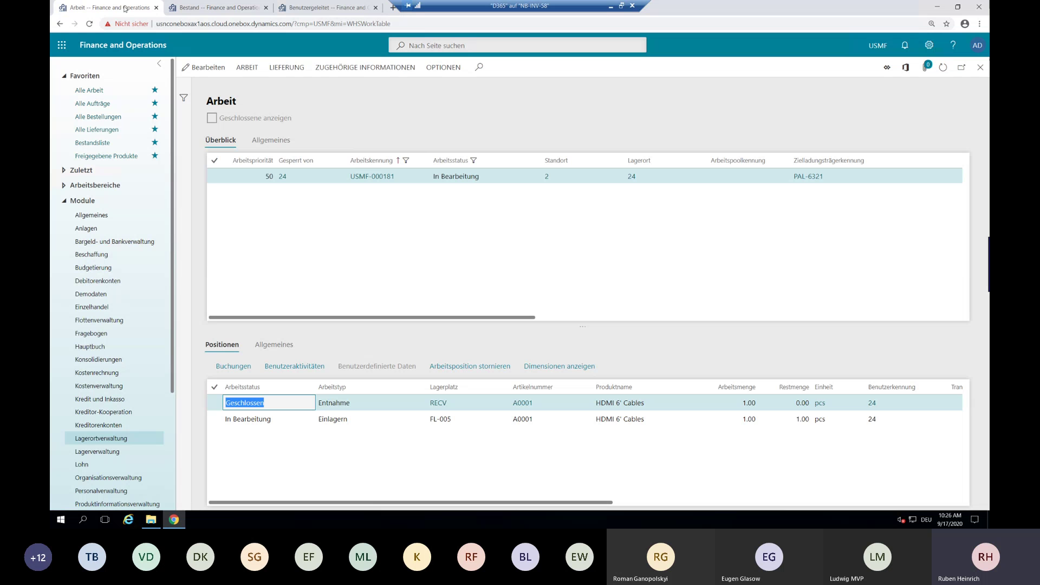
pyautogui.click(942, 67)
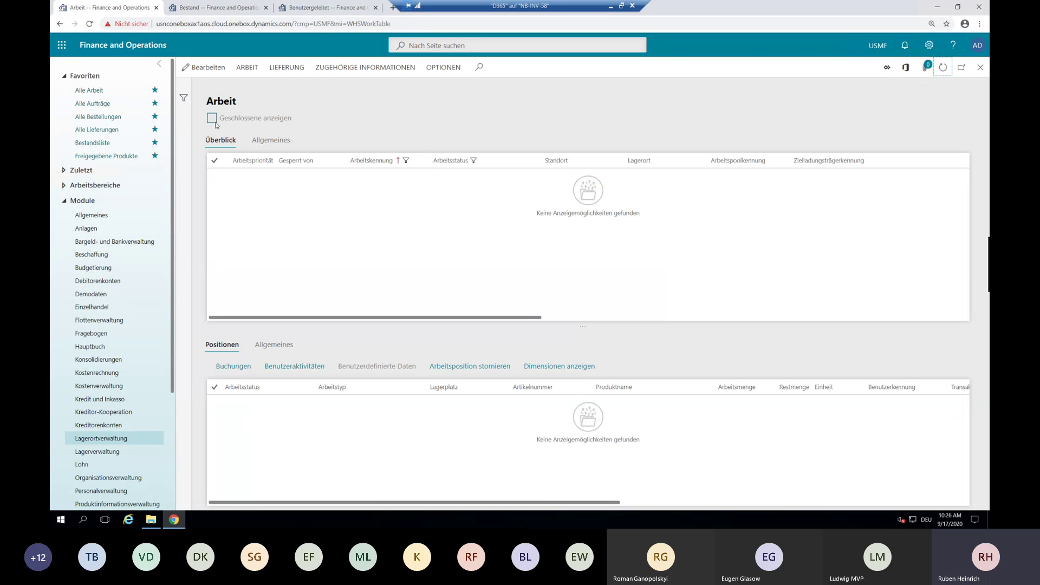
pyautogui.click(199, 8)
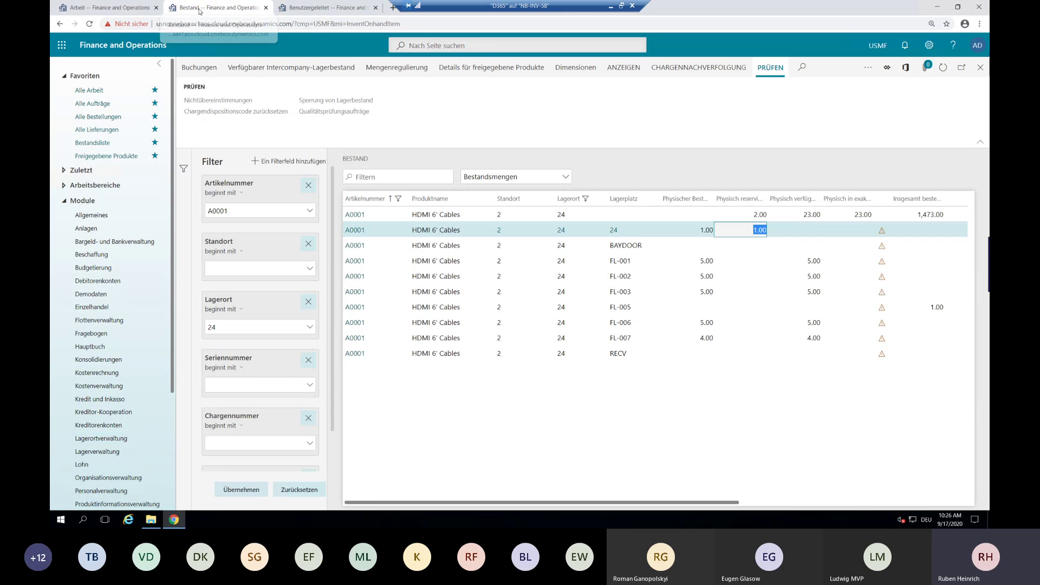
# Refresh the on-hand stock to confirm 1.00 at location FL-005, then go back to the mobile work screen.
pyautogui.click(944, 67)
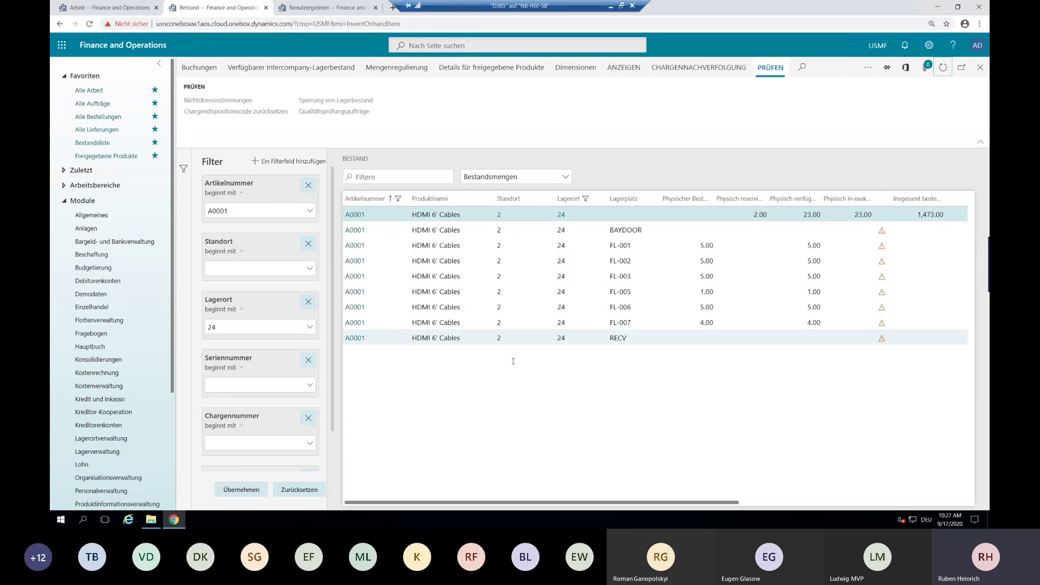
pyautogui.click(635, 293)
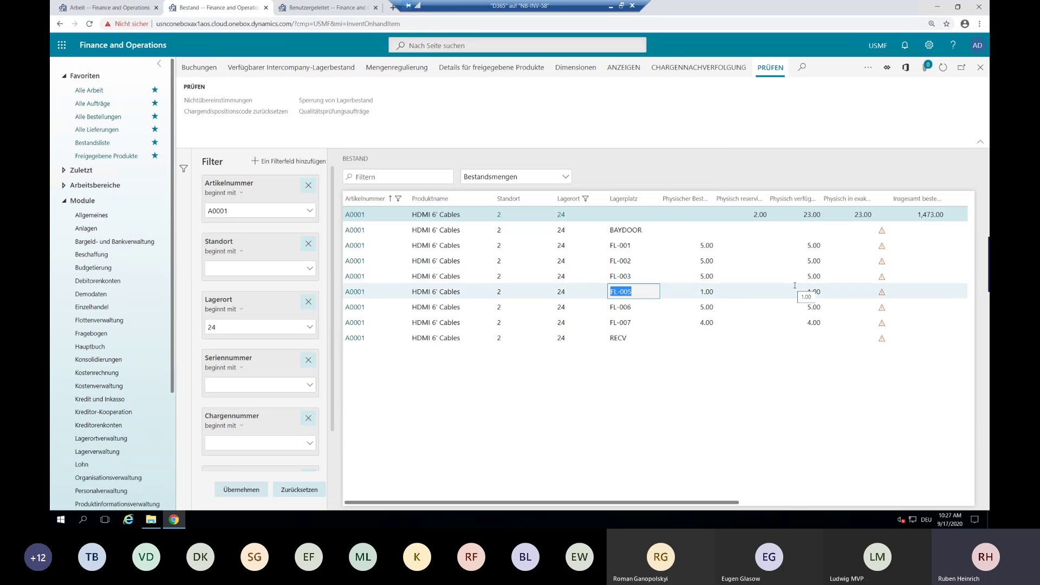
pyautogui.click(319, 8)
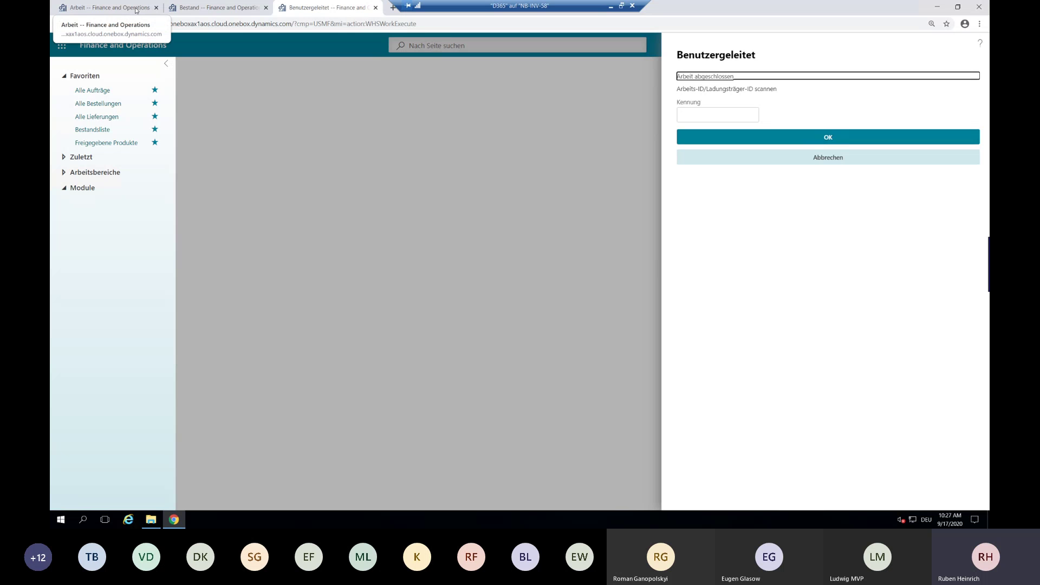
# Exit the completed work to the main mobile menu and advance to slide 12, 'ARBEIT – Wie wird Arbeit ausgelöst?'.
pyautogui.click(741, 156)
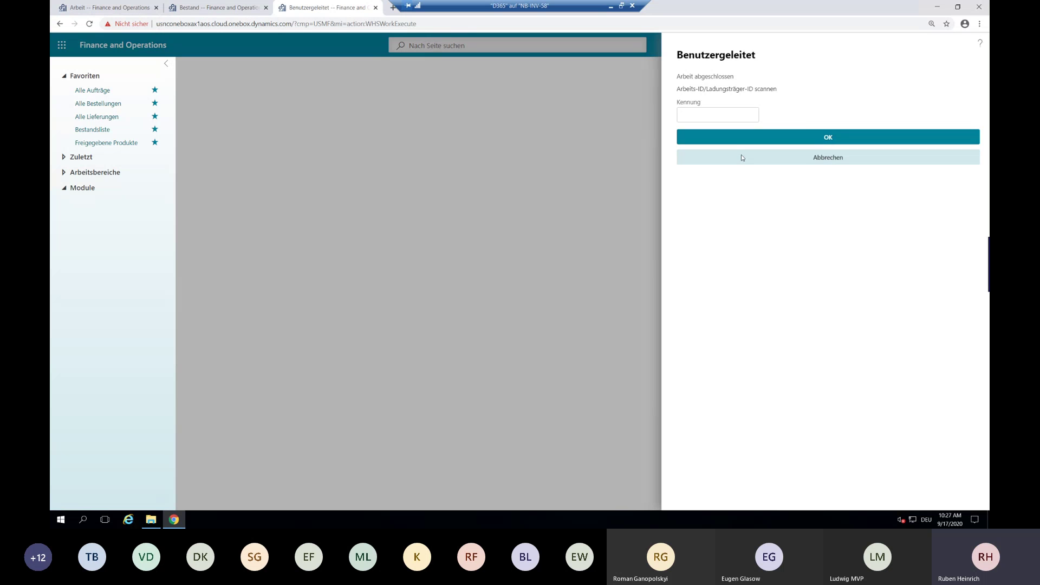
pyautogui.click(747, 234)
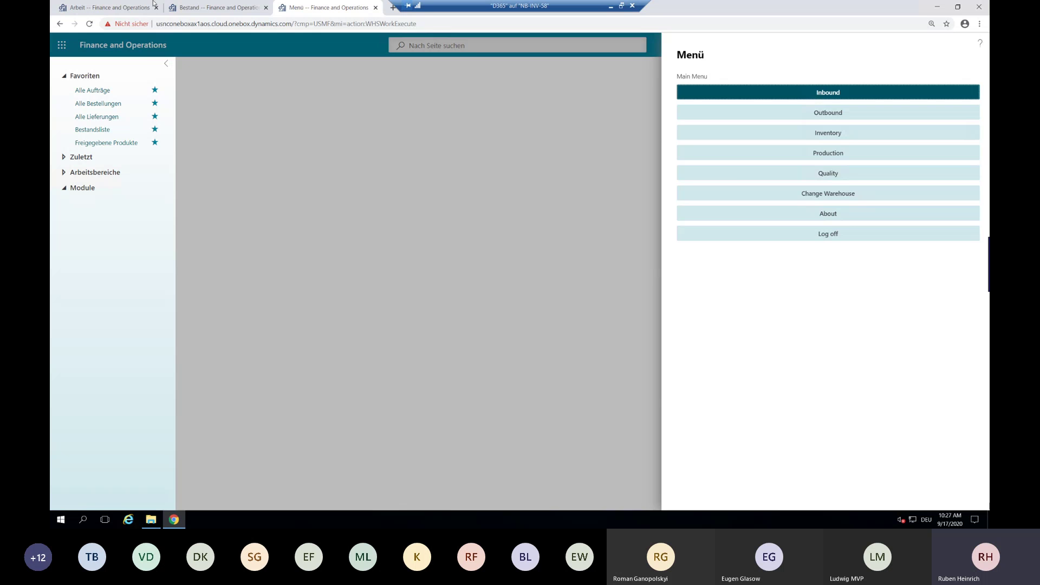
pyautogui.click(214, 10)
pyautogui.click(117, 10)
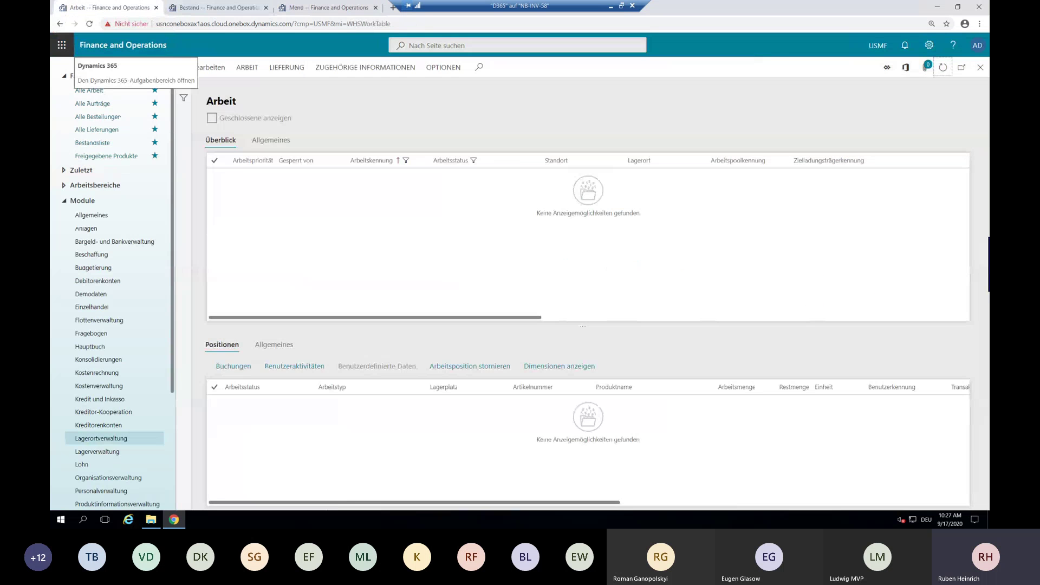
pyautogui.hotkey('alt', 'Tab')
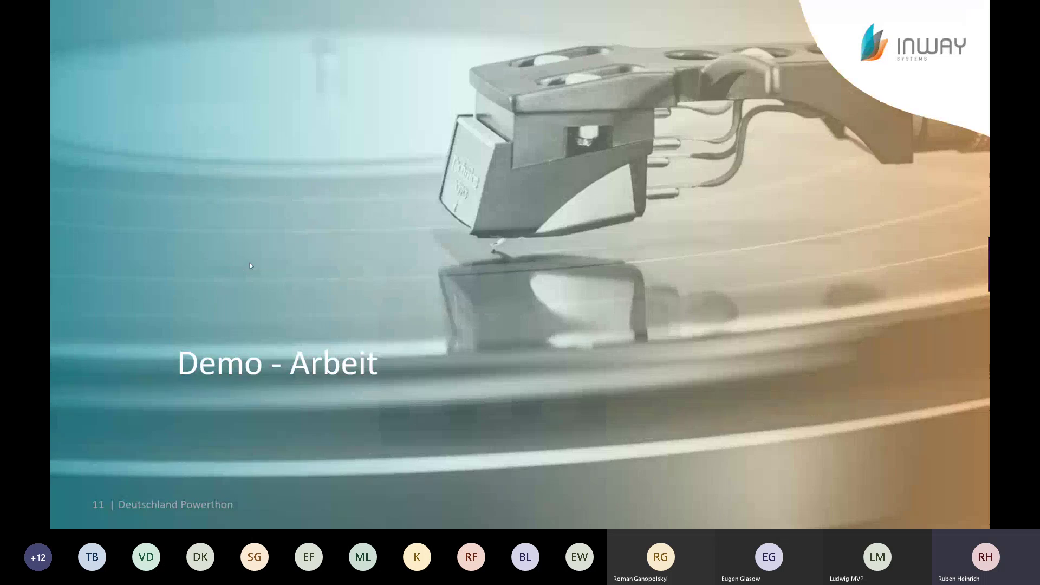
pyautogui.click(250, 265)
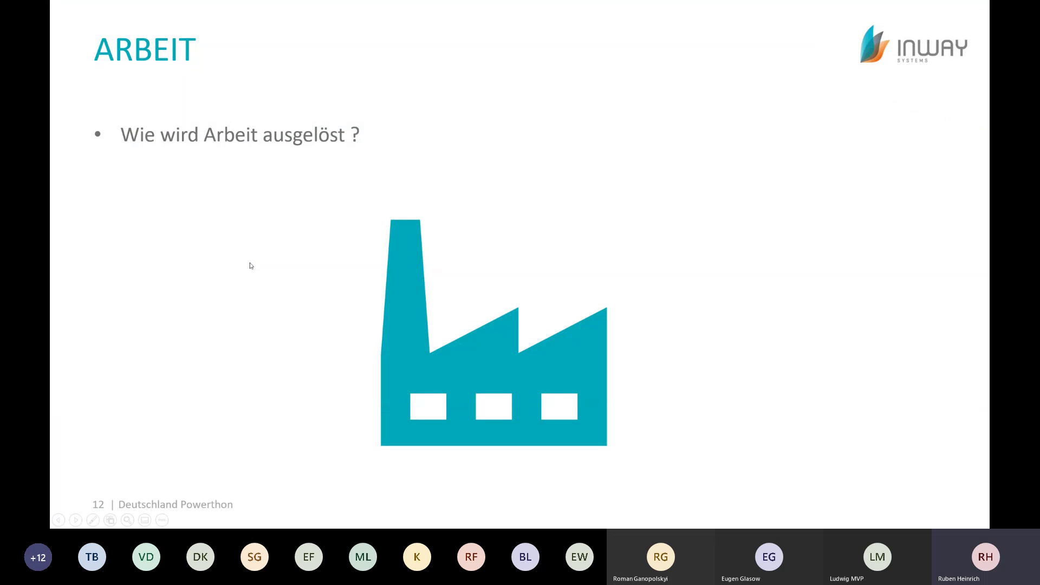
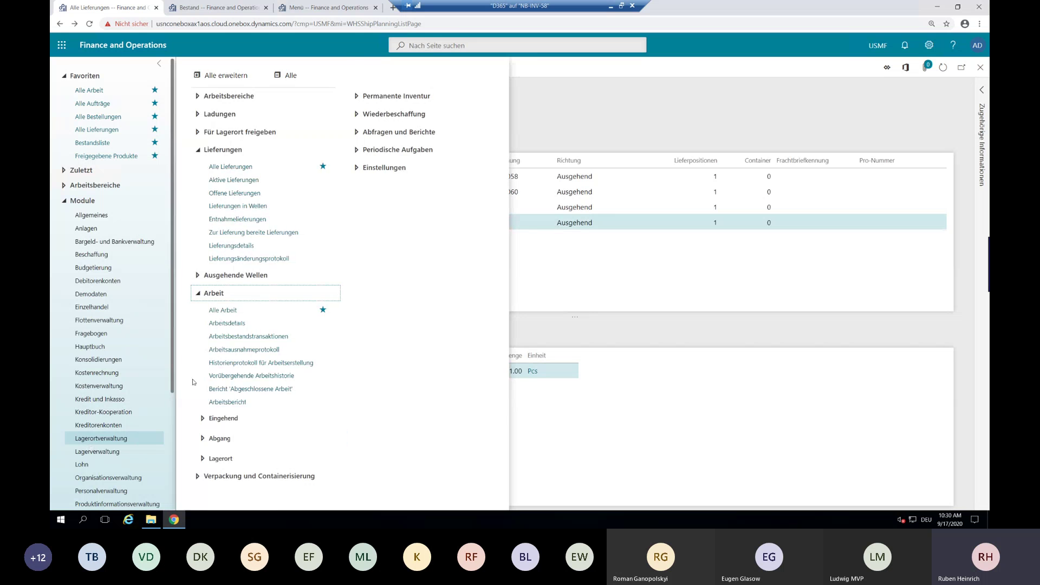
# Open the Alle Wellen list under Ausgehende Wellen > Lieferserien, showing waves USMF-000000037 and USMF-000000038.
pyautogui.click(199, 295)
pyautogui.click(203, 154)
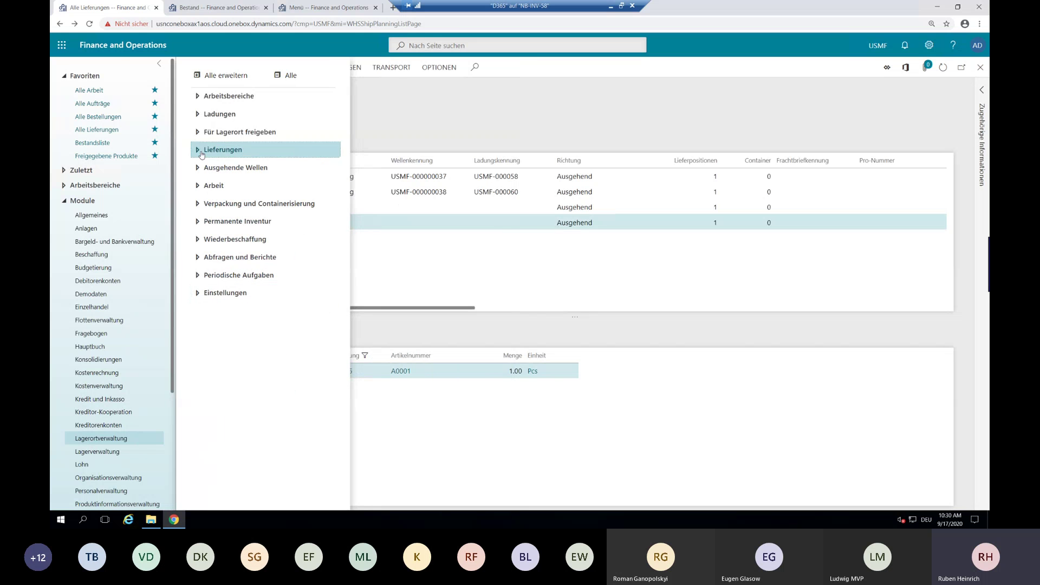
pyautogui.click(265, 172)
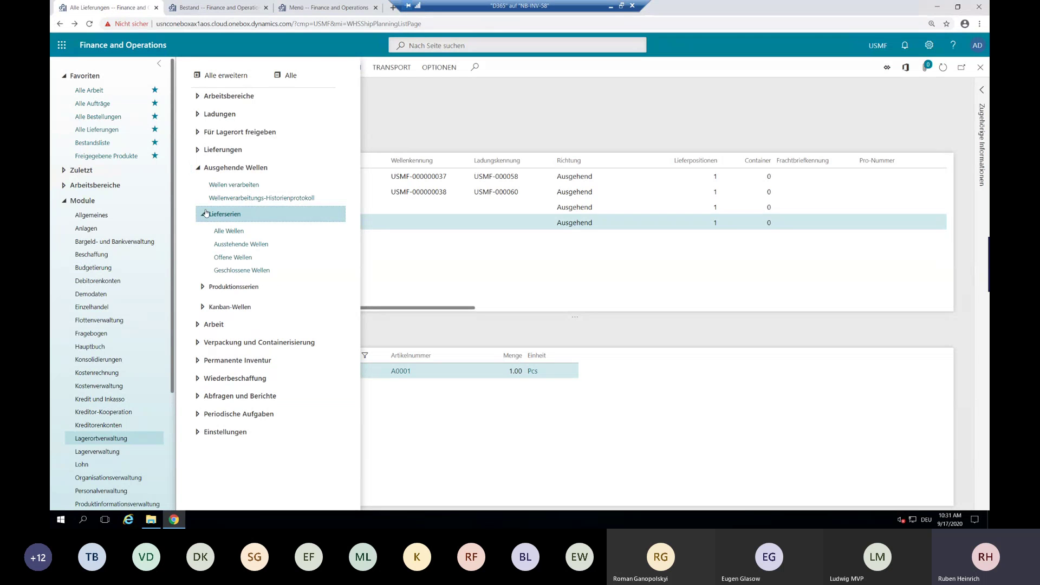
pyautogui.click(205, 215)
pyautogui.click(226, 231)
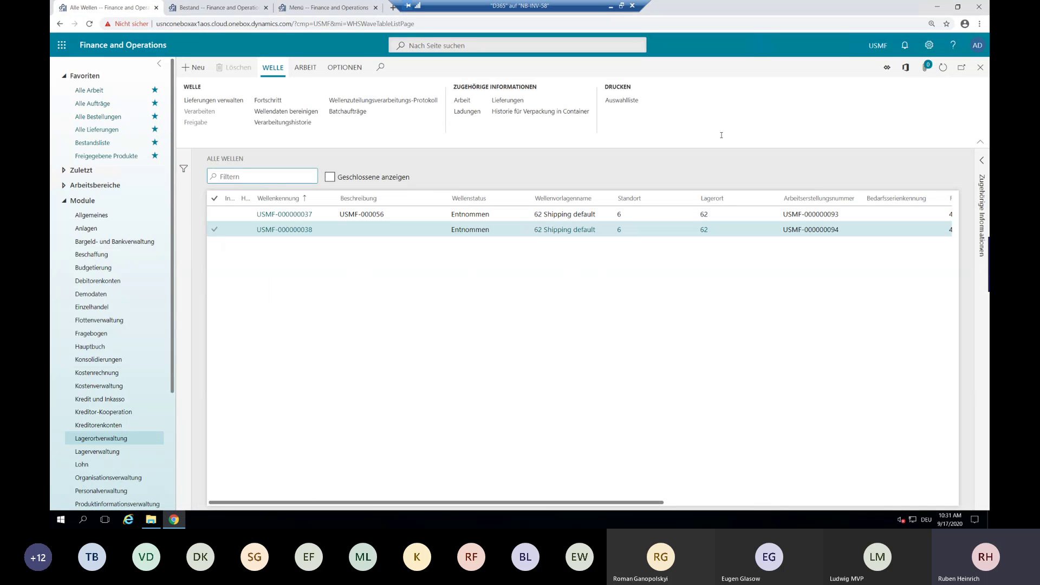
# Create wave 'Powerthon Welle 007' with wave template 24 Shipping Default.
pyautogui.click(198, 68)
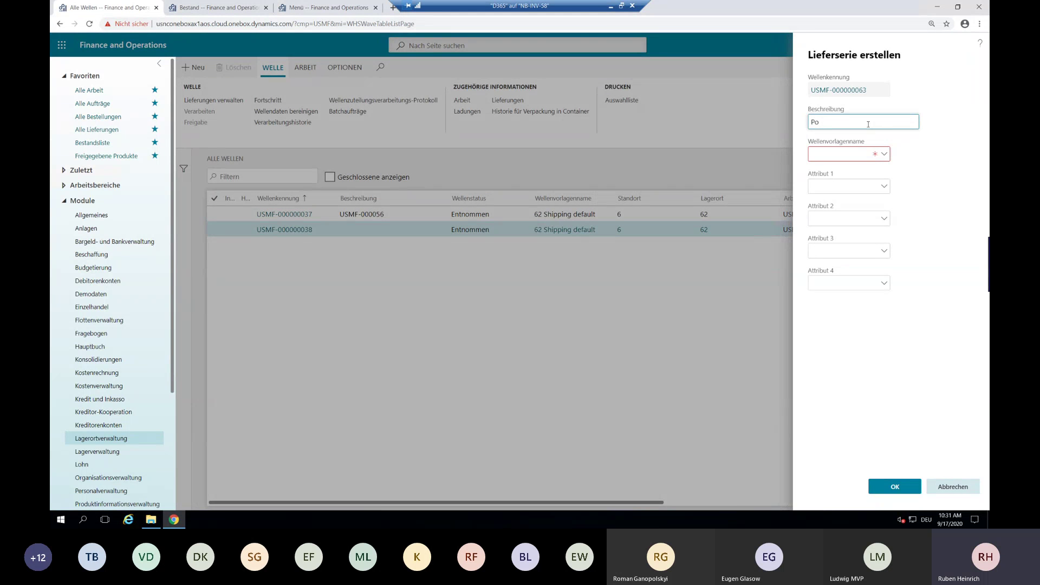
pyautogui.write('Powerthon Welle ')
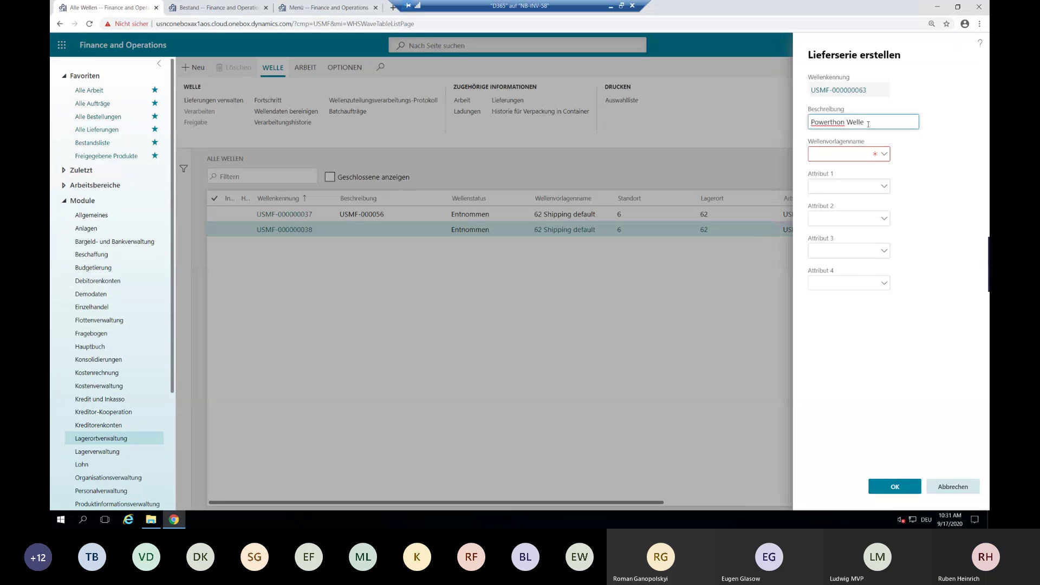
pyautogui.write('60')
pyautogui.write('7')
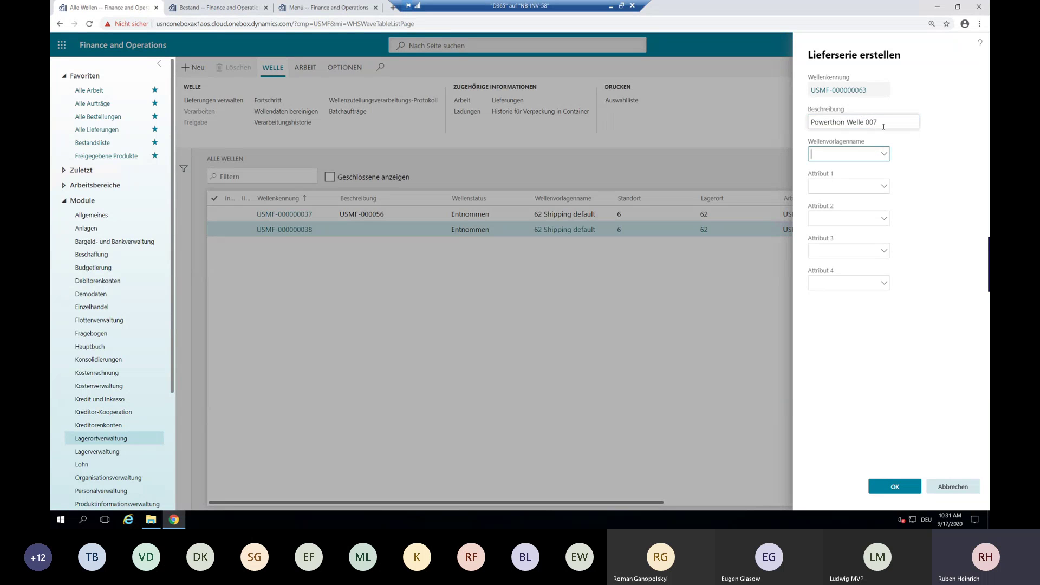
pyautogui.click(885, 155)
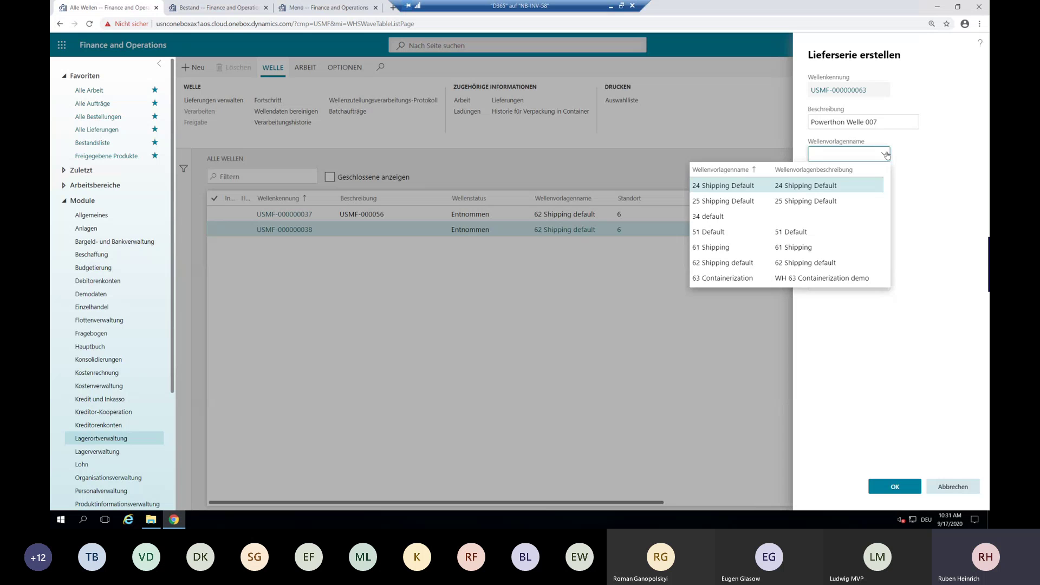
pyautogui.press('Escape')
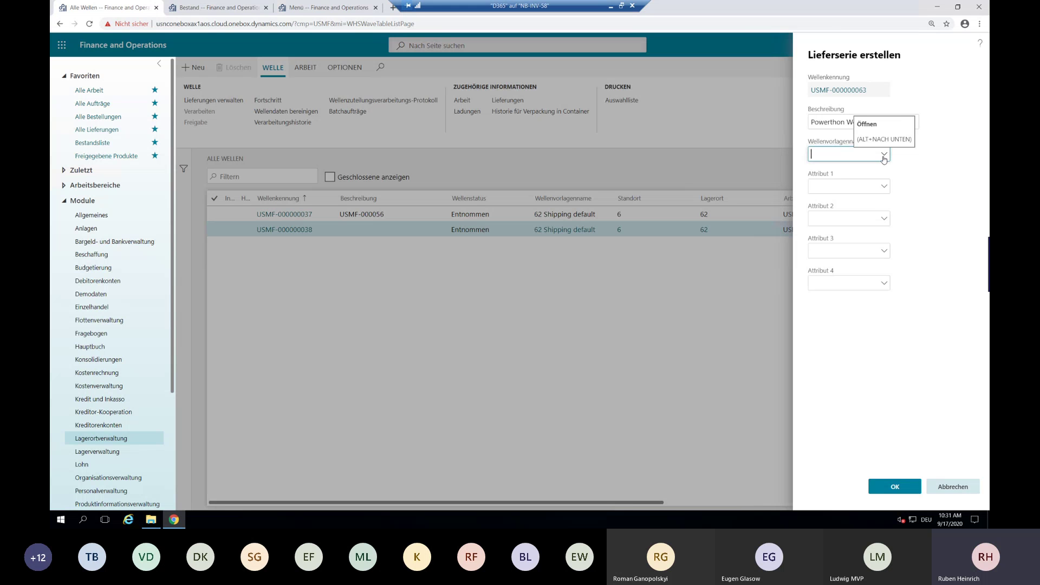
pyautogui.click(884, 157)
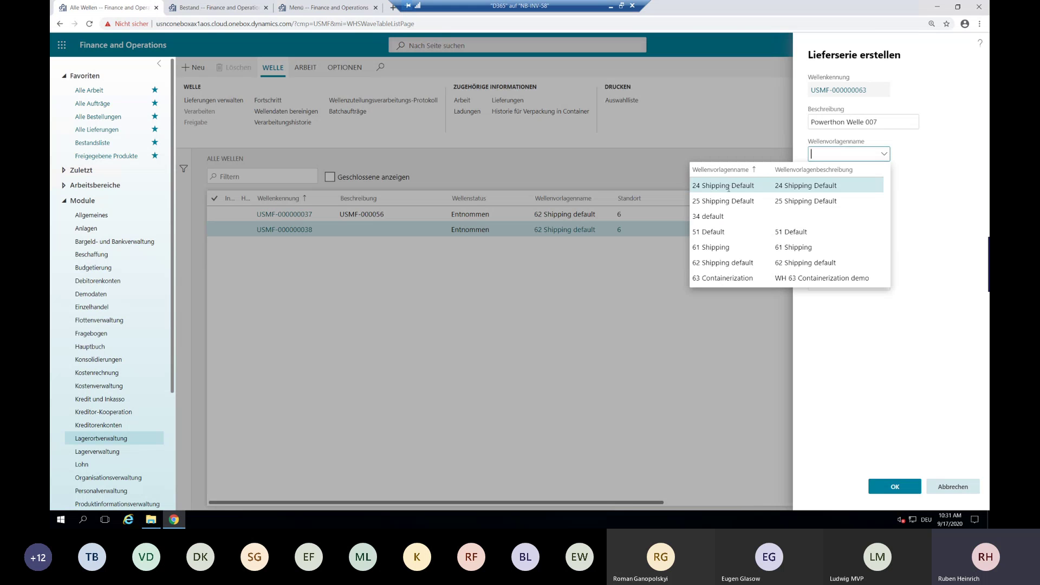
pyautogui.click(731, 186)
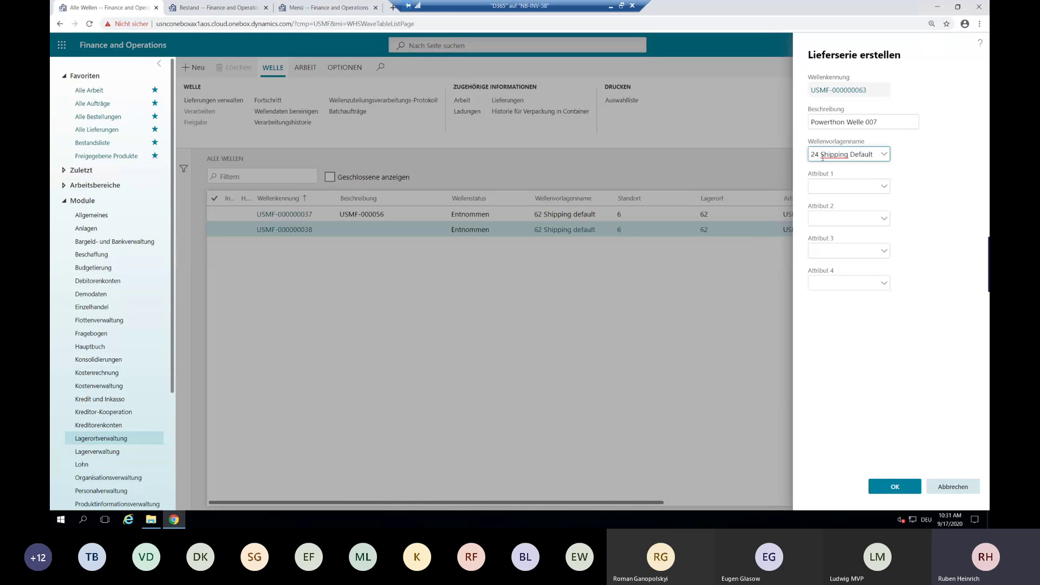
pyautogui.click(897, 203)
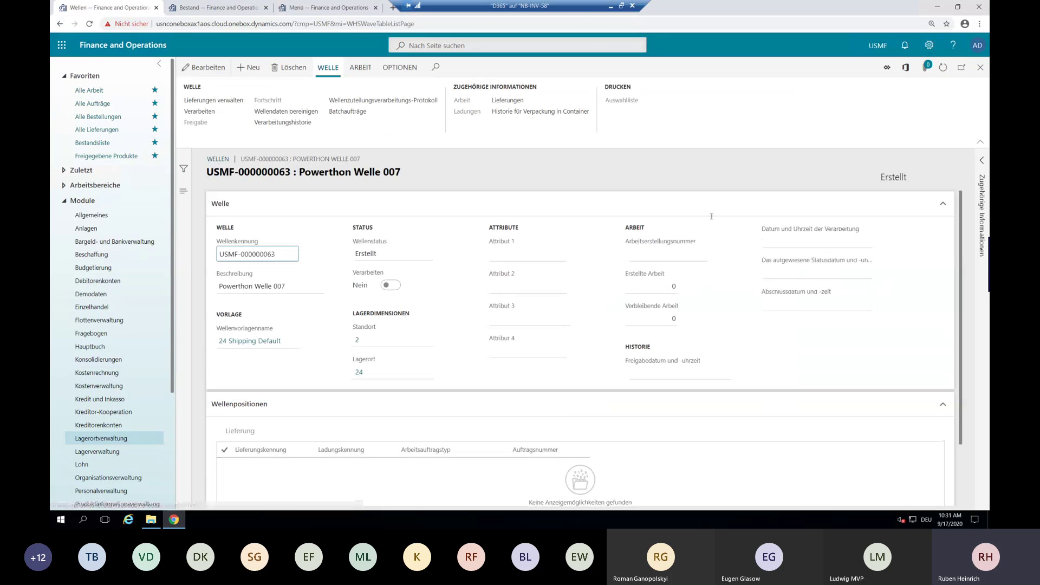
# Add shipments USMF-000085 and USMF-000086 to wave USMF-000000063 through Lieferungen verwalten.
pyautogui.click(943, 207)
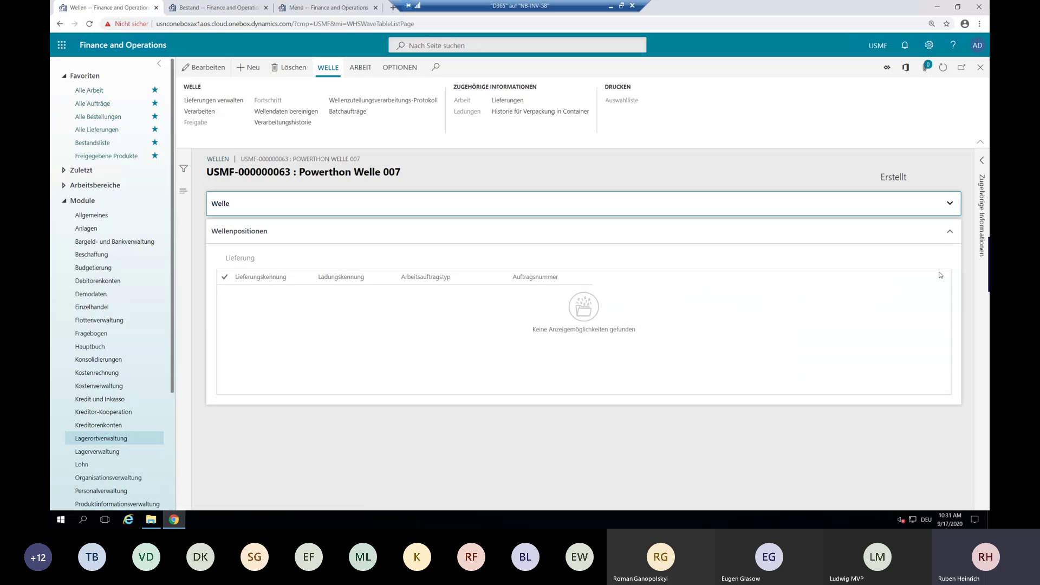
pyautogui.click(951, 233)
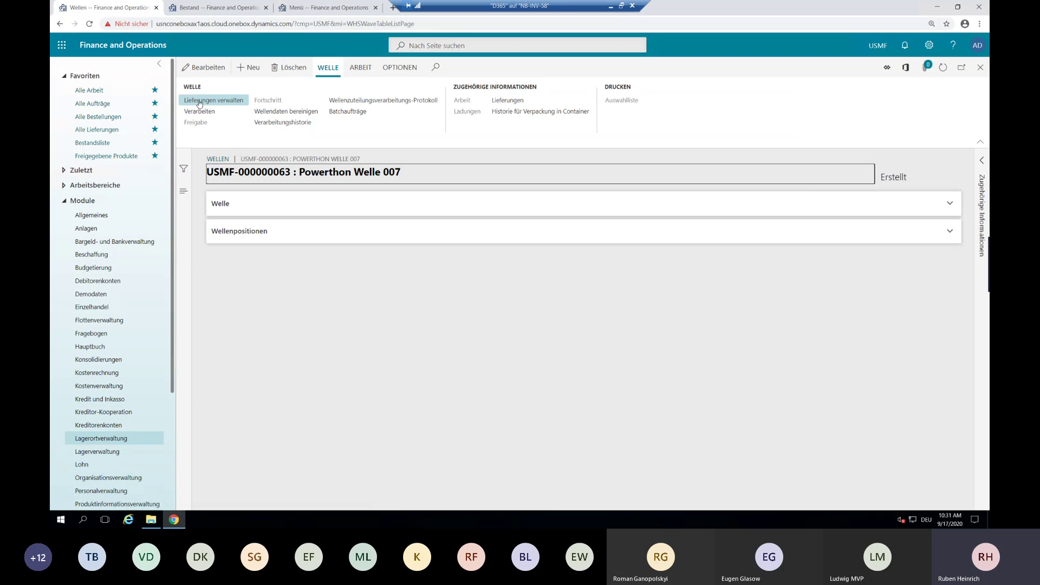
pyautogui.click(229, 102)
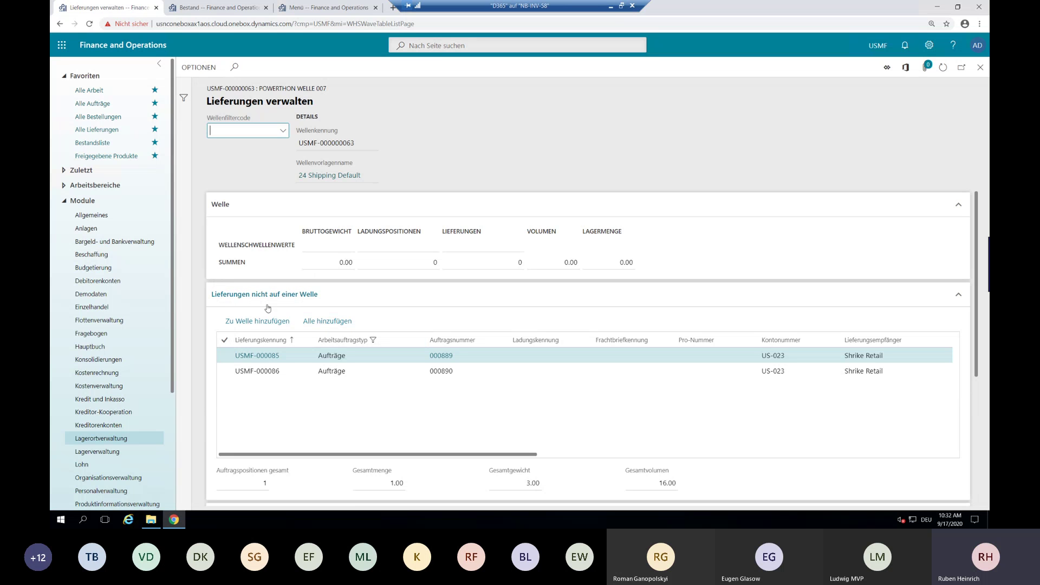
pyautogui.click(224, 341)
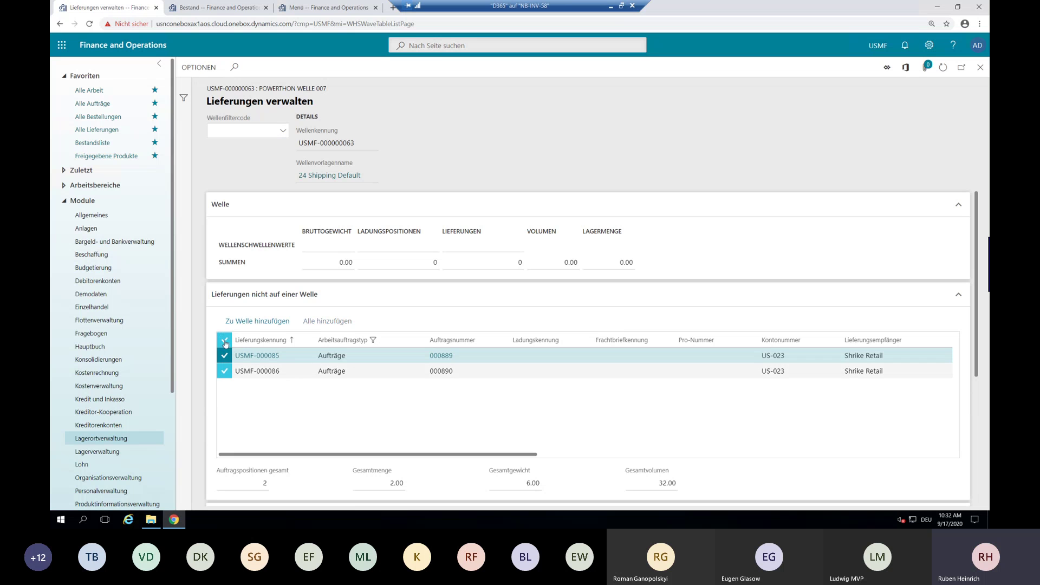
pyautogui.click(256, 323)
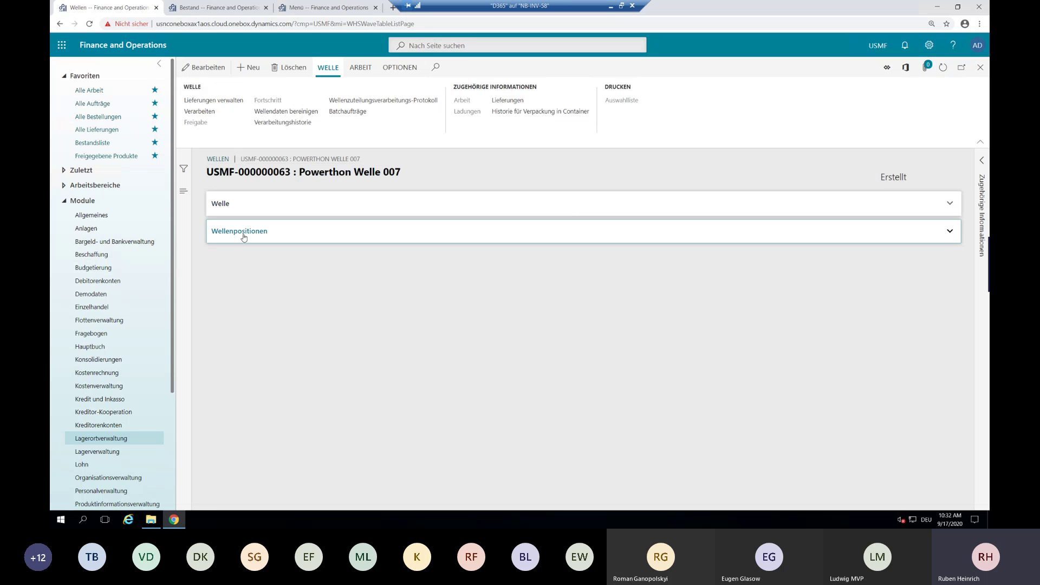
# Refresh and process wave USMF-000000063, creating work under creation ID USMF-000000125.
pyautogui.click(944, 67)
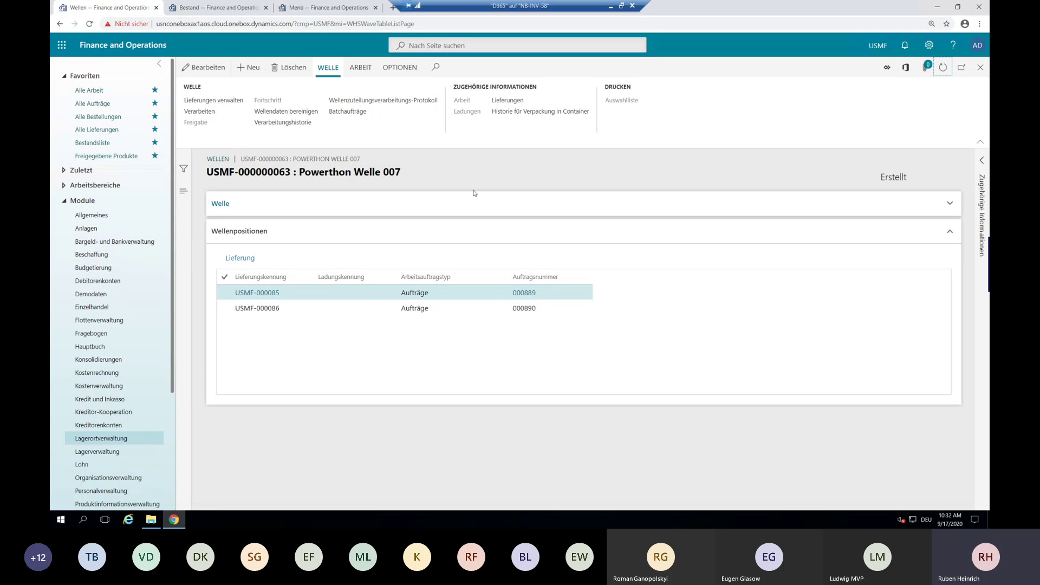
pyautogui.click(221, 111)
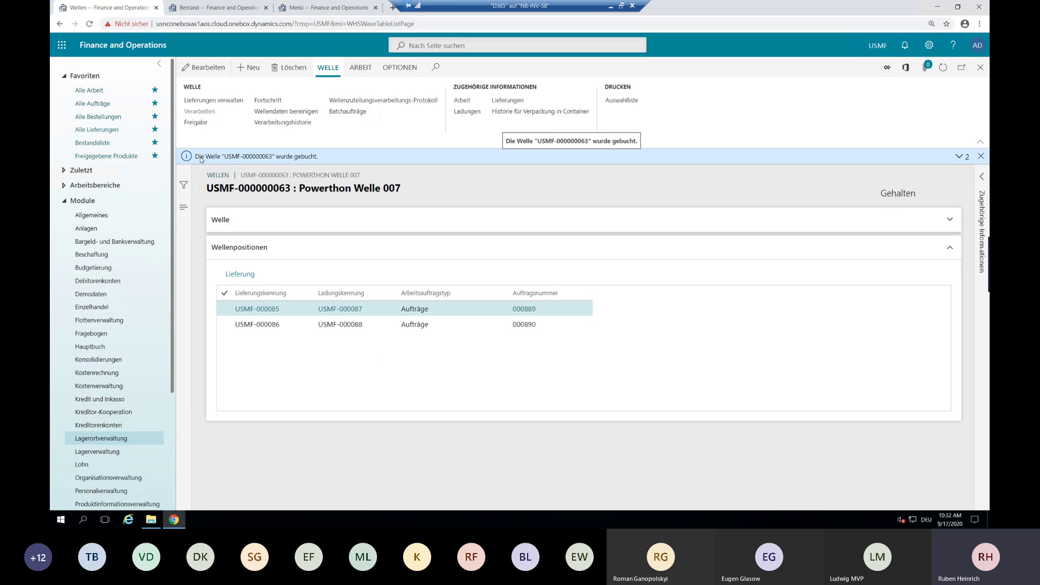
pyautogui.click(960, 157)
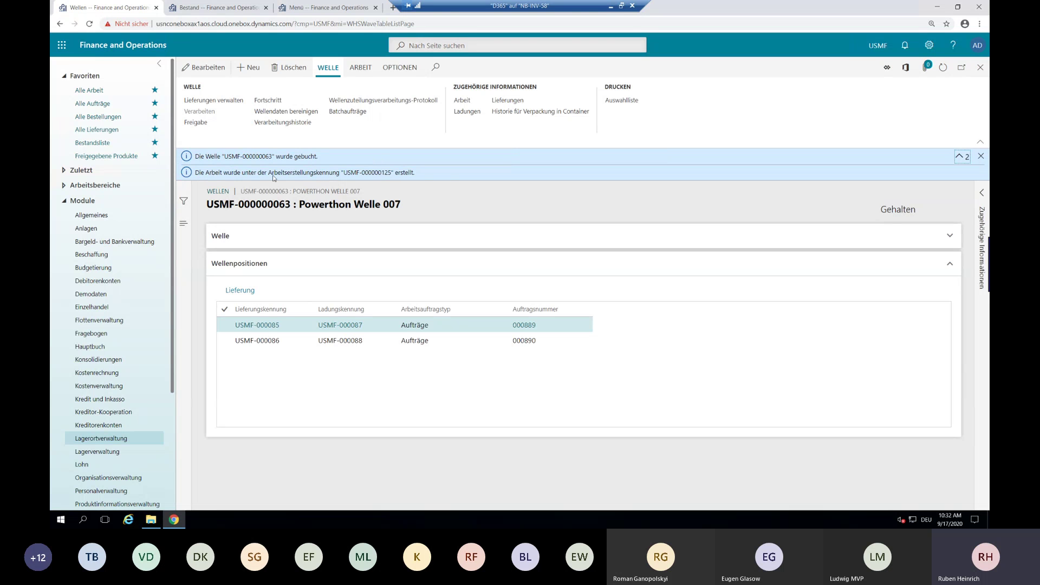
pyautogui.click(467, 101)
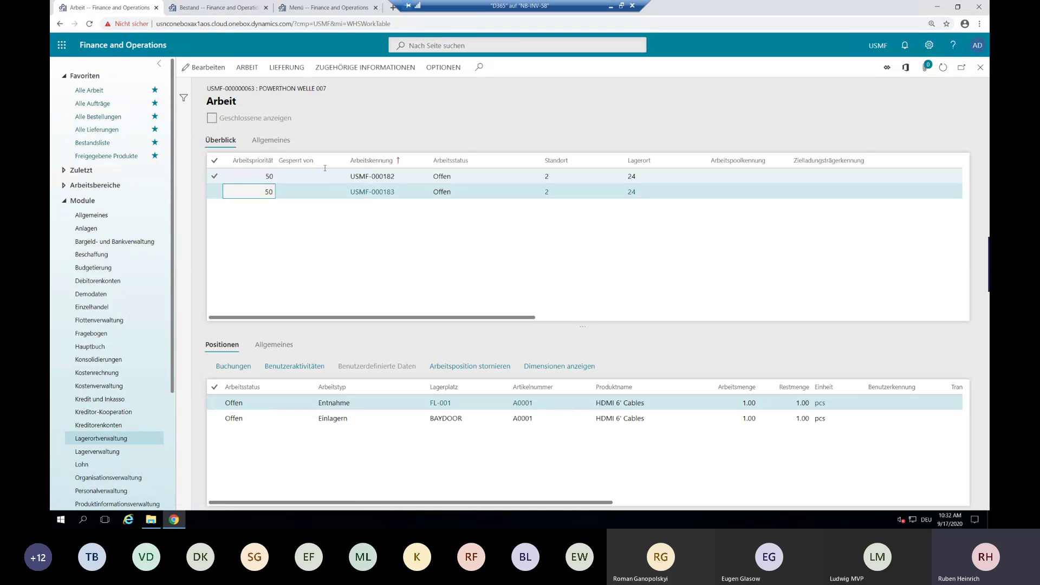
pyautogui.click(325, 172)
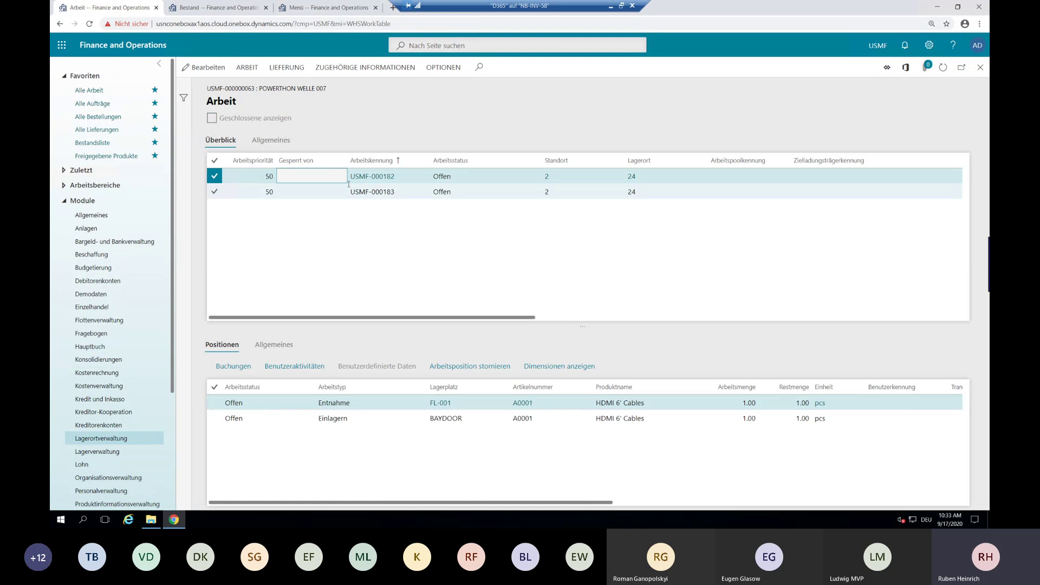
pyautogui.click(712, 194)
pyautogui.click(667, 176)
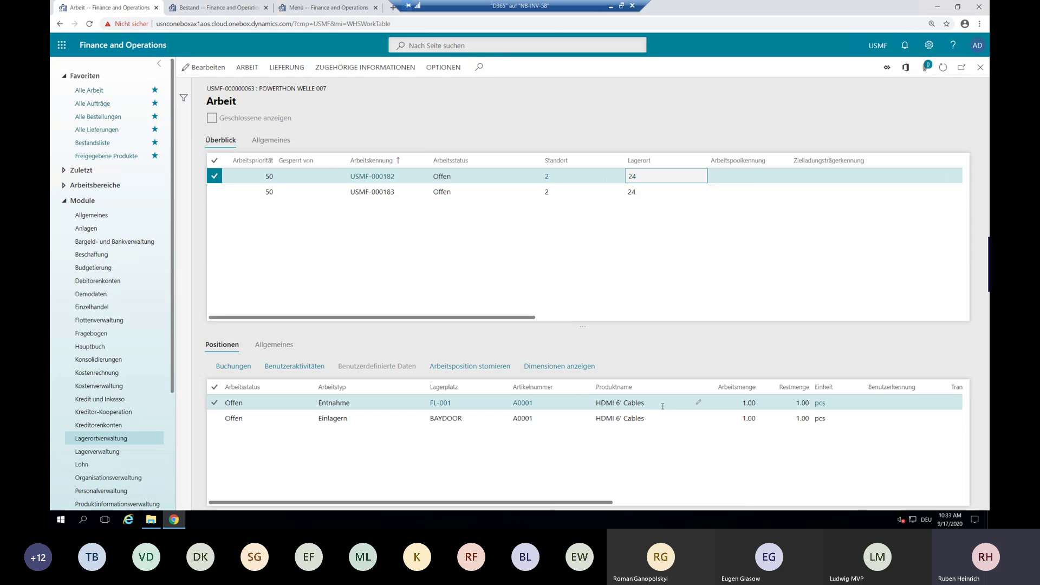
pyautogui.click(327, 191)
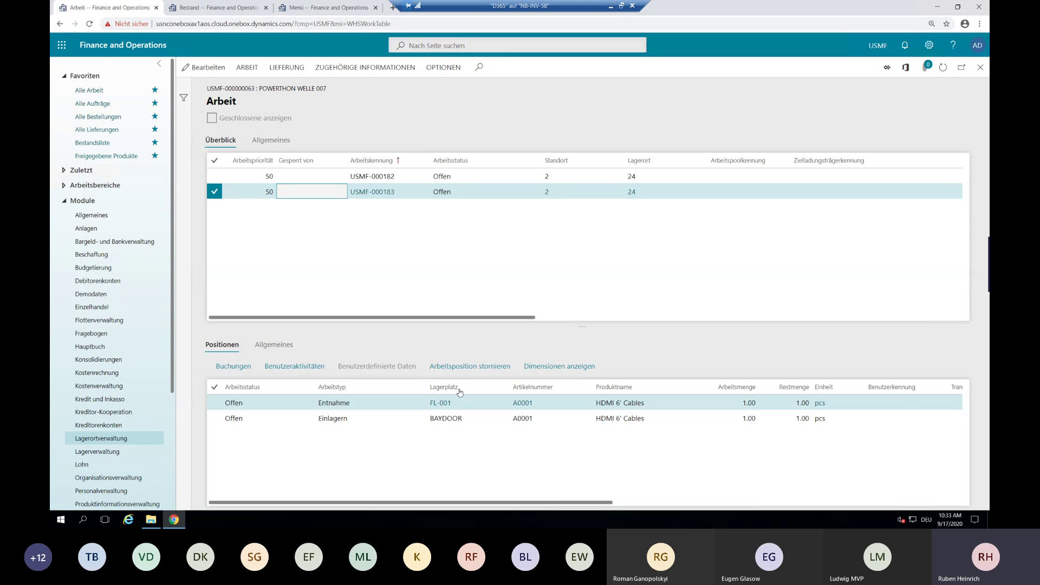
pyautogui.click(981, 68)
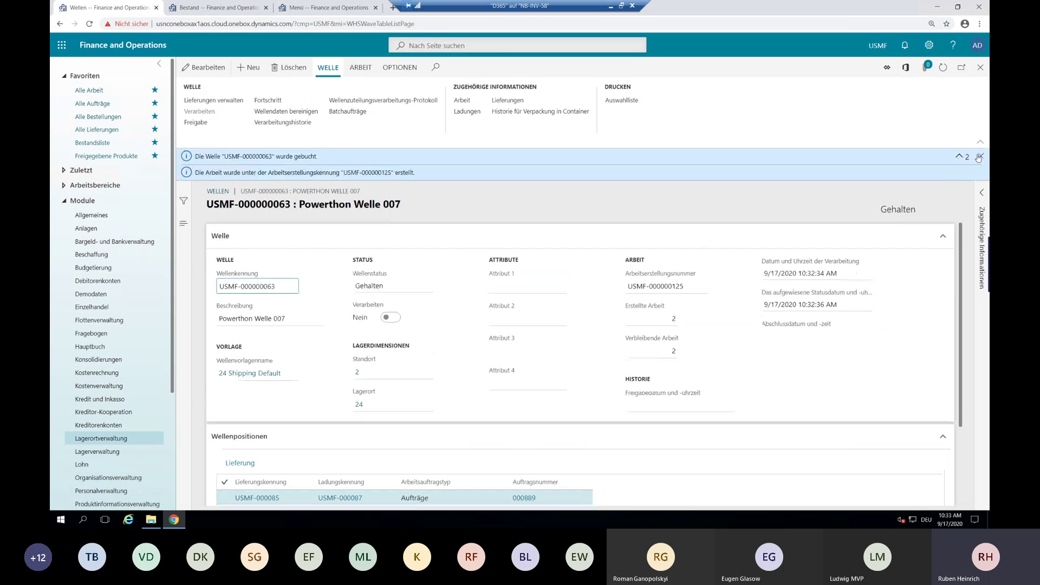
# Release wave USMF-000000063 to status Freigegeben and bring up the warehouse mobile Main Menu.
pyautogui.click(980, 156)
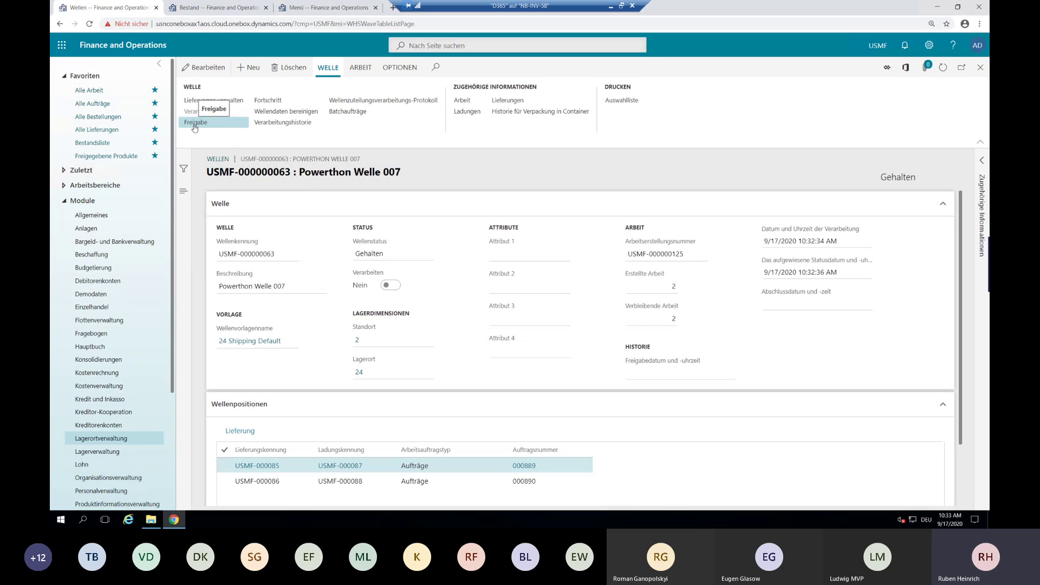
pyautogui.click(391, 255)
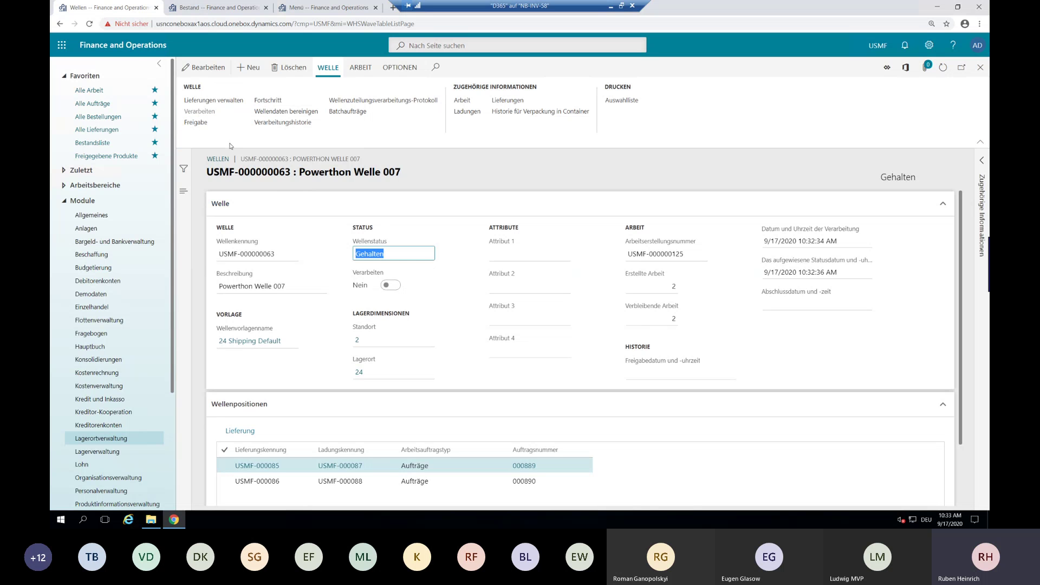
pyautogui.click(194, 125)
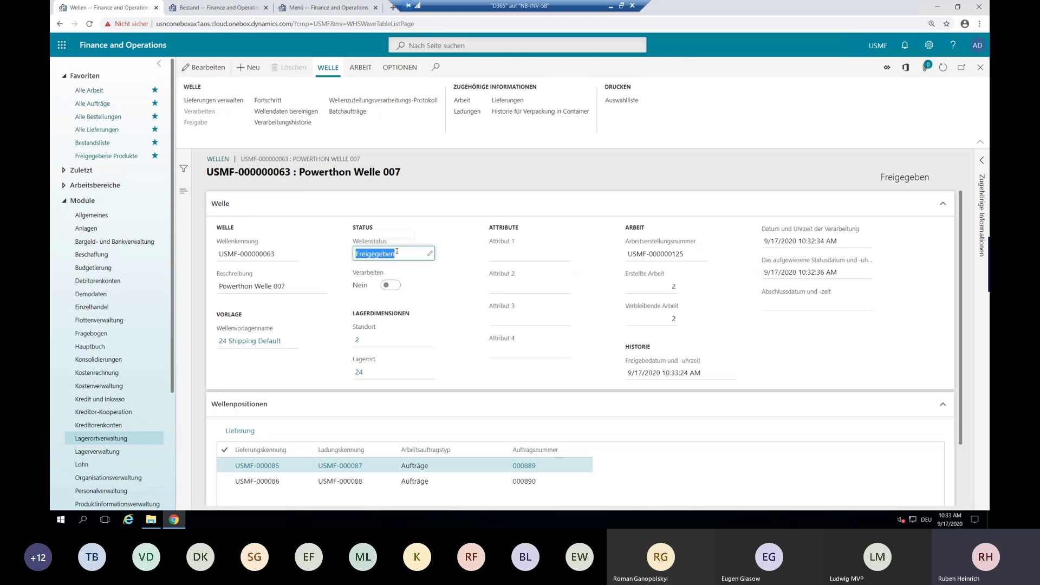
pyautogui.click(324, 8)
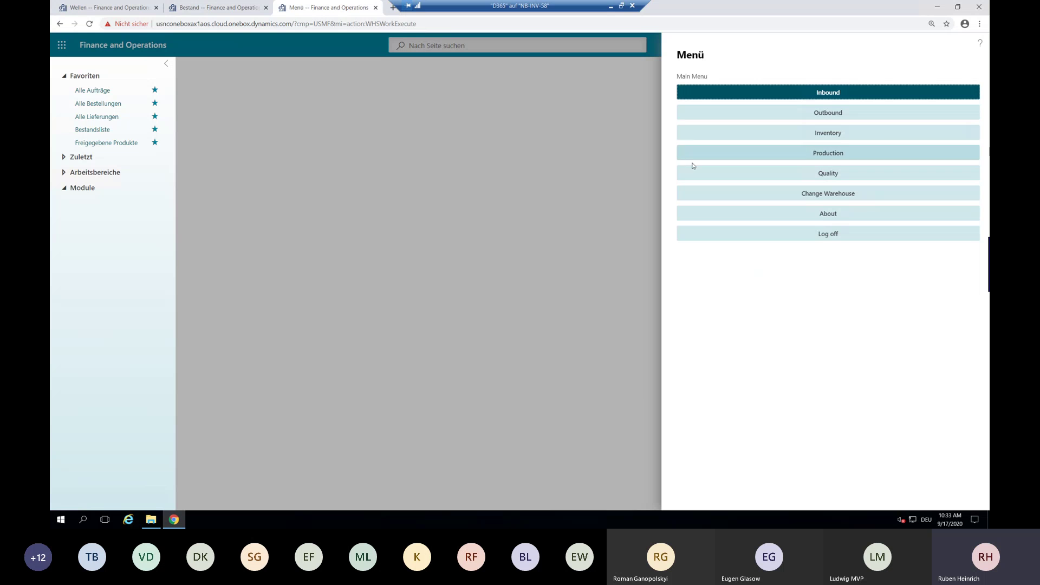
# Compare the wave's work lines with on-hand stock, then open the Outbound work menu.
pyautogui.click(212, 9)
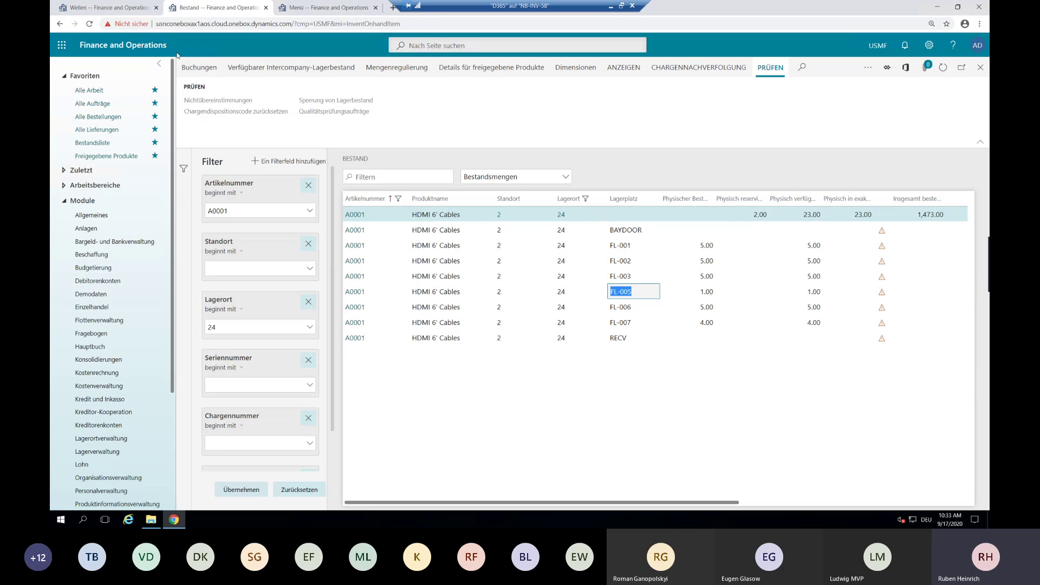
pyautogui.click(82, 11)
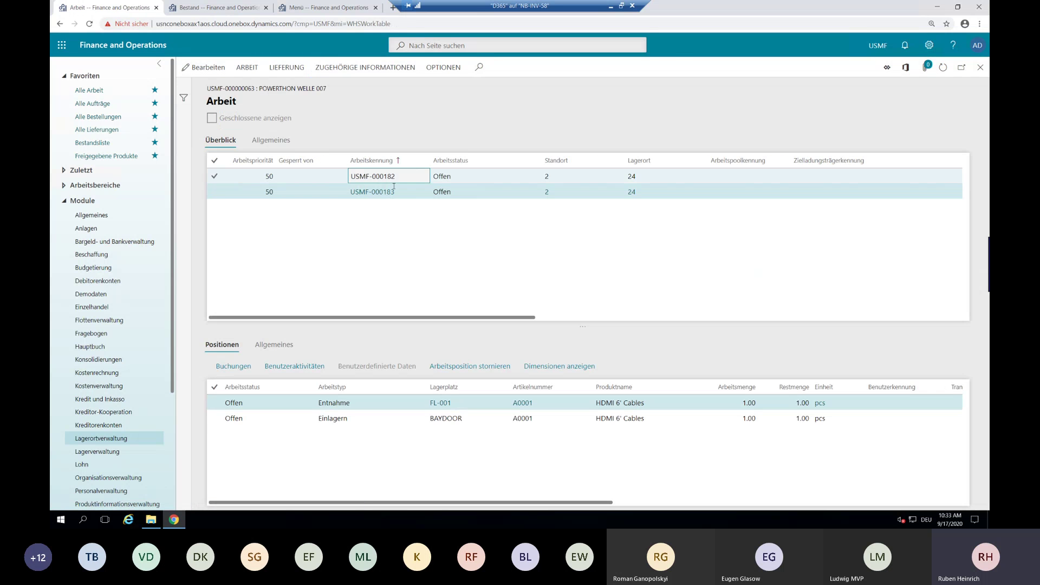
pyautogui.click(333, 13)
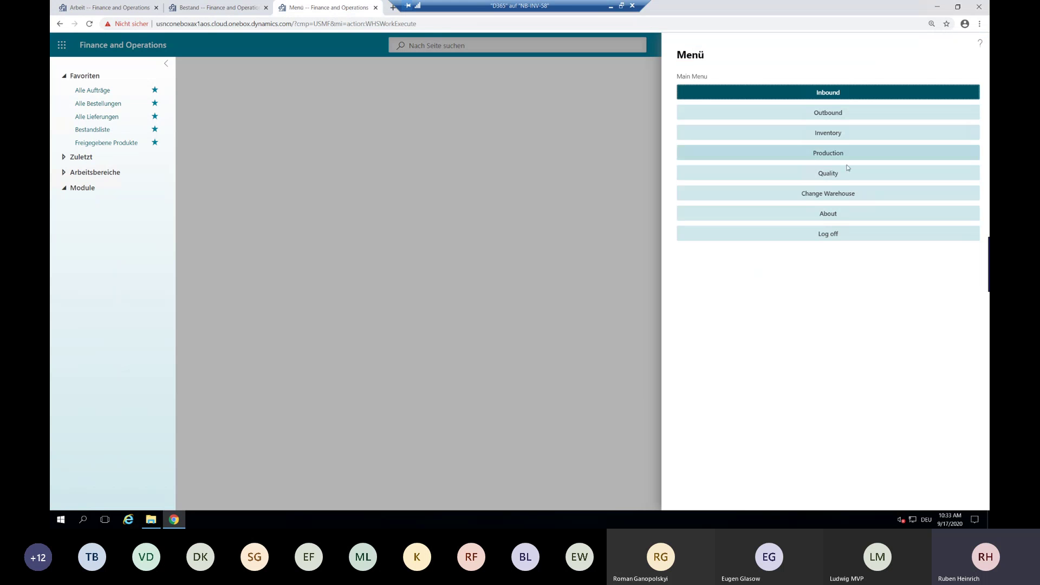
pyautogui.click(838, 114)
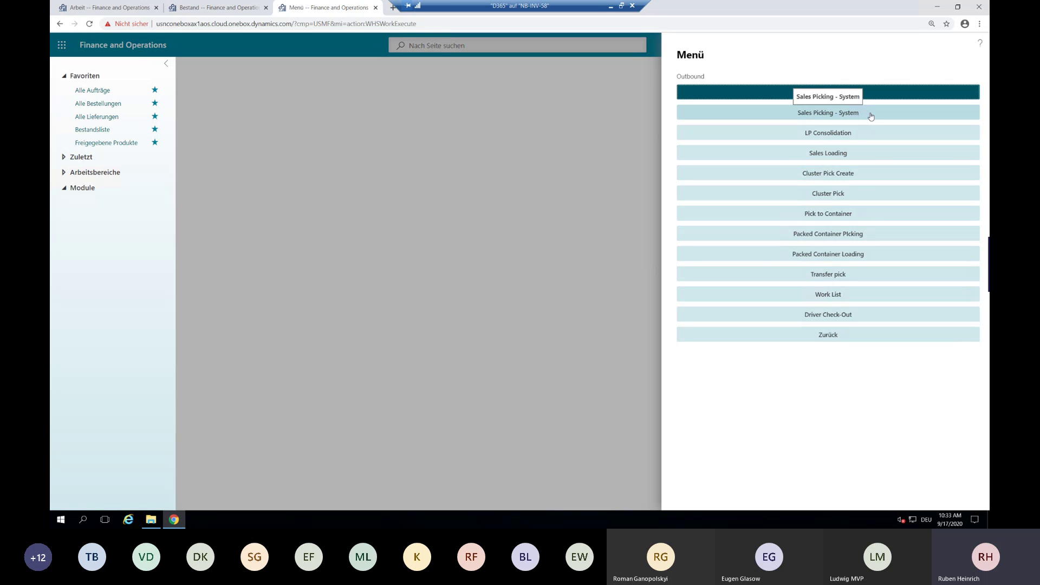
# Start Sales Picking - System, showing a pick of item A0001 from FL-001.
pyautogui.click(871, 115)
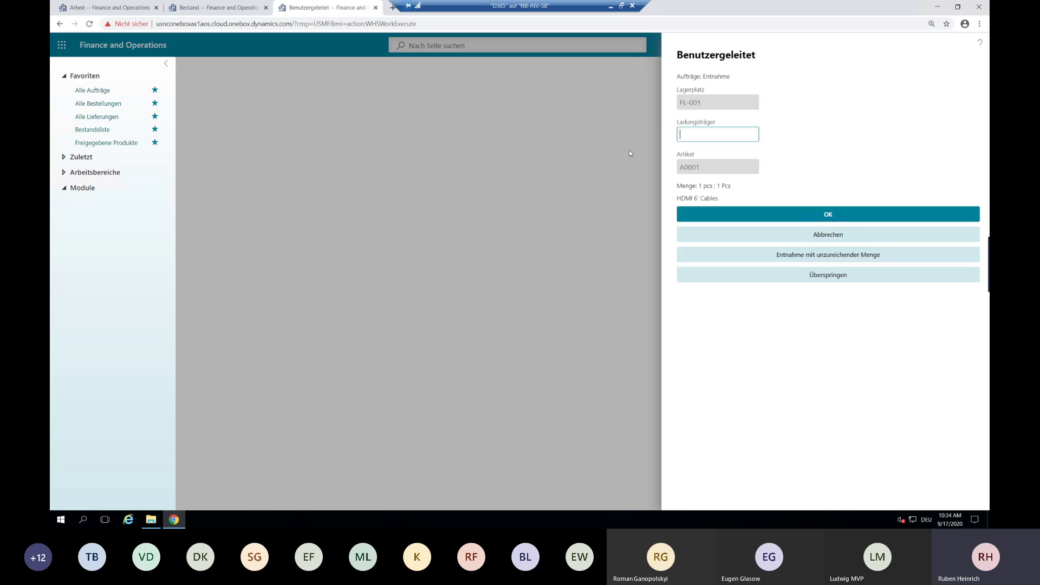
pyautogui.moveTo(715, 103); pyautogui.dragTo(680, 104)
pyautogui.click(721, 134)
pyautogui.click(226, 13)
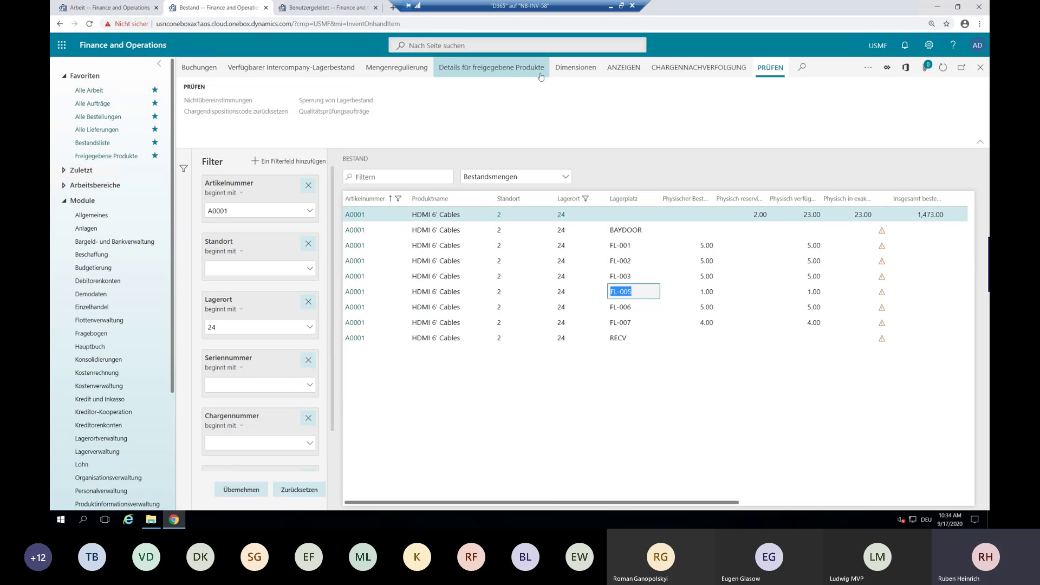
pyautogui.click(575, 67)
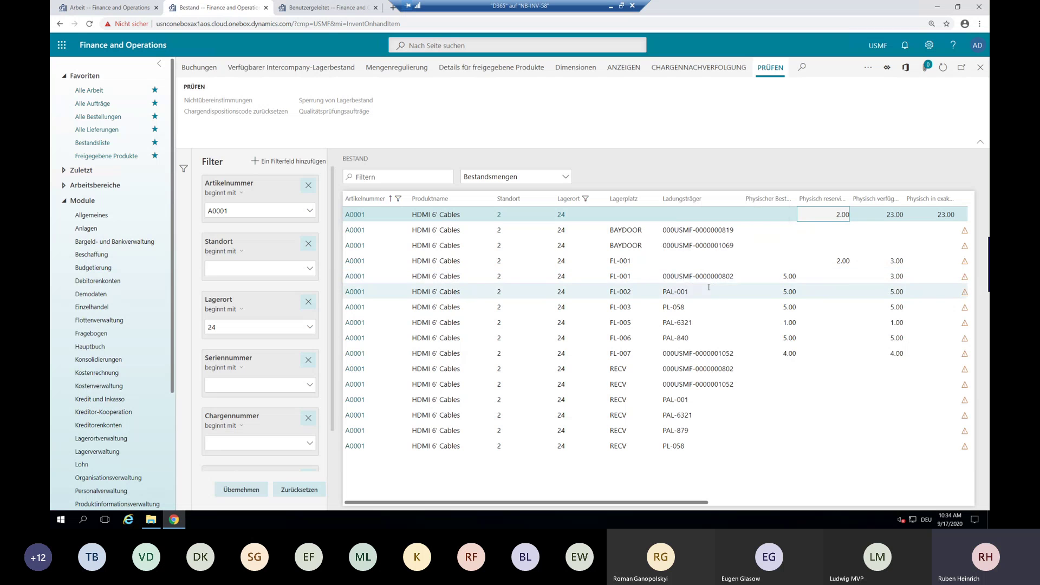
pyautogui.moveTo(705, 278)
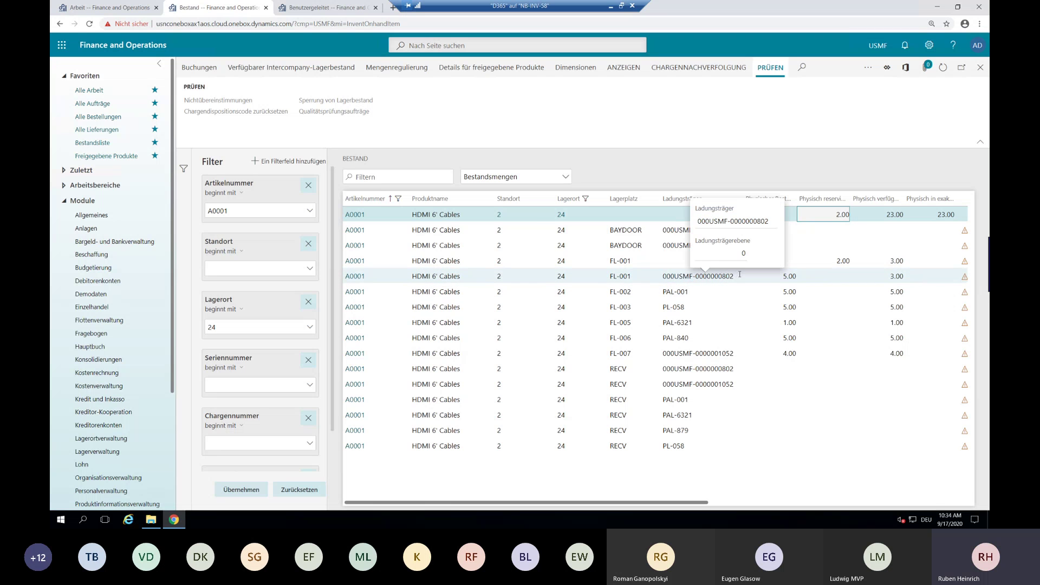
pyautogui.moveTo(740, 274); pyautogui.dragTo(664, 277)
pyautogui.hotkey('ctrl', 'c')
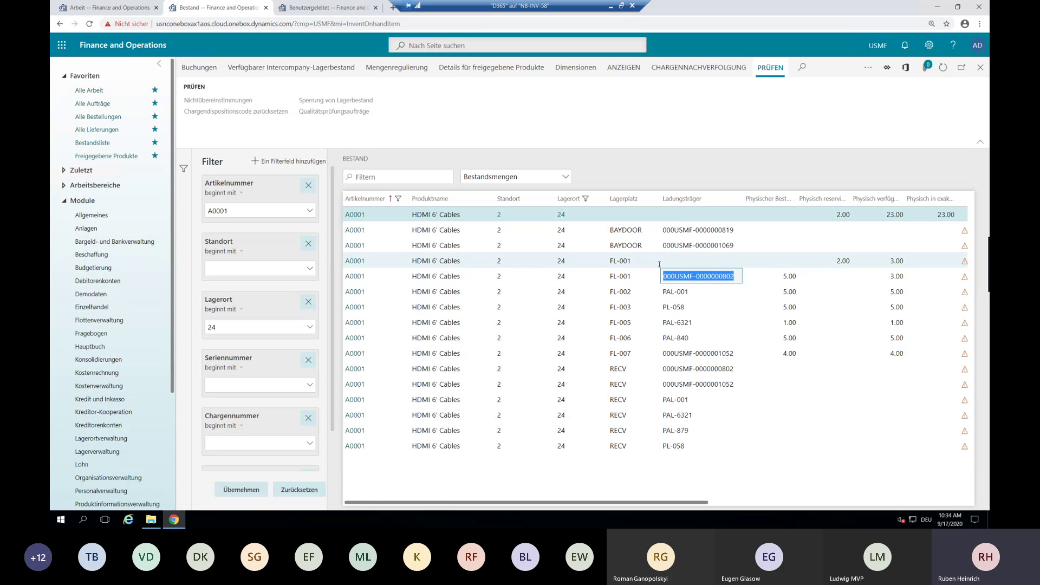
pyautogui.click(314, 9)
pyautogui.hotkey('ctrl', 'v')
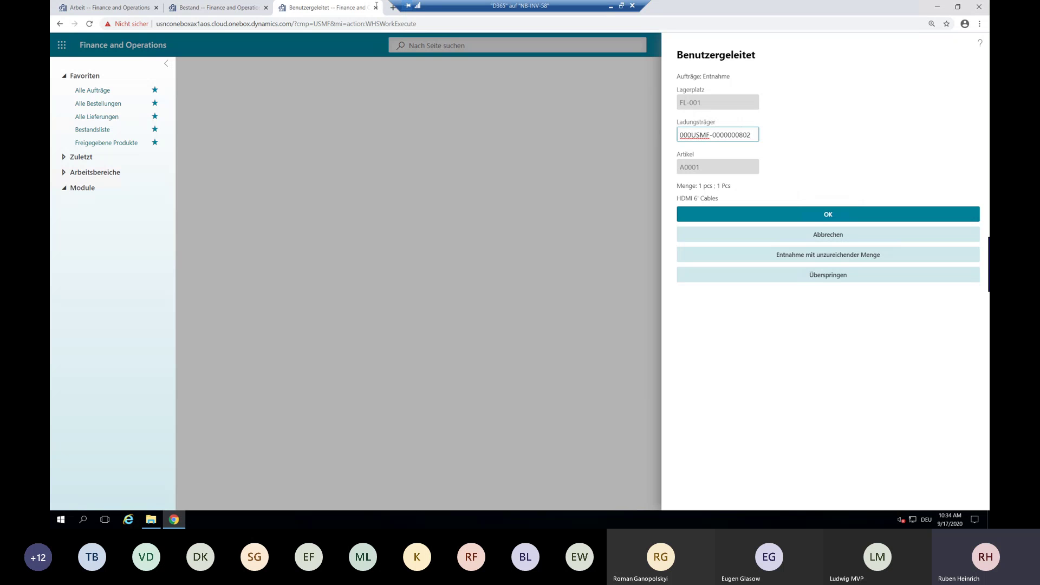
# Check the FL-001 physical stock and confirm the source license plate for the pick.
pyautogui.click(217, 7)
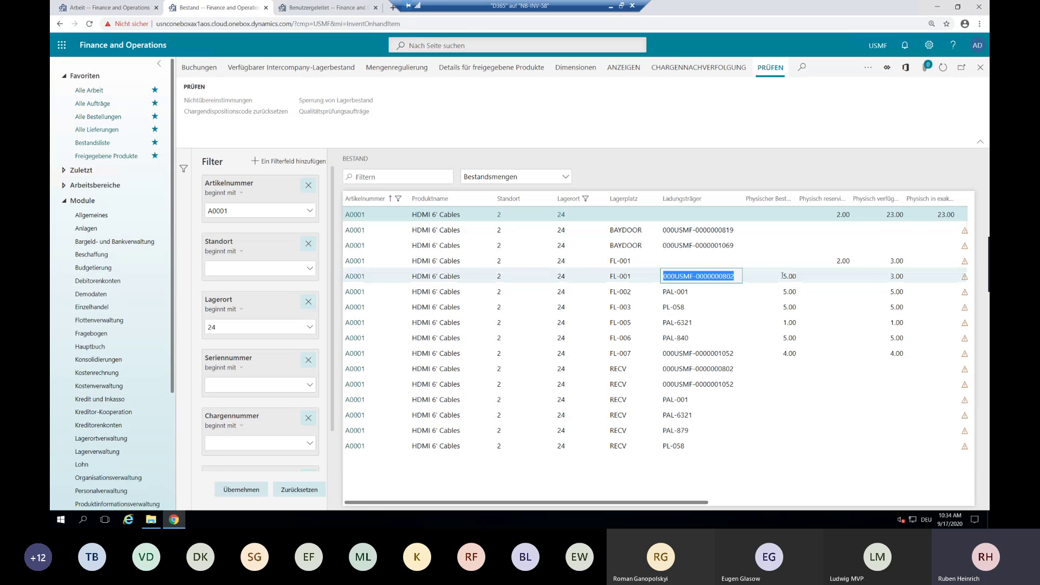
pyautogui.click(782, 276)
pyautogui.click(297, 9)
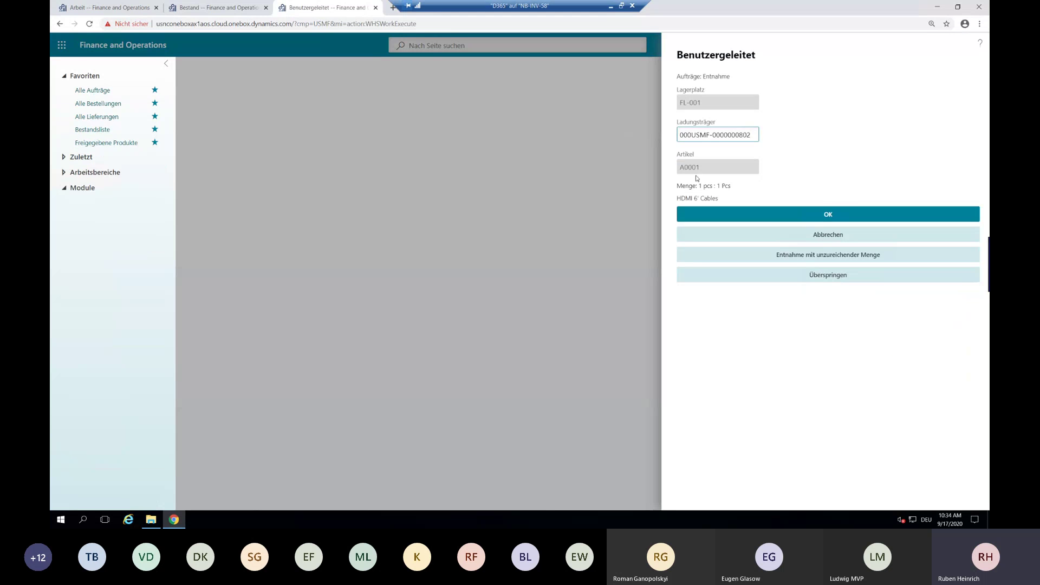
pyautogui.click(782, 218)
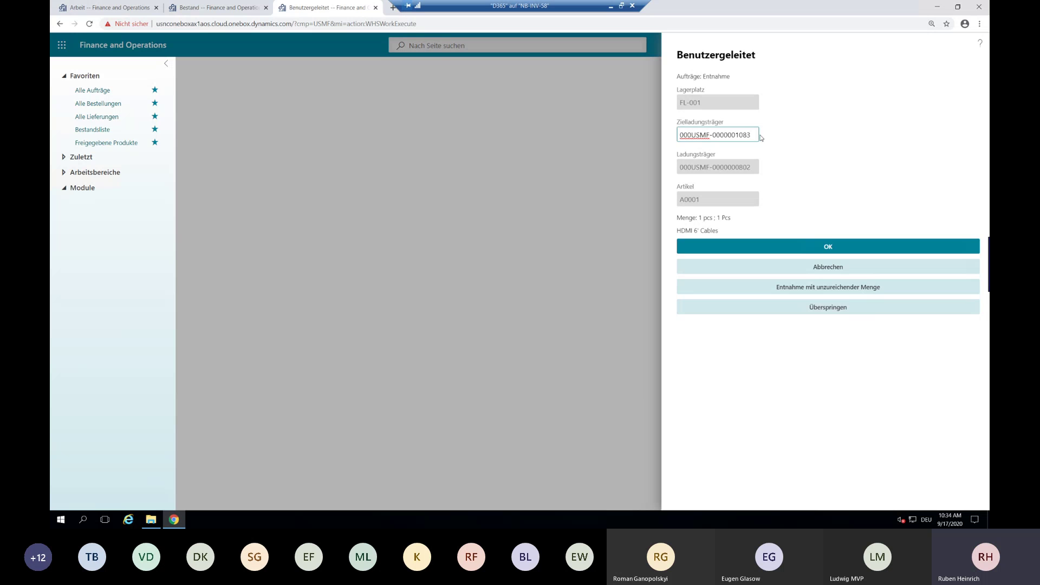
# Set target license plate PAL-700 and confirm the put at BAYDOOR.
pyautogui.tripleClick(748, 135)
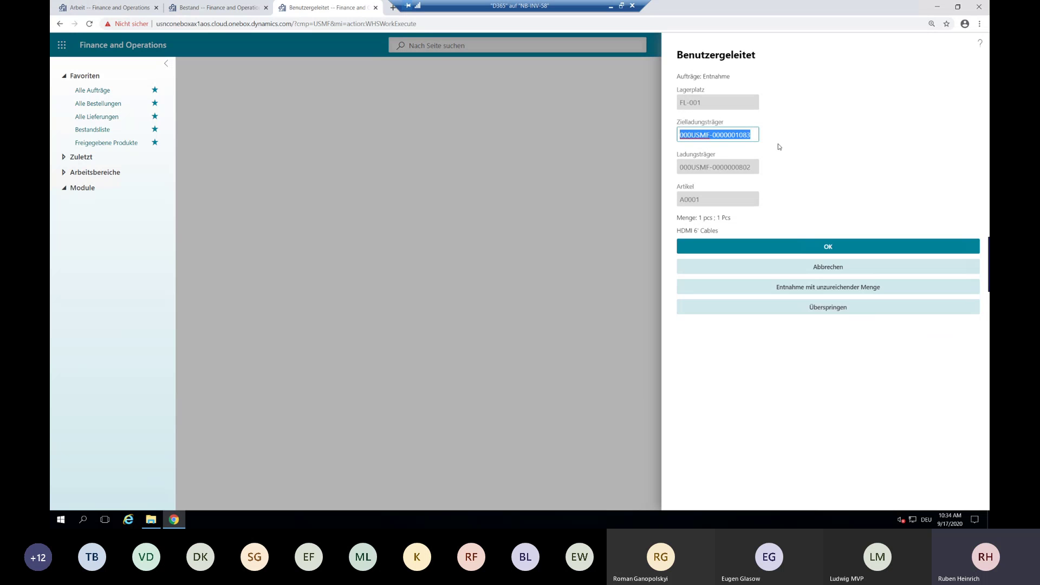
pyautogui.press('BackSpace')
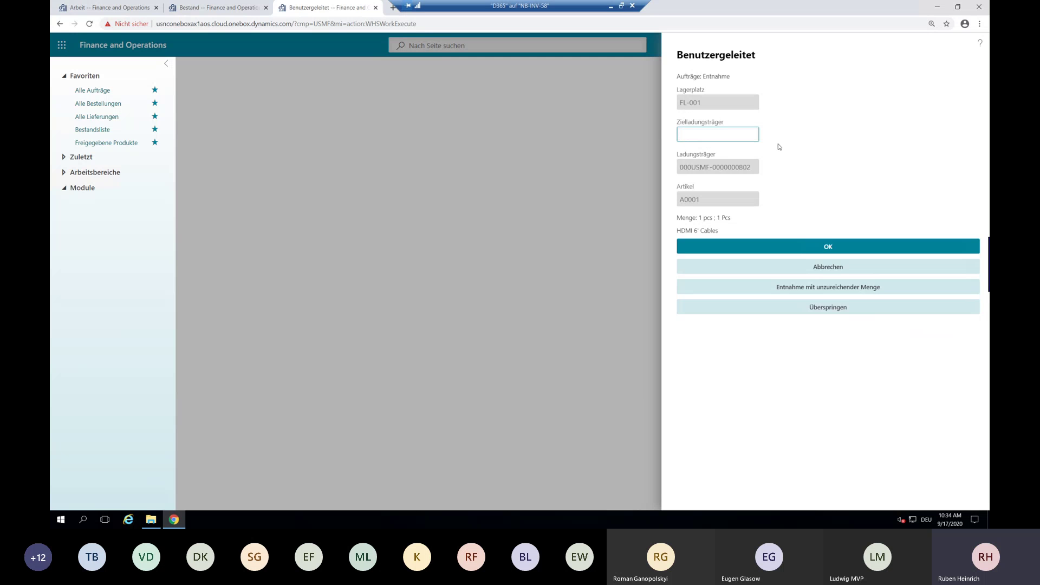
pyautogui.write('PAL-700')
pyautogui.click(829, 246)
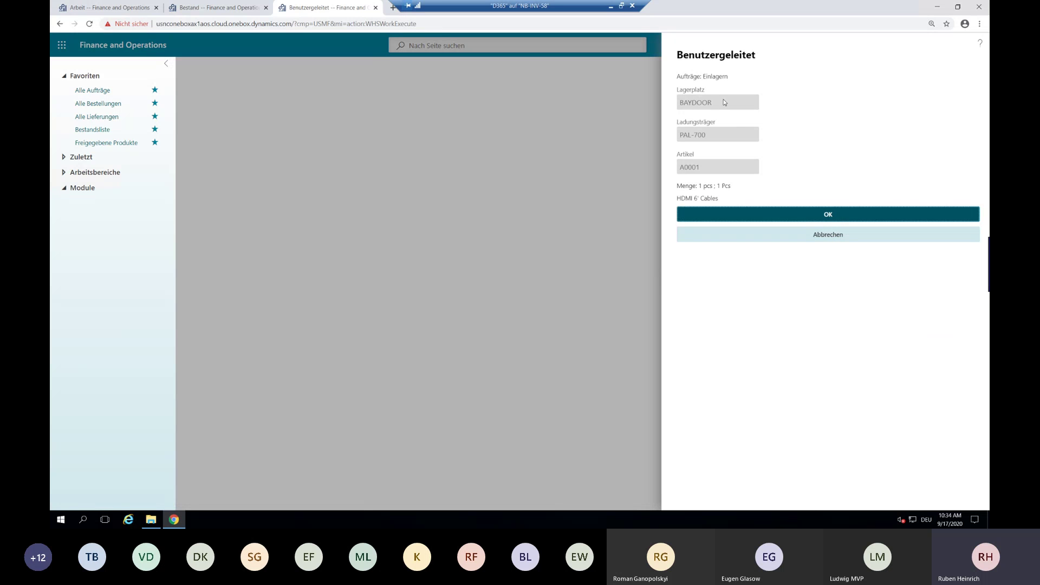
pyautogui.moveTo(724, 102); pyautogui.dragTo(673, 104)
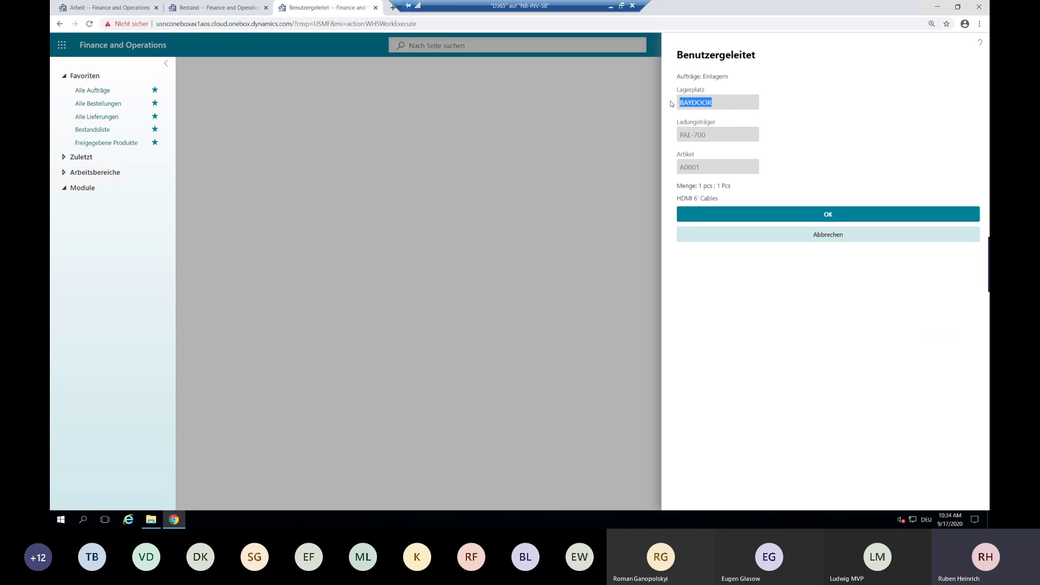
pyautogui.click(781, 214)
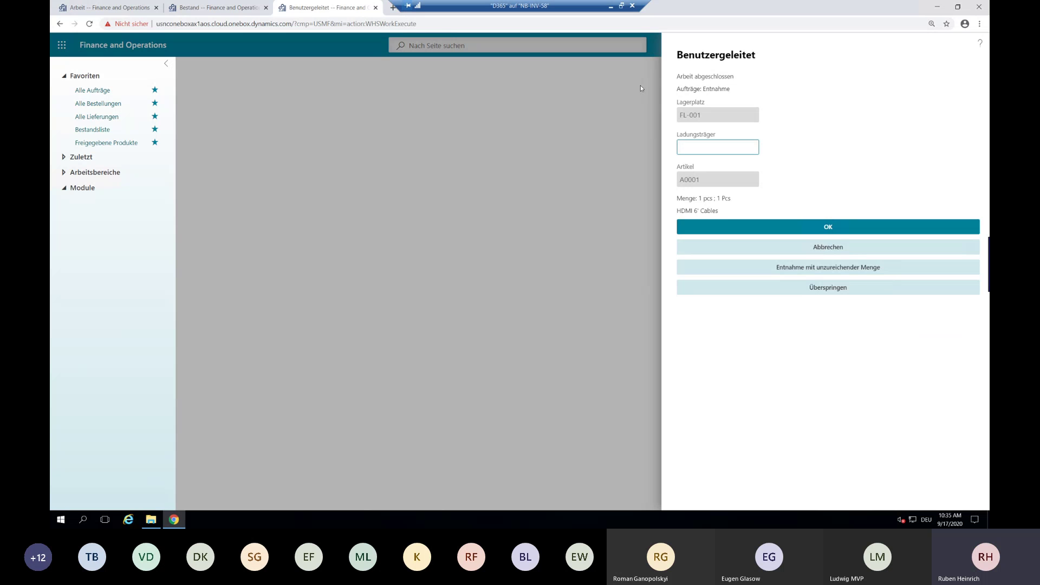
pyautogui.moveTo(710, 122); pyautogui.dragTo(630, 153)
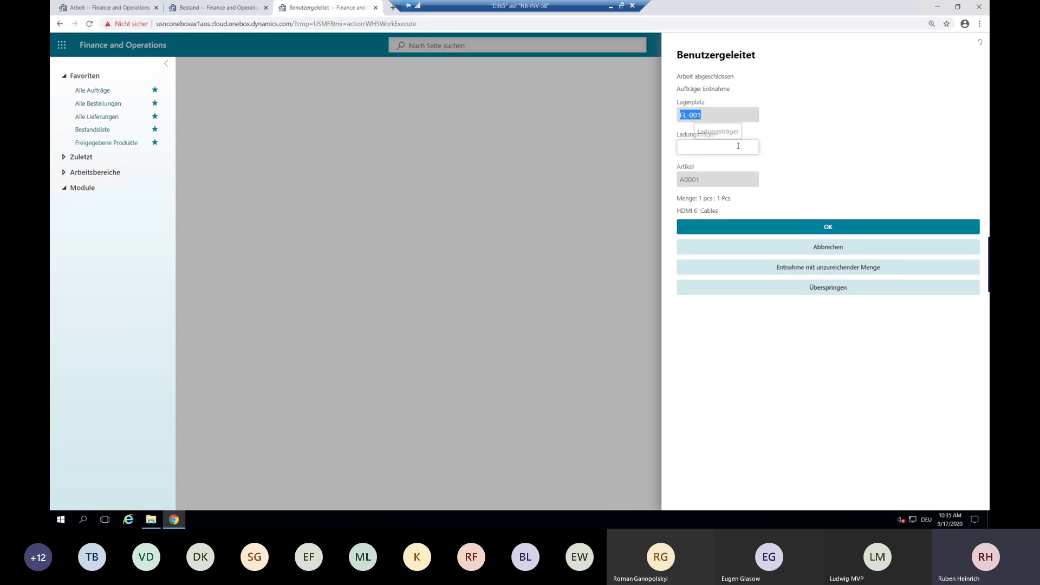
pyautogui.press('Tab')
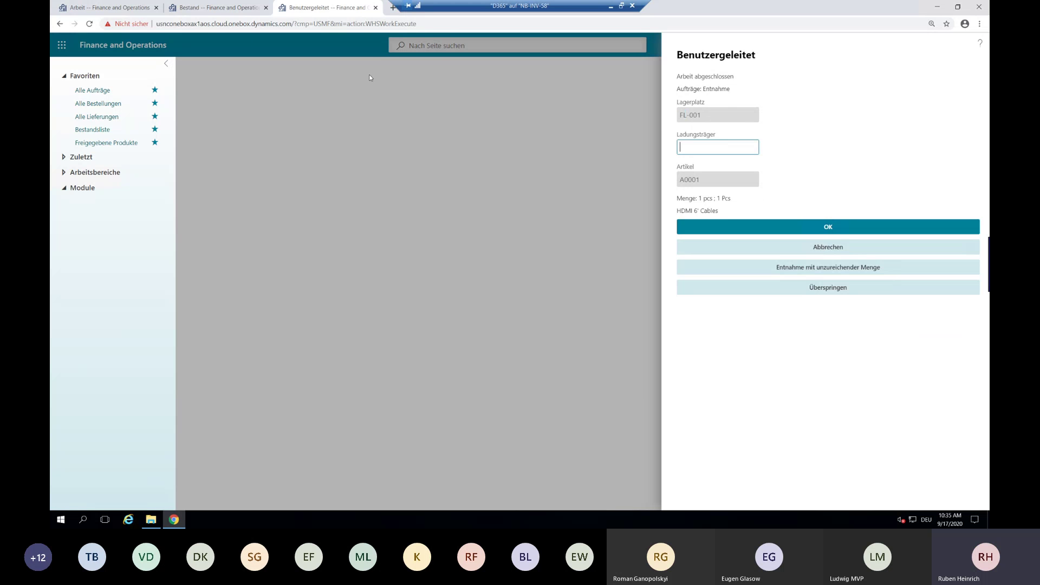
pyautogui.hotkey('ctrl', 'v')
pyautogui.click(801, 228)
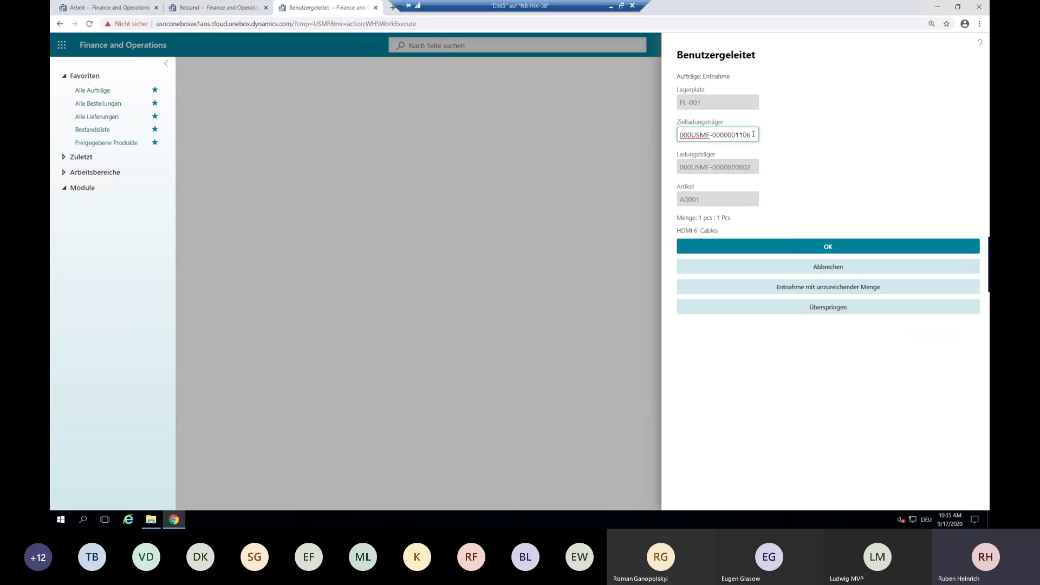
pyautogui.write('PL-8556')
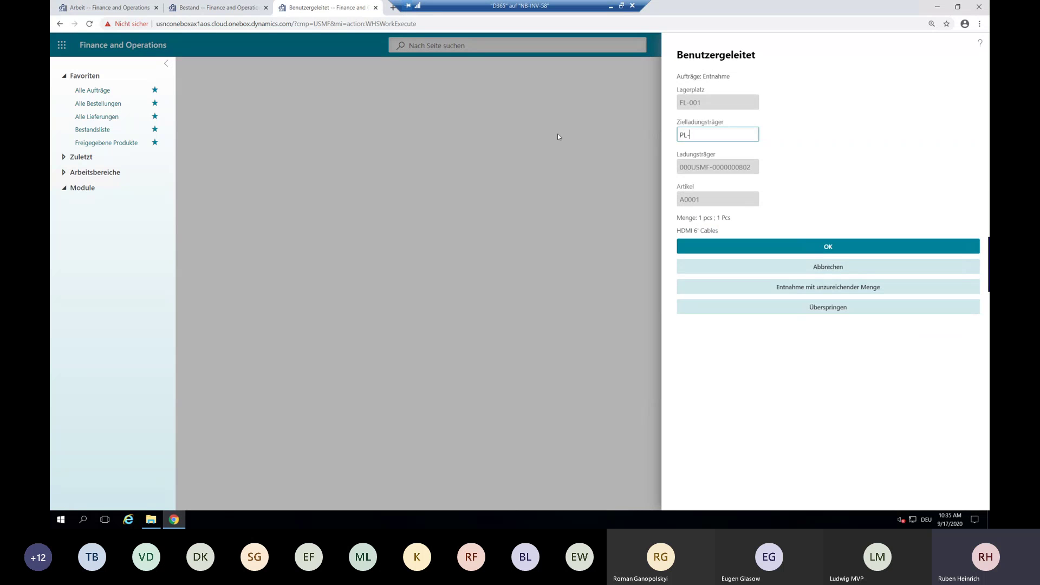
pyautogui.click(867, 250)
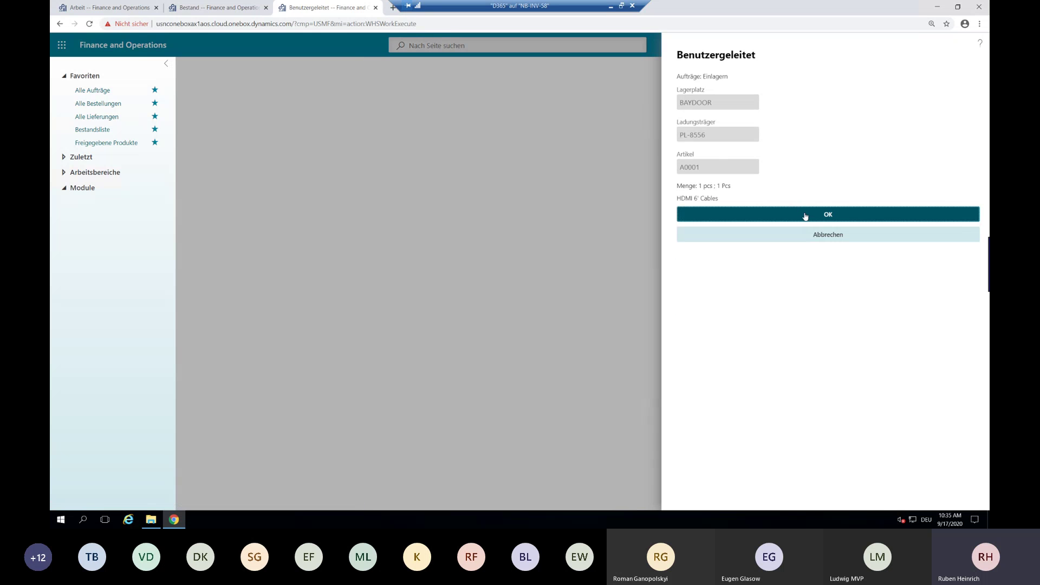
pyautogui.click(809, 219)
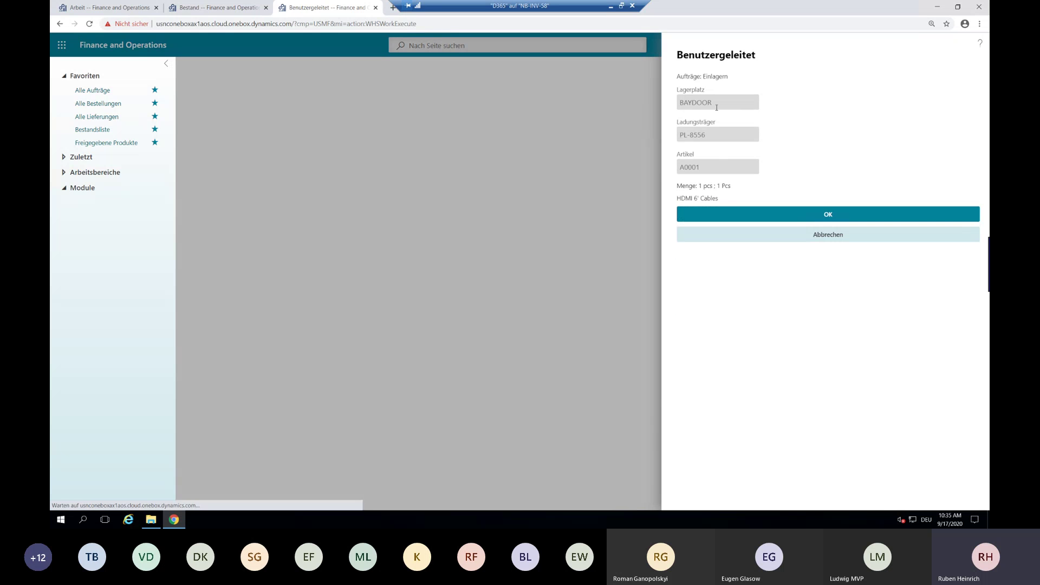
# Refresh A0001 on-hand inventory and check FL-001 at 3.00 plus the new PAL-700 and PL-8556 rows at BAYDOOR.
pyautogui.click(218, 10)
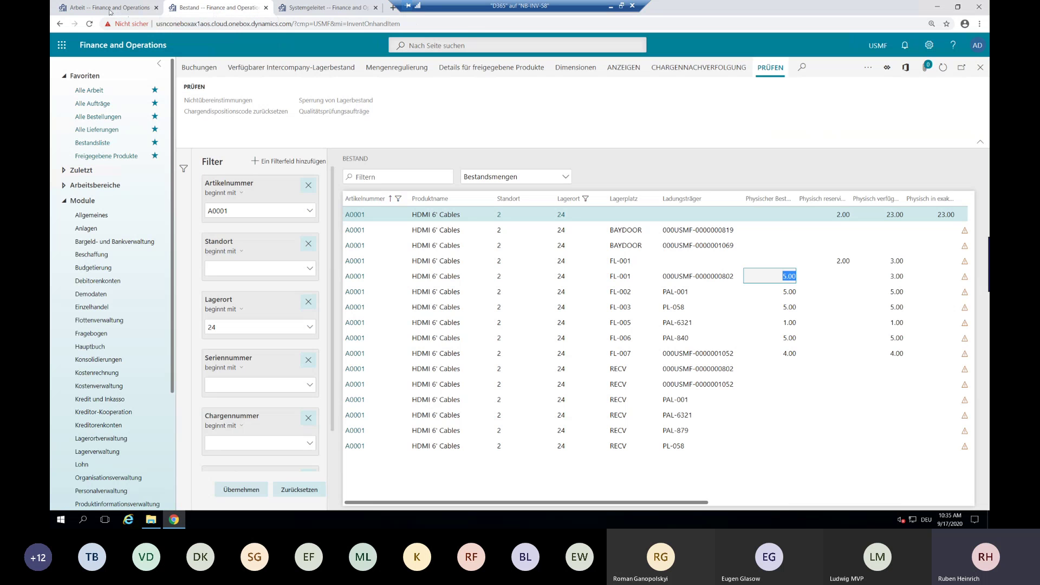
pyautogui.click(942, 68)
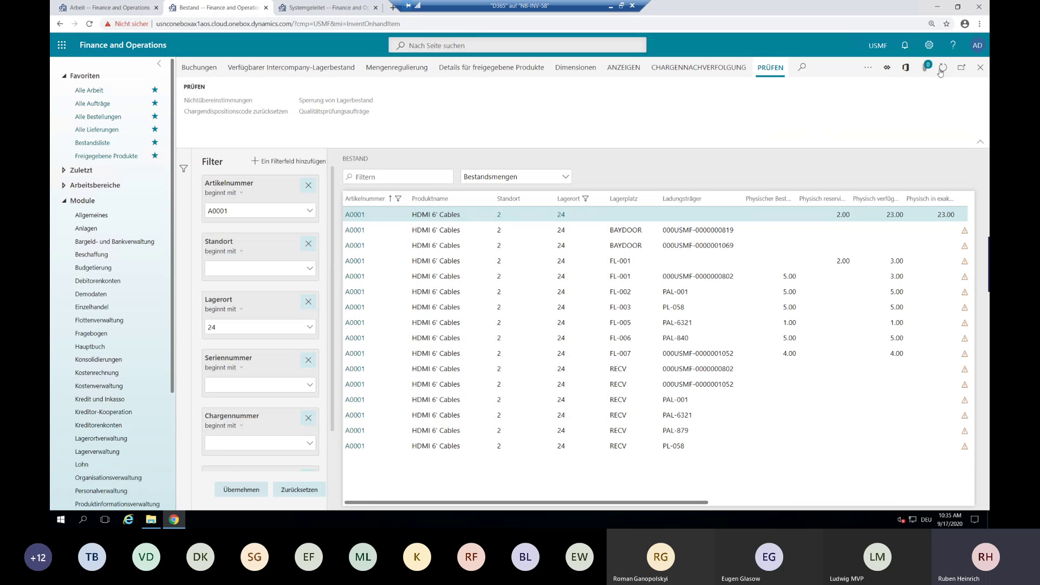
pyautogui.click(942, 68)
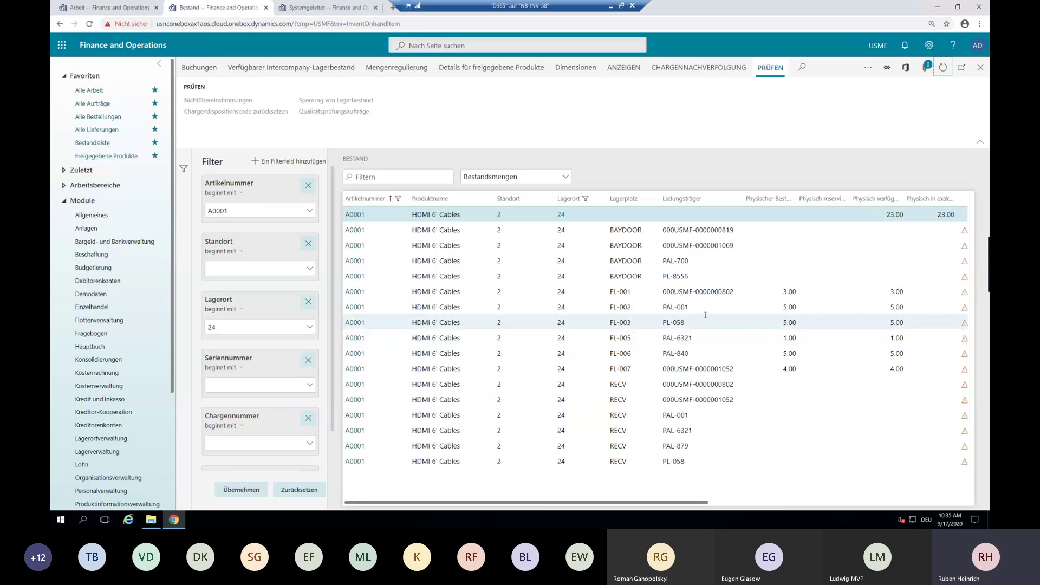
pyautogui.click(781, 292)
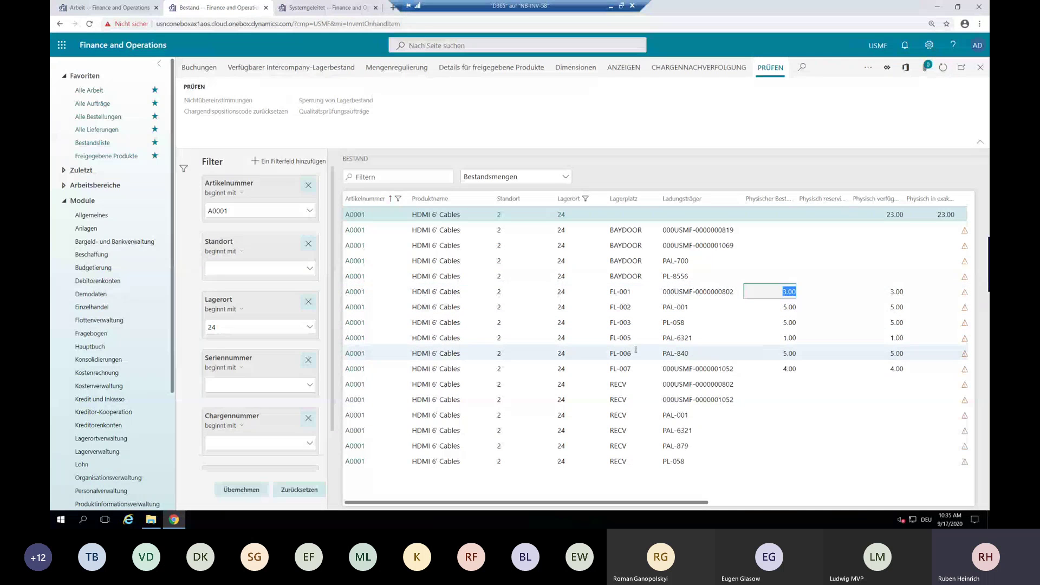
pyautogui.click(699, 260)
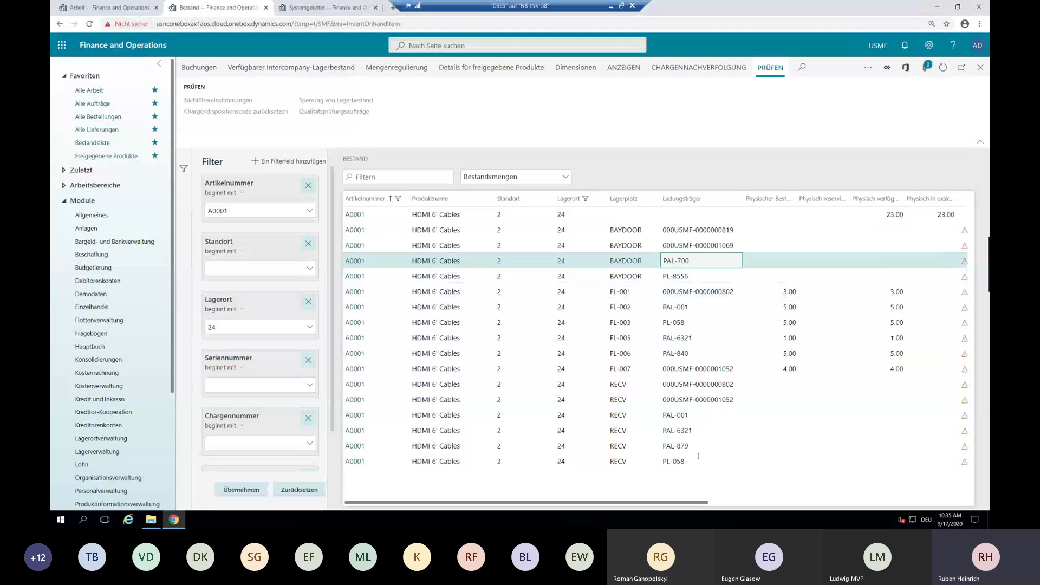
pyautogui.hscroll(5, 689, 504)
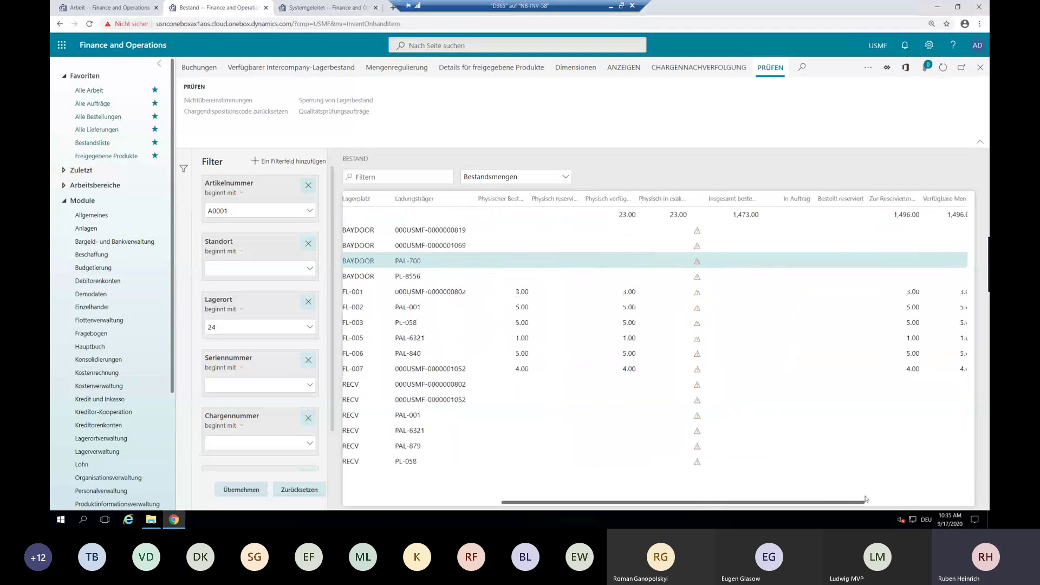
pyautogui.moveTo(672, 504); pyautogui.dragTo(617, 504)
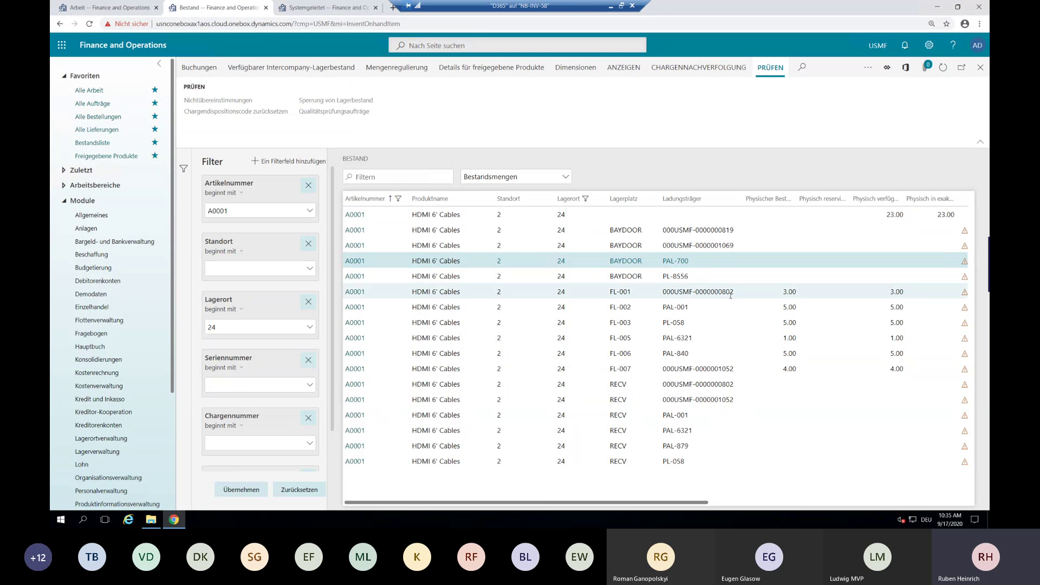
# Refresh the wave's work lines, then the wave itself, to confirm Powerthon Welle 007 reads Entnommen.
pyautogui.click(121, 8)
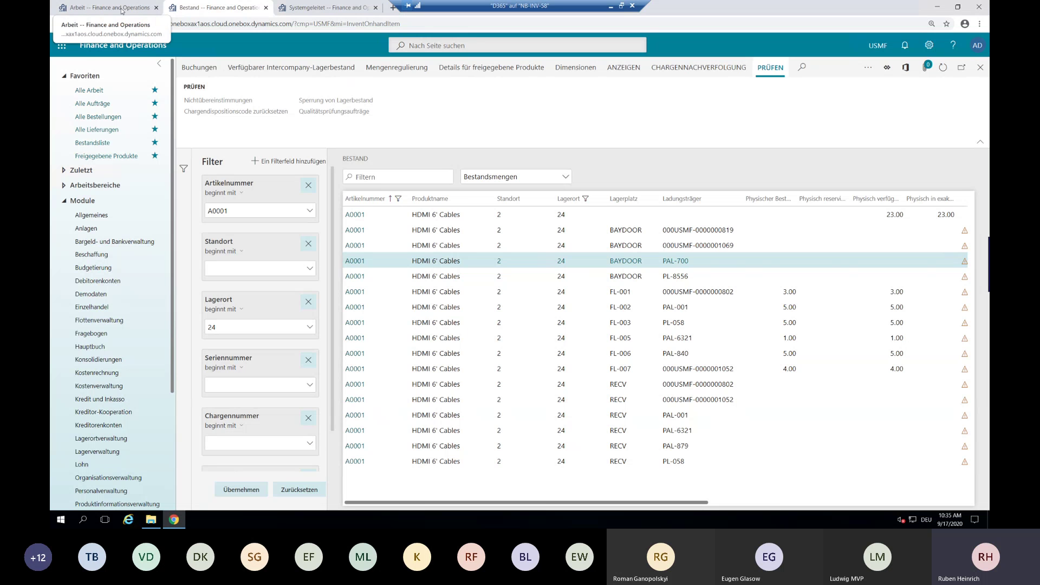
pyautogui.click(943, 67)
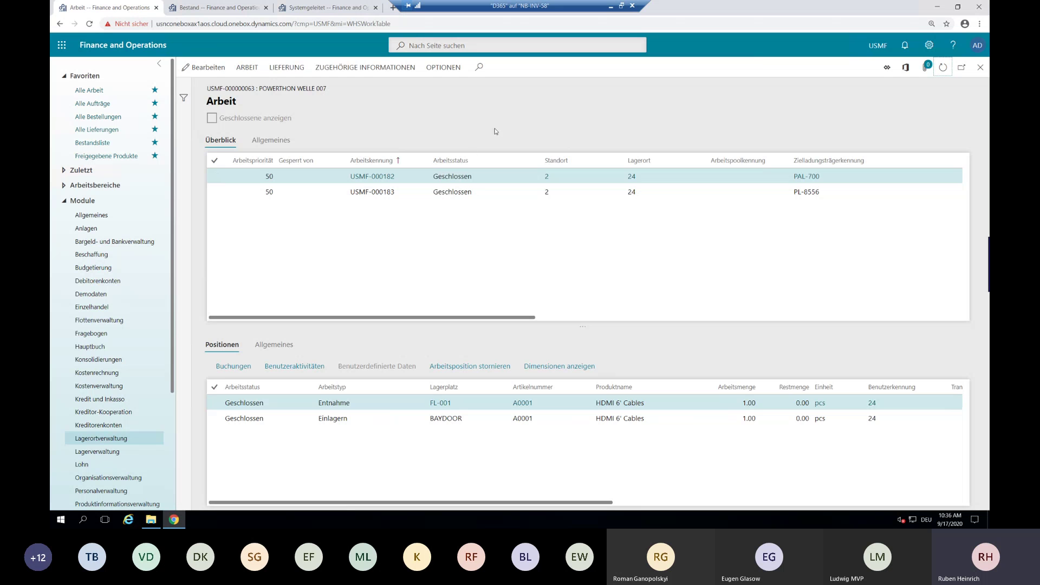
pyautogui.press('Escape')
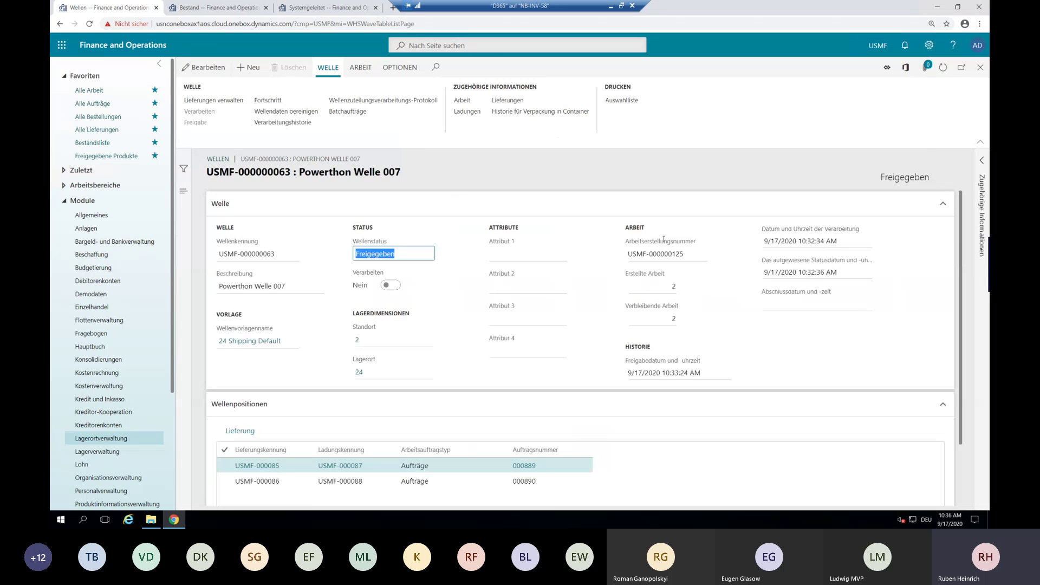
pyautogui.click(944, 67)
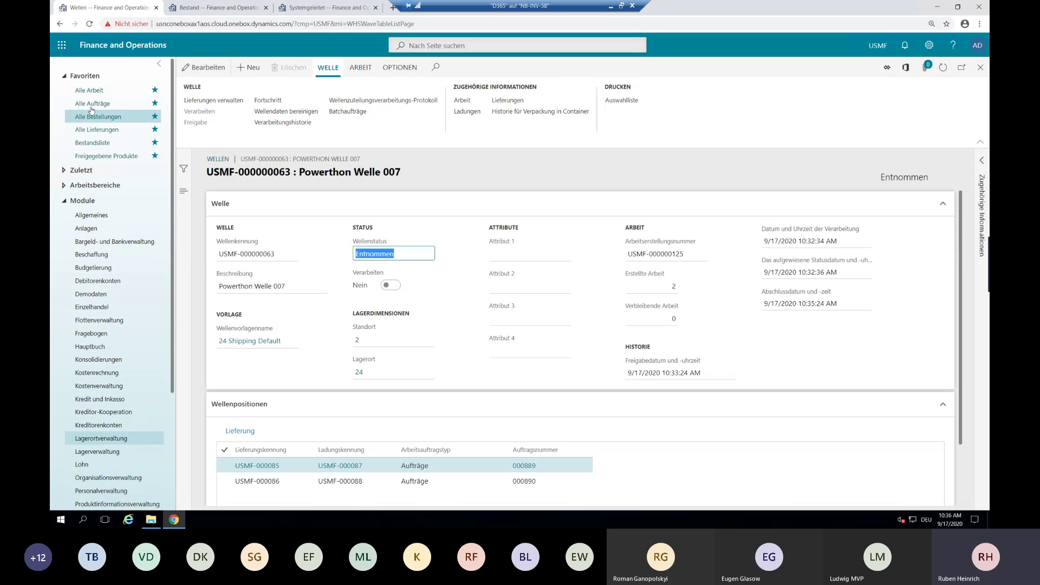
pyautogui.press('Escape')
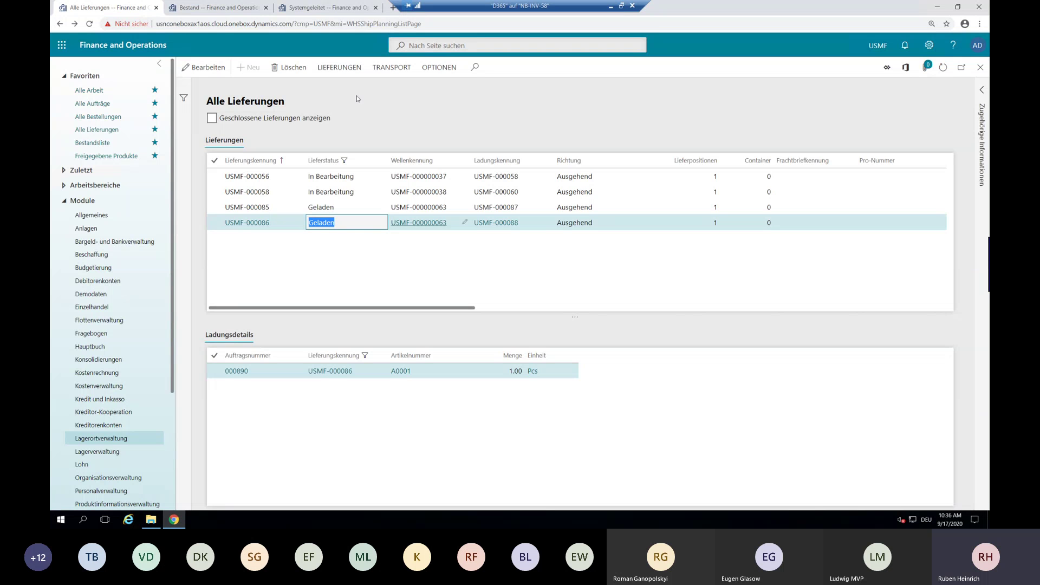
# Confirm shipment USMF-000086 and show closed shipments to verify it reads Versendet.
pyautogui.click(342, 67)
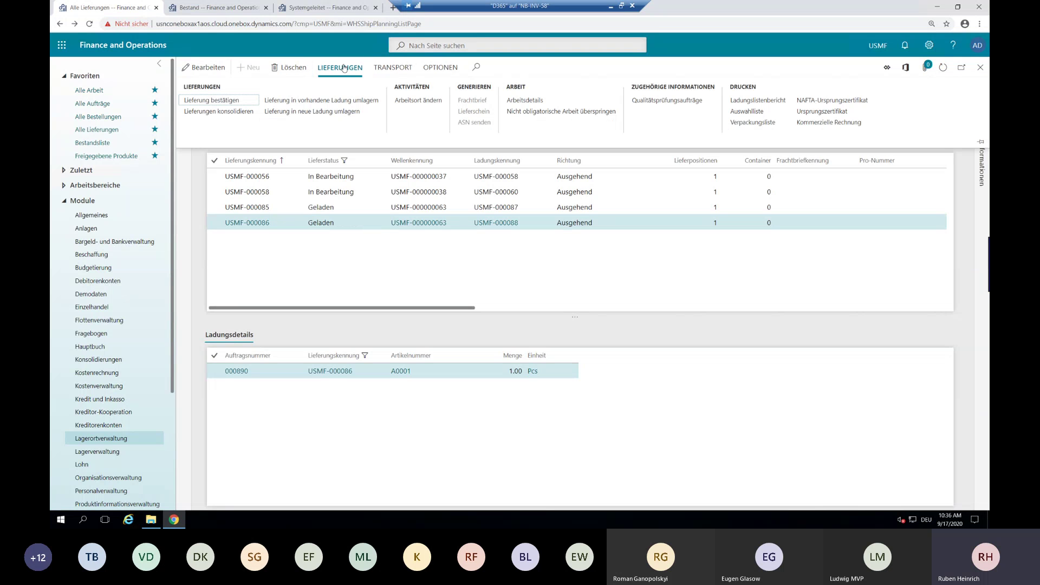
pyautogui.click(229, 104)
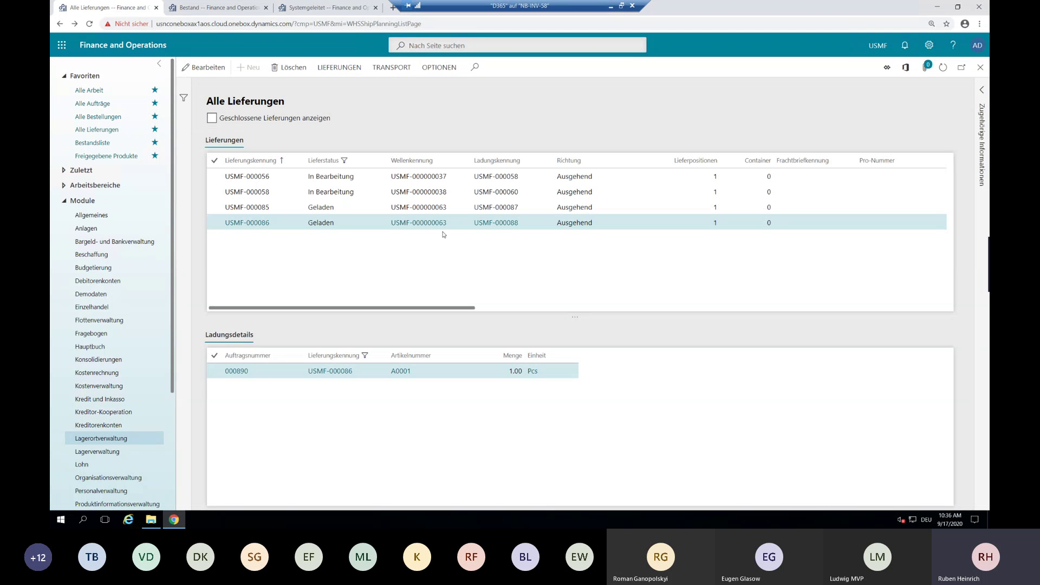
pyautogui.click(353, 213)
pyautogui.click(212, 135)
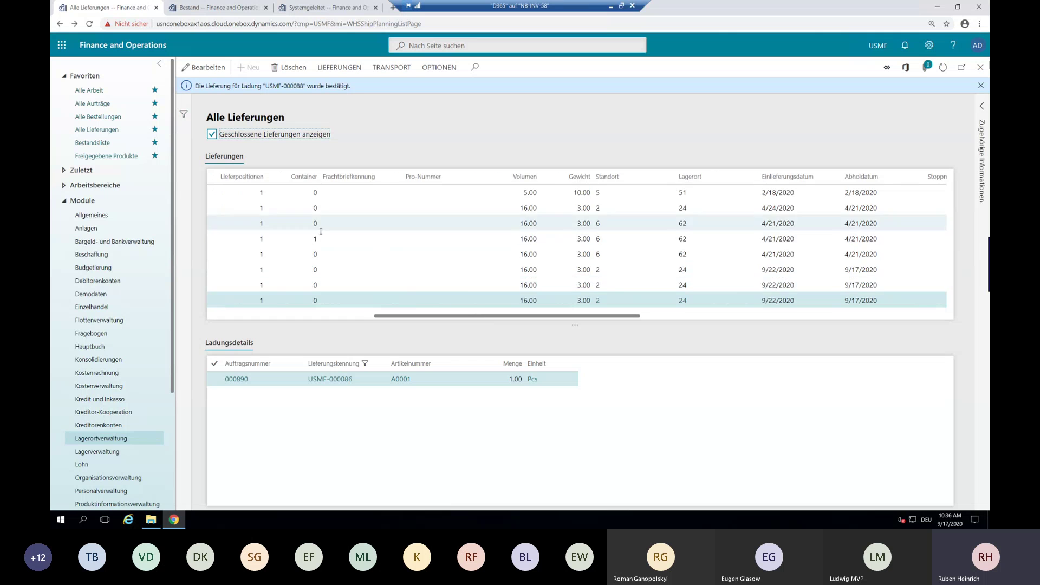
pyautogui.click(353, 306)
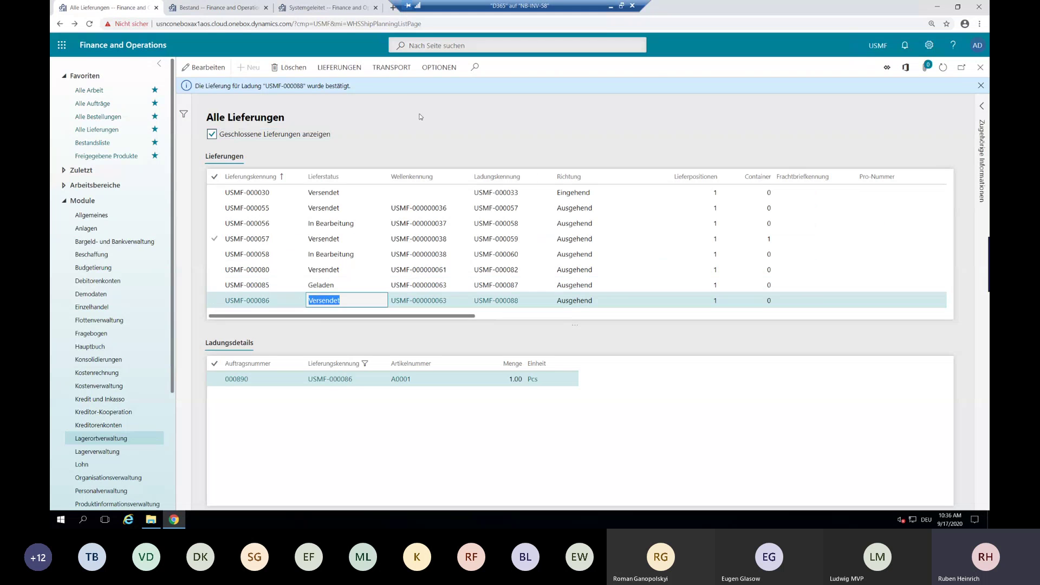
# Close the shipments page and advance the presentation to the KONFIGURATION slide.
pyautogui.click(340, 67)
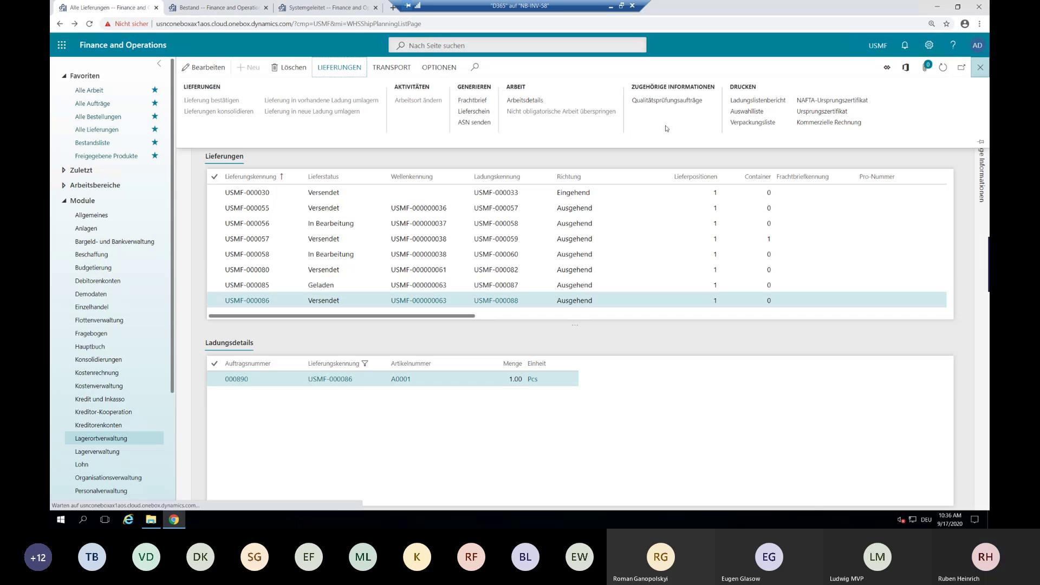
pyautogui.click(981, 68)
pyautogui.hotkey('alt', 'Tab')
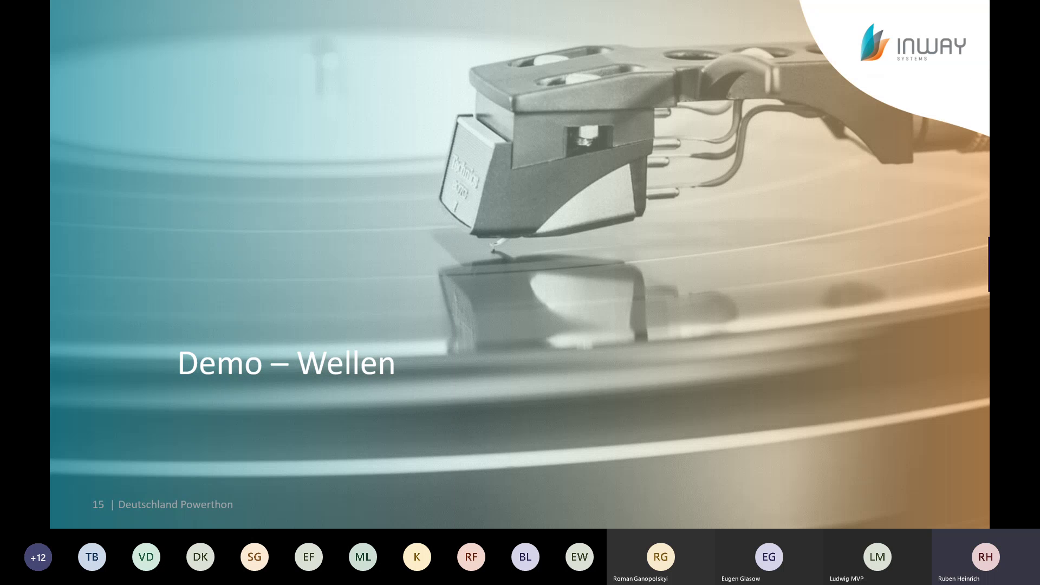
pyautogui.press('Right')
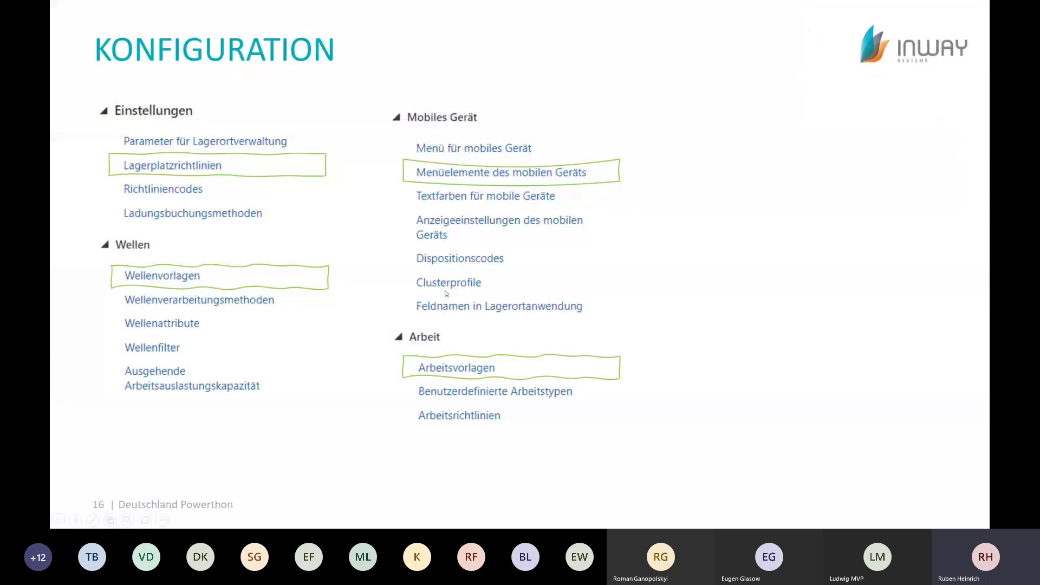
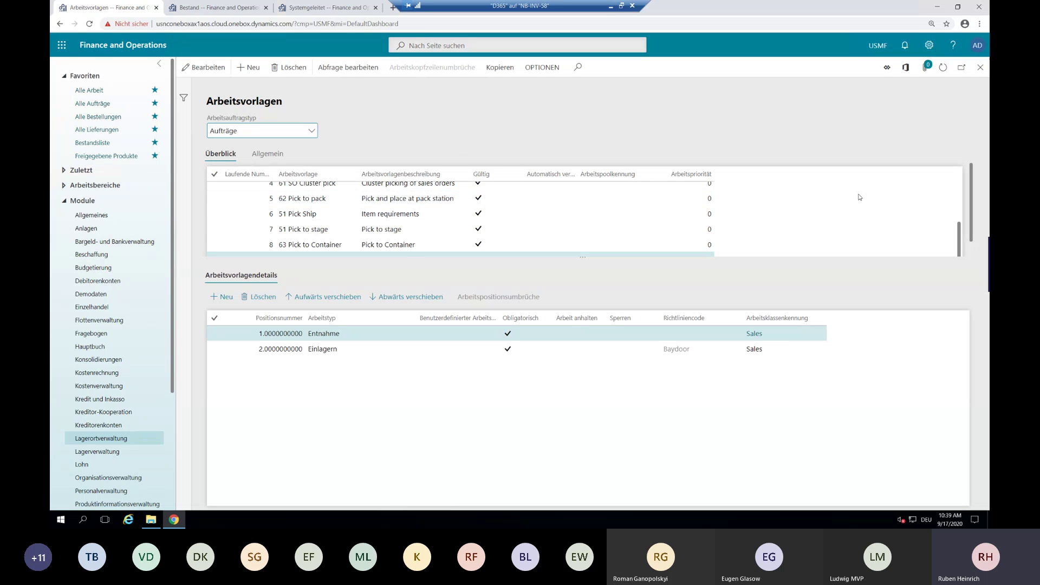
# Open the 24 SO Stage template's query, with ranges Auftragsgrundlage !INET and Lagerort 24.
pyautogui.scroll(3, 861, 198)
pyautogui.click(368, 190)
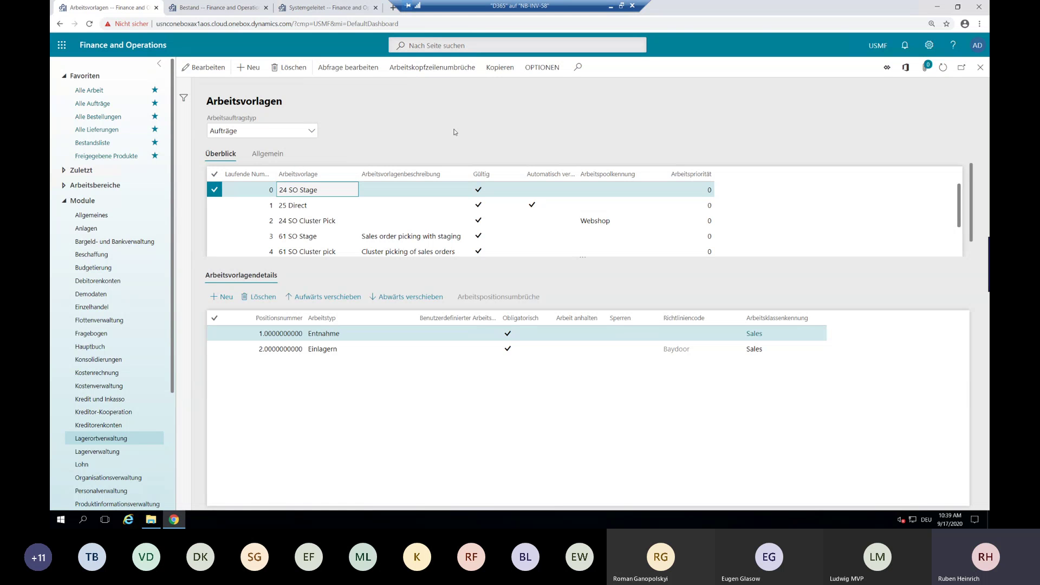
pyautogui.click(332, 190)
pyautogui.click(410, 141)
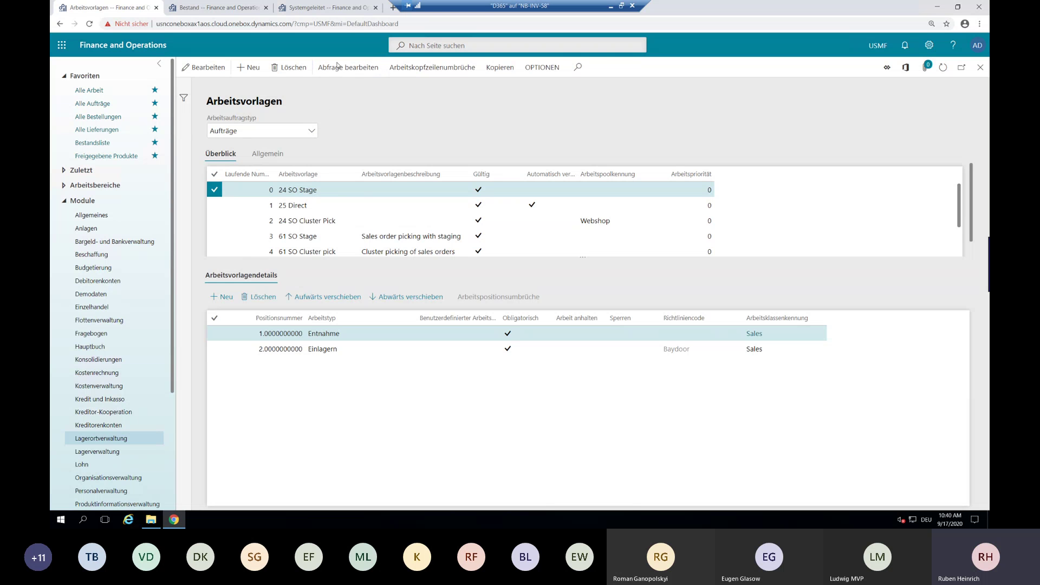
pyautogui.click(337, 66)
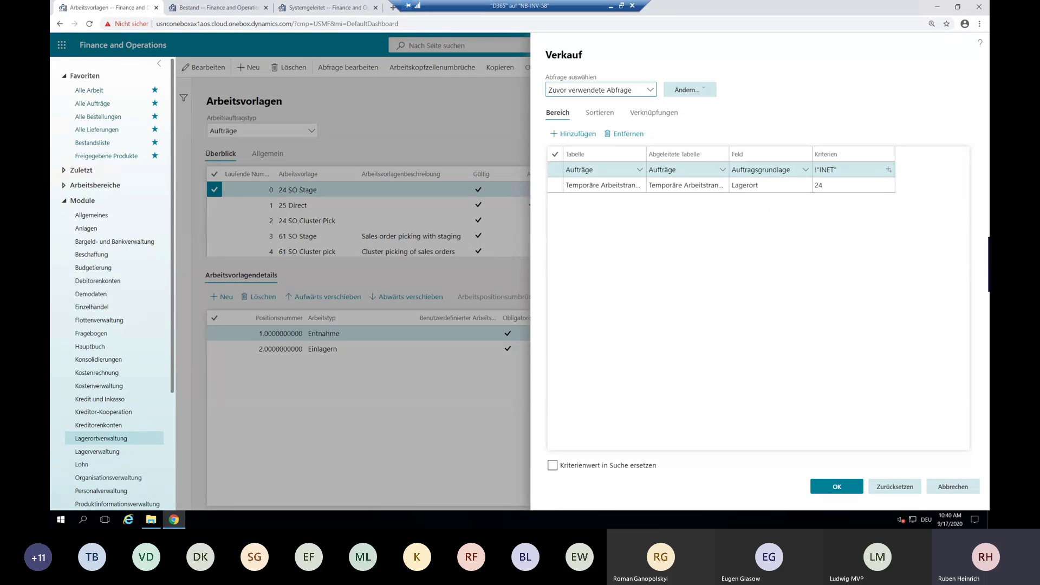
# Bring the Mappe1 Excel order table over the page and maximise it.
pyautogui.moveTo(50, 85); pyautogui.dragTo(433, 86)
pyautogui.doubleClick(433, 87)
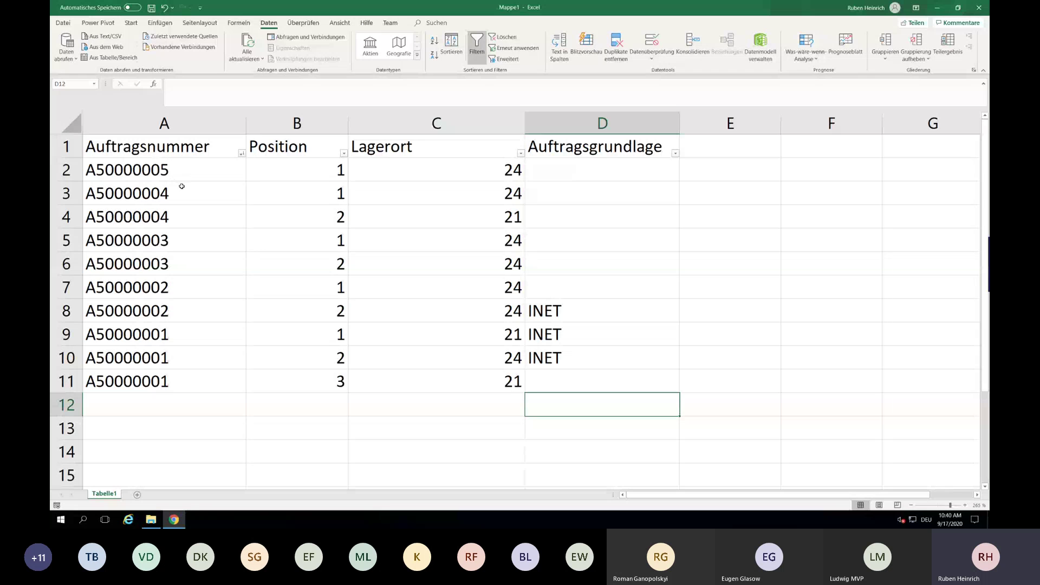
# Filter the order table to Lagerort 24 without INET lines, select the five rows, and return to the query.
pyautogui.click(521, 154)
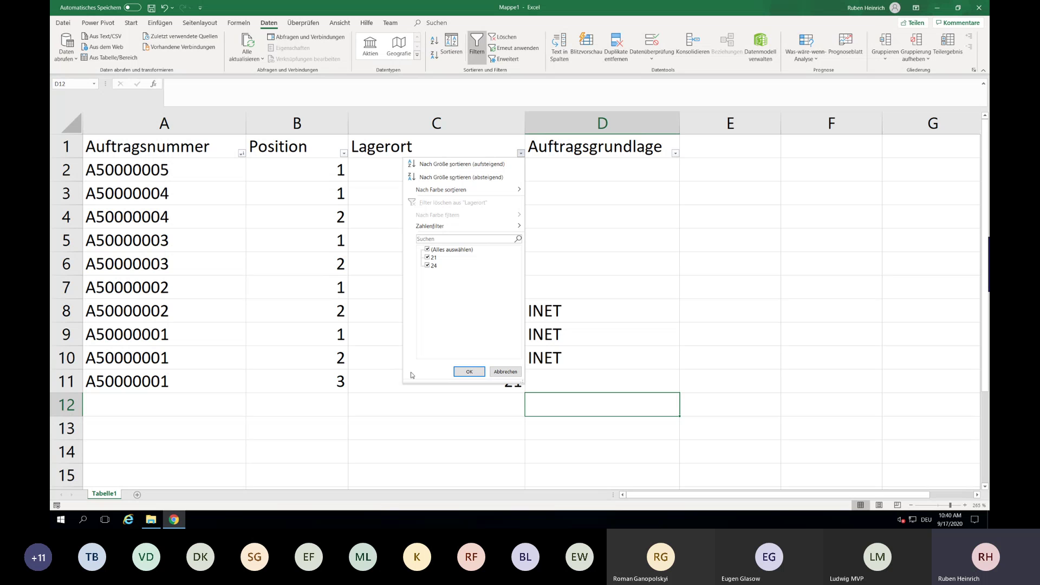
pyautogui.click(427, 258)
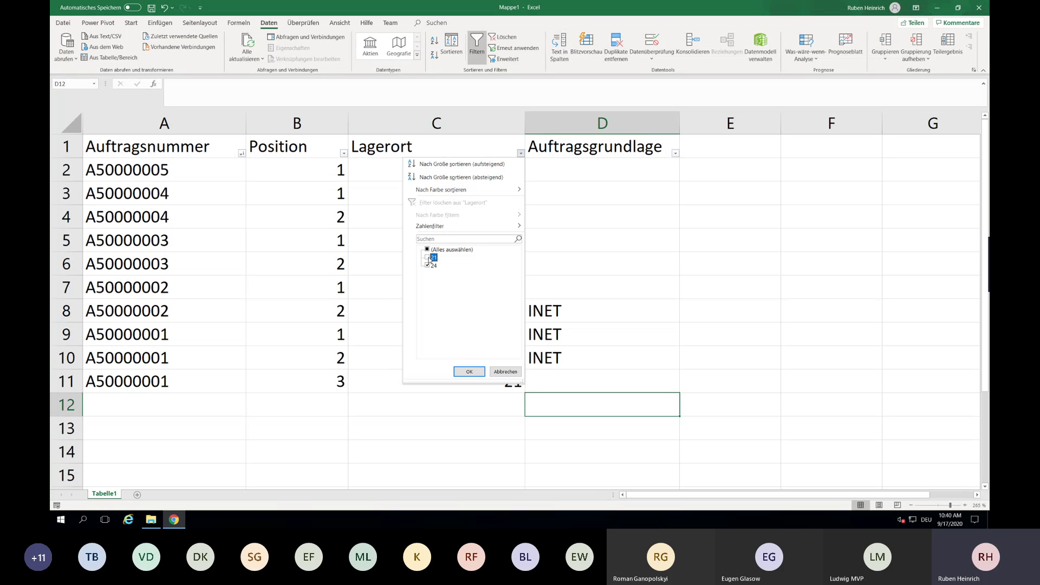
pyautogui.click(465, 372)
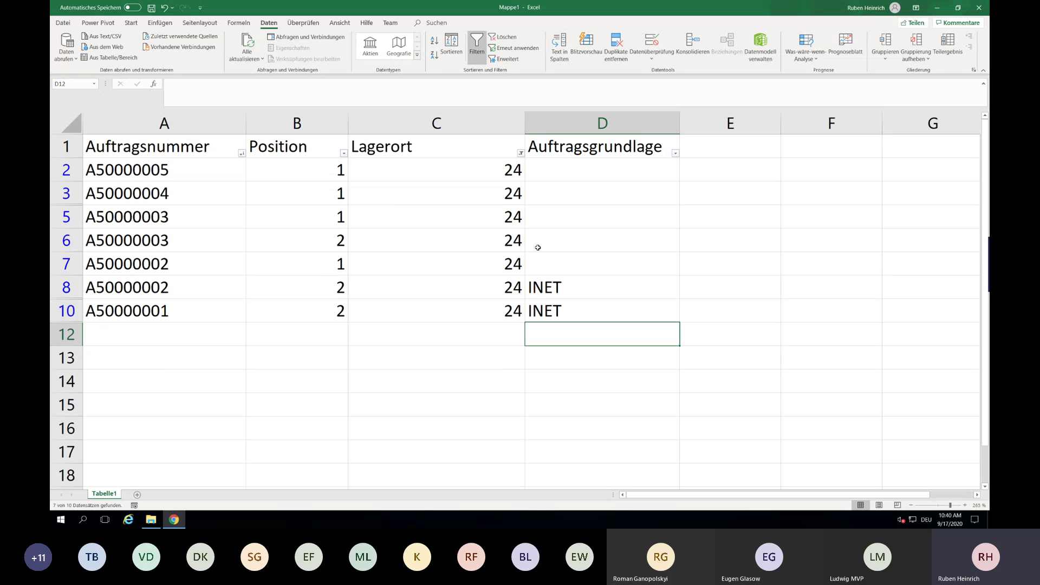
pyautogui.click(676, 154)
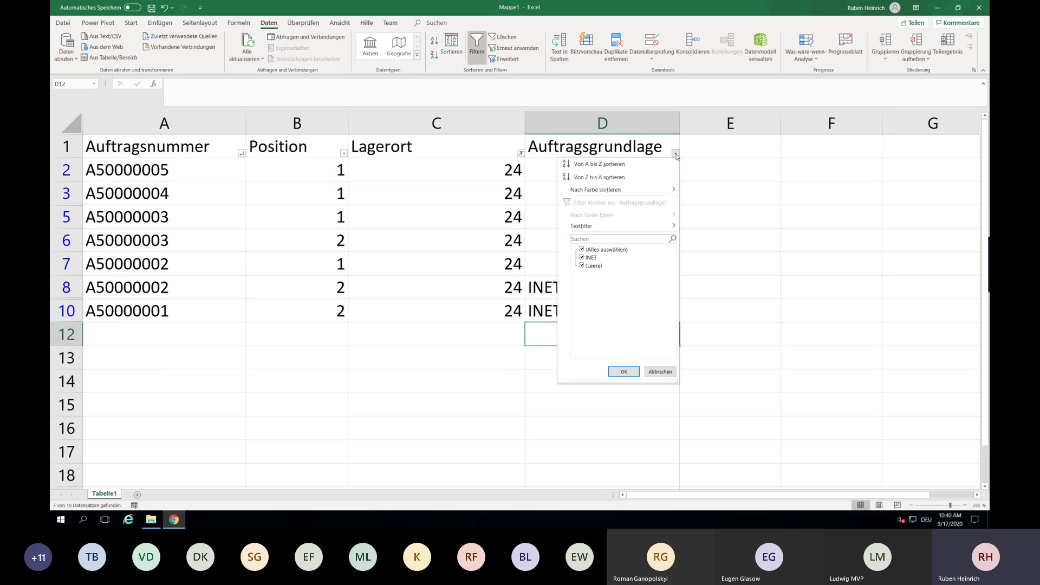
pyautogui.click(582, 258)
pyautogui.click(624, 372)
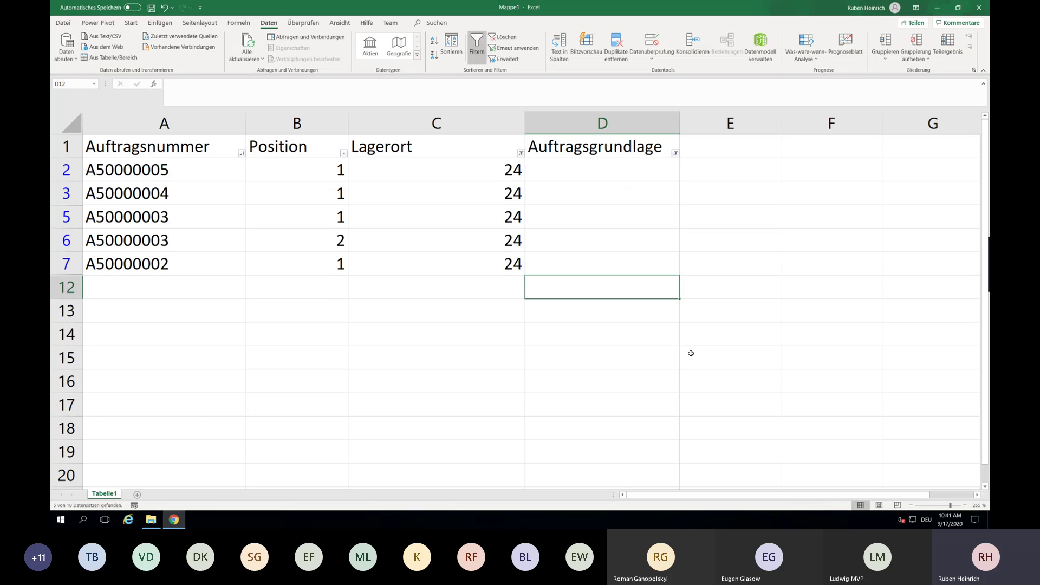
pyautogui.moveTo(191, 165); pyautogui.dragTo(643, 262)
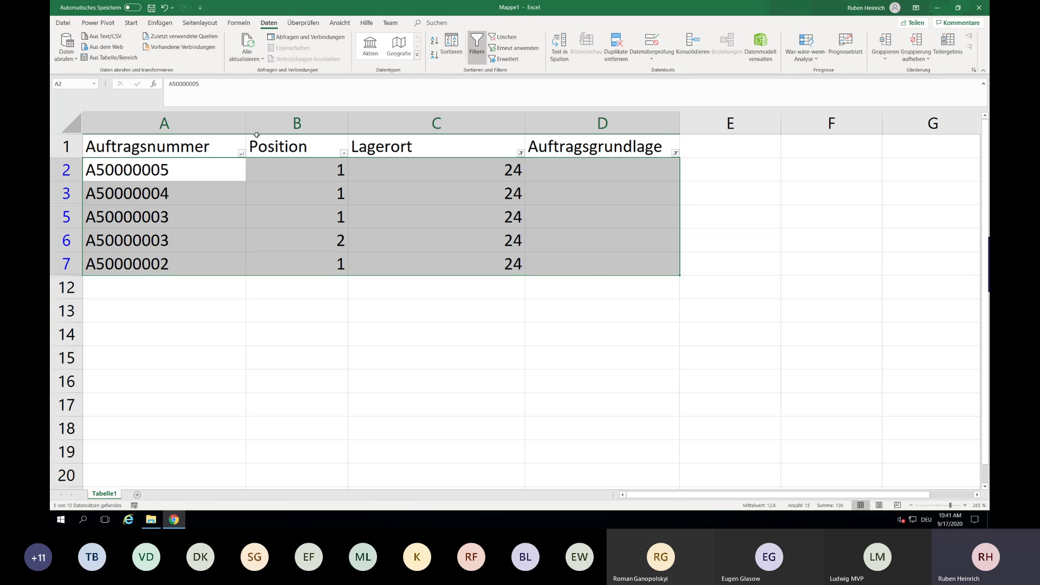
pyautogui.hotkey('alt', 'Tab')
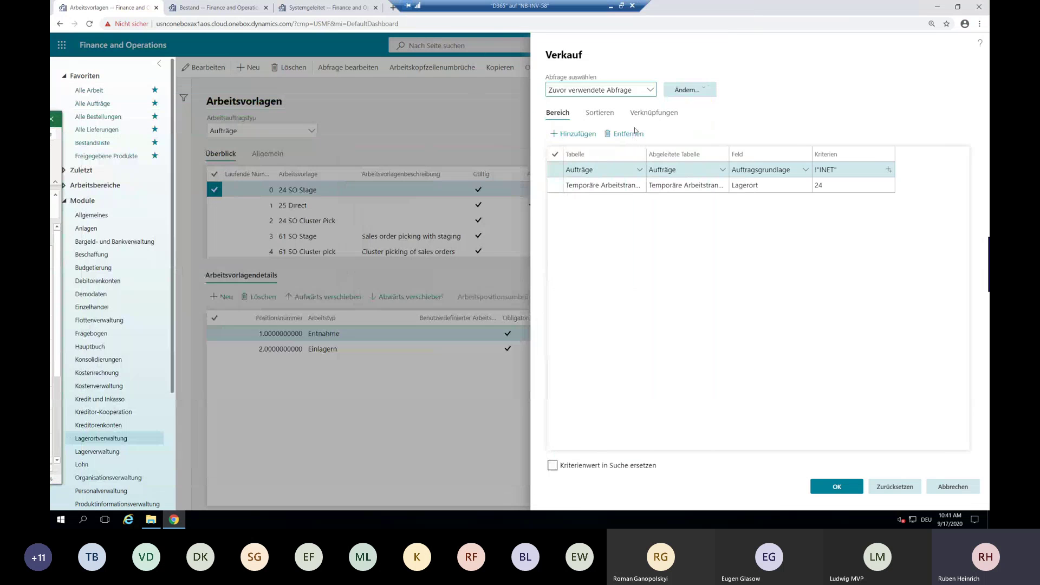
# Confirm the query sorts by Auftragsnummer ascending, then bring Excel back maximised.
pyautogui.click(601, 112)
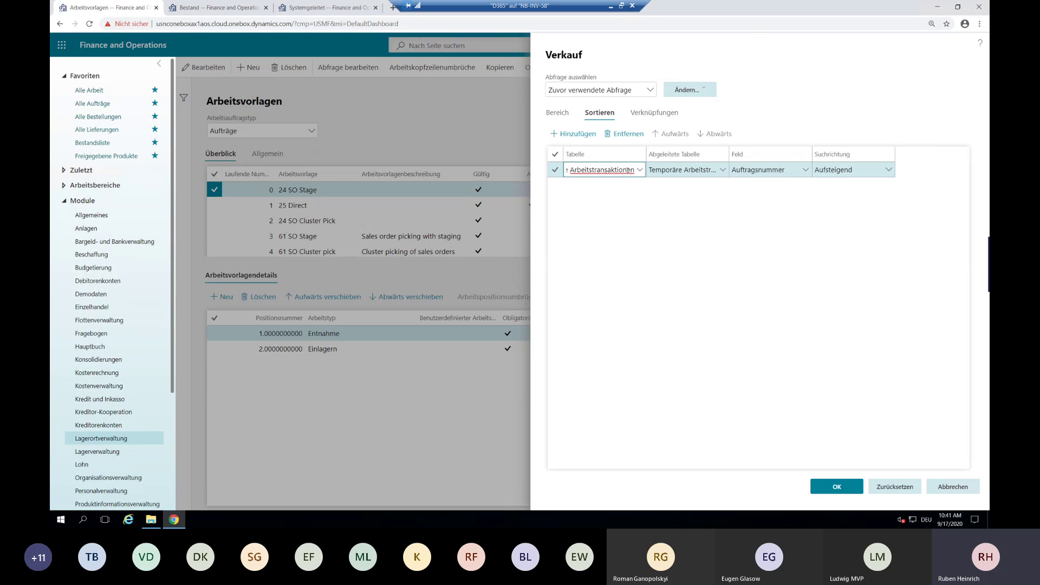
pyautogui.click(767, 170)
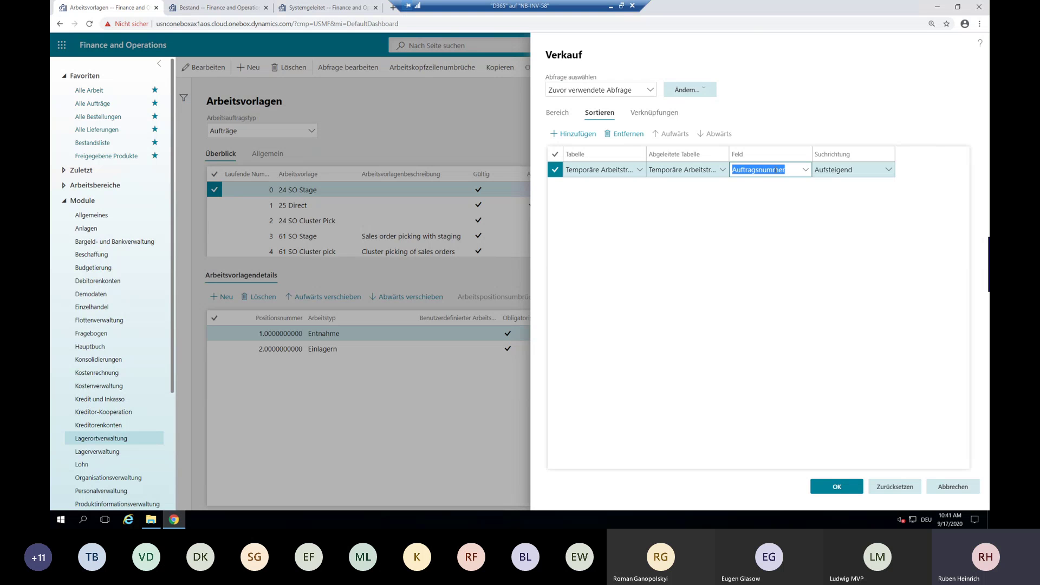
pyautogui.click(847, 170)
pyautogui.click(835, 187)
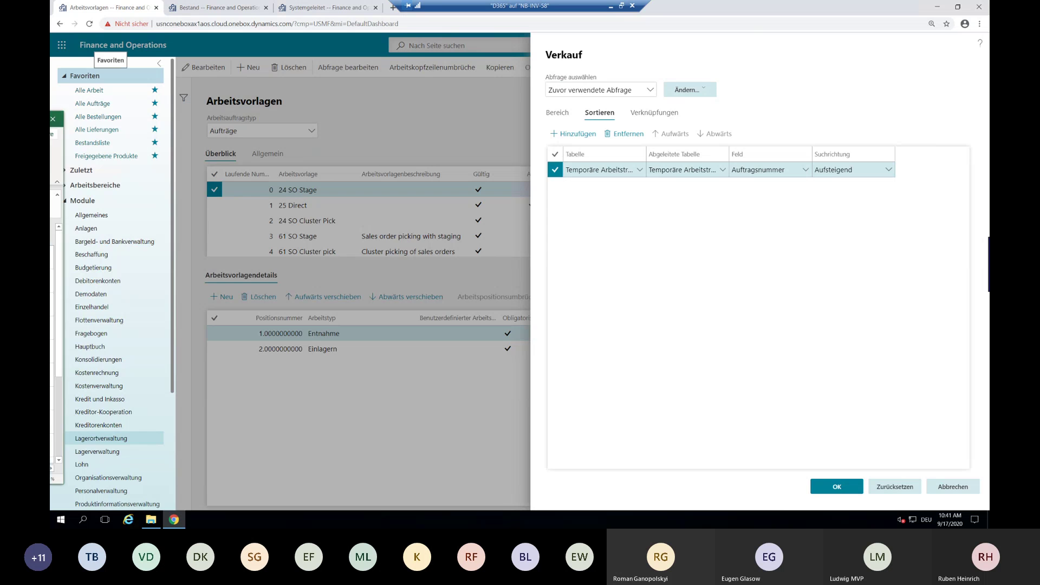
pyautogui.hotkey('alt', 'Tab')
pyautogui.doubleClick(84, 131)
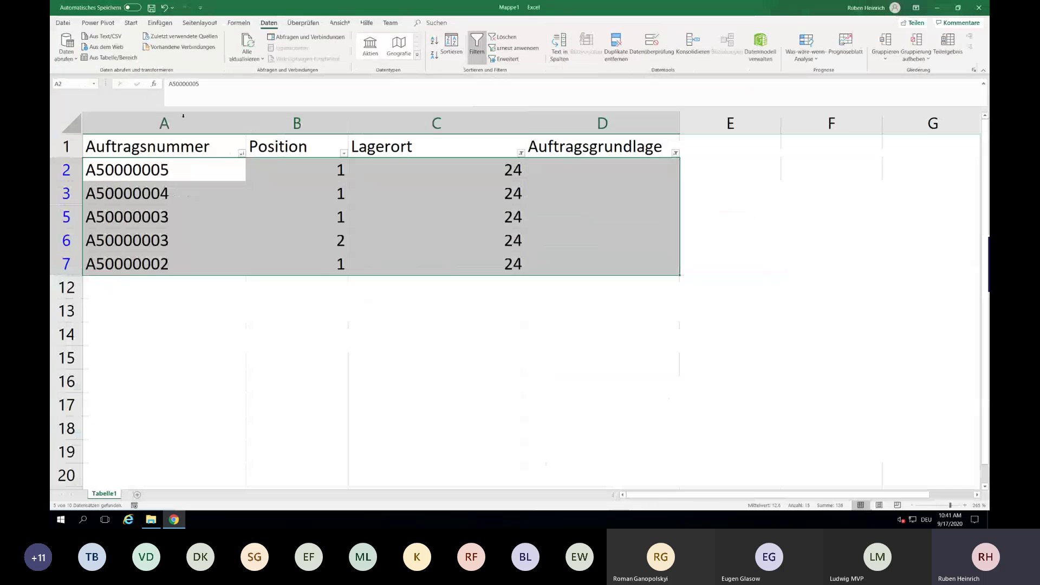
# Sort the filtered order rows A to Z by Auftragsnummer and select A1:D7.
pyautogui.click(162, 170)
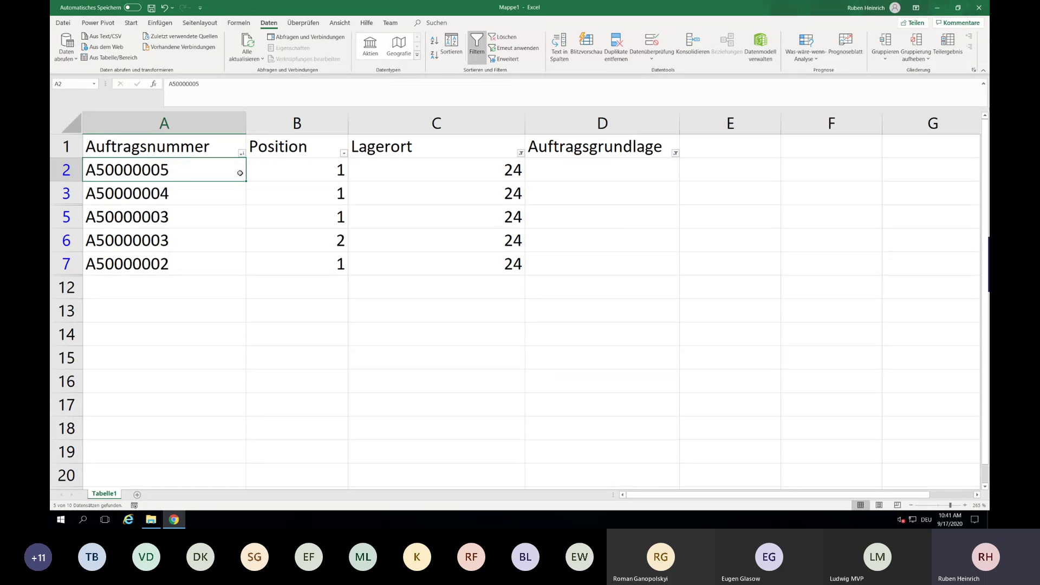
pyautogui.click(242, 153)
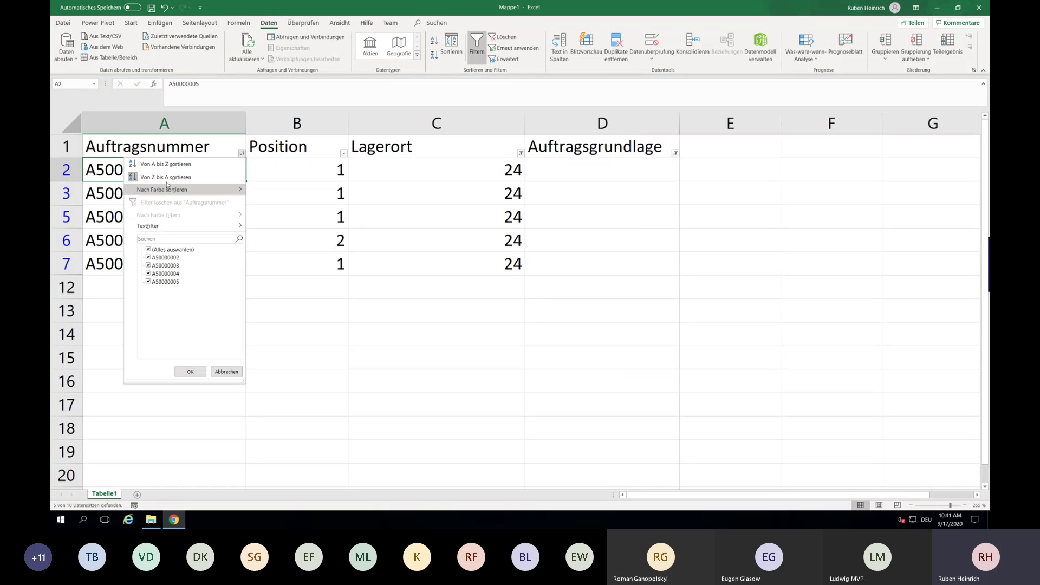
pyautogui.click(172, 165)
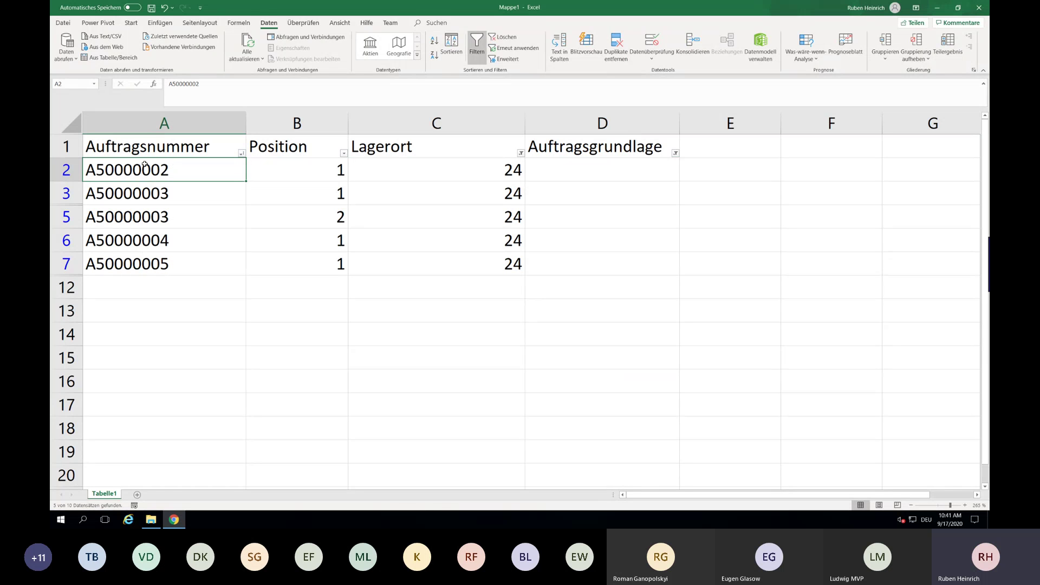
pyautogui.moveTo(116, 155); pyautogui.dragTo(572, 272)
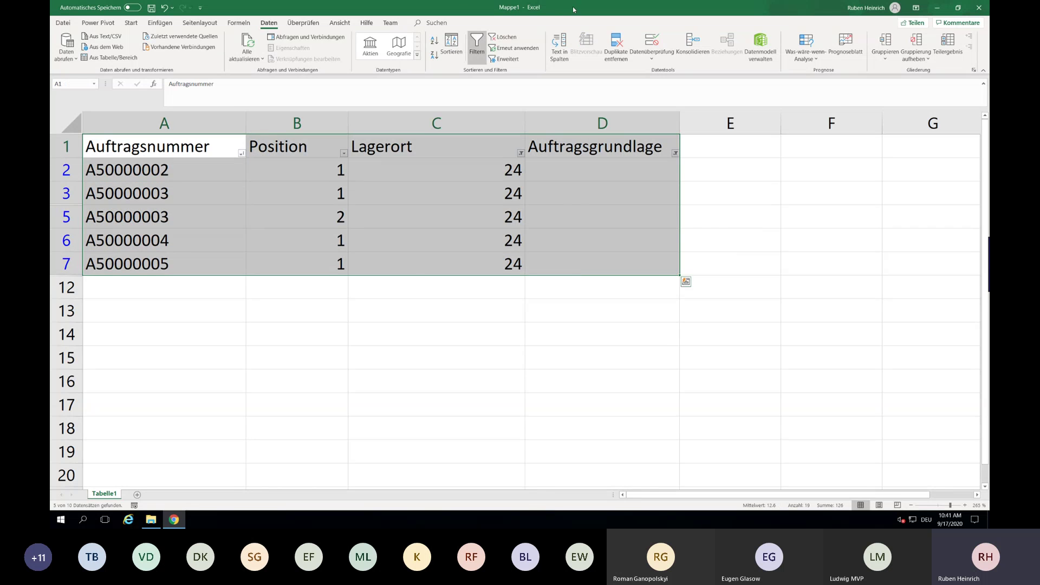
pyautogui.moveTo(573, 9); pyautogui.dragTo(990, 10)
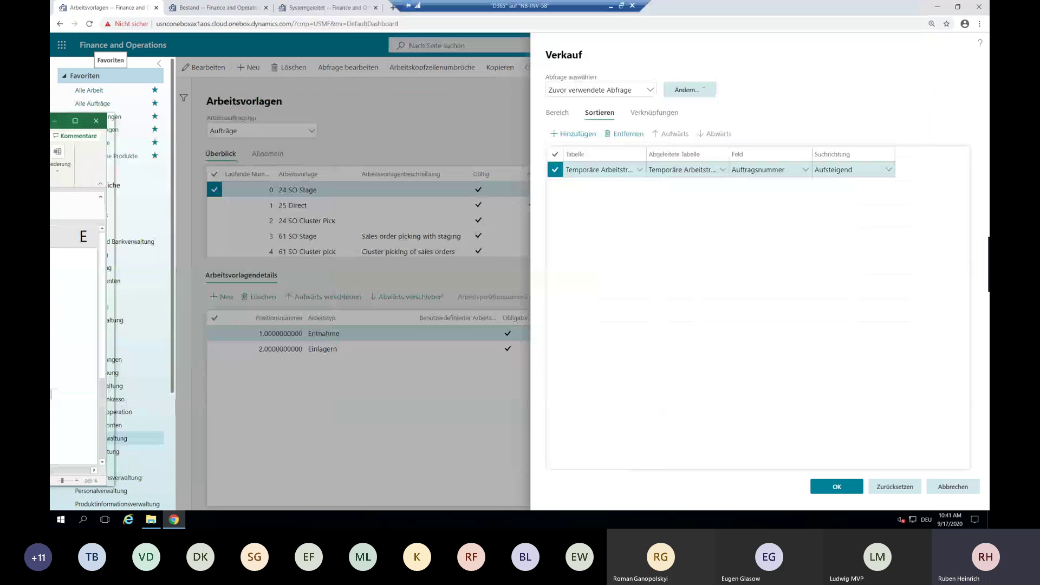
# Cancel the Verkauf query dialog without applying changes.
pyautogui.click(953, 487)
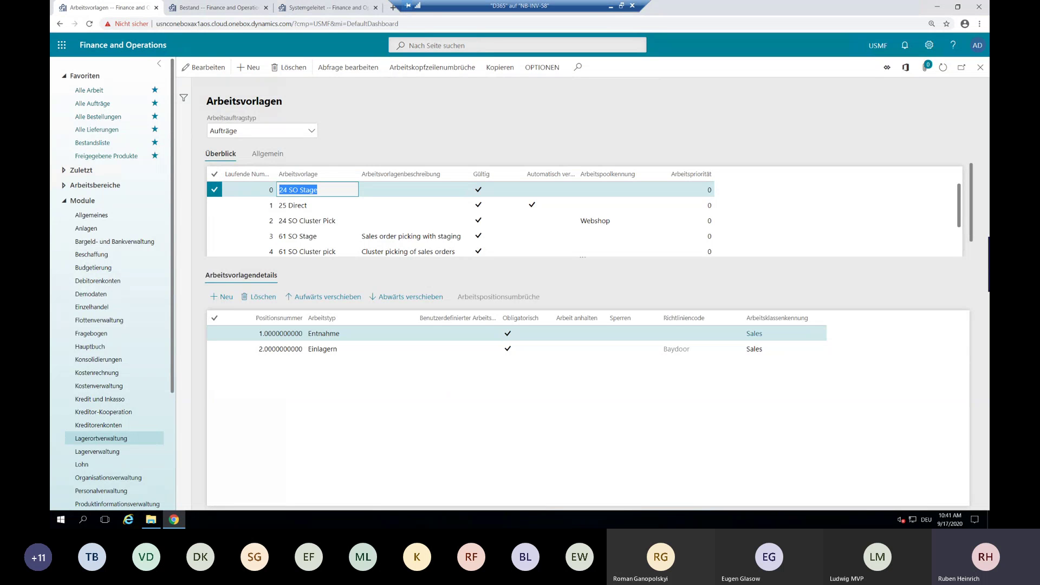
pyautogui.hotkey('alt', 'Tab')
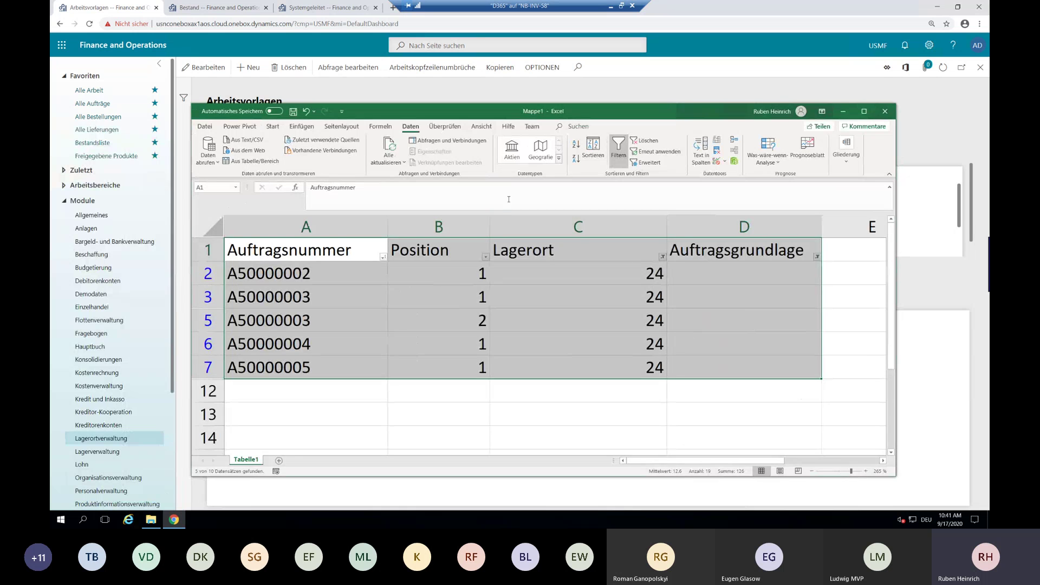
pyautogui.hotkey('alt', 'Tab')
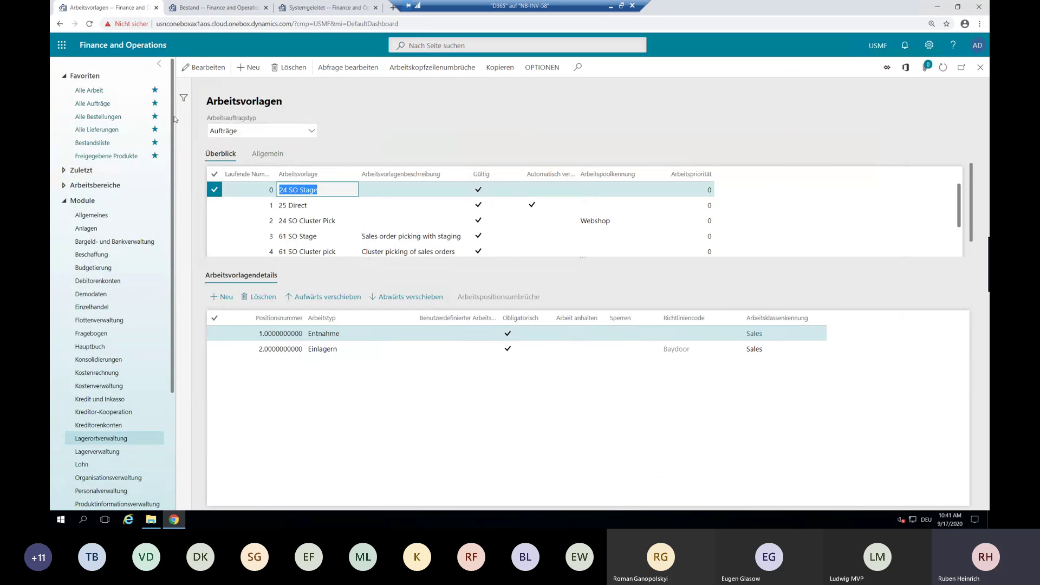
# Open the 24 SO Stage work header breaks and inspect the Auftragsnummer break field.
pyautogui.click(428, 68)
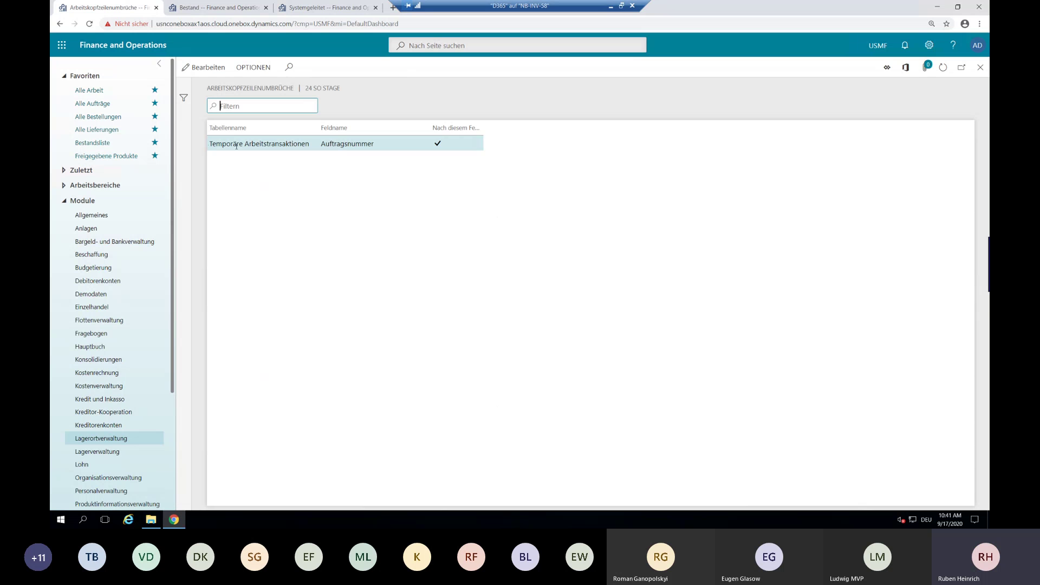
pyautogui.click(356, 143)
pyautogui.moveTo(370, 145); pyautogui.dragTo(310, 144)
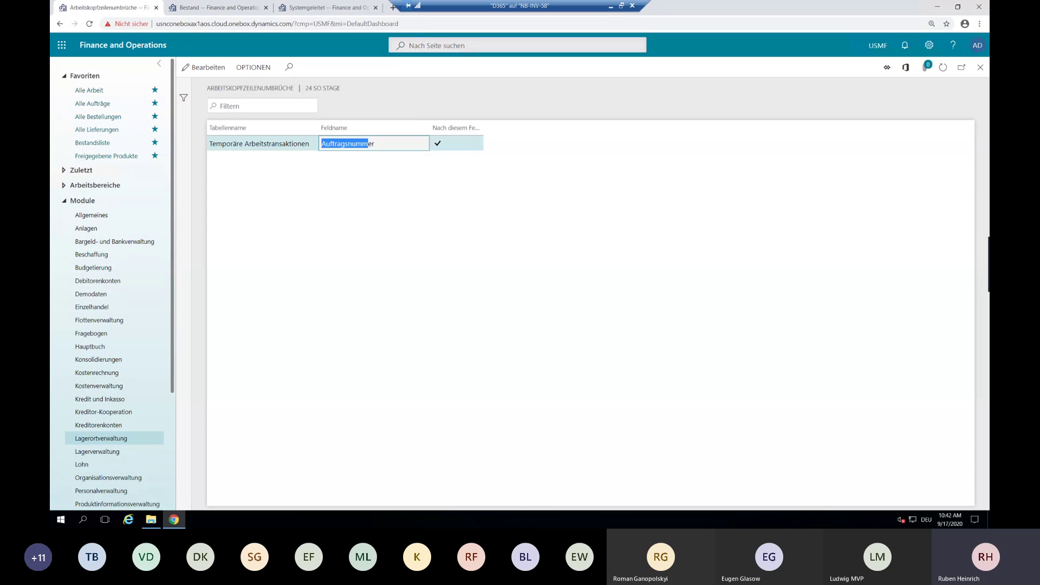
pyautogui.moveTo(49, 173); pyautogui.dragTo(606, 118)
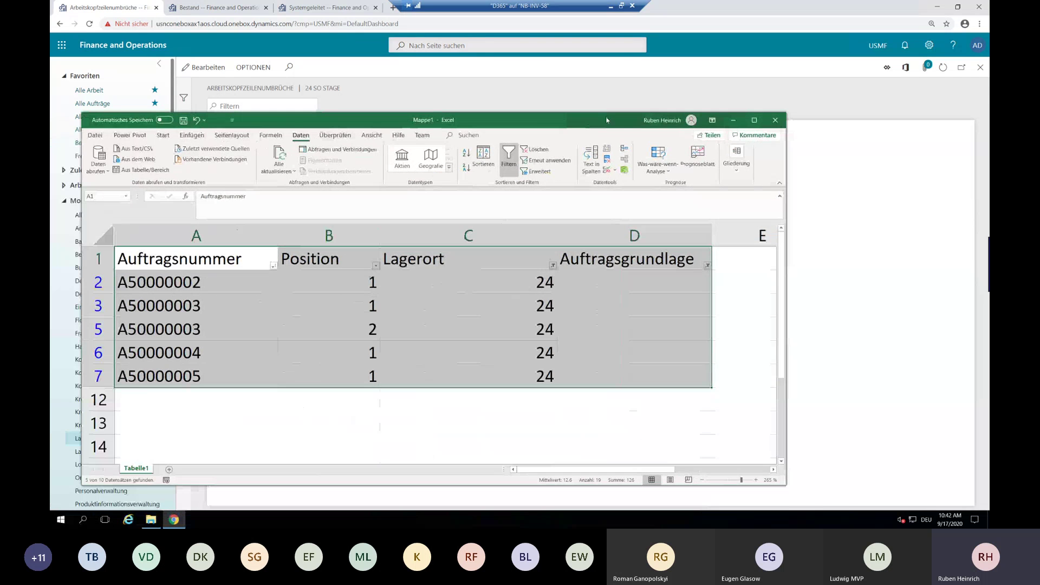
# Review the order rows A50000002 through A50000005 in Excel, then return to the browser.
pyautogui.doubleClick(606, 120)
pyautogui.click(233, 217)
pyautogui.click(66, 170)
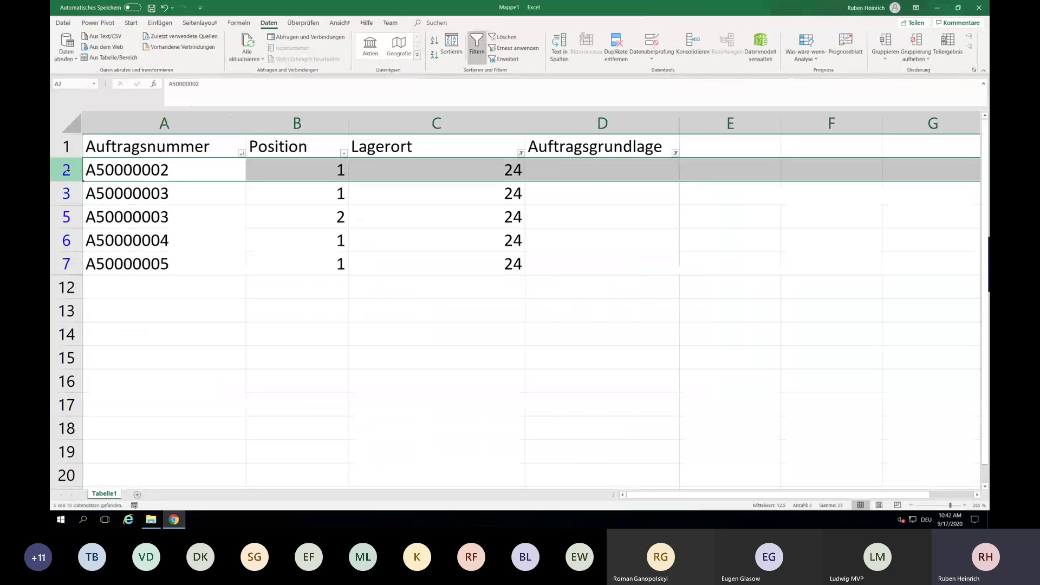
pyautogui.moveTo(66, 193); pyautogui.dragTo(66, 217)
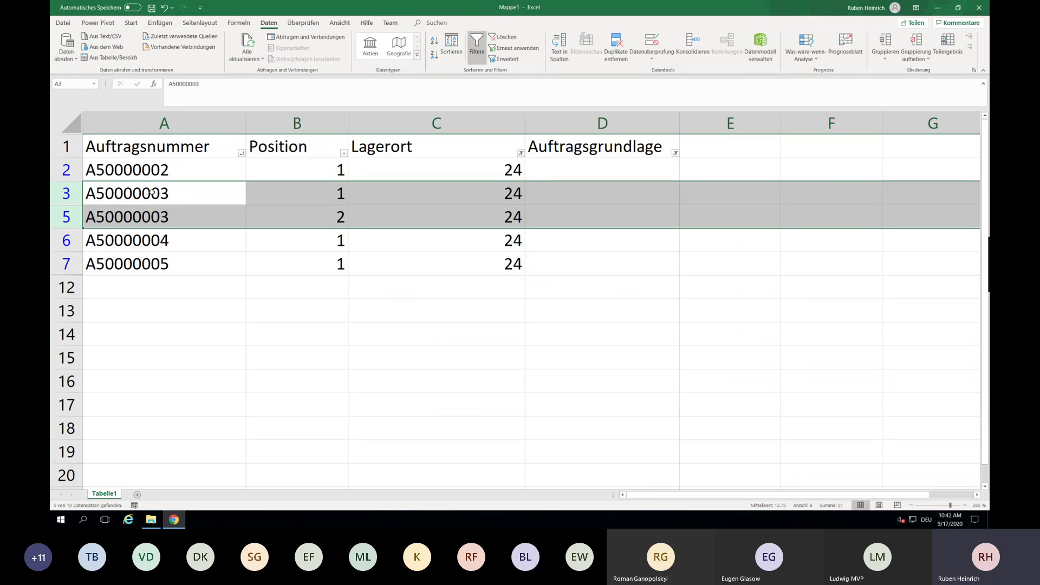
pyautogui.click(68, 242)
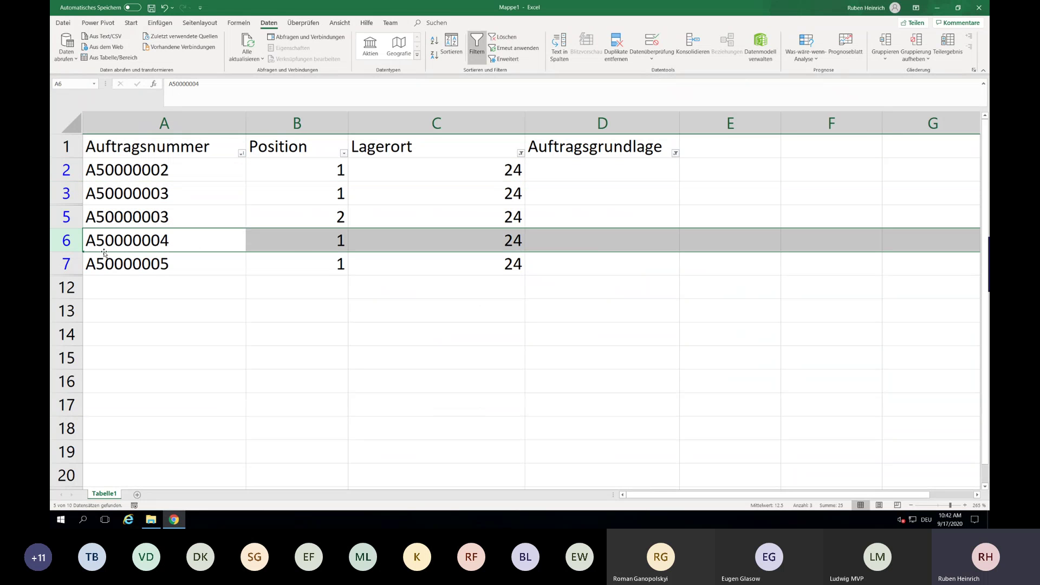
pyautogui.click(66, 265)
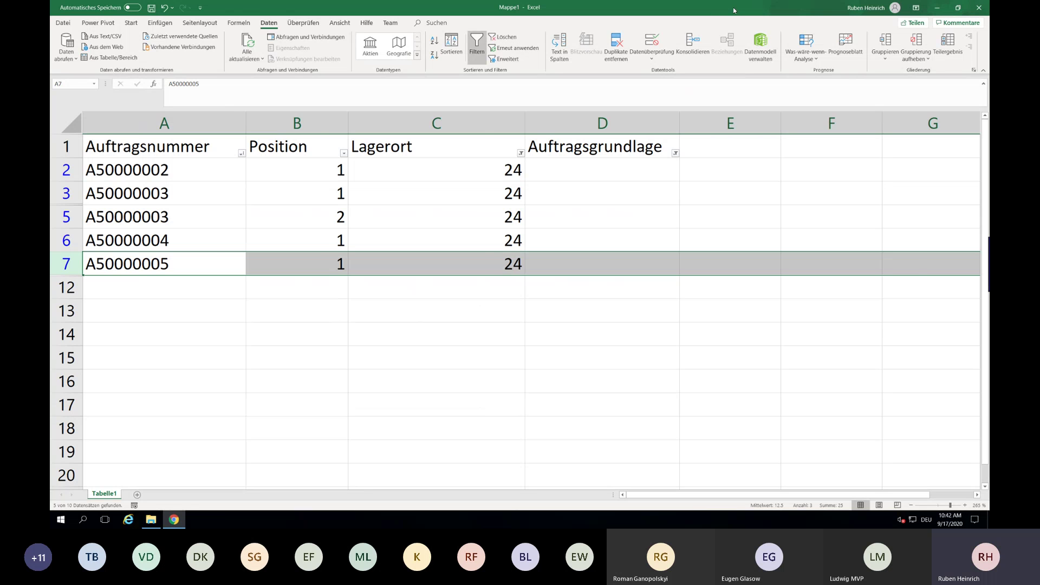
pyautogui.hotkey('alt', 'Tab')
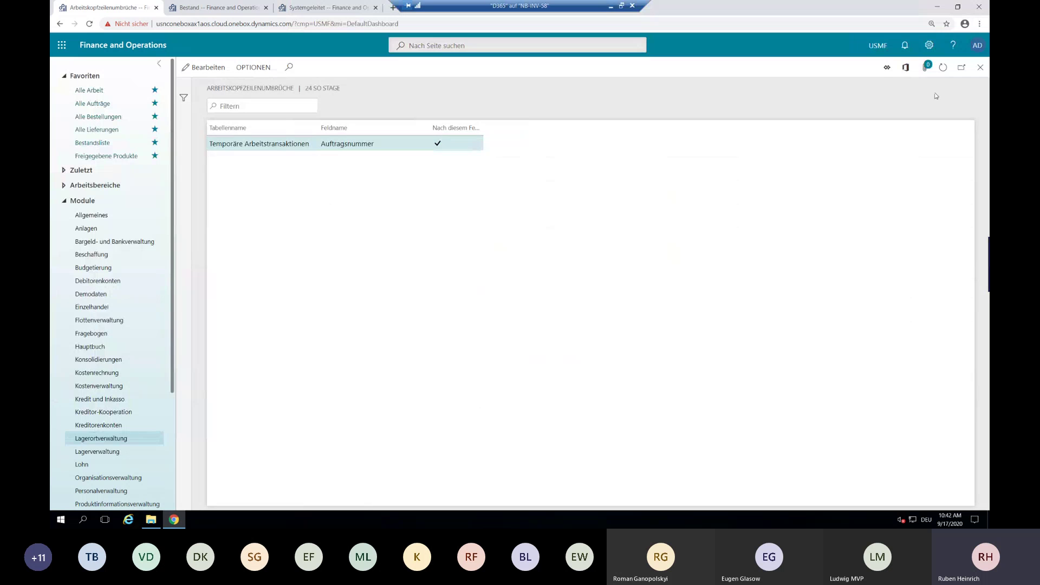
# Open Arbeitsvorlagen and review the Entnahme and Einlagern lines, Einlagern with directive code Baydoor.
pyautogui.click(981, 67)
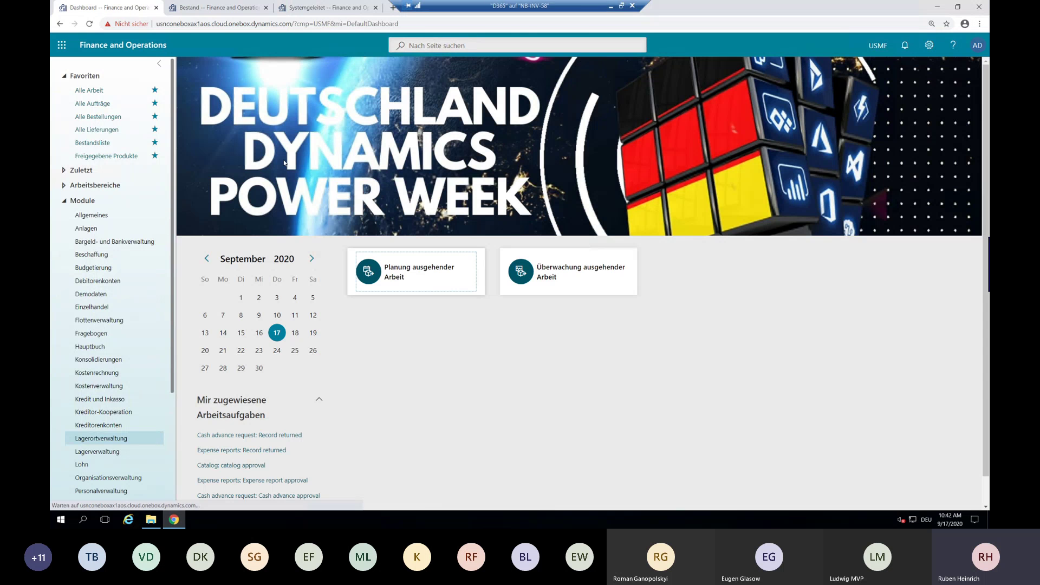
pyautogui.click(102, 439)
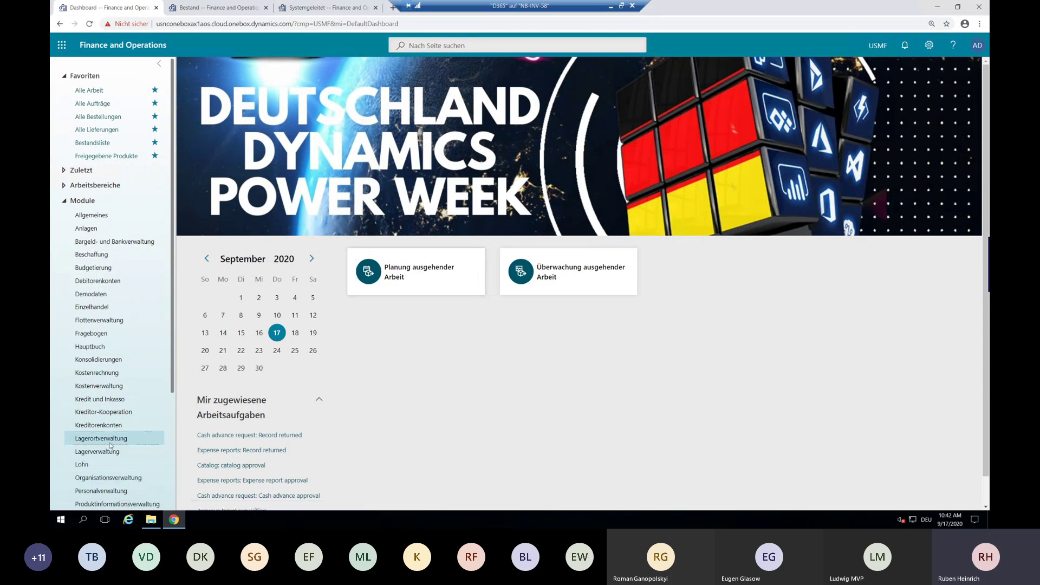
pyautogui.click(395, 116)
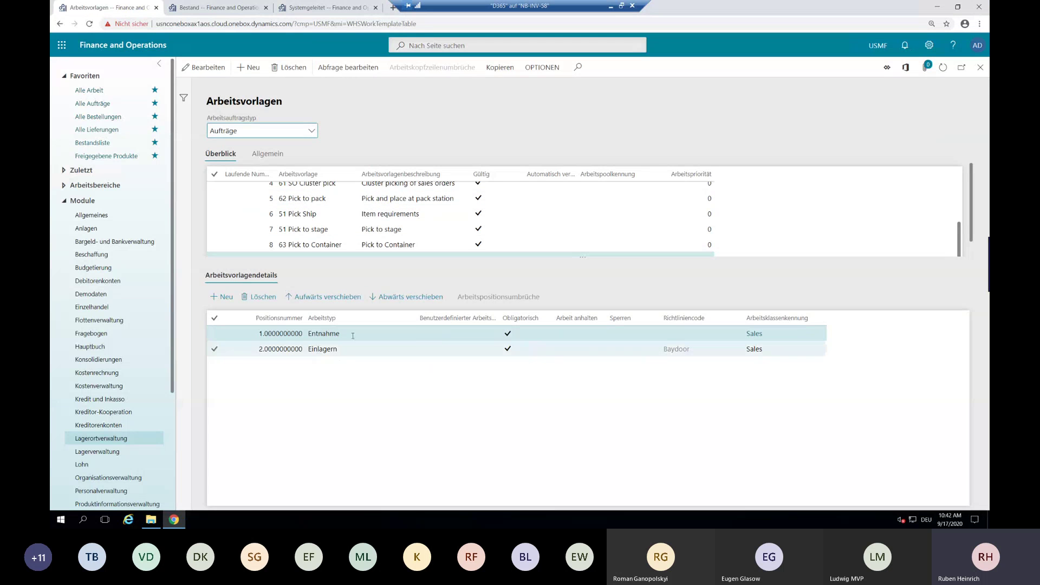
pyautogui.click(309, 336)
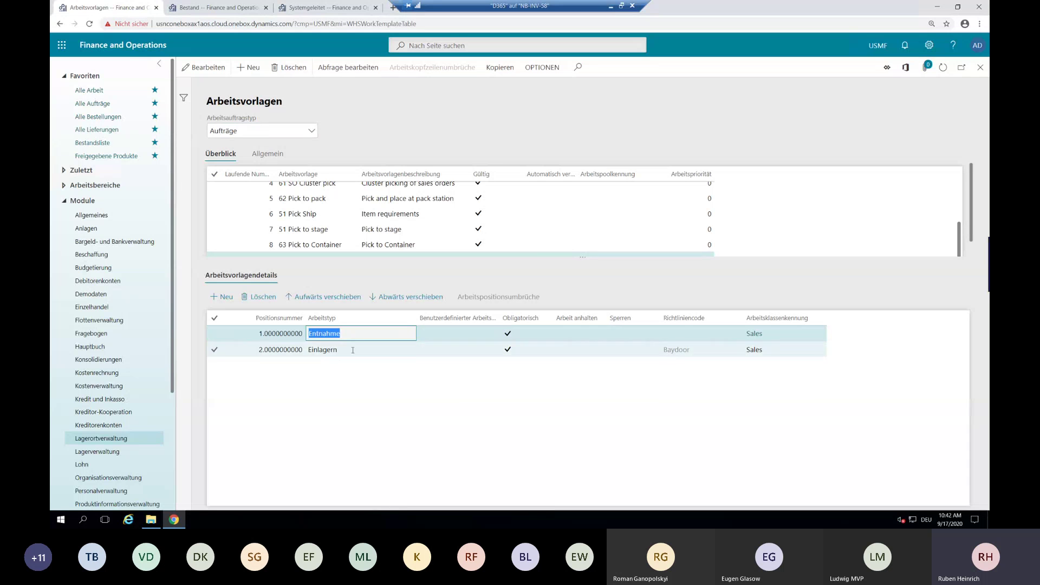
pyautogui.click(299, 349)
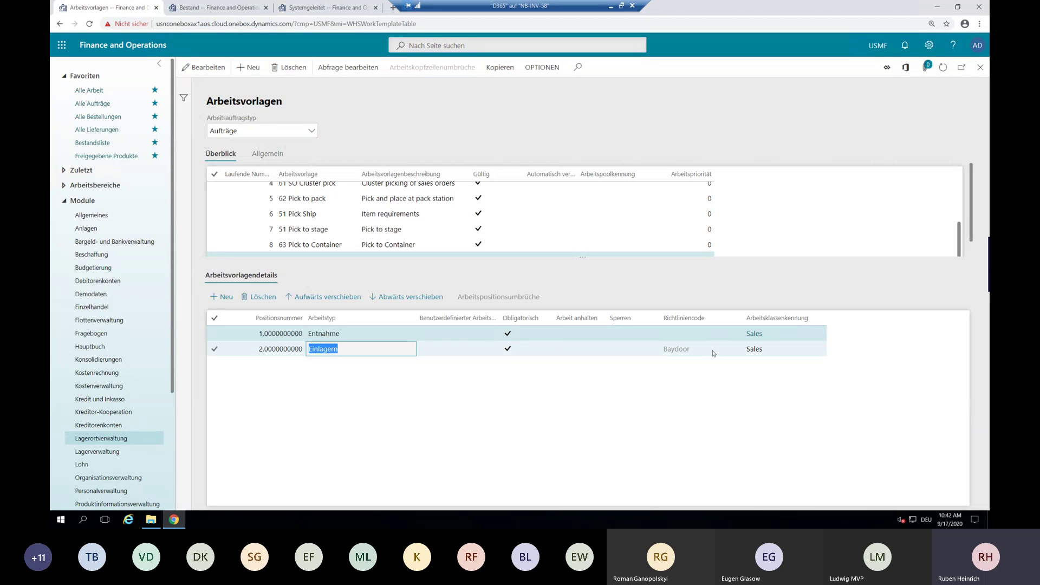
pyautogui.click(672, 352)
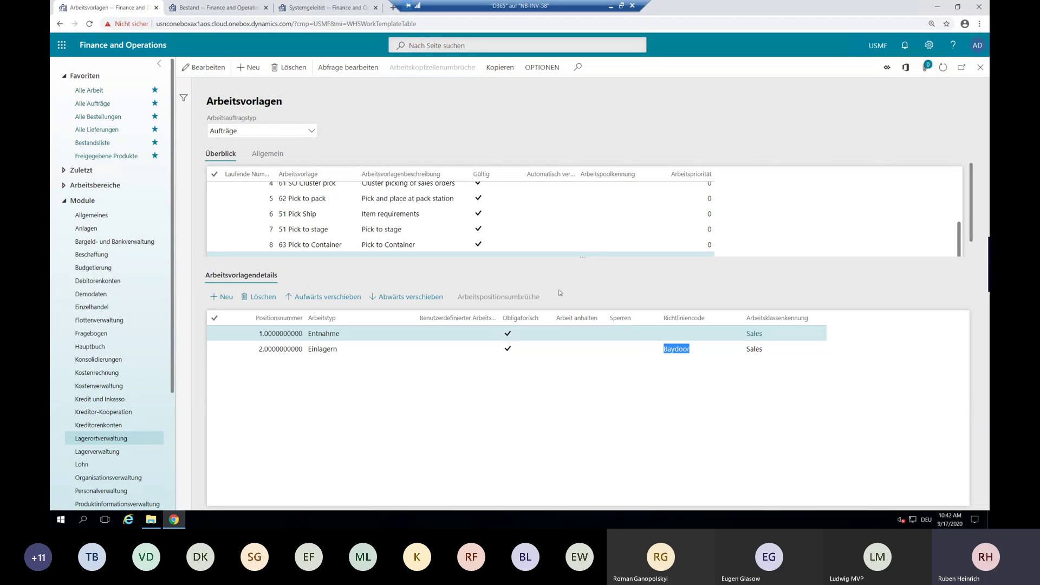
pyautogui.scroll(2, 845, 237)
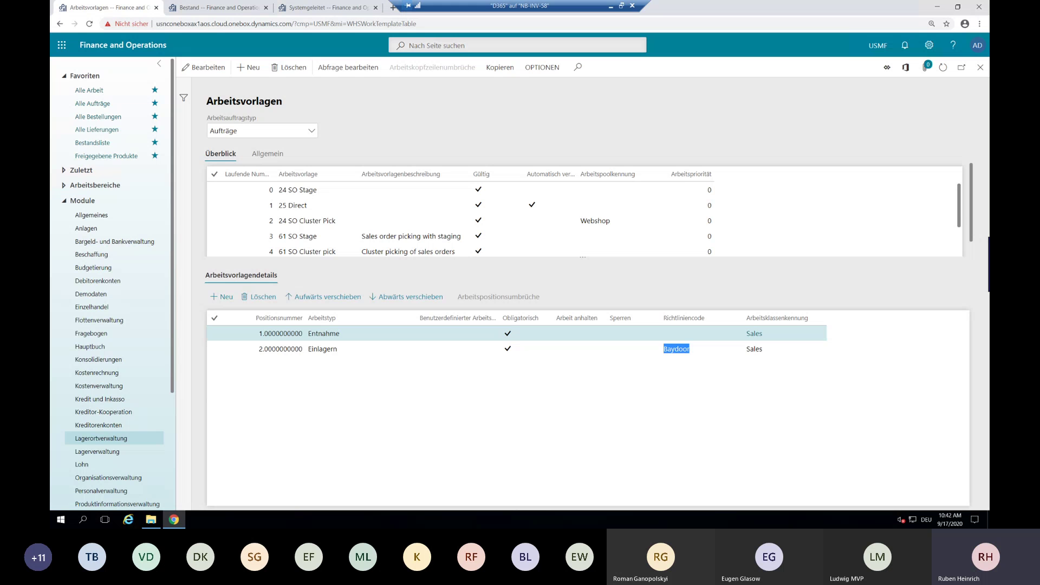
pyautogui.click(106, 442)
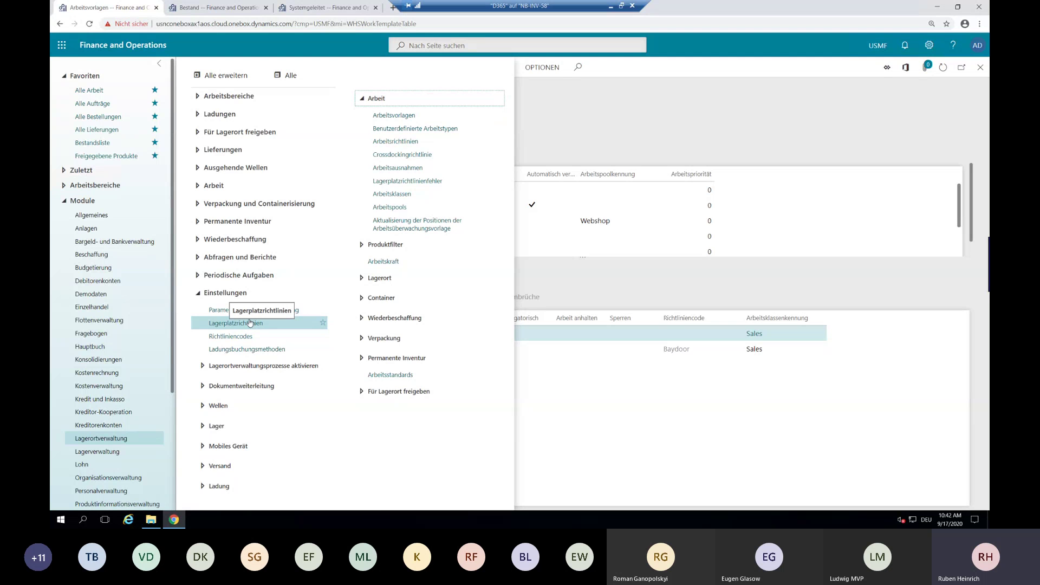
# Open Lagerplatzrichtlinien with work order type Aufträge.
pyautogui.click(250, 322)
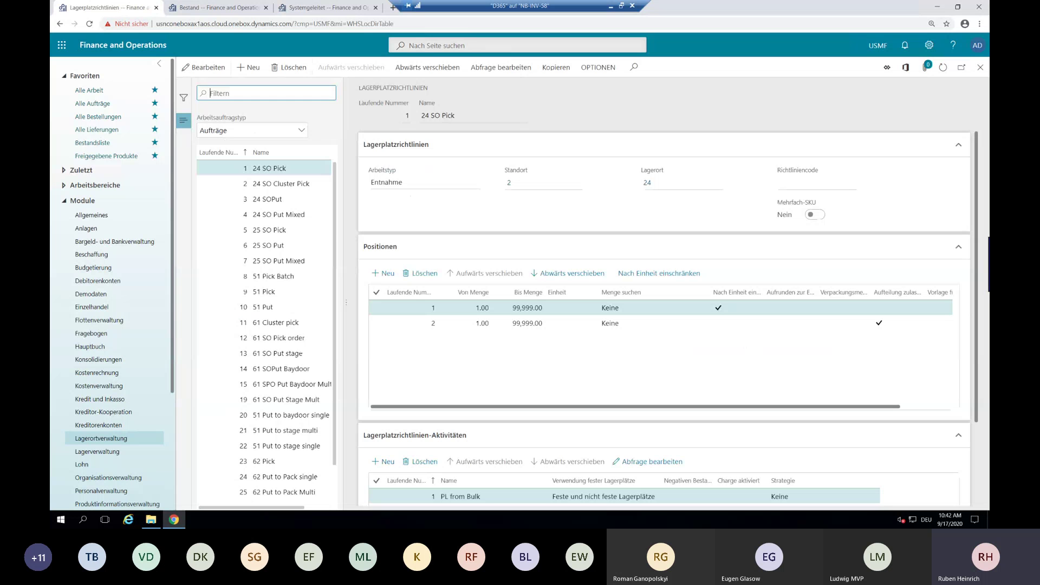
pyautogui.click(287, 134)
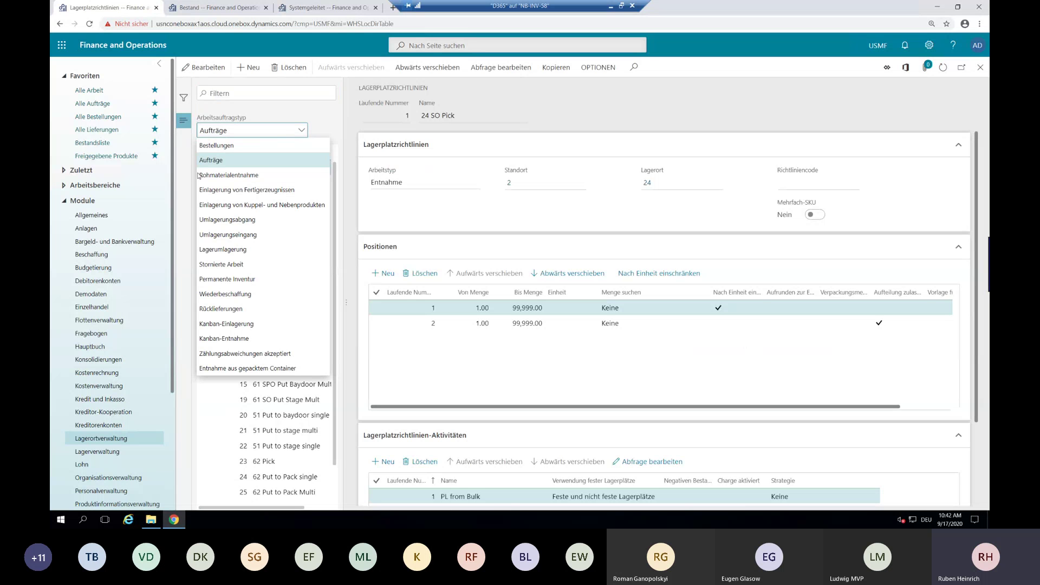
pyautogui.click(213, 162)
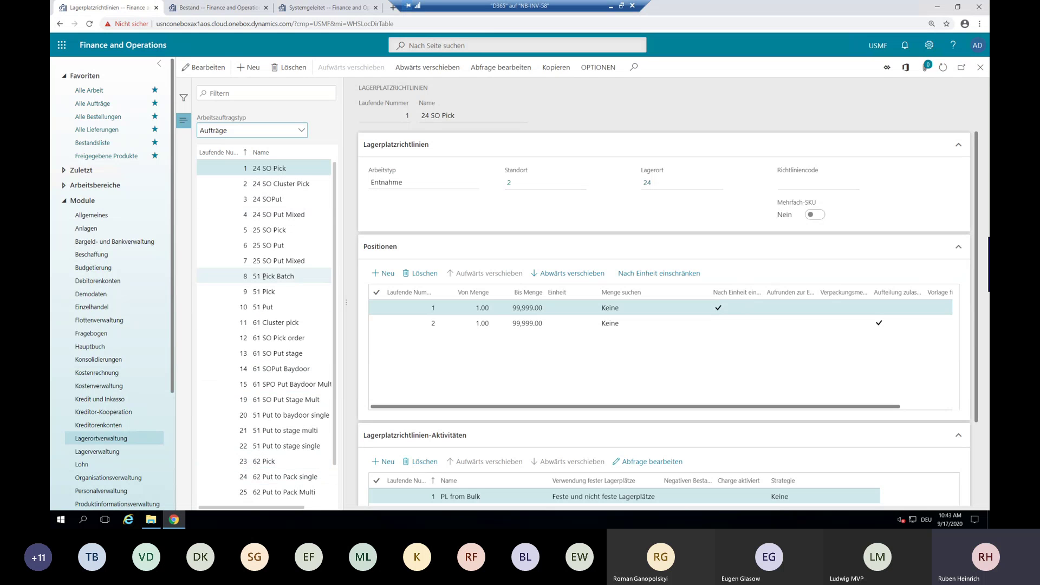
pyautogui.scroll(-1, 241, 170)
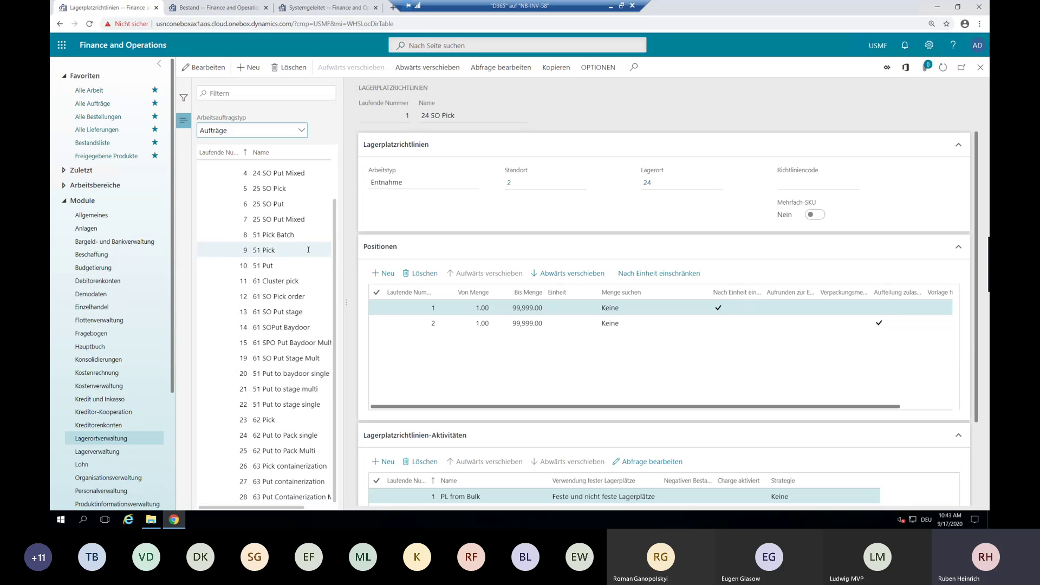
pyautogui.scroll(1, 271, 298)
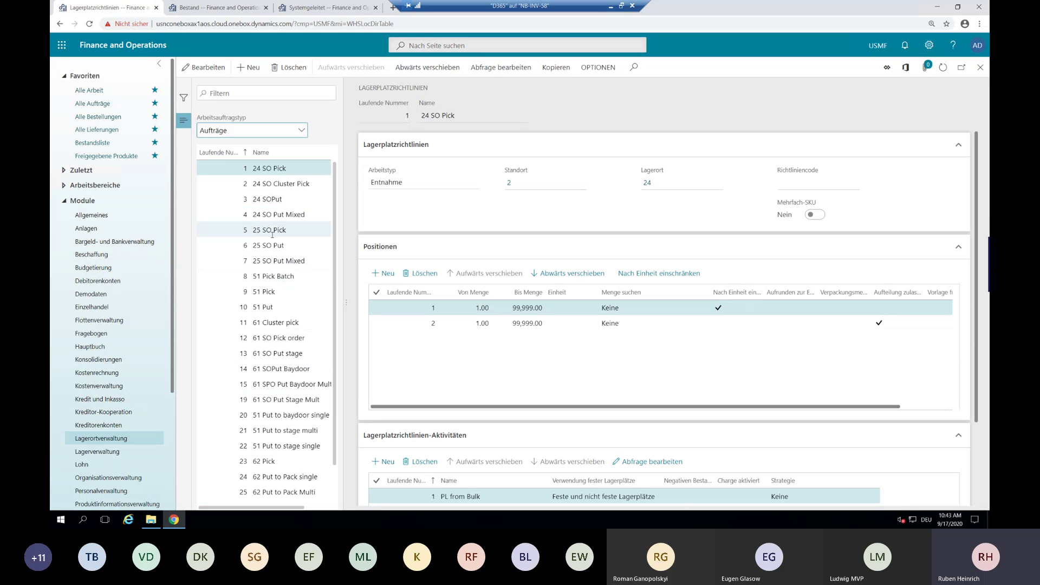
pyautogui.scroll(-1, 274, 325)
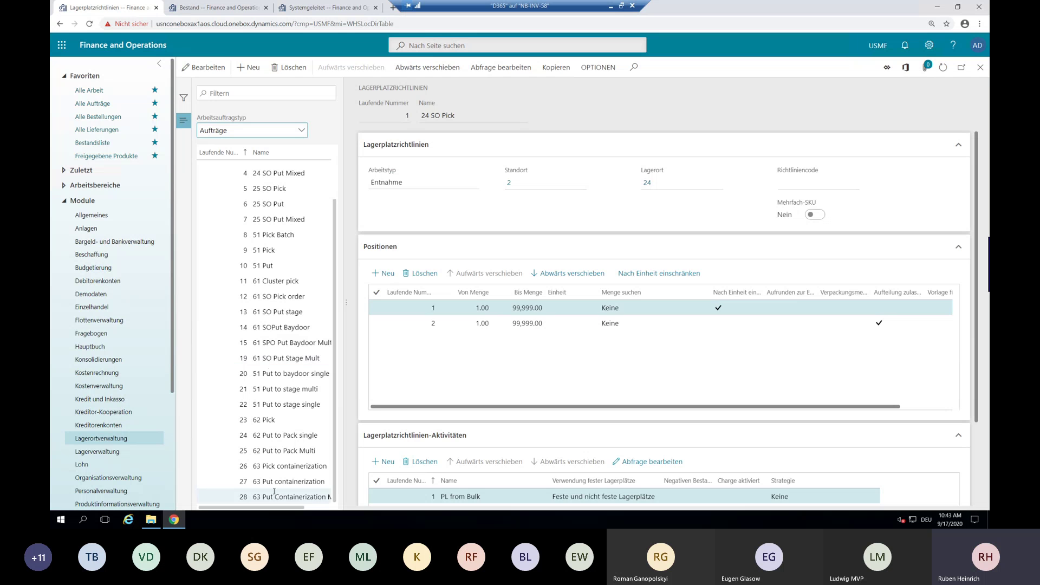
pyautogui.scroll(1, 273, 314)
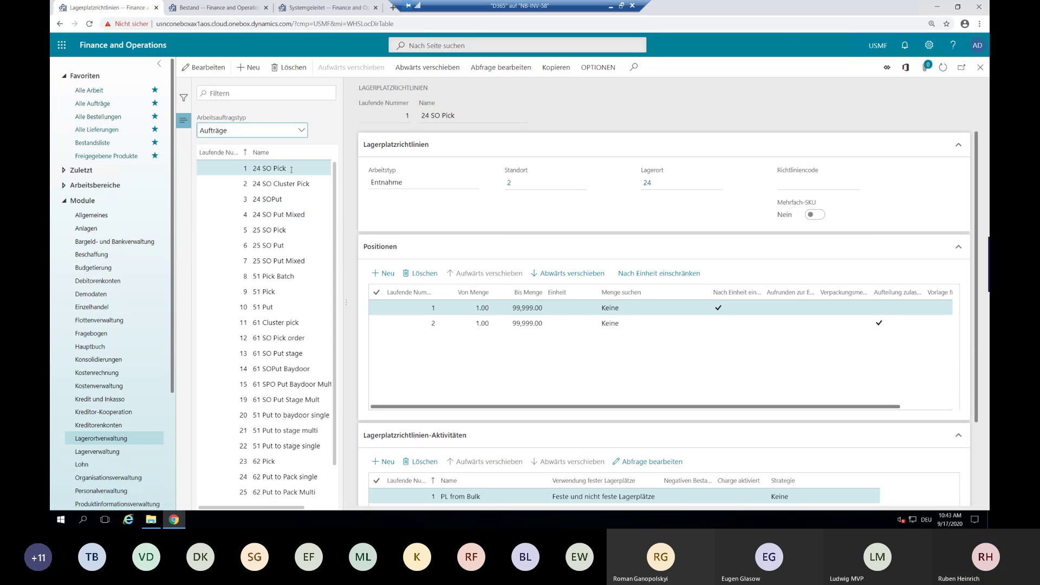
# Review 24 SO Pick's query criterion excluding Auftragsgrundlage INET and close it with OK.
pyautogui.click(247, 170)
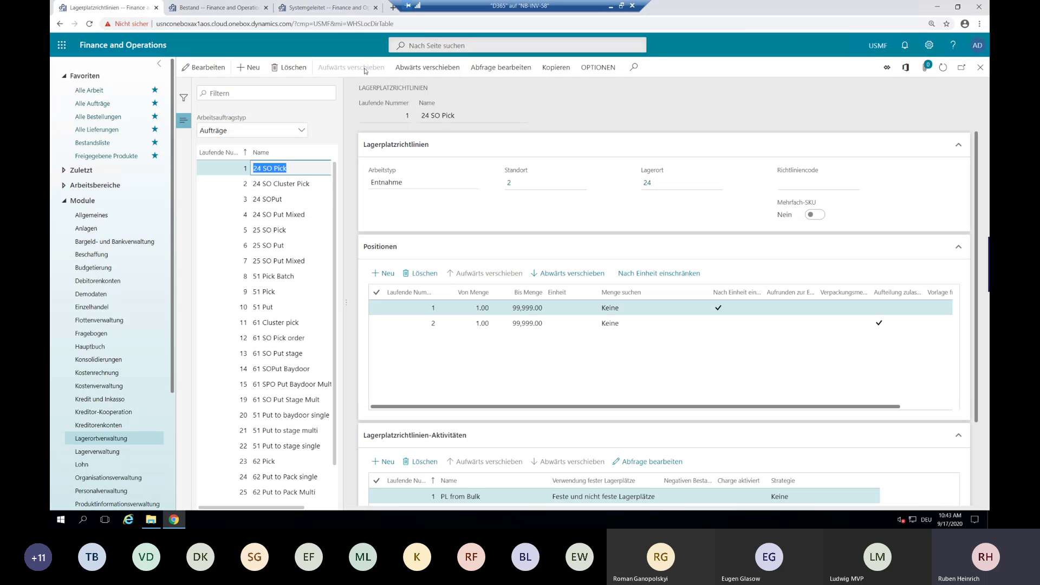
pyautogui.click(504, 72)
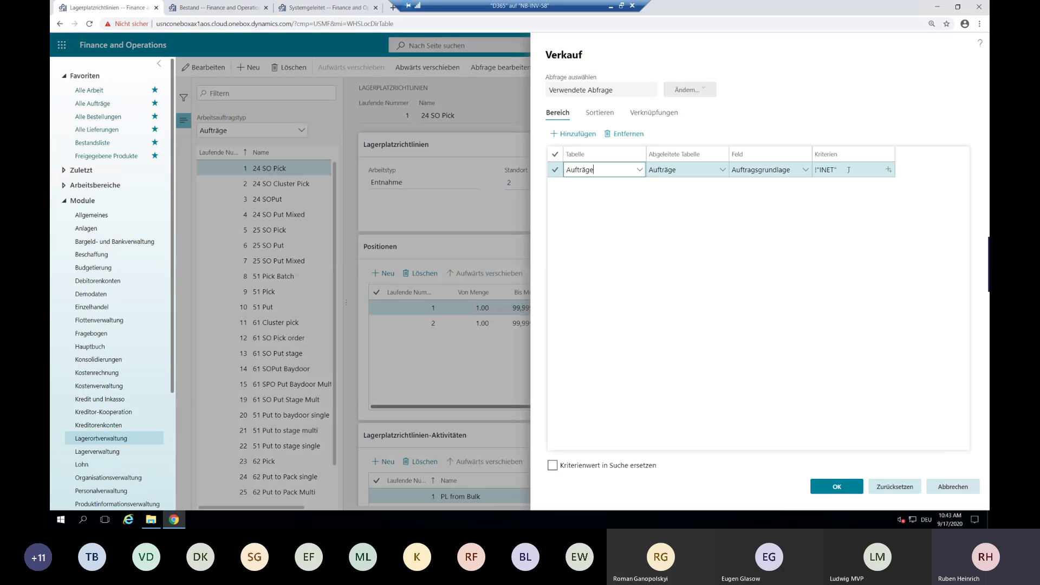
pyautogui.click(848, 170)
pyautogui.click(773, 268)
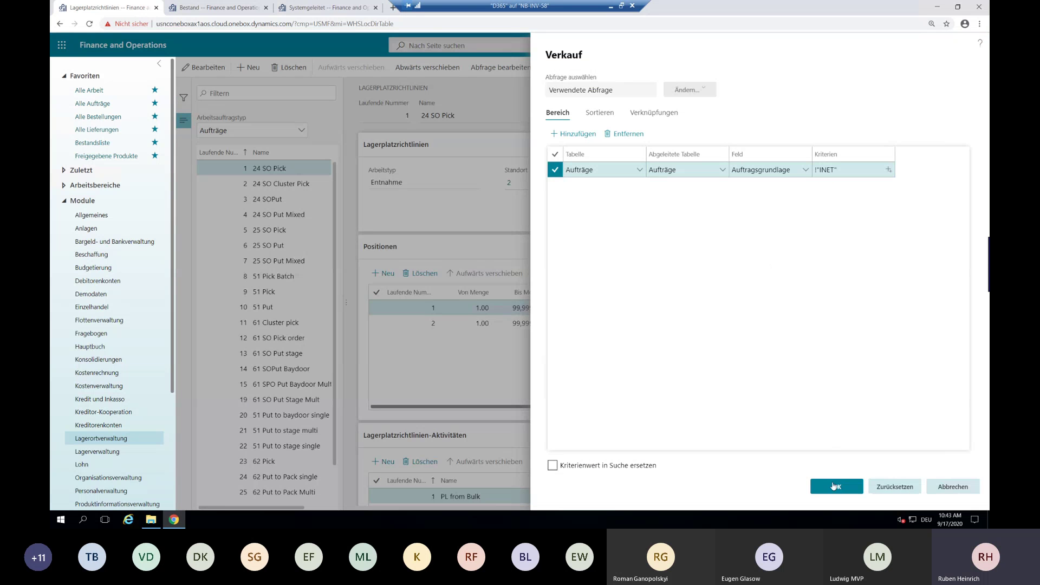
pyautogui.click(835, 486)
# Browse the directives 24 SO Cluster Pick, 24 SOPut and 61 Cluster pick, returning to 24 SO Pick.
pyautogui.click(271, 165)
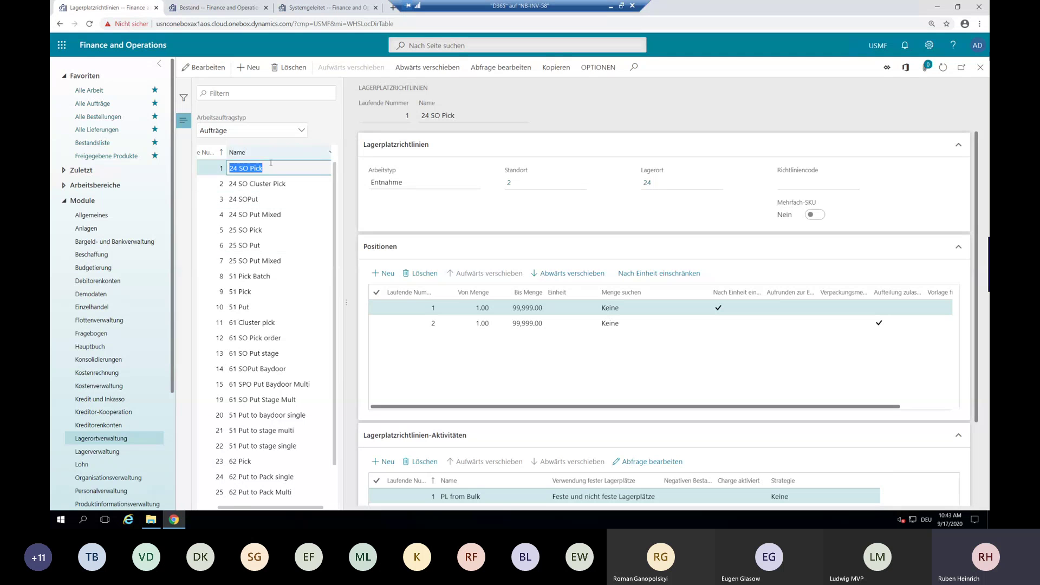
pyautogui.click(271, 164)
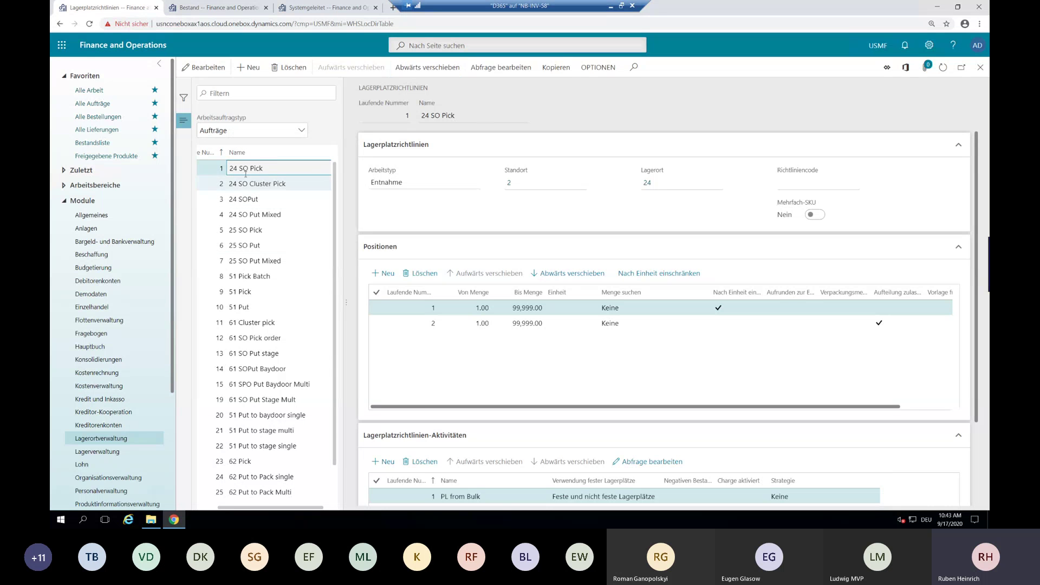
pyautogui.click(224, 170)
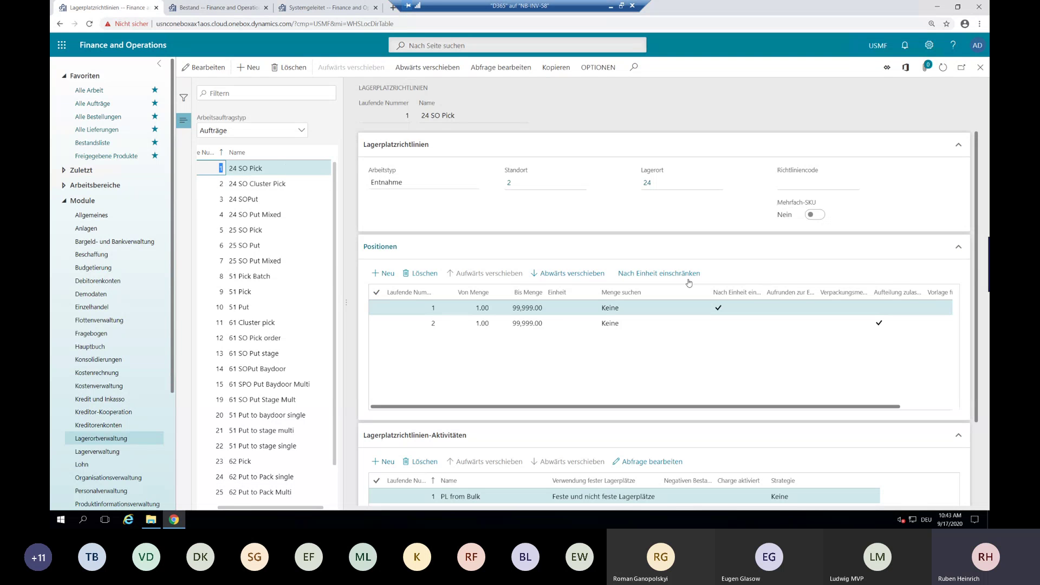
pyautogui.click(290, 184)
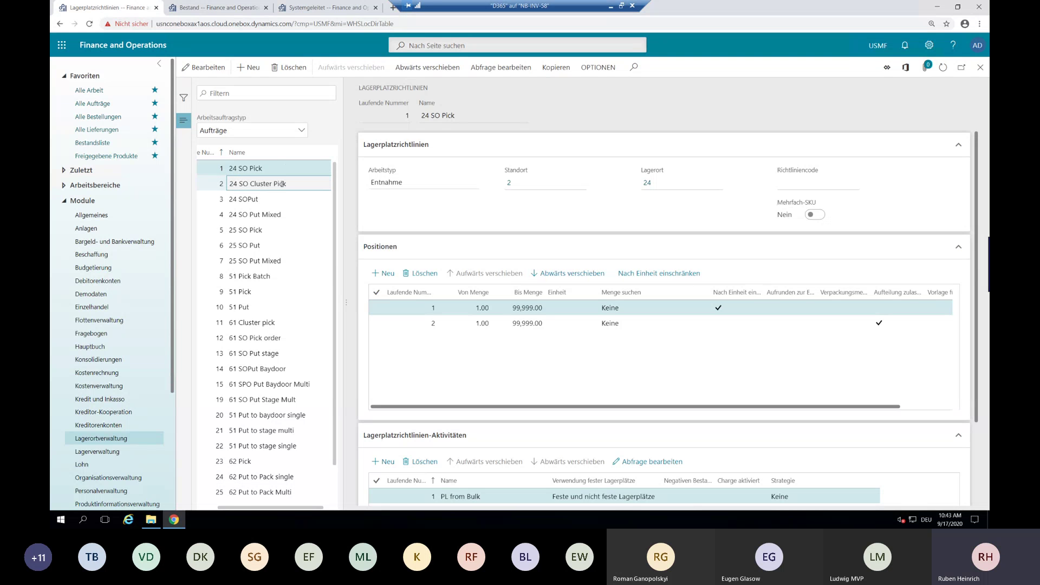
pyautogui.click(291, 199)
pyautogui.press('Down')
pyautogui.press('Down')
pyautogui.press('Down')
pyautogui.press('Down')
pyautogui.press('Down')
pyautogui.press('Down')
pyautogui.press('Down')
pyautogui.press('Down')
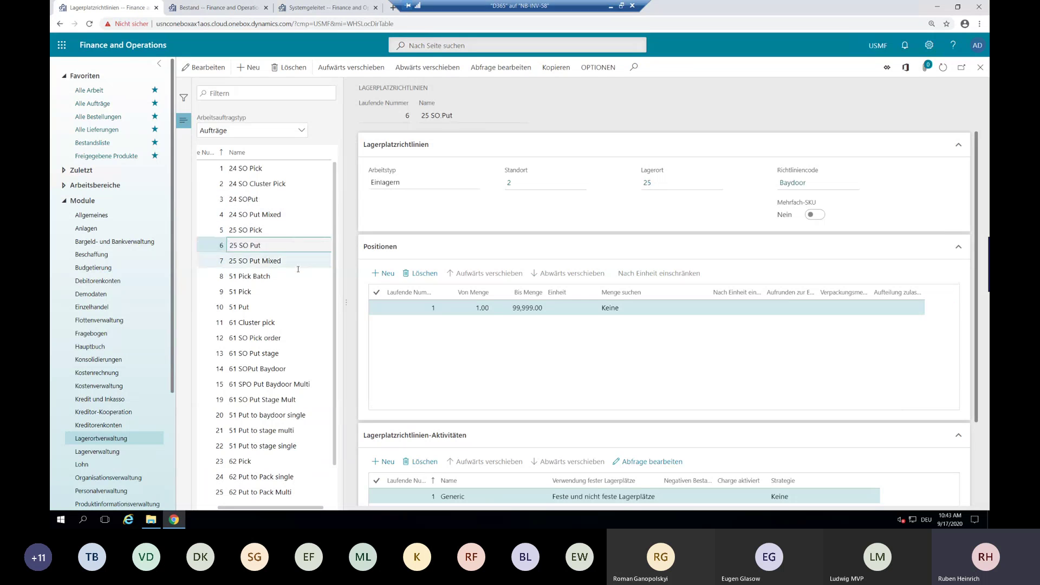
pyautogui.click(283, 169)
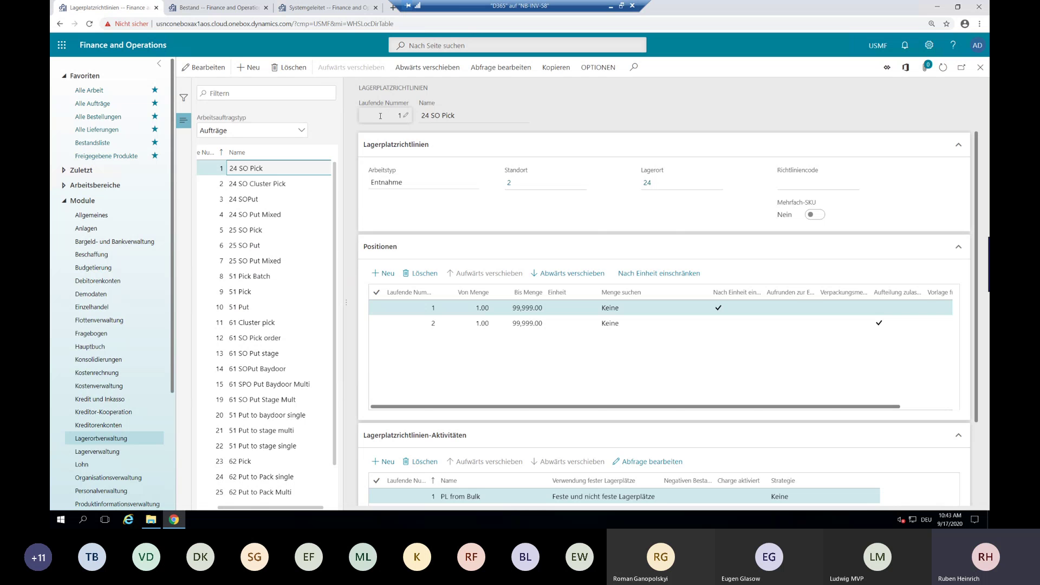
# Check 24 SO Pick line 1's unit restriction to PL, then select line 2 using From Floor.
pyautogui.moveTo(381, 116)
pyautogui.moveTo(247, 169); pyautogui.dragTo(228, 168)
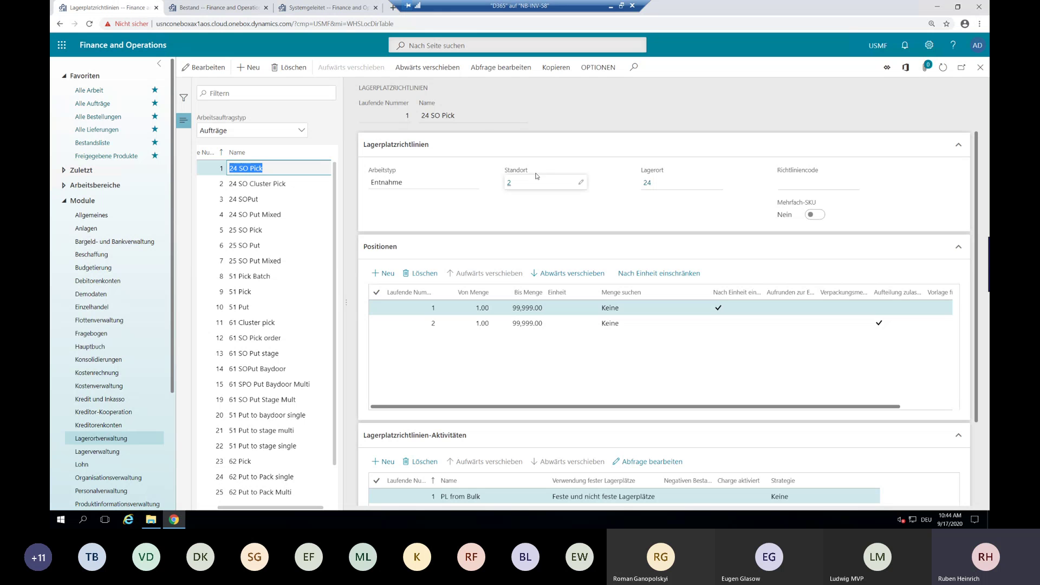
pyautogui.click(469, 308)
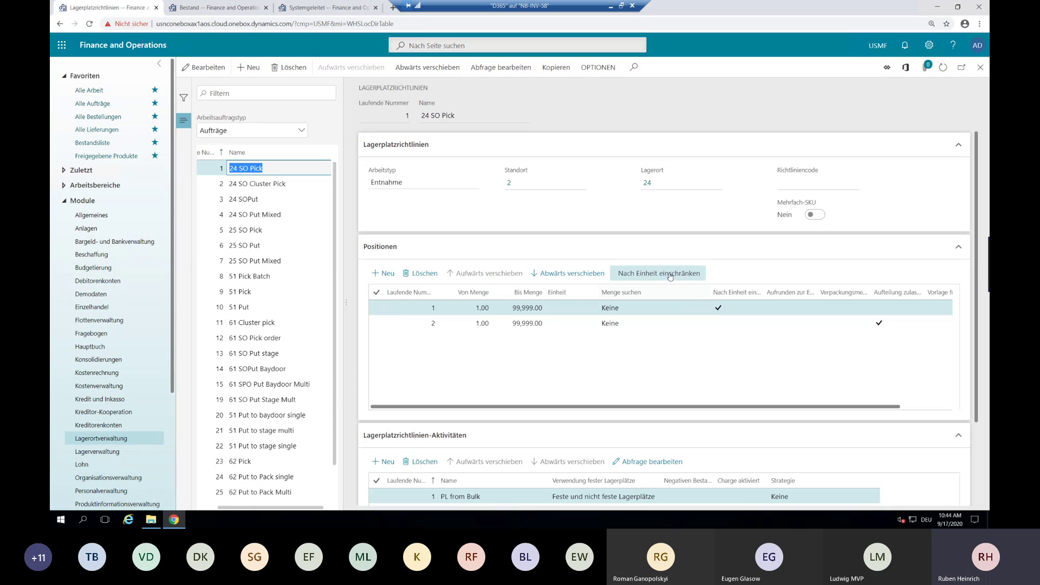
pyautogui.click(686, 273)
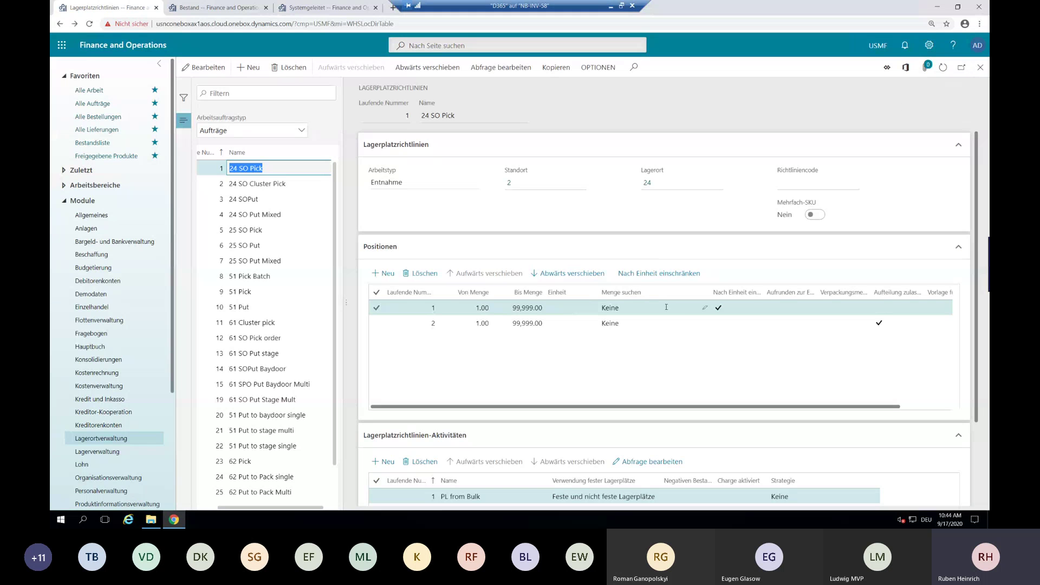
pyautogui.click(650, 324)
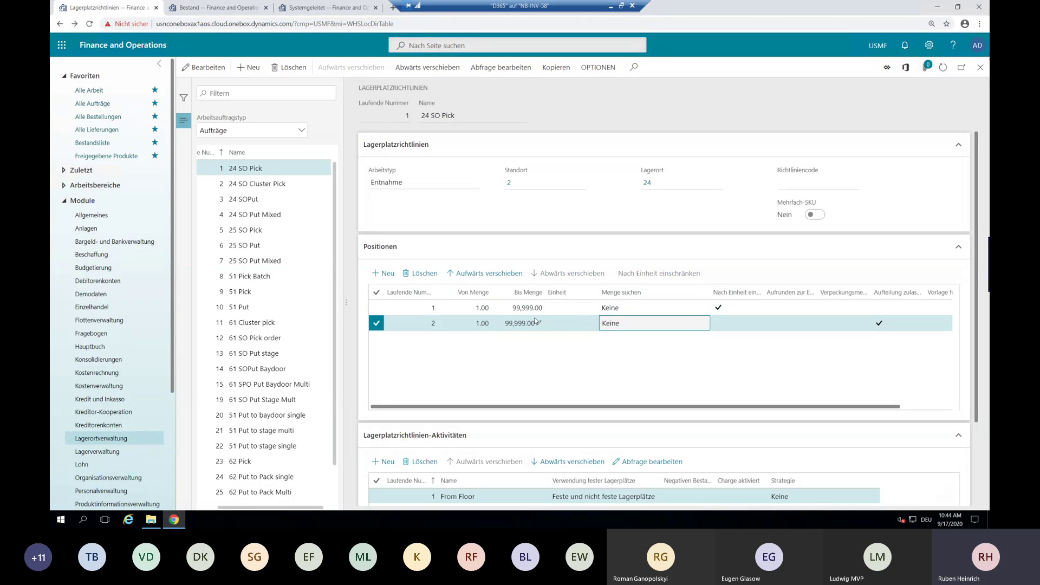
pyautogui.hscroll(1, 535, 320)
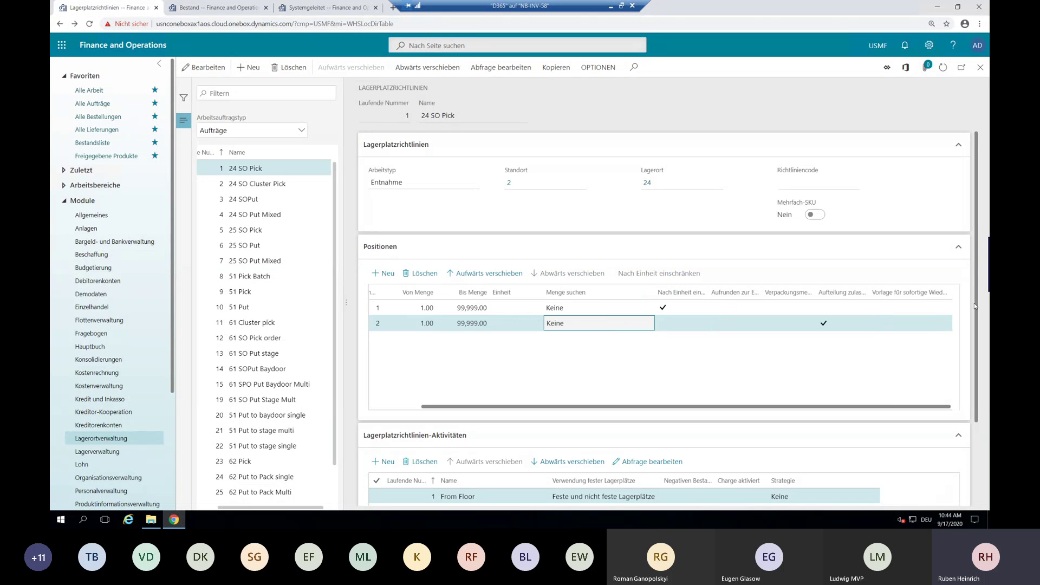
pyautogui.scroll(-2, 976, 306)
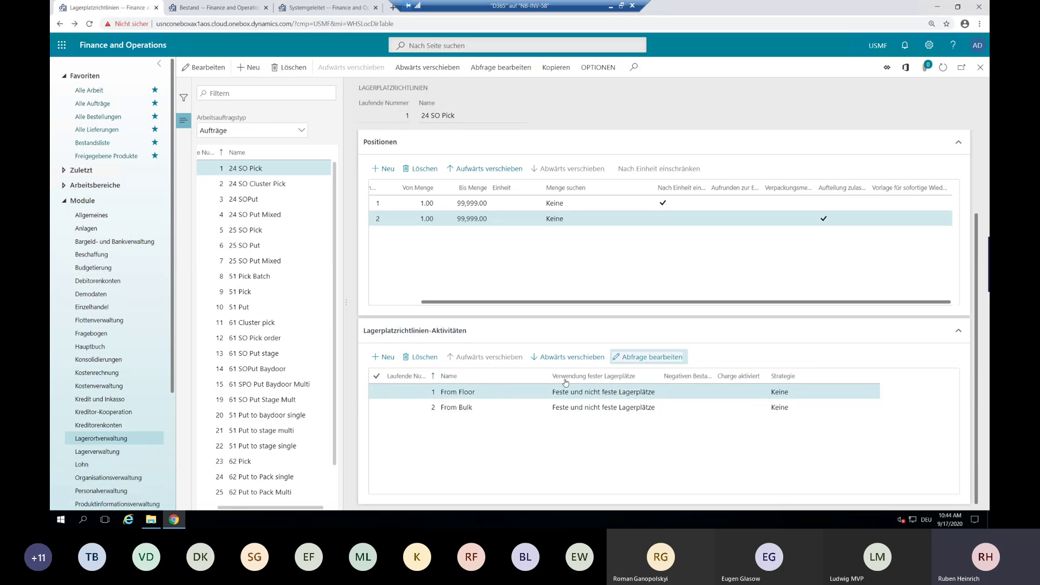
pyautogui.moveTo(491, 391); pyautogui.dragTo(422, 386)
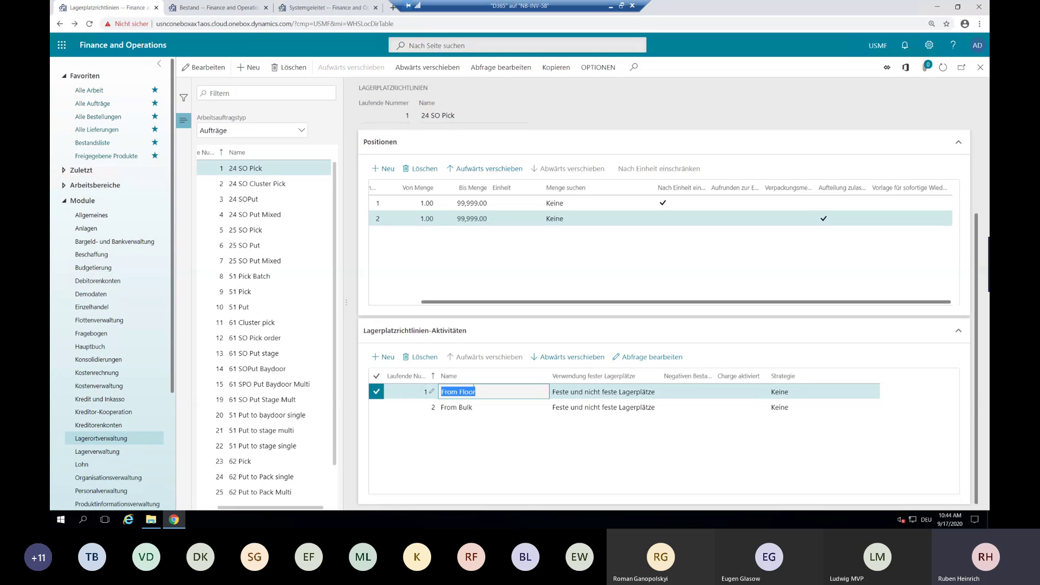
pyautogui.click(650, 358)
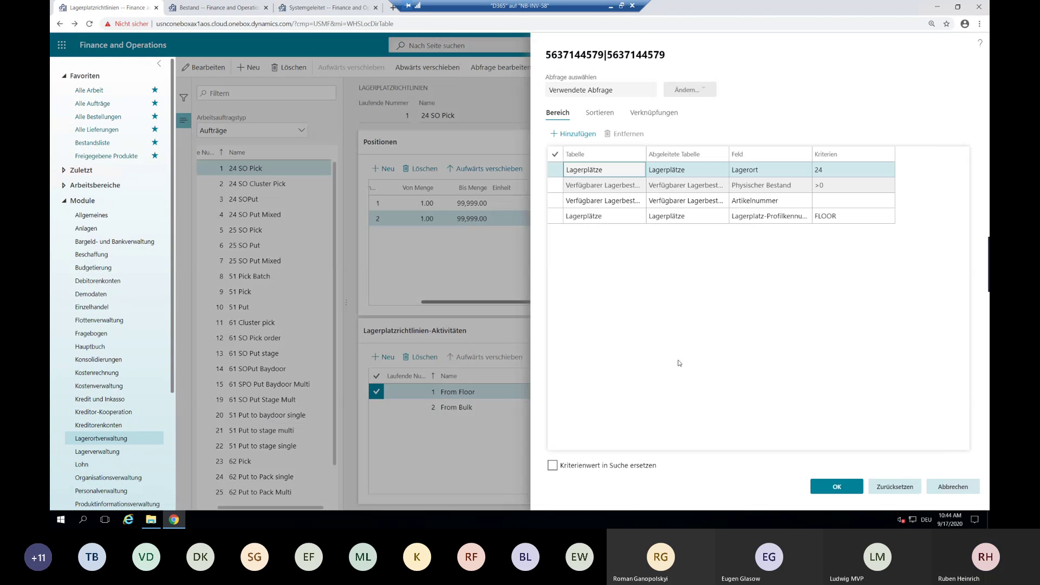
pyautogui.click(821, 170)
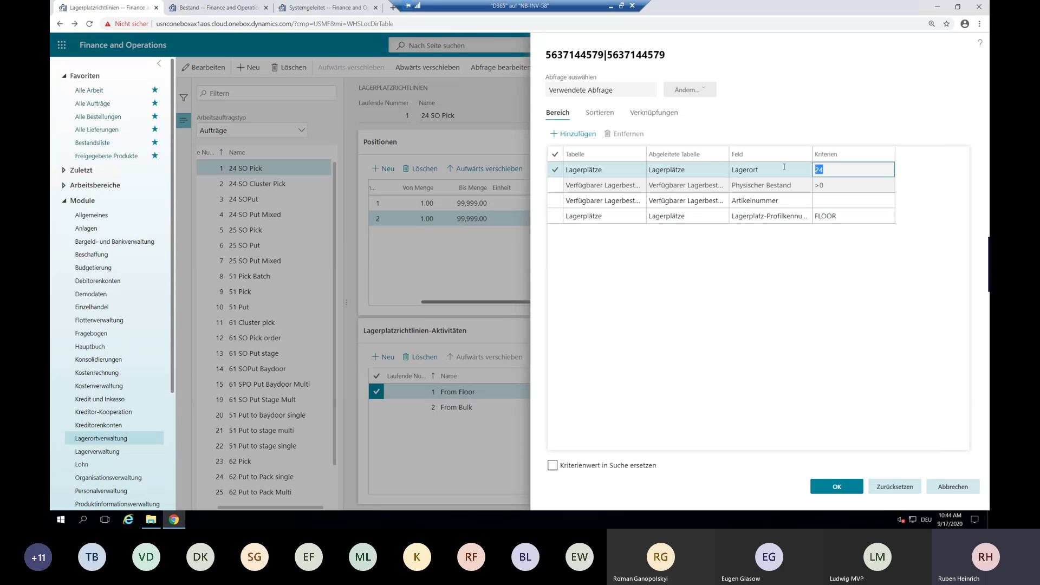
pyautogui.moveTo(849, 217); pyautogui.dragTo(814, 216)
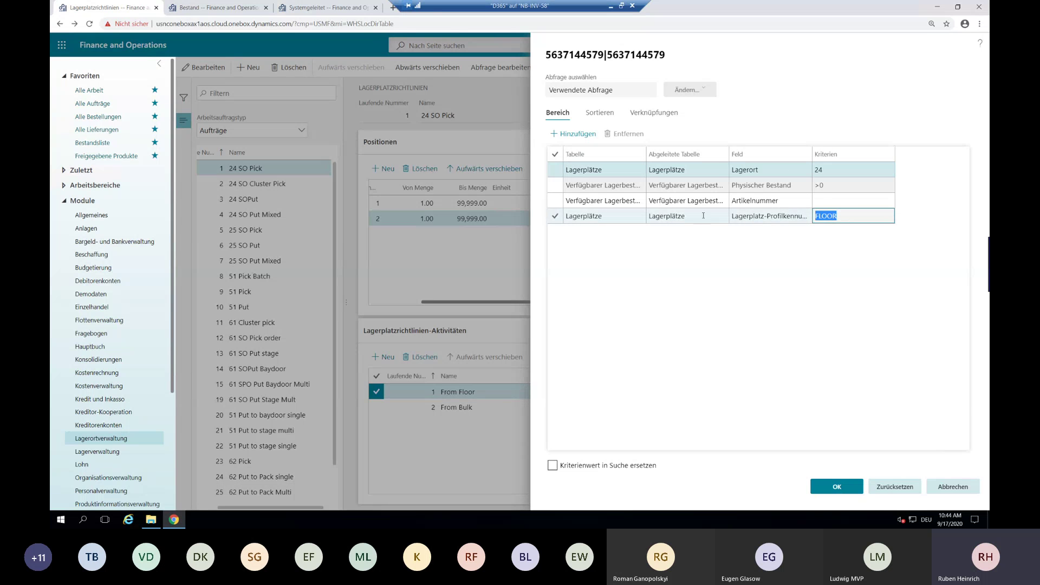
pyautogui.click(851, 215)
pyautogui.moveTo(852, 215); pyautogui.dragTo(814, 216)
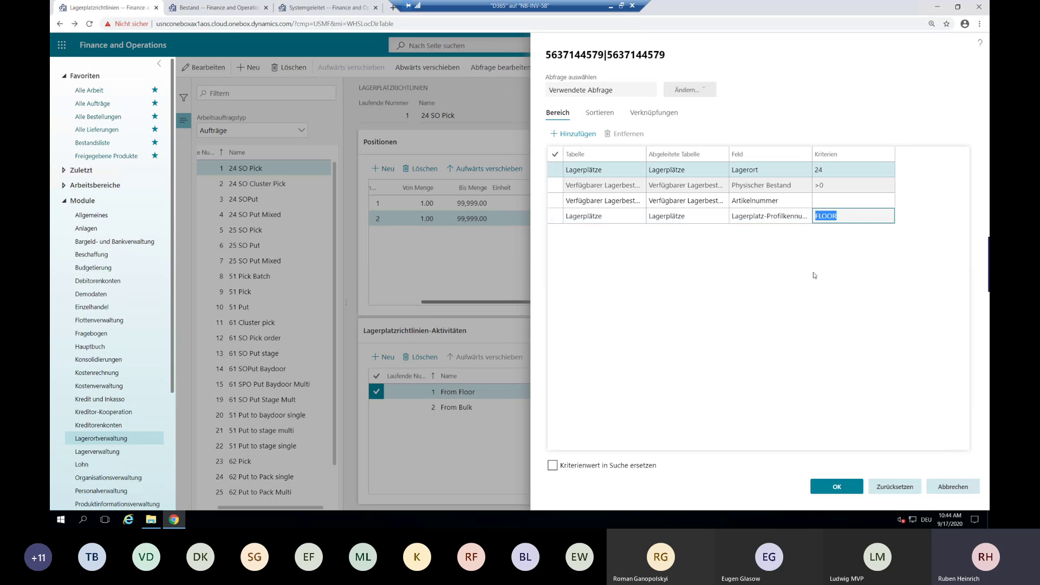
pyautogui.click(846, 293)
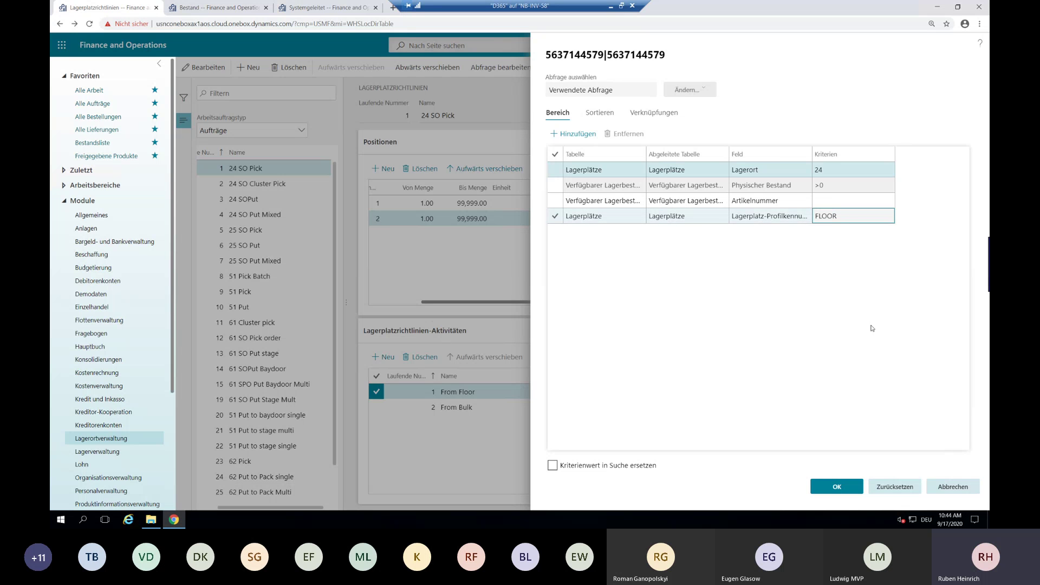
pyautogui.click(954, 487)
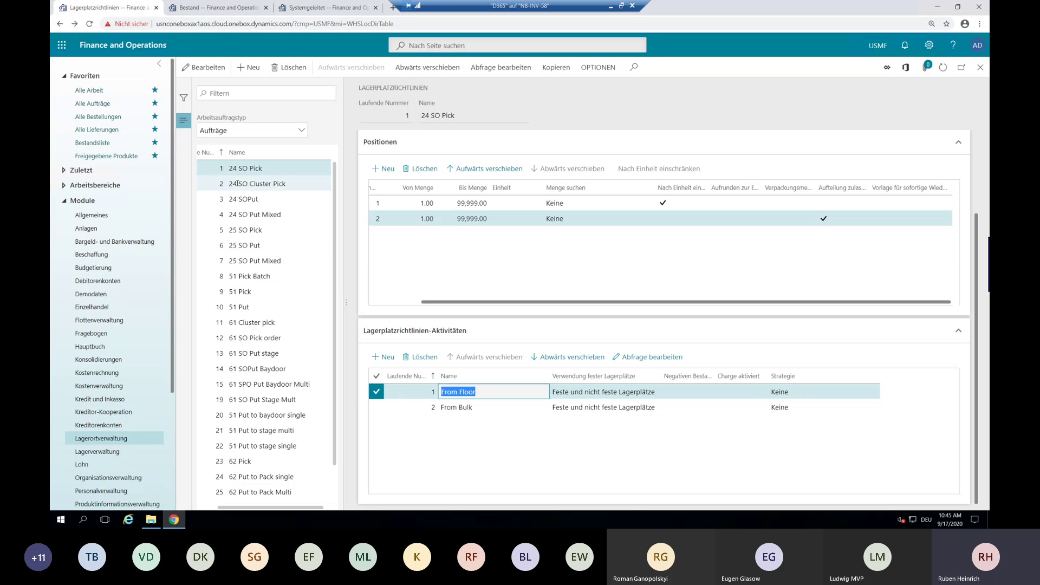
pyautogui.click(493, 407)
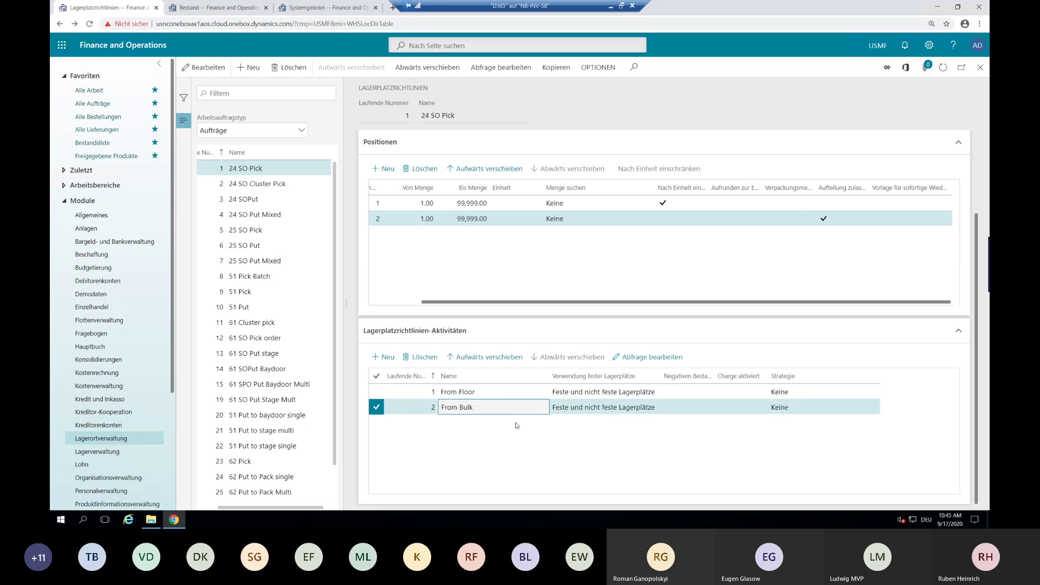
pyautogui.press('Up')
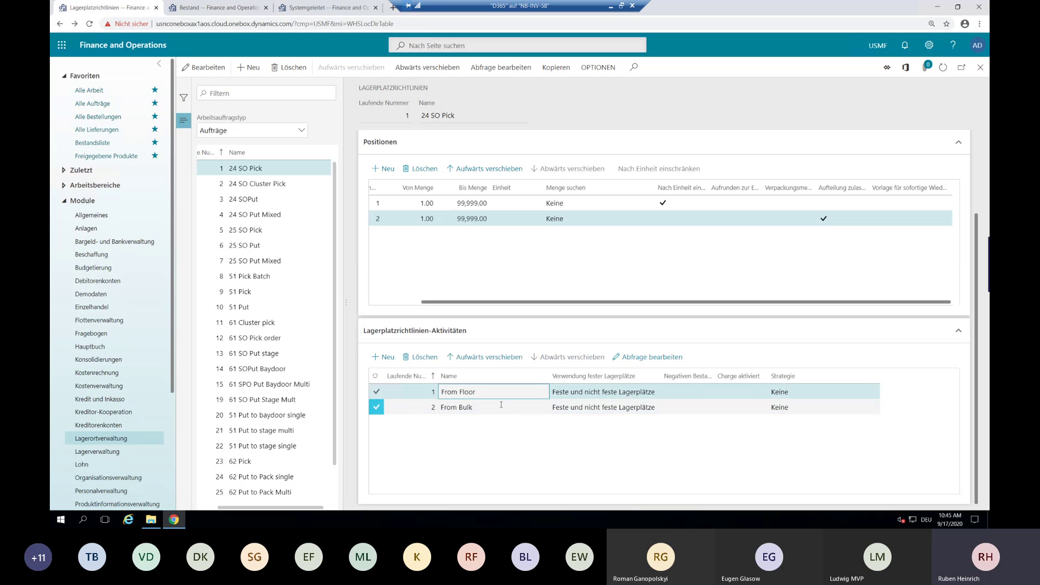
pyautogui.press('Down')
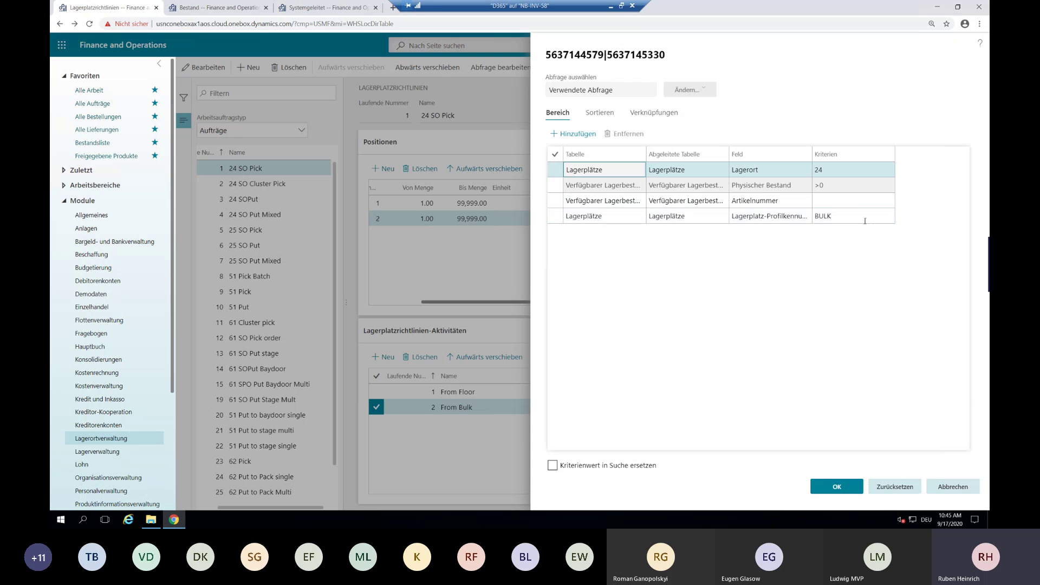
pyautogui.click(851, 215)
pyautogui.click(953, 486)
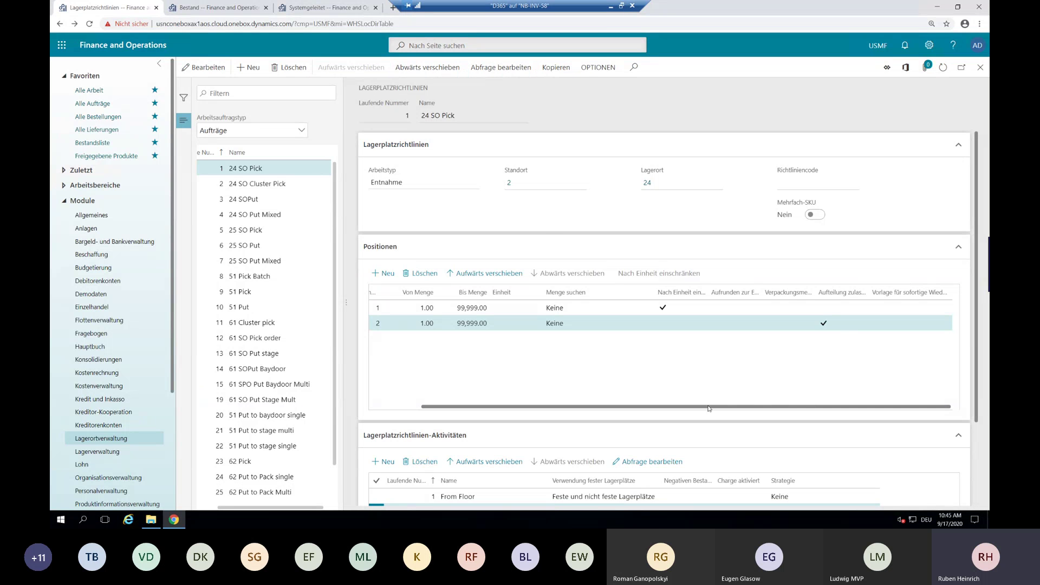
pyautogui.moveTo(683, 412); pyautogui.dragTo(631, 412)
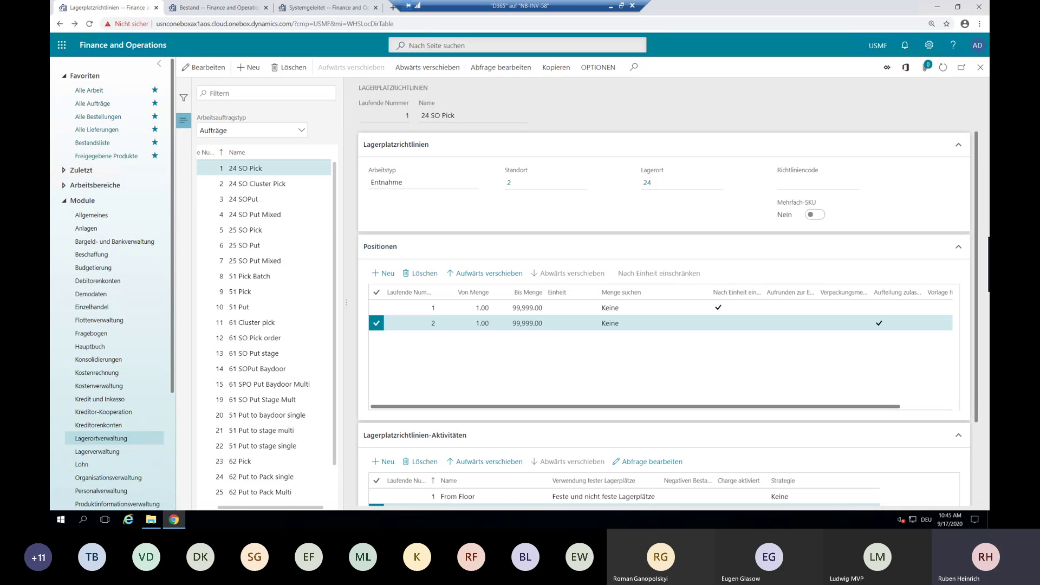
# Go to Lagerortverwaltung > Einstellungen > Mobiles Gerät > Menü für mobiles Gerät to see Main's structure.
pyautogui.click(103, 440)
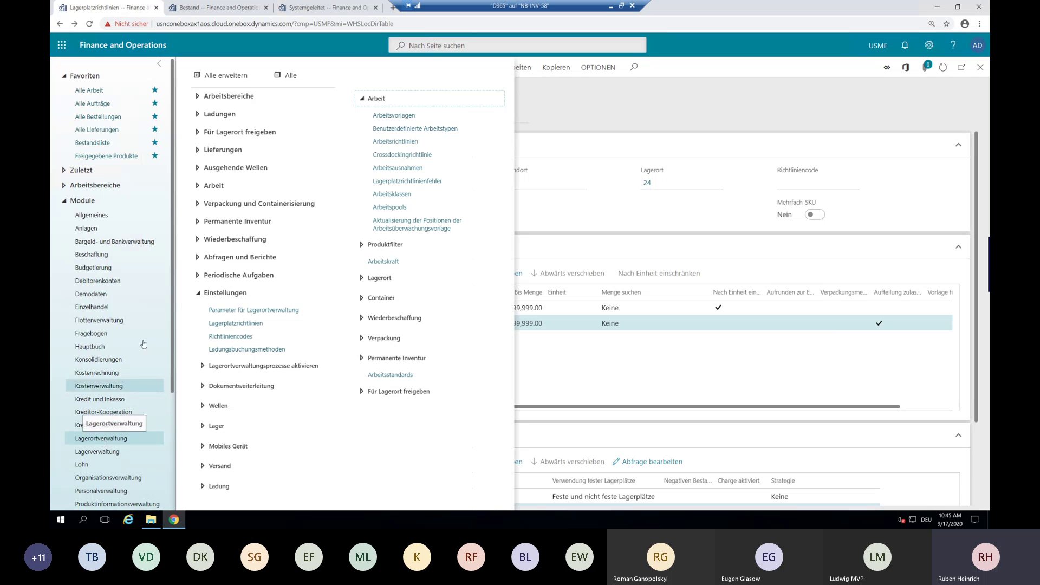
pyautogui.click(198, 295)
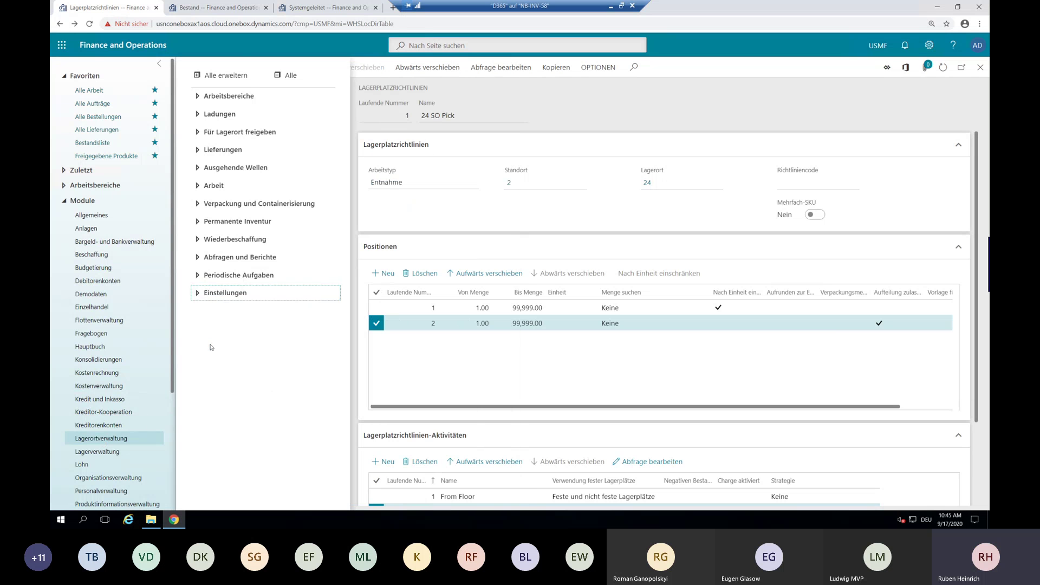
pyautogui.click(198, 293)
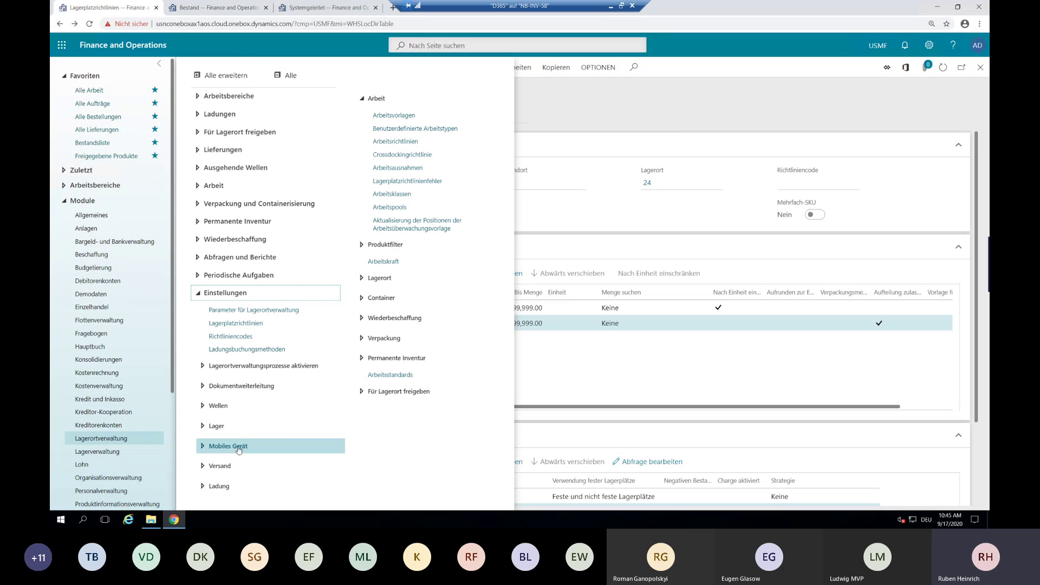
pyautogui.click(207, 450)
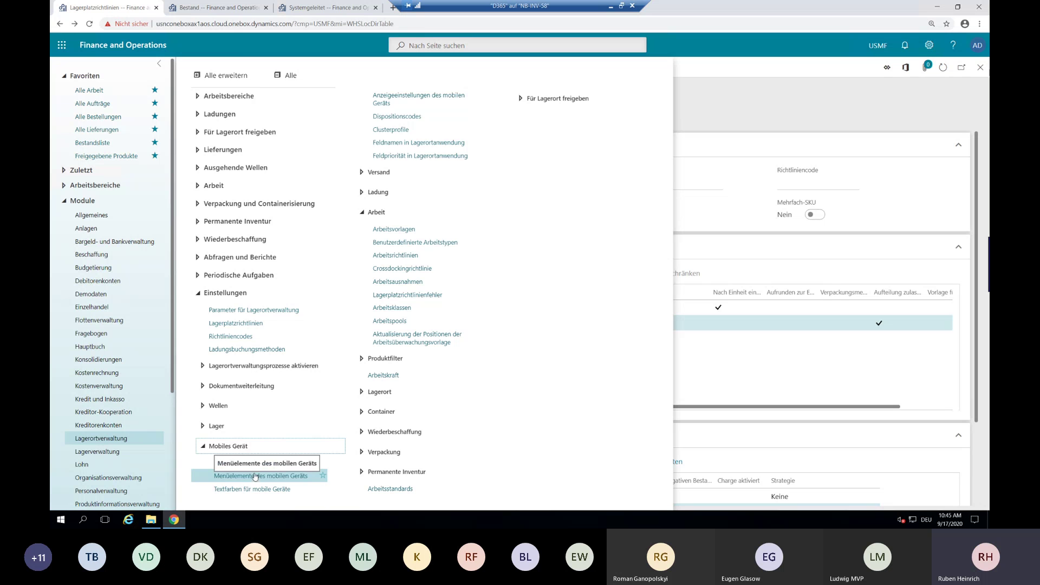
pyautogui.click(232, 462)
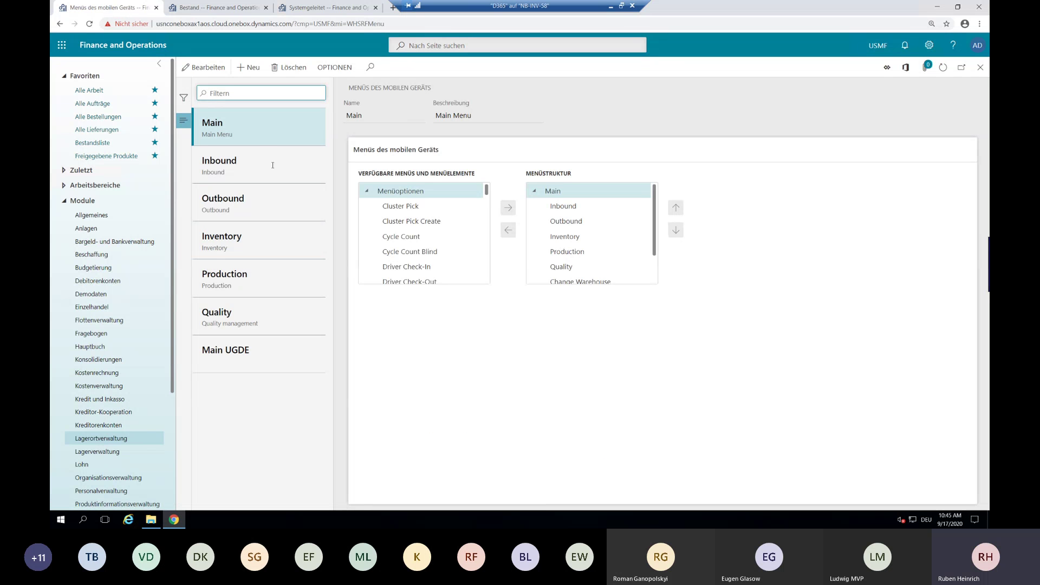
pyautogui.click(266, 162)
pyautogui.click(274, 128)
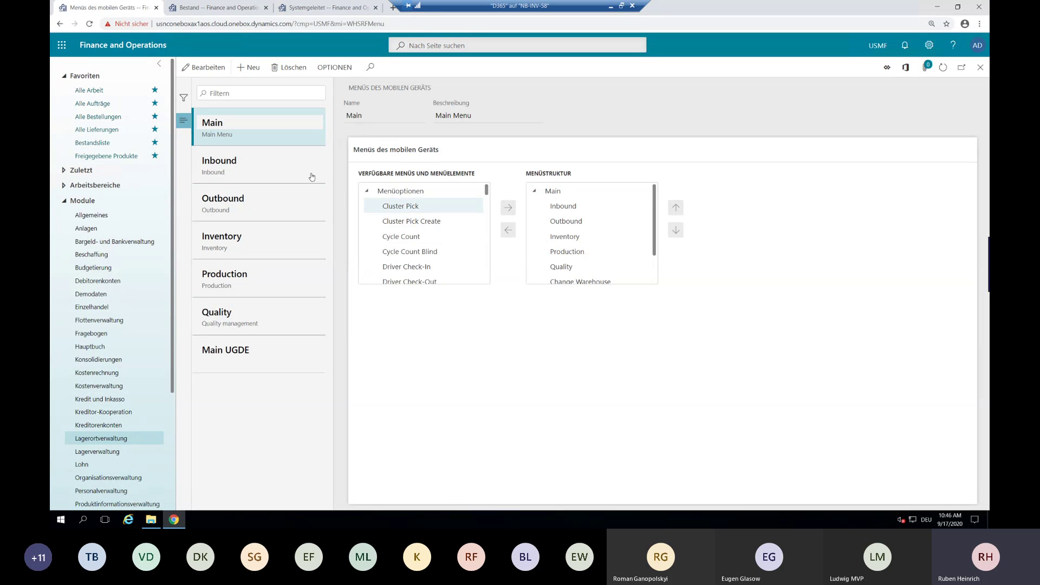
pyautogui.click(308, 9)
pyautogui.click(750, 117)
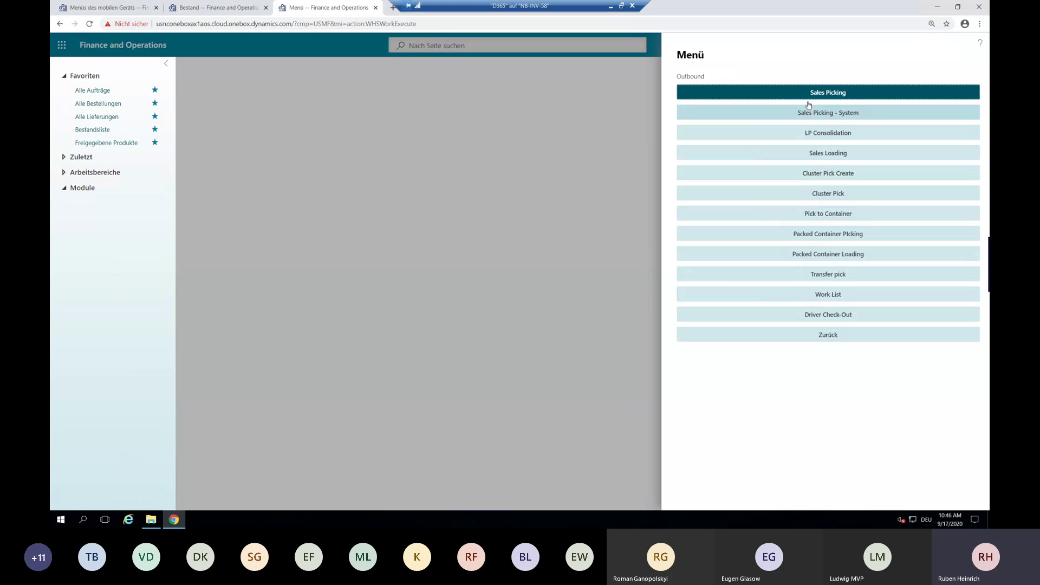
pyautogui.click(799, 337)
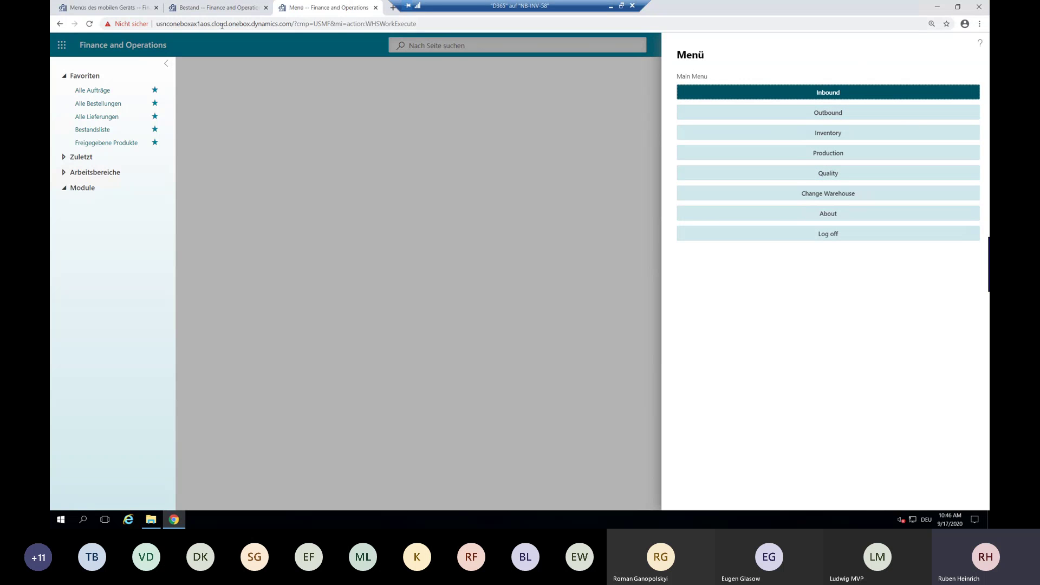
pyautogui.click(114, 9)
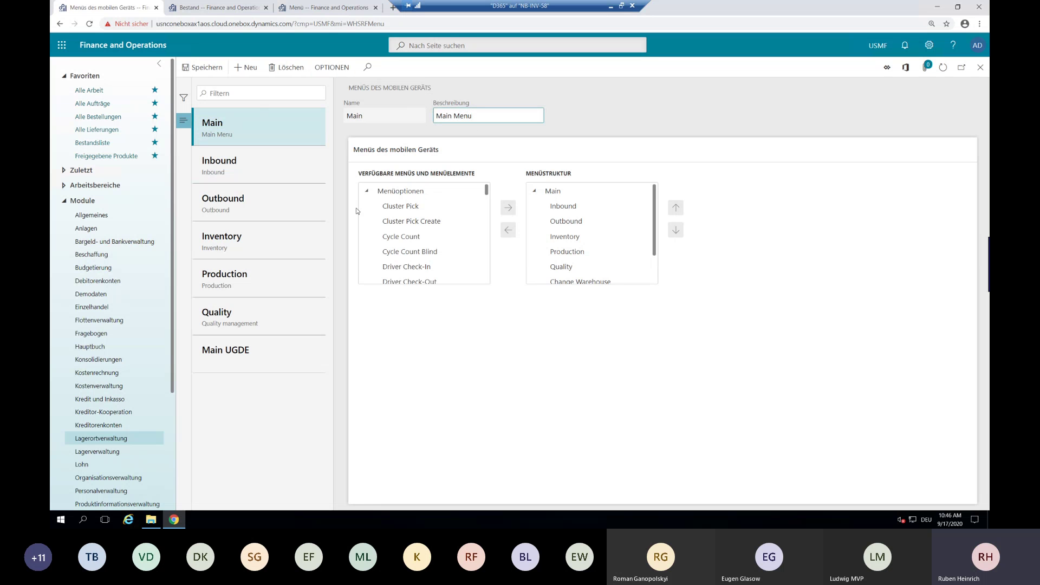
# Change the Inbound mobile menu's description to Wareneingang and save it.
pyautogui.click(233, 162)
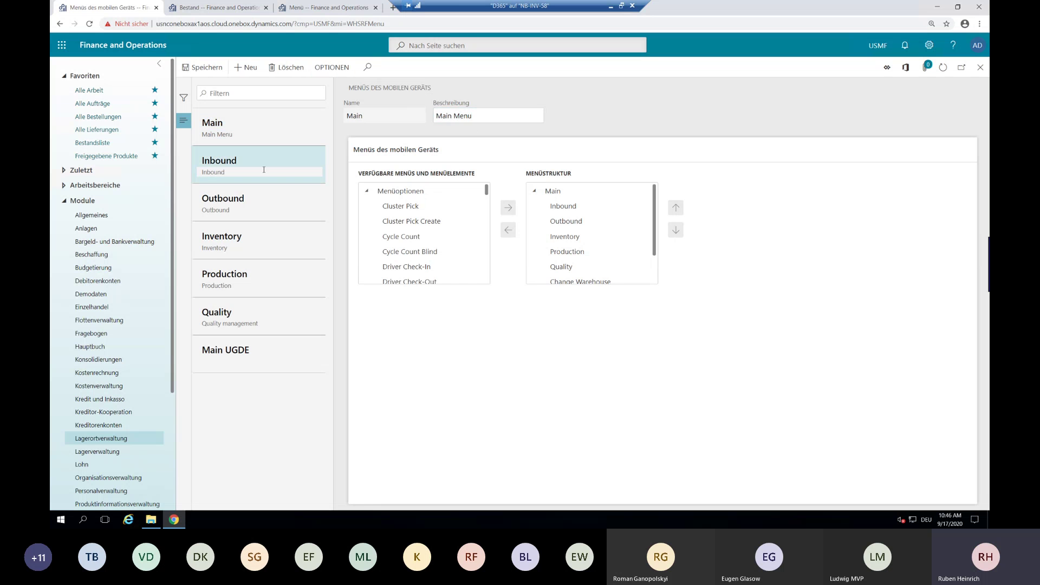
pyautogui.click(485, 115)
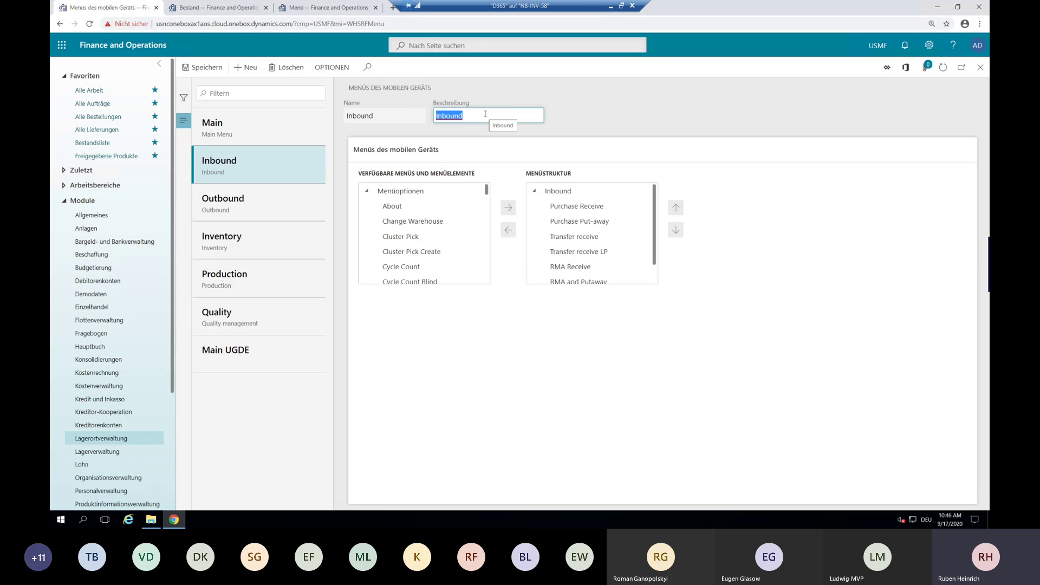
pyautogui.write('Wareneingang')
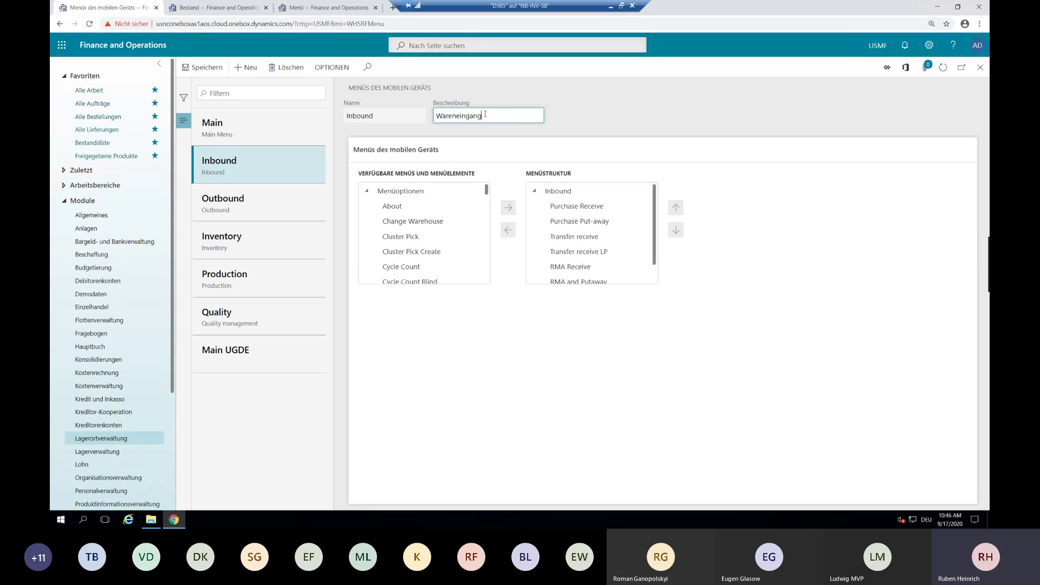
pyautogui.click(203, 68)
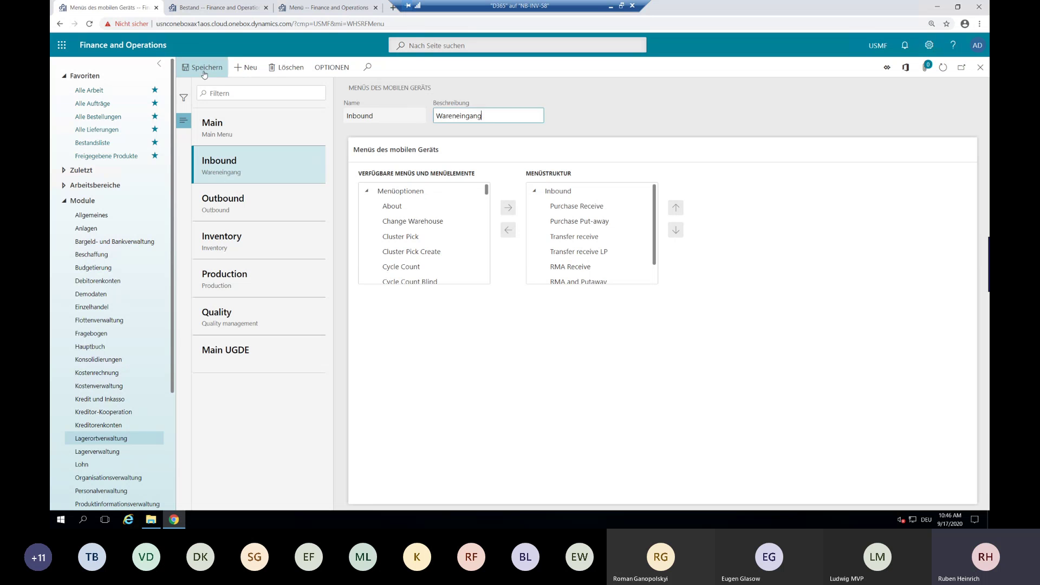
# Replace the Outbound mobile menu's description with Warenausgang and view the mobile preview.
pyautogui.click(270, 201)
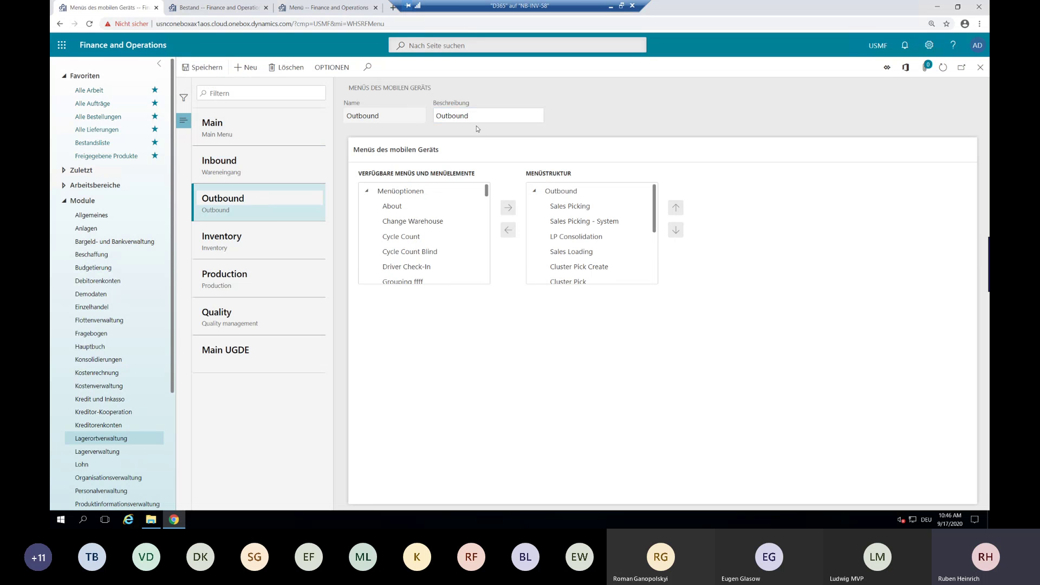
pyautogui.click(515, 116)
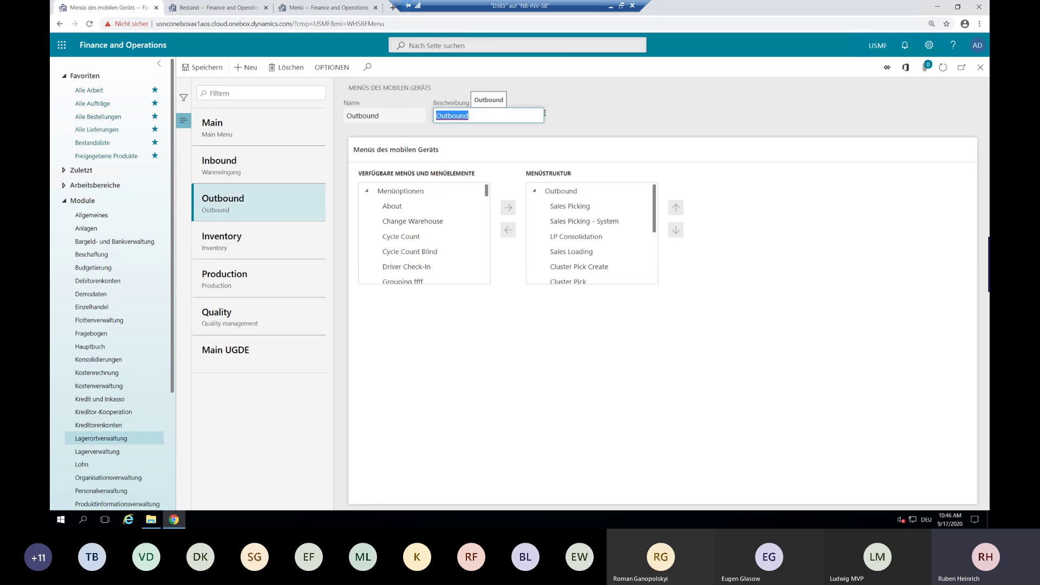
pyautogui.press('BackSpace')
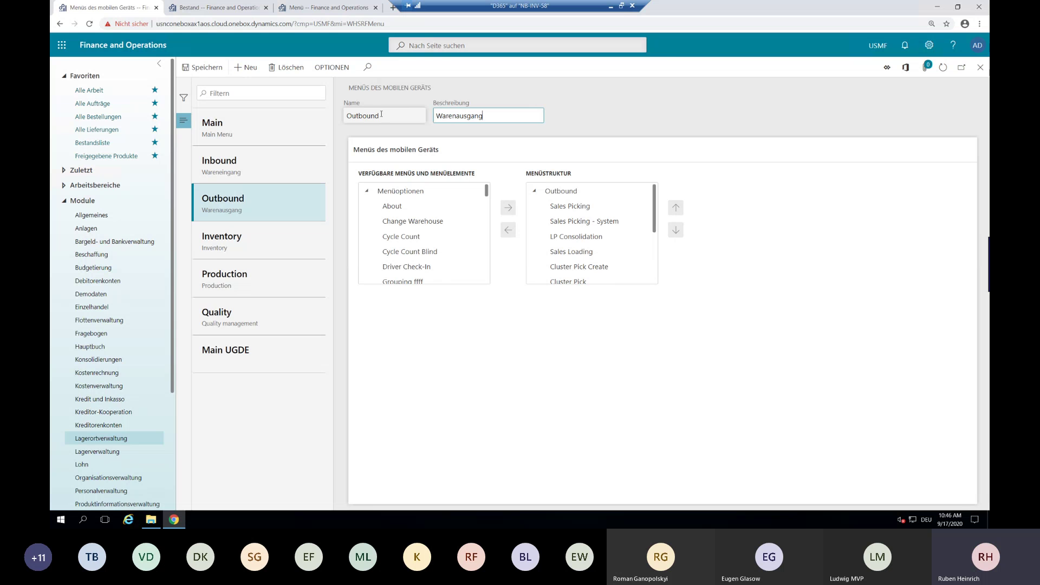
pyautogui.click(302, 8)
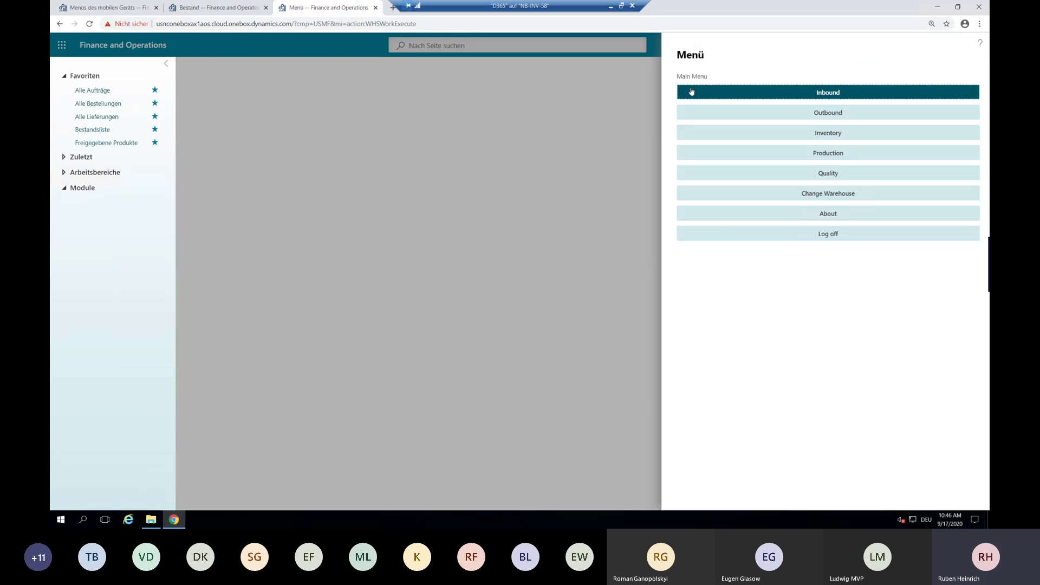
# Reload the mobile warehouse app and sign in again with the user ID and password.
pyautogui.click(459, 26)
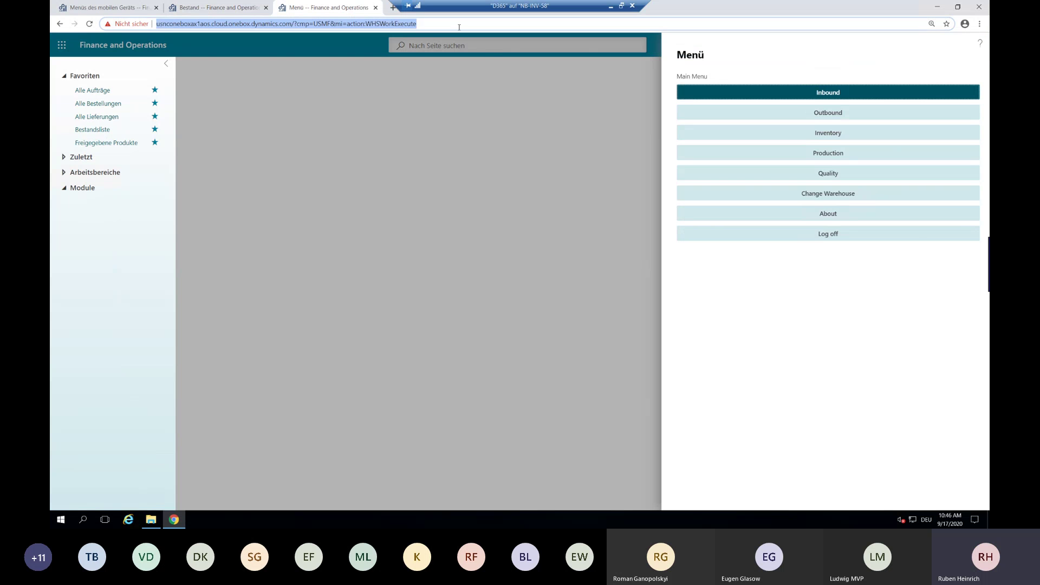
pyautogui.press('Return')
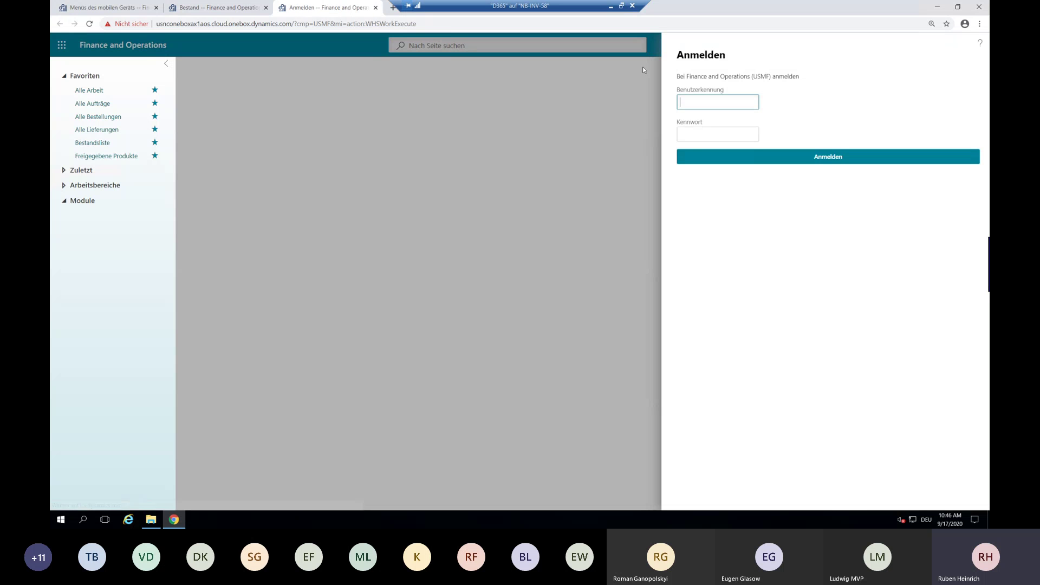
pyautogui.press('Tab')
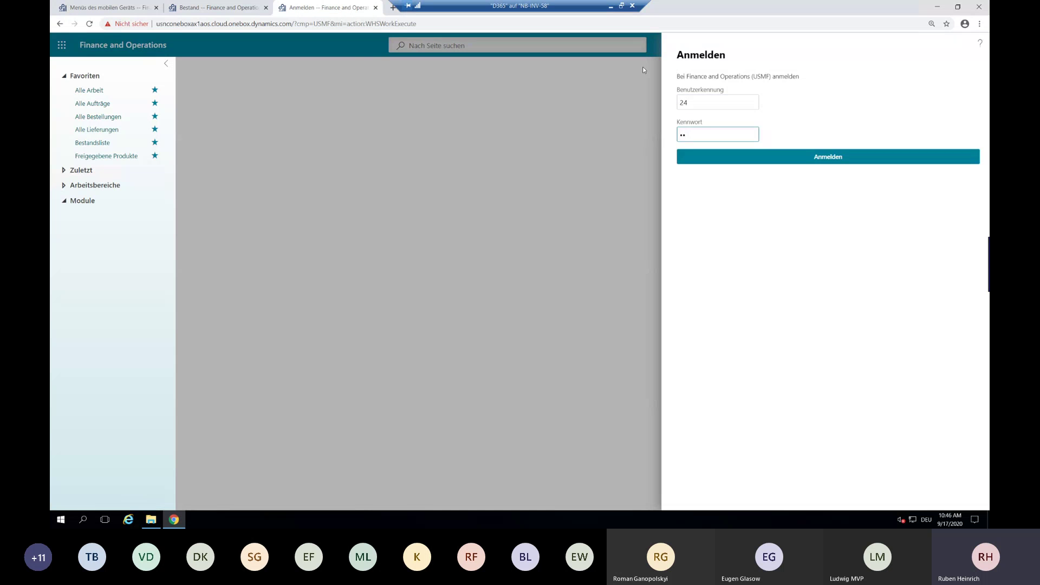
pyautogui.press('Return')
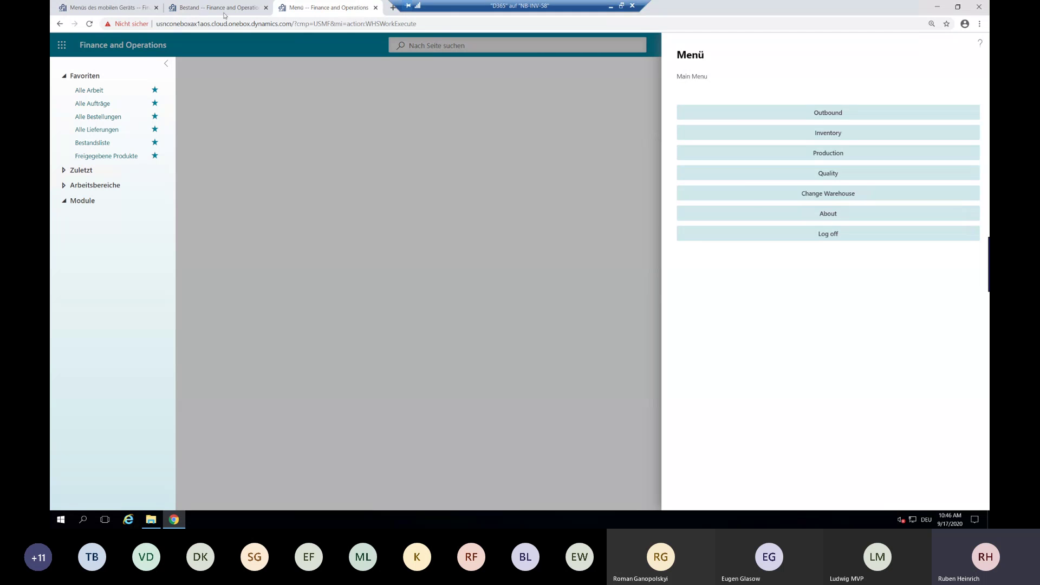
# Check the Inbound menu's structure, then reopen the Menü für mobiles Gerät setup page.
pyautogui.click(224, 12)
pyautogui.click(96, 11)
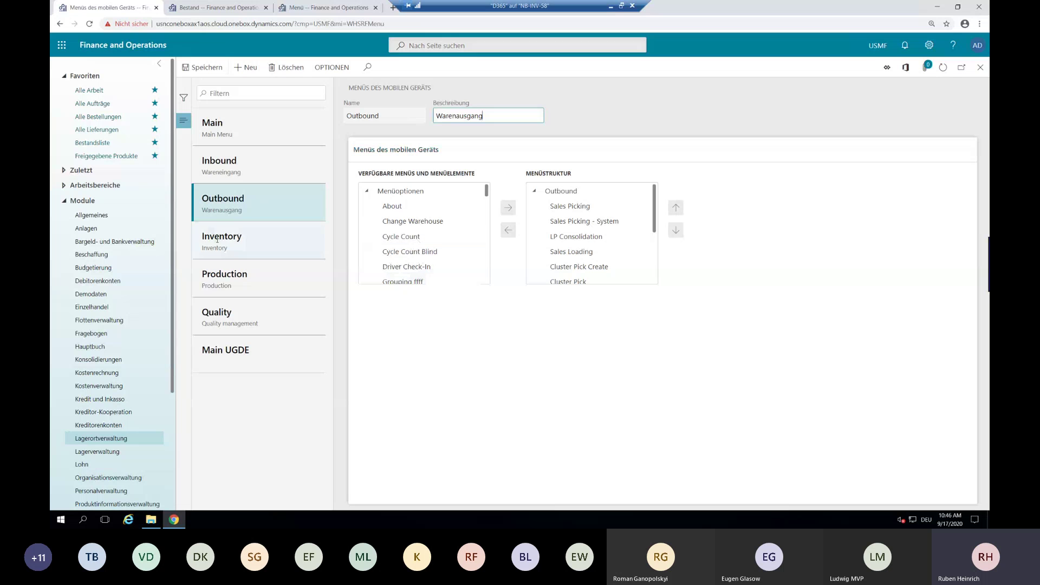
pyautogui.click(267, 165)
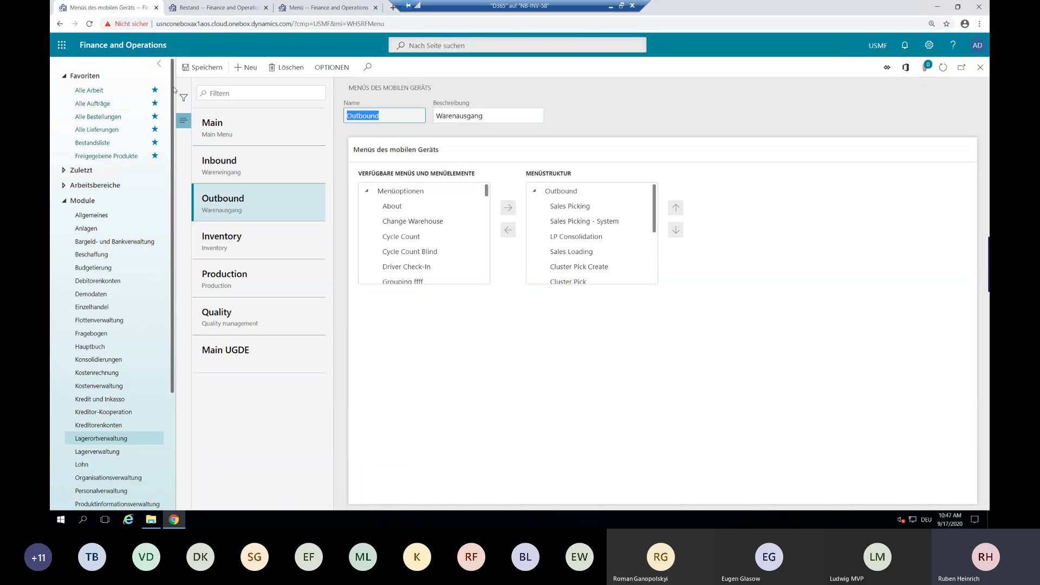
pyautogui.click(117, 440)
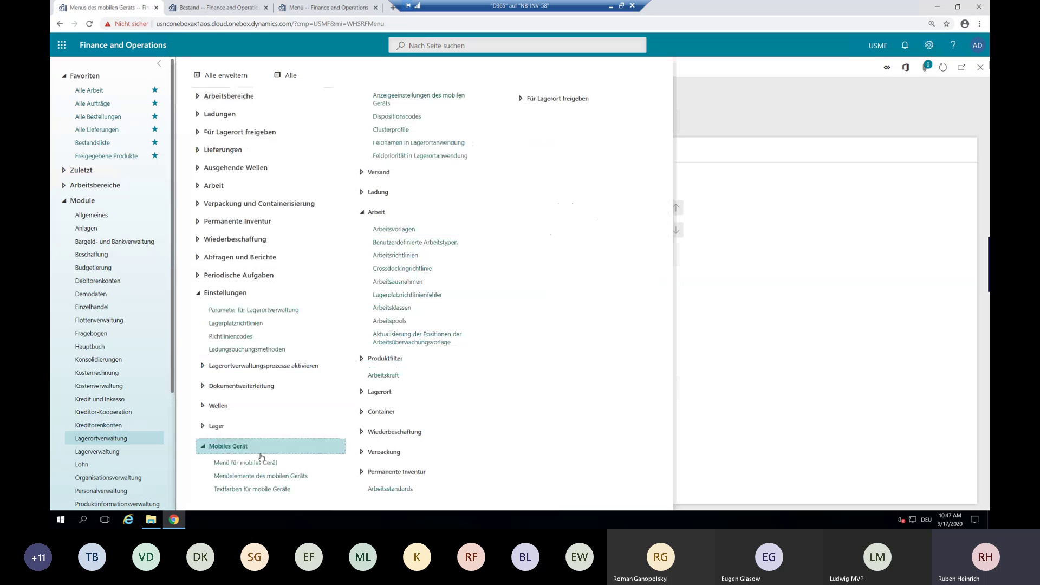
pyautogui.click(261, 476)
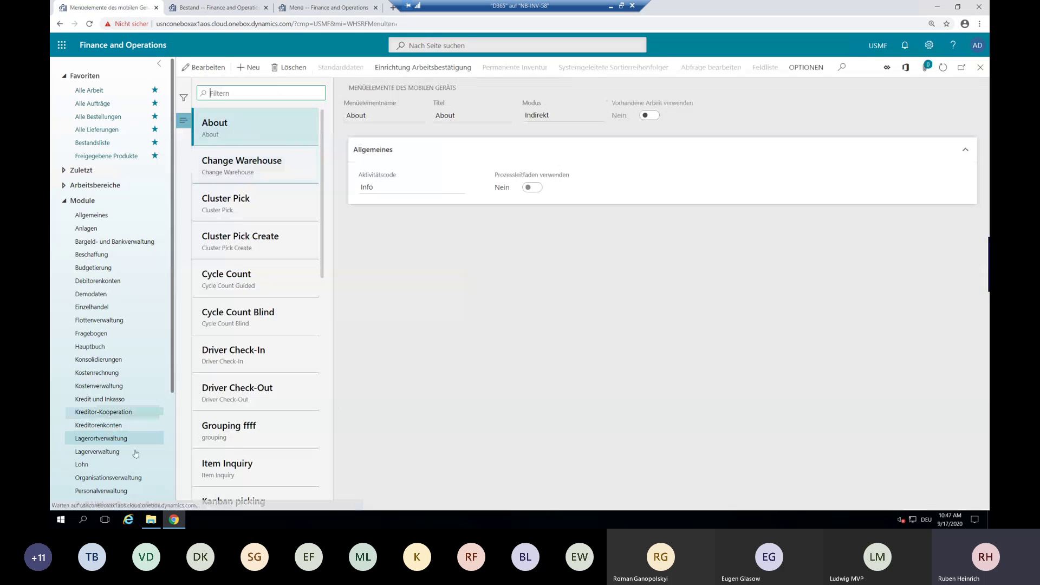
pyautogui.click(133, 440)
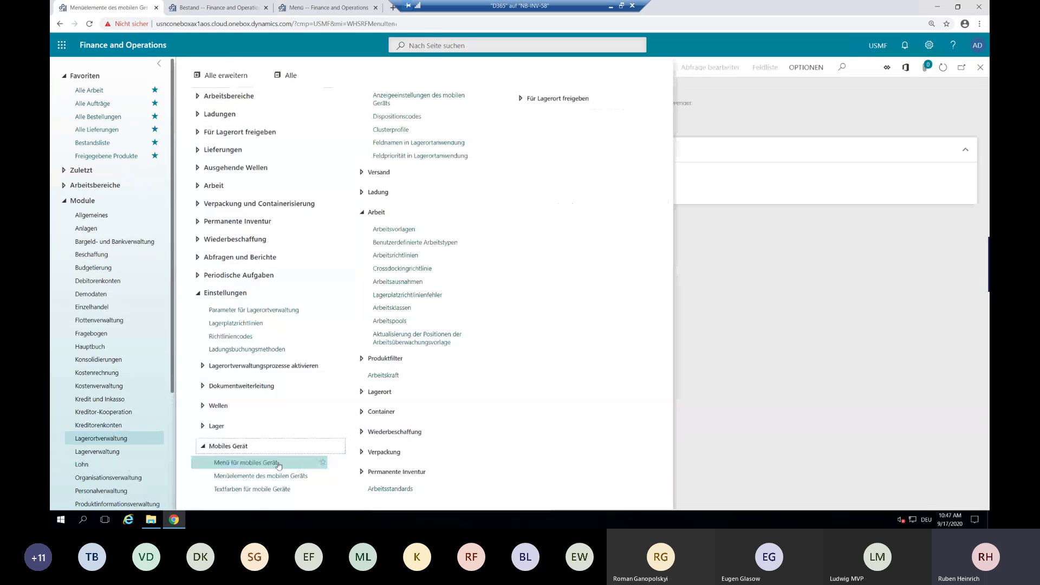
pyautogui.click(278, 464)
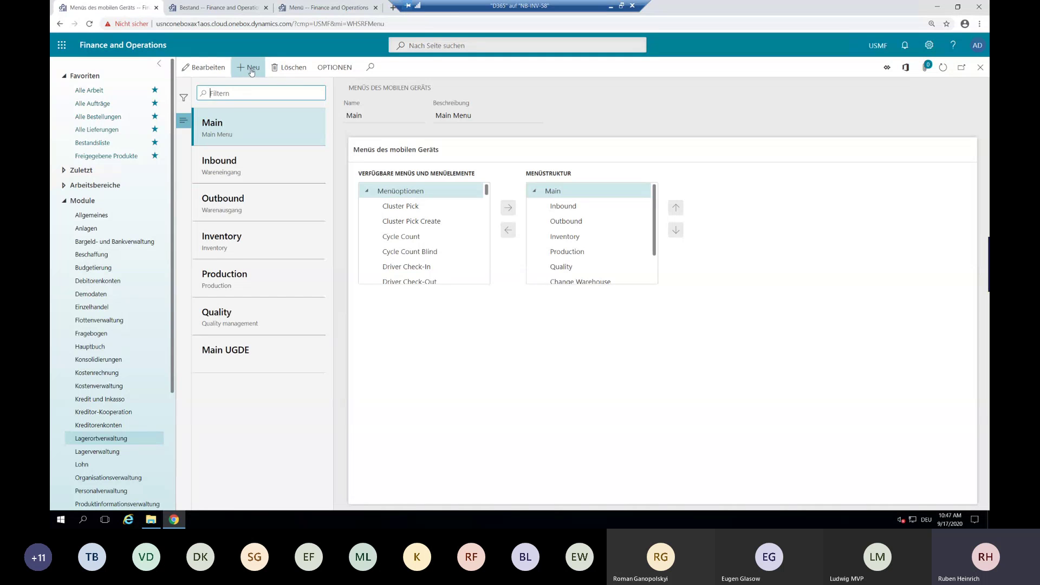
# Create a new mobile device menu named PowerthonWE and save it.
pyautogui.click(252, 70)
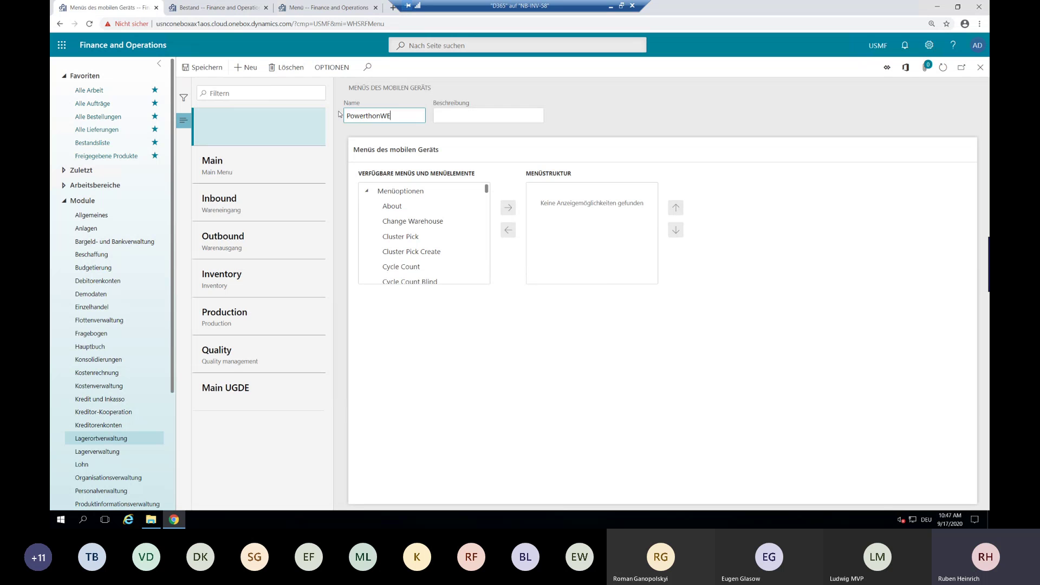
pyautogui.press('Tab')
pyautogui.write('Powerthon')
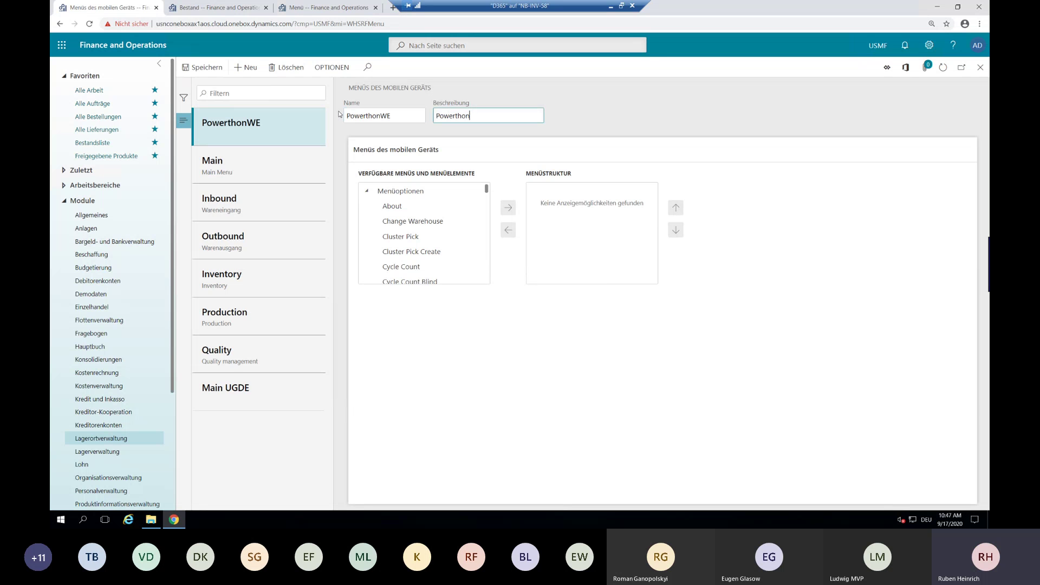
pyautogui.write('WE')
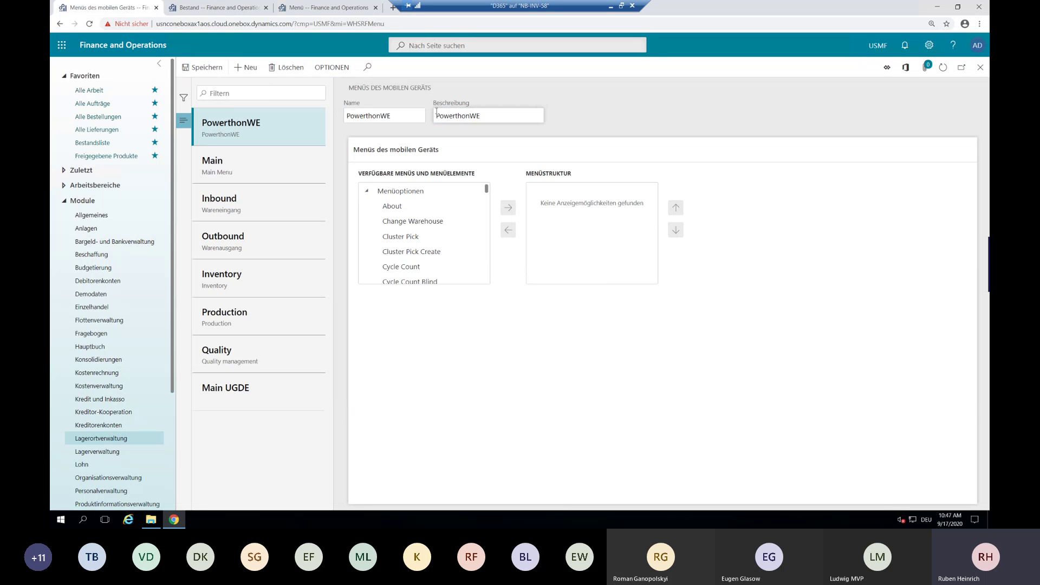
pyautogui.click(319, 172)
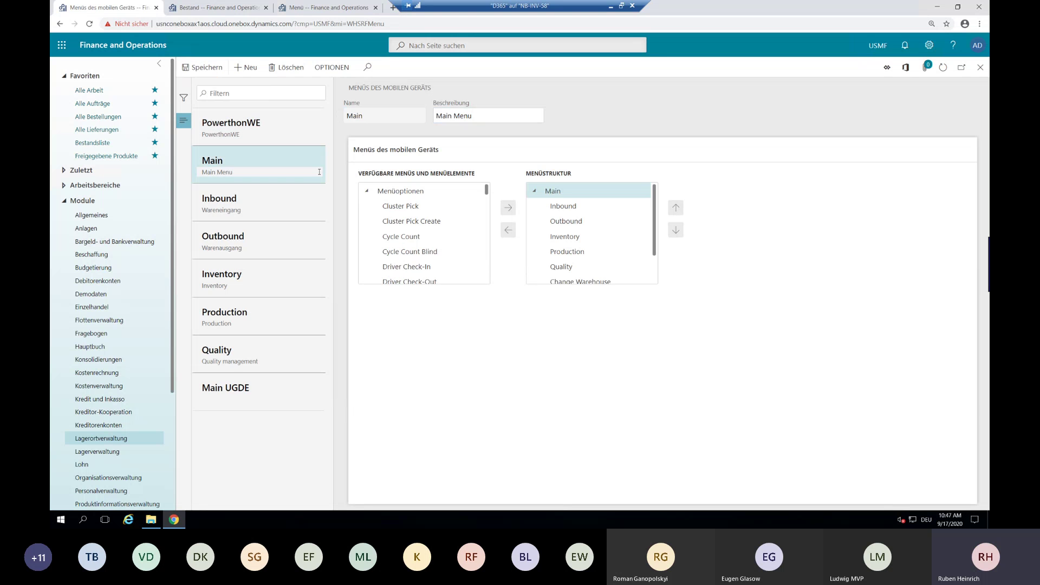
# Review the Main menu structure, refresh the menus list and reopen the Main menu.
pyautogui.click(569, 251)
pyautogui.scroll(-1, 584, 250)
pyautogui.scroll(1, 584, 239)
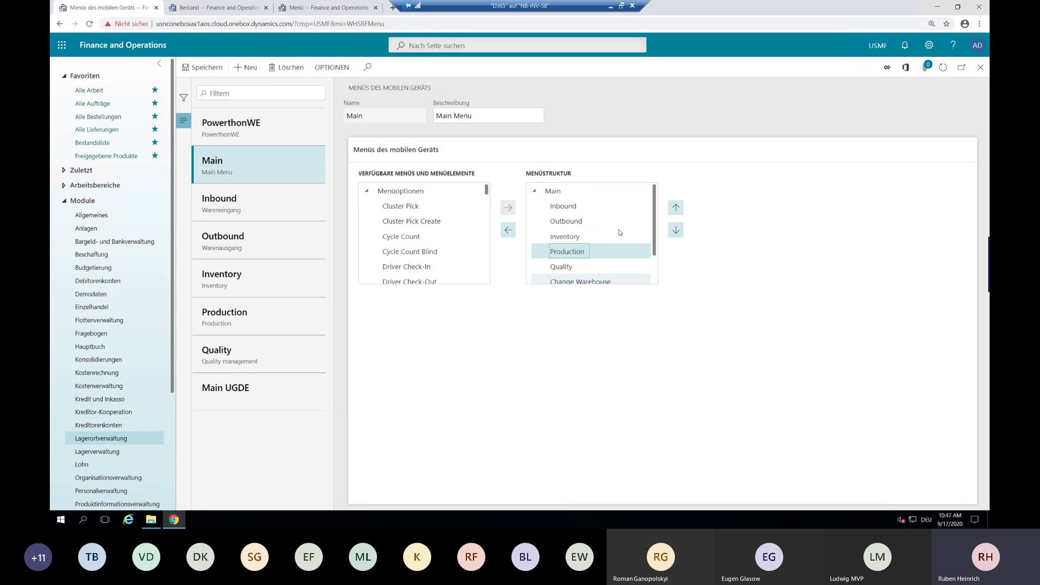
pyautogui.click(700, 286)
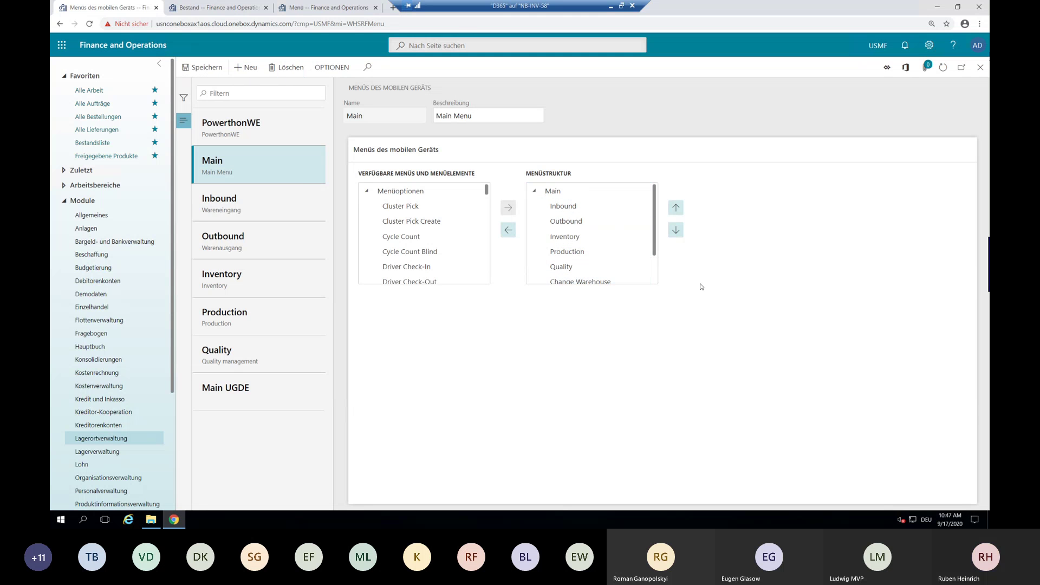
pyautogui.click(943, 72)
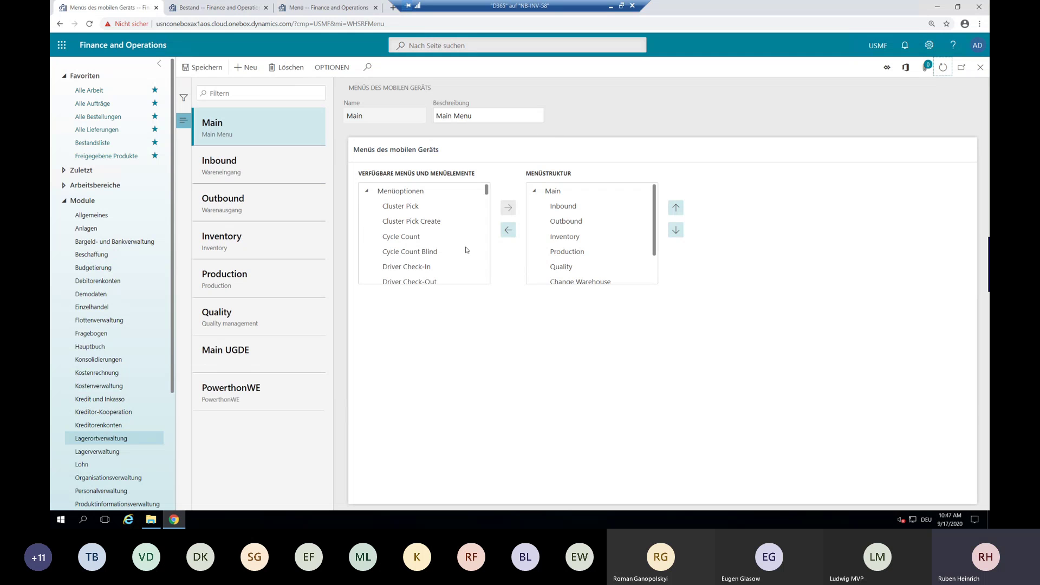
pyautogui.click(264, 168)
pyautogui.click(260, 124)
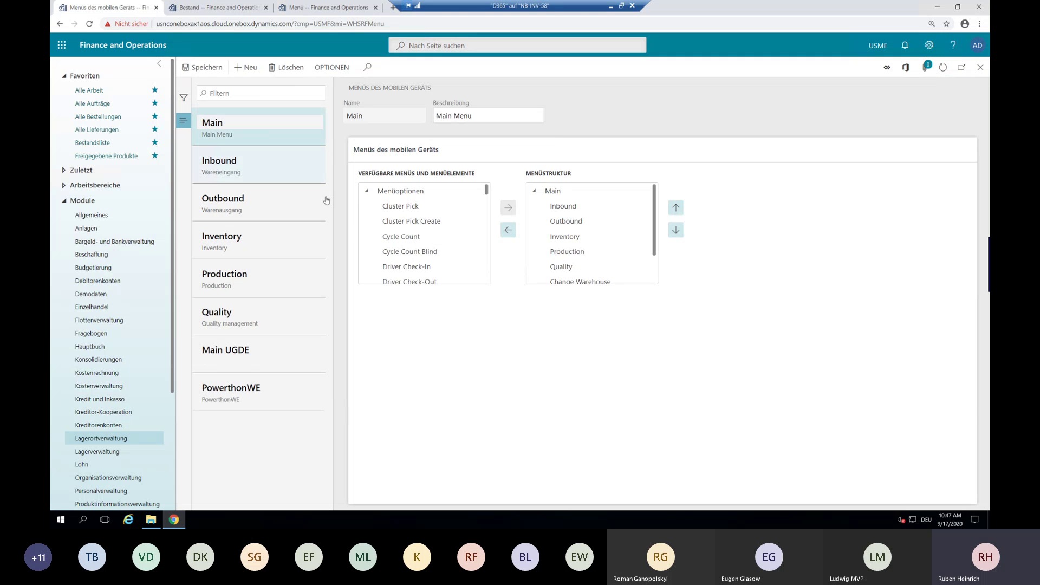
# Add PowerthonWE from the available menus into the Main menu structure and view the mobile app.
pyautogui.scroll(-2, 423, 239)
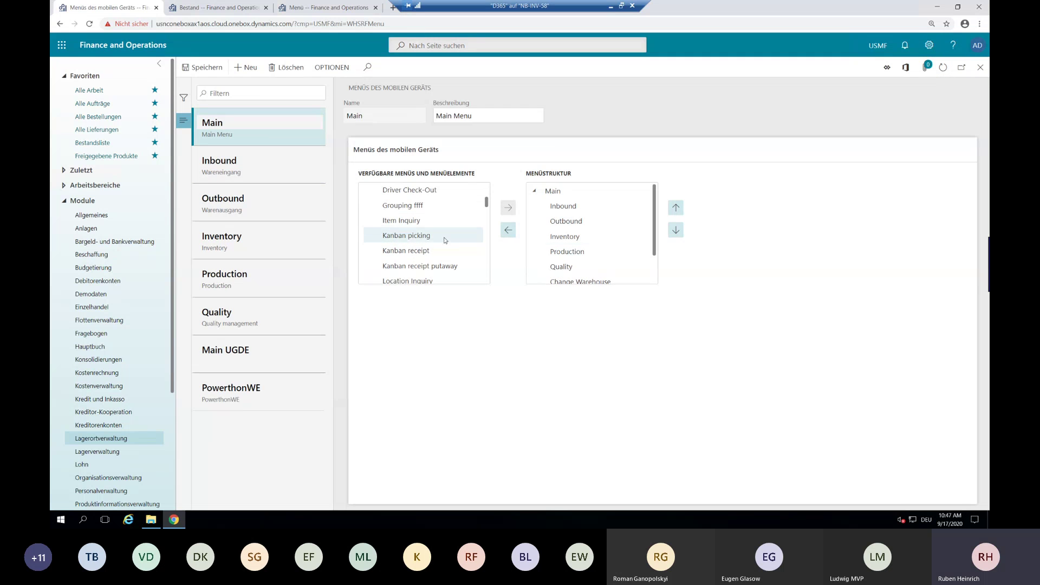
pyautogui.scroll(1, 446, 240)
pyautogui.scroll(-4, 449, 217)
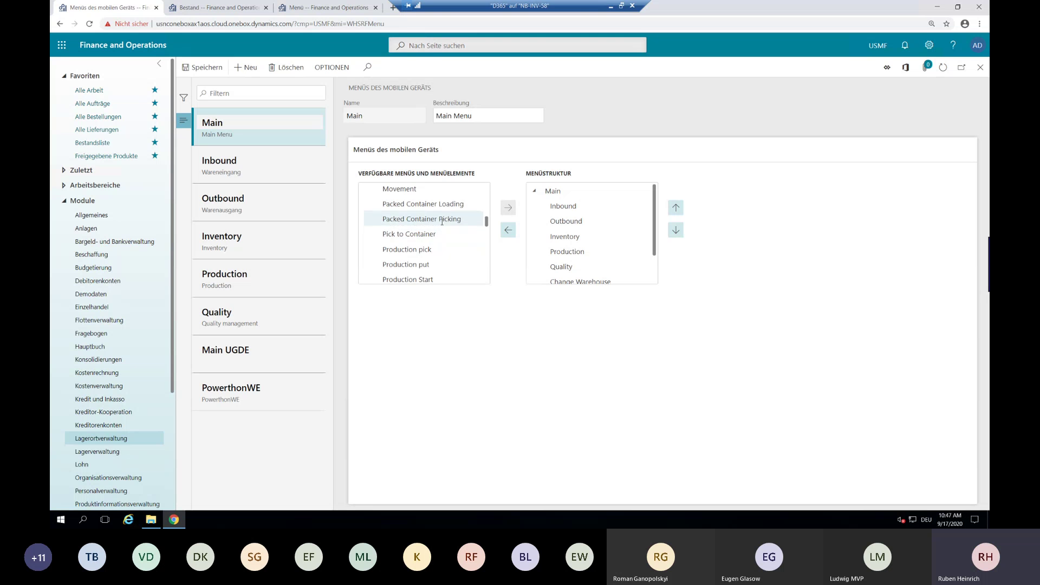
pyautogui.scroll(1, 445, 219)
pyautogui.scroll(-1, 443, 221)
pyautogui.scroll(-3, 443, 222)
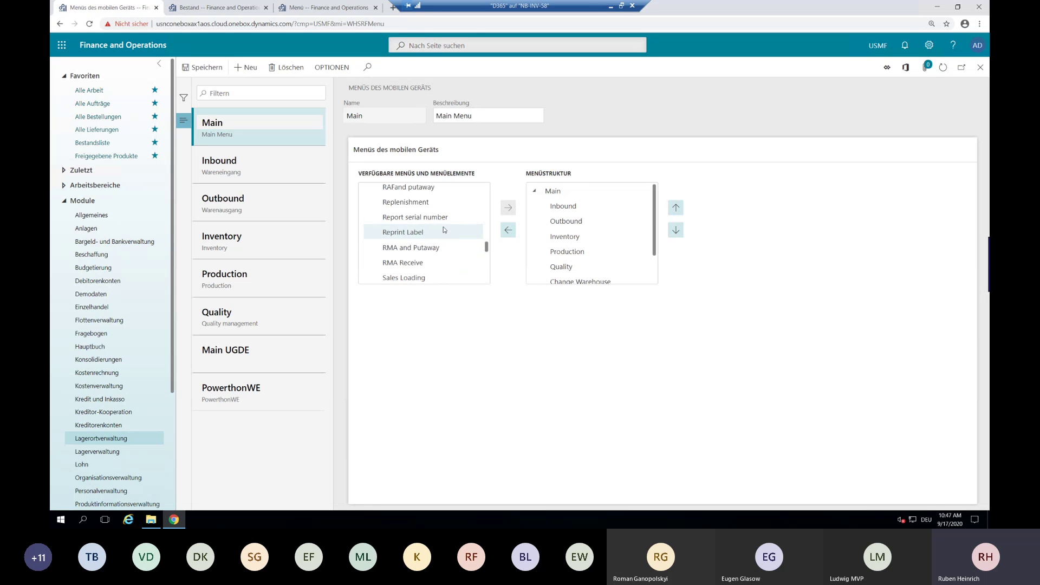
pyautogui.scroll(-1, 569, 237)
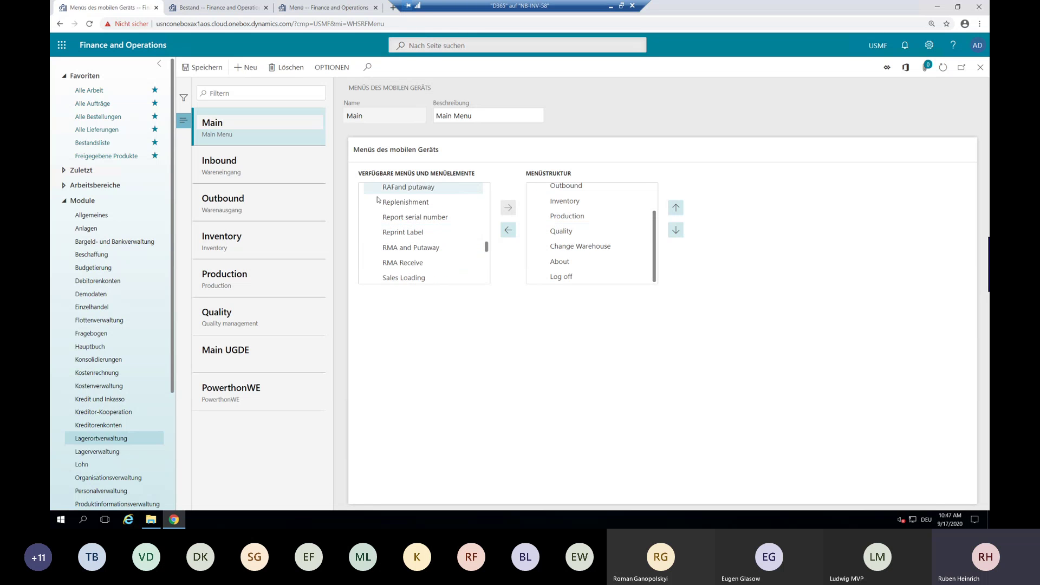
pyautogui.scroll(-5, 412, 260)
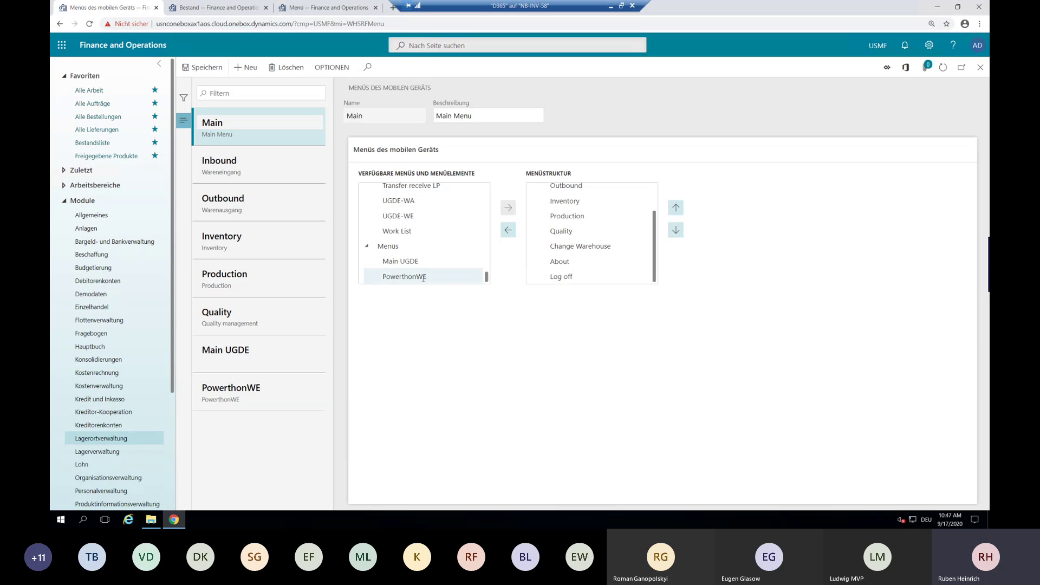
pyautogui.click(462, 275)
pyautogui.click(510, 211)
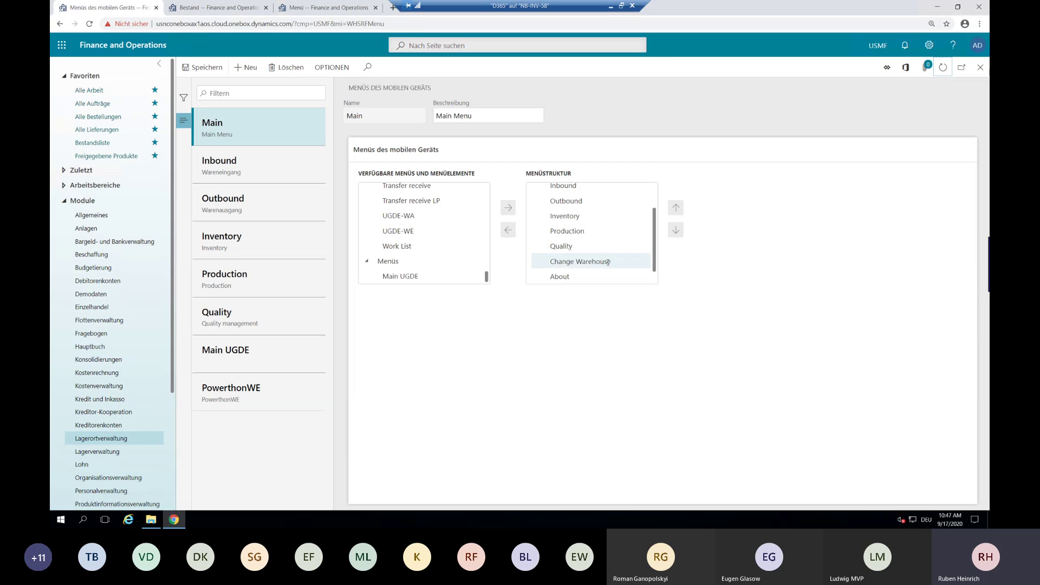
pyautogui.click(332, 10)
# Confirm PowerthonWE now heads the mobile Main Menu, then return to Lagerortverwaltung in the editor.
pyautogui.click(835, 113)
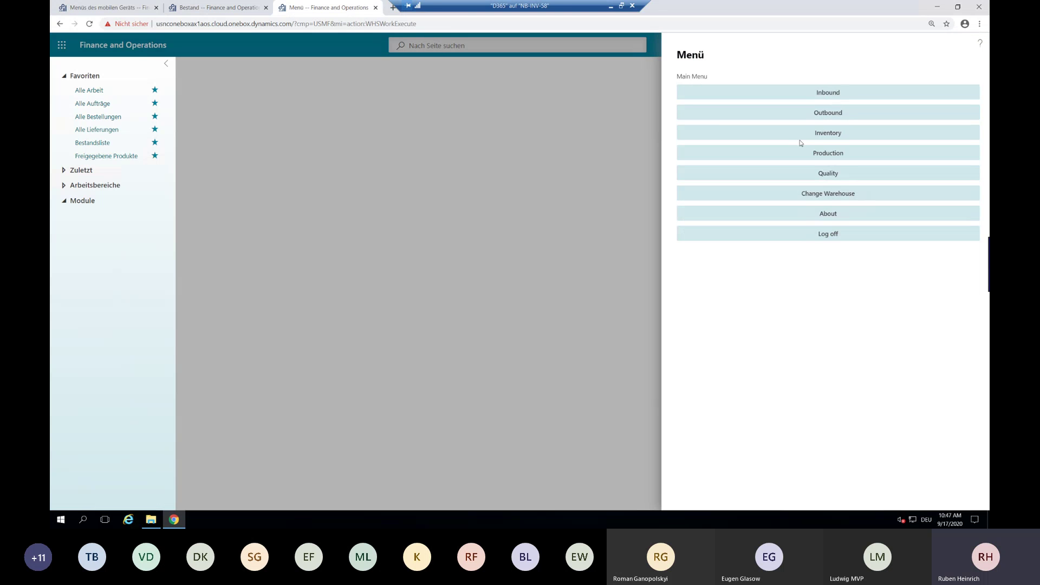
pyautogui.click(861, 335)
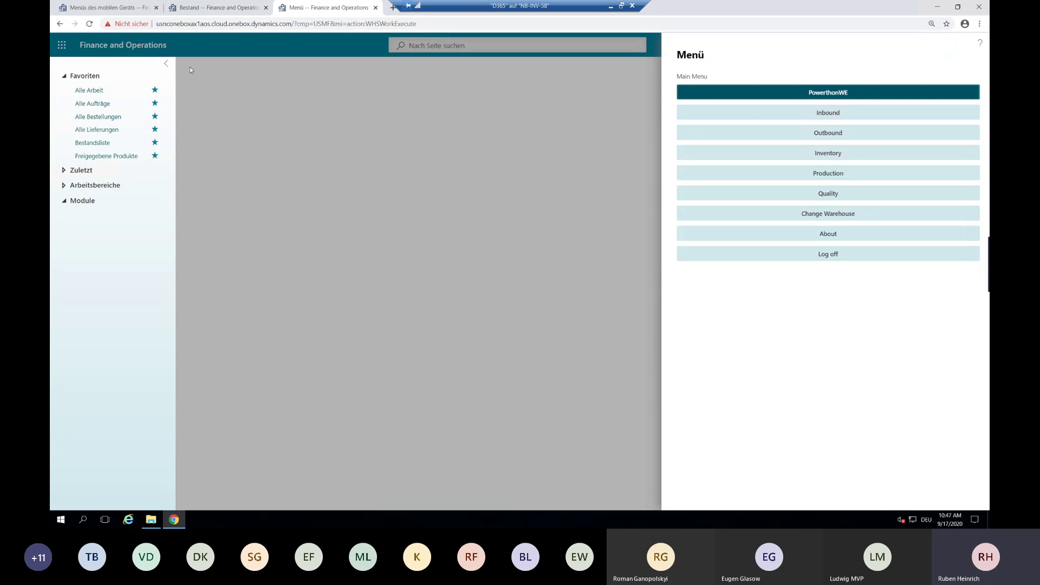
pyautogui.click(98, 9)
pyautogui.click(102, 441)
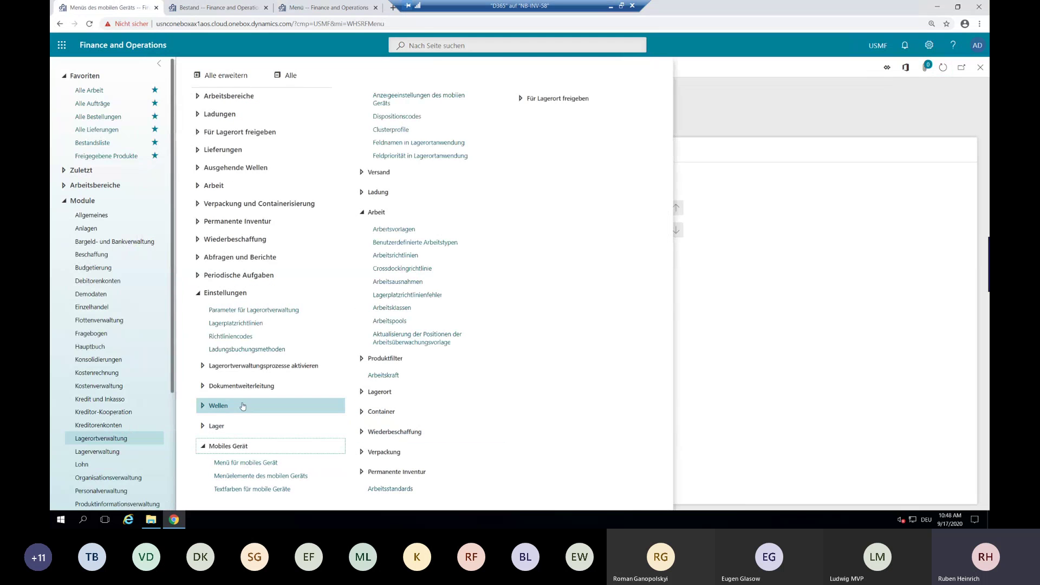
# Create a new mobile device menu item named WE with the title Wareneingang.
pyautogui.click(244, 476)
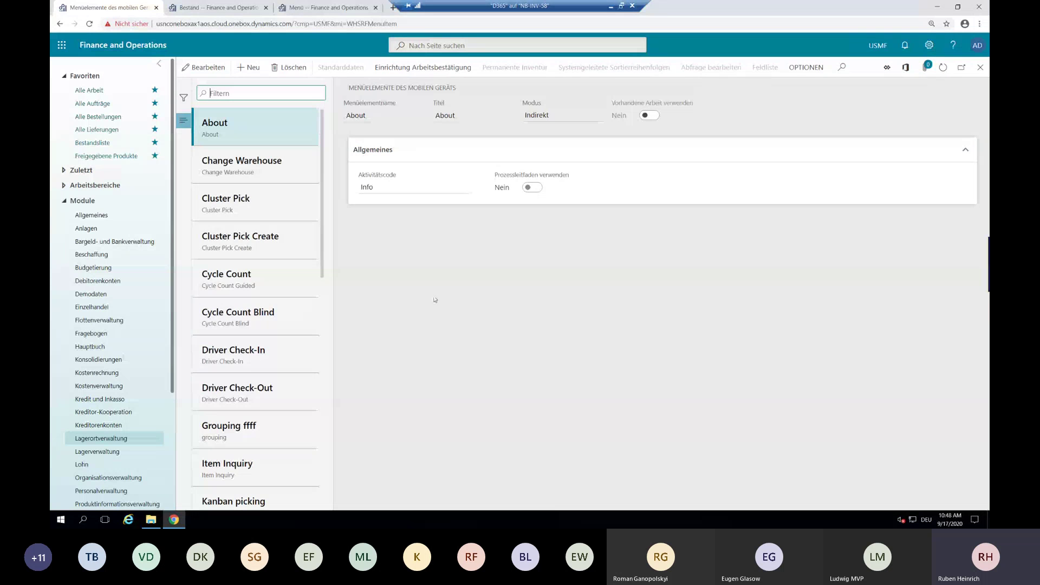
pyautogui.scroll(-5, 277, 236)
pyautogui.scroll(5, 277, 236)
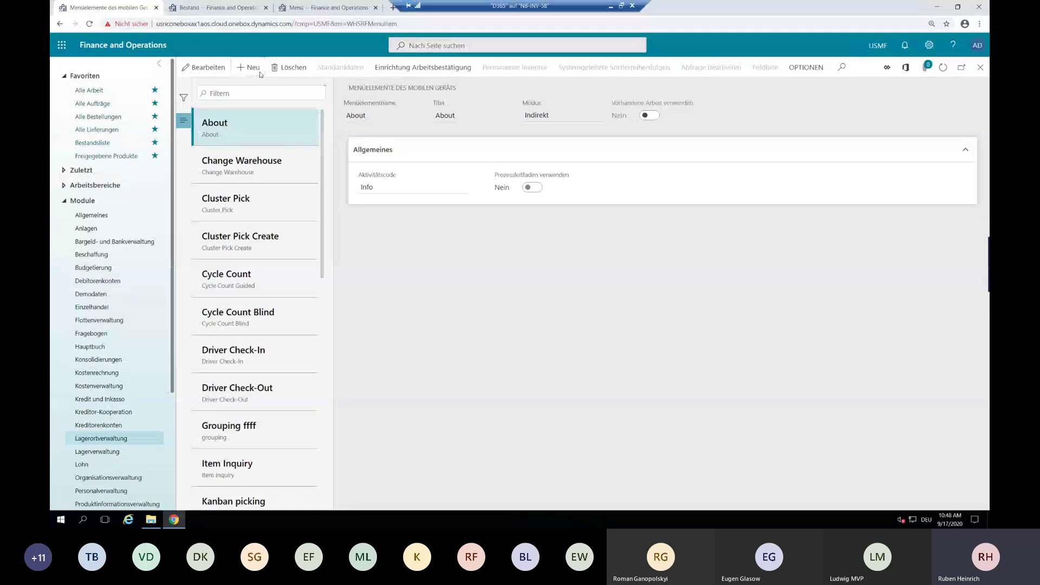
pyautogui.hotkey('alt', 'n')
pyautogui.write('WE')
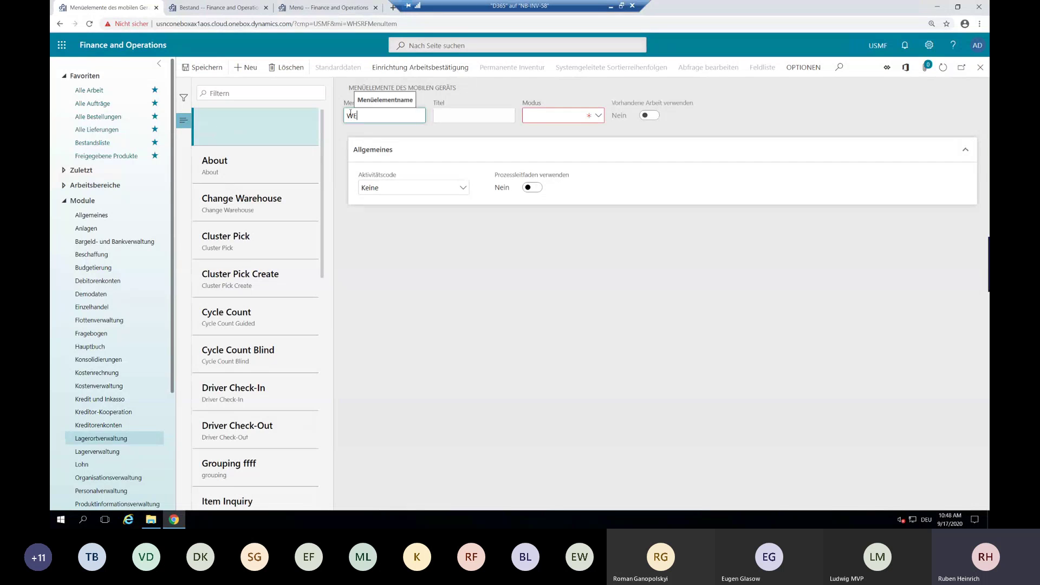
pyautogui.press('Tab')
pyautogui.write('Waren')
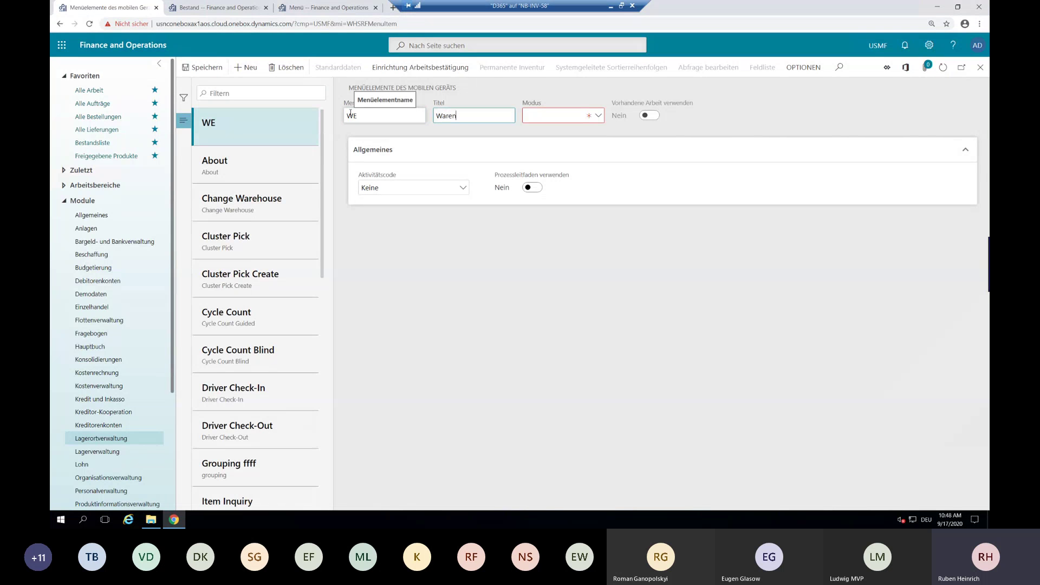
pyautogui.write('eingang')
pyautogui.press('Tab')
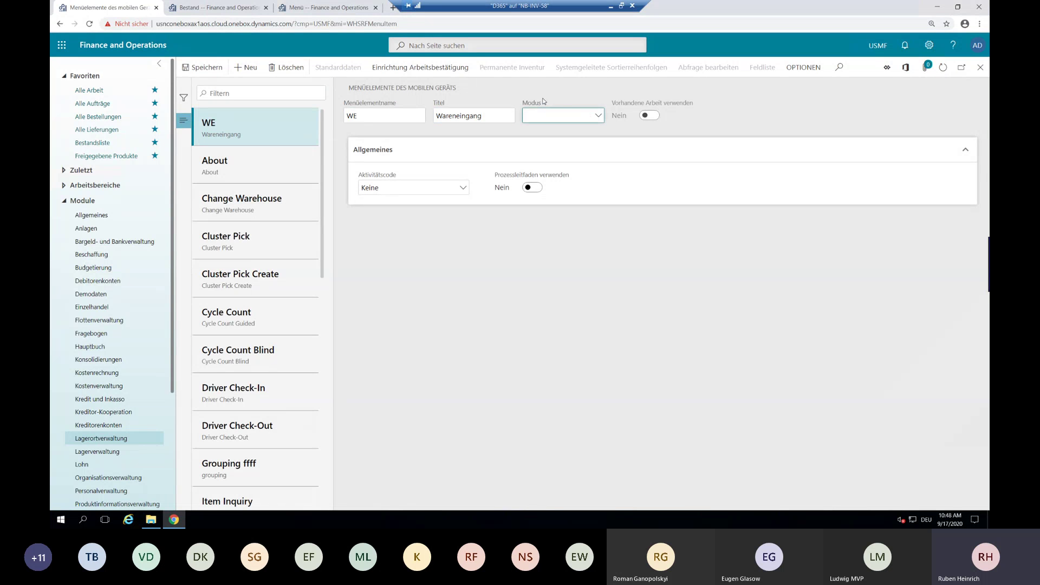
pyautogui.click(598, 118)
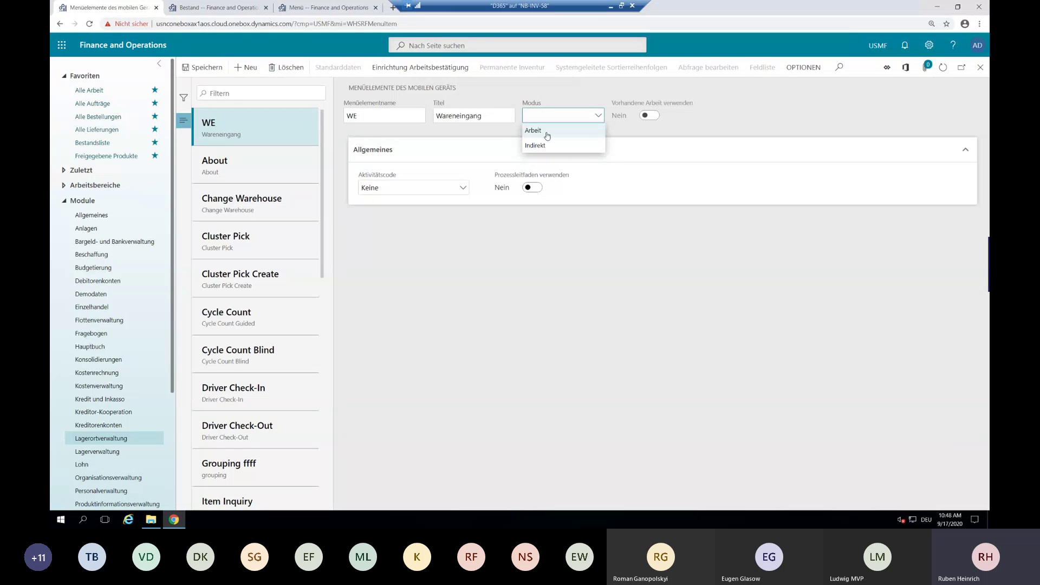
# Set the WE item's Modus to Arbeit, leaving Arbeitserstellungsprozess at Keine.
pyautogui.click(548, 132)
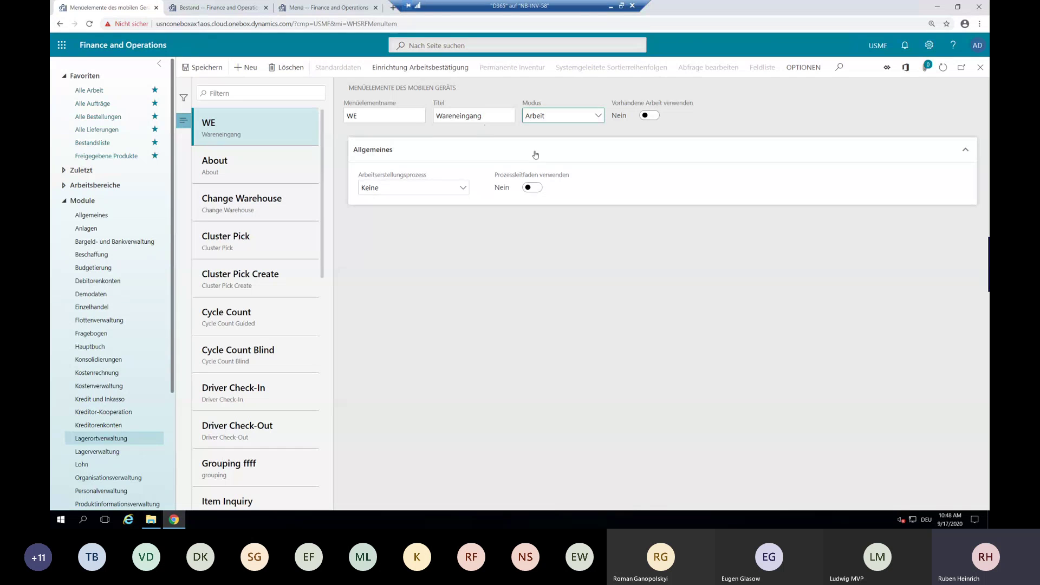
pyautogui.click(462, 188)
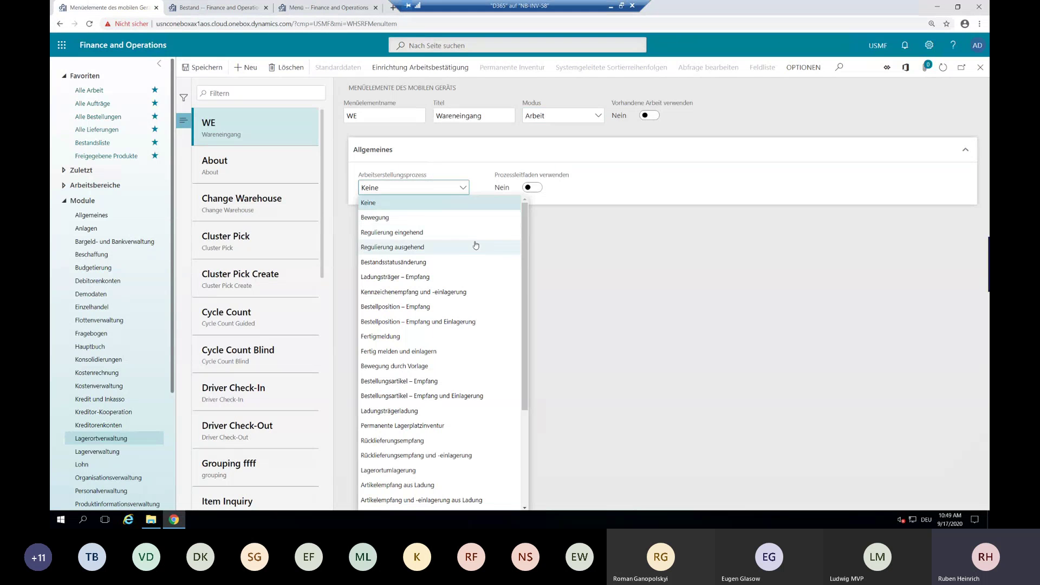
pyautogui.scroll(-3, 476, 245)
pyautogui.scroll(3, 463, 368)
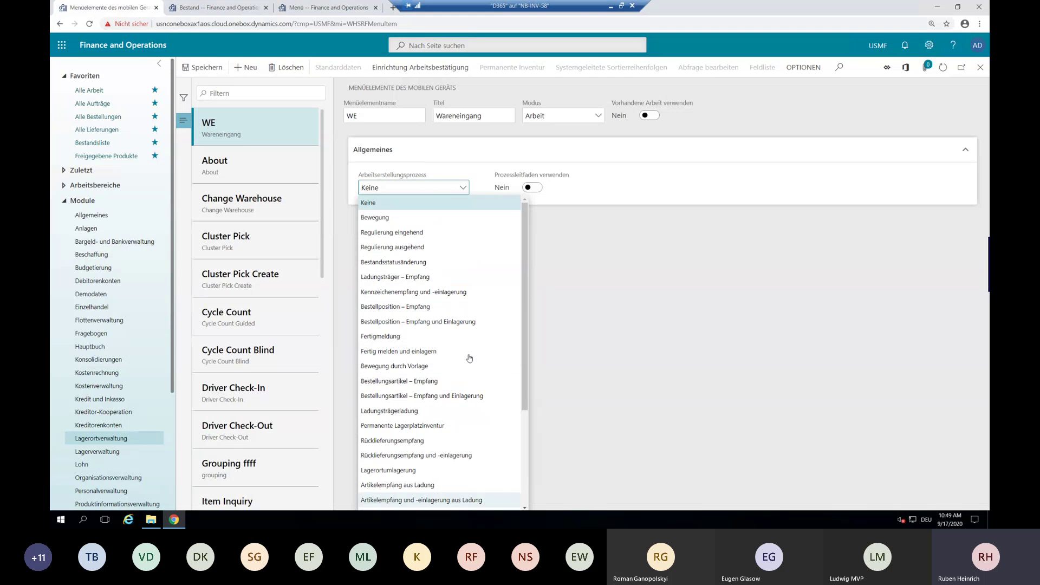
pyautogui.scroll(-1, 452, 298)
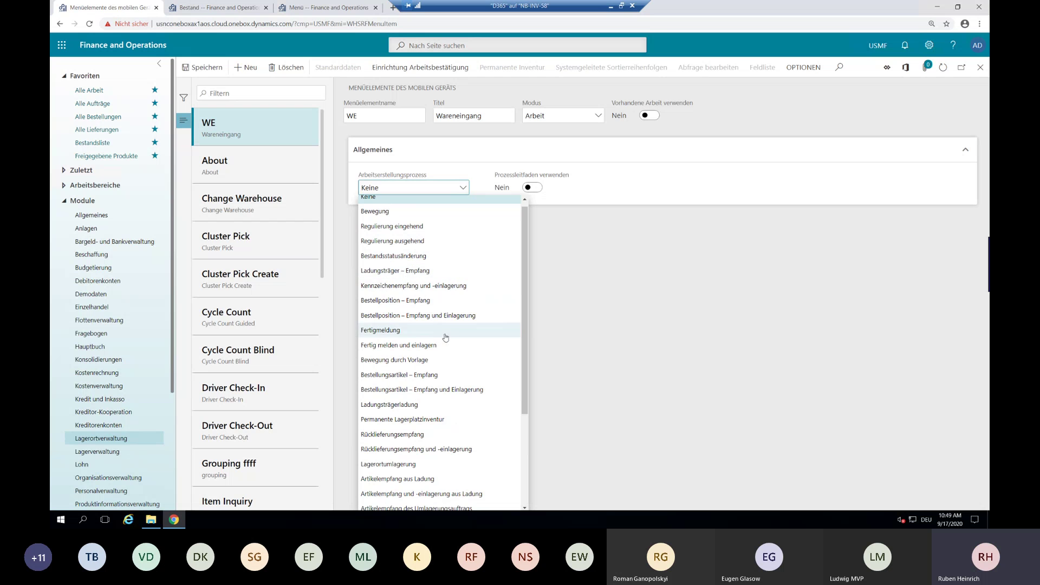
pyautogui.scroll(-3, 436, 288)
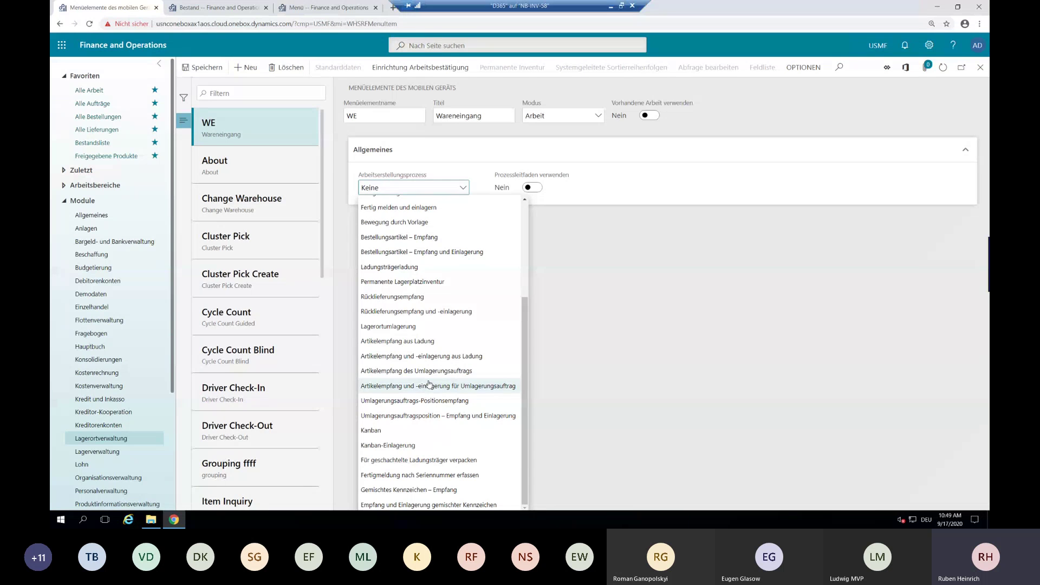
pyautogui.scroll(3, 430, 374)
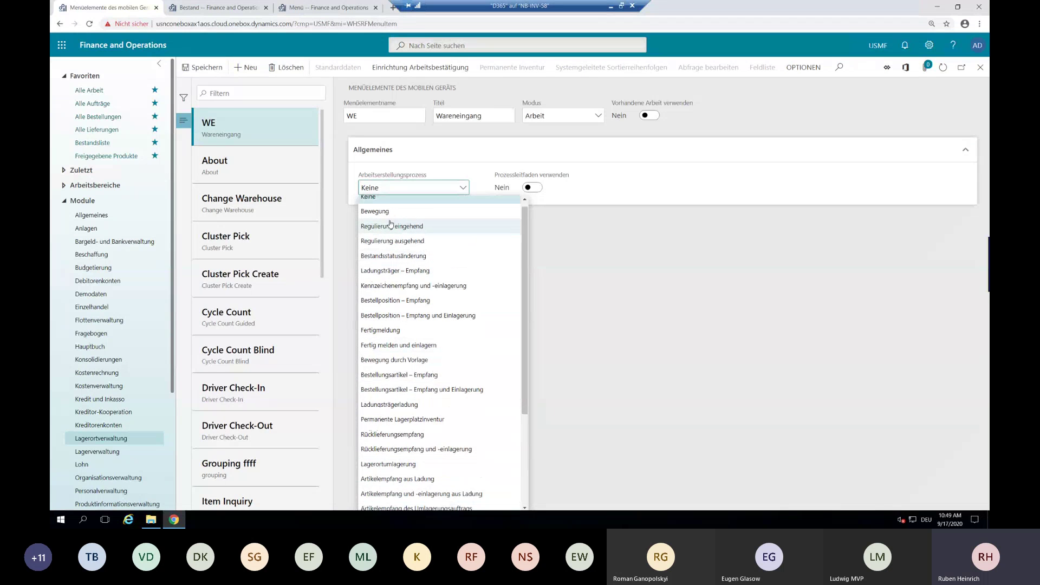
pyautogui.scroll(1, 412, 227)
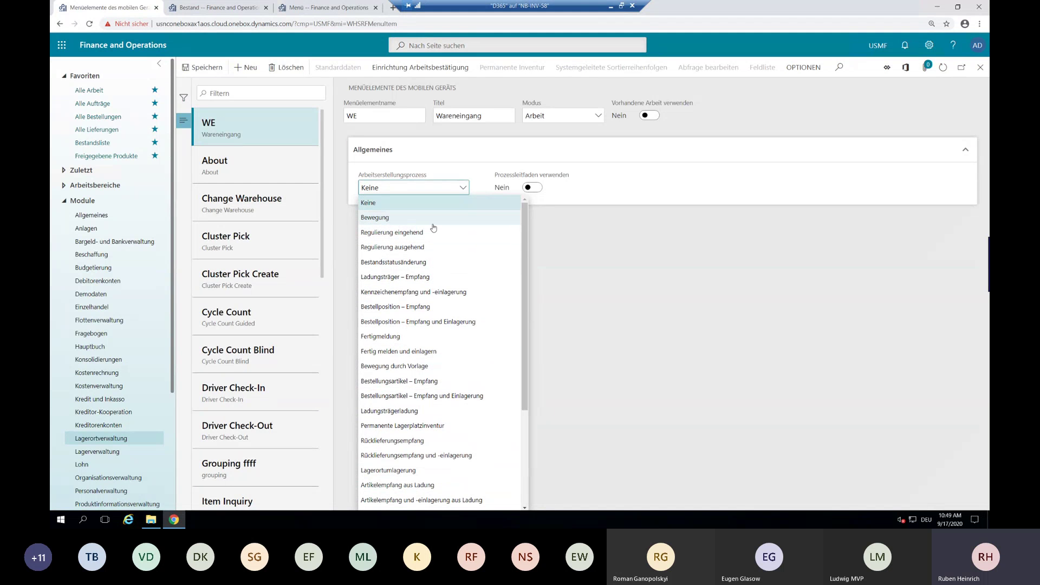
pyautogui.click(608, 242)
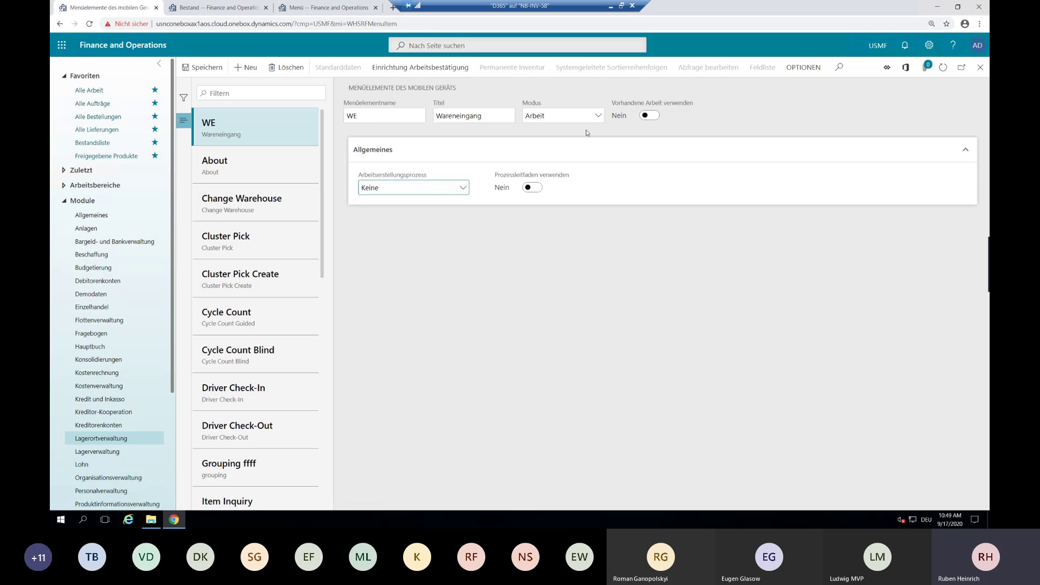
# Set Vorhandene Arbeit verwenden to Ja, keep Geleitet von at Keine, and close the WE form.
pyautogui.click(650, 116)
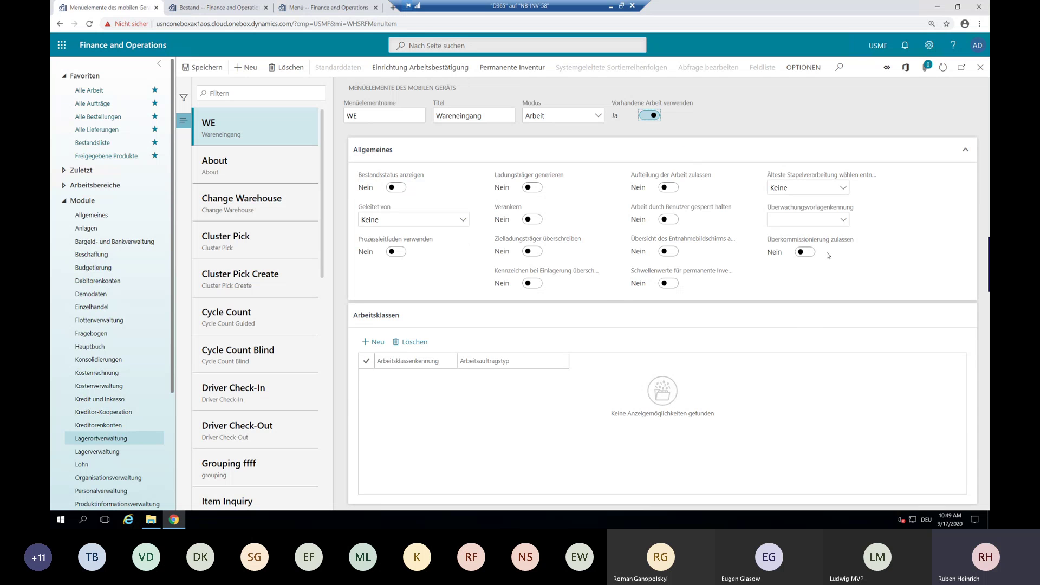
pyautogui.click(461, 221)
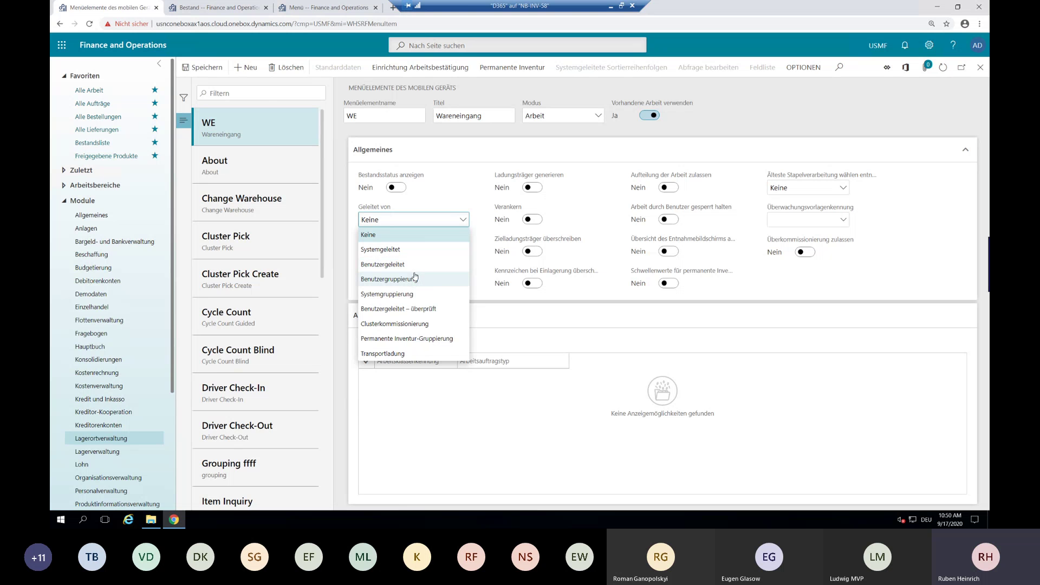
pyautogui.click(915, 228)
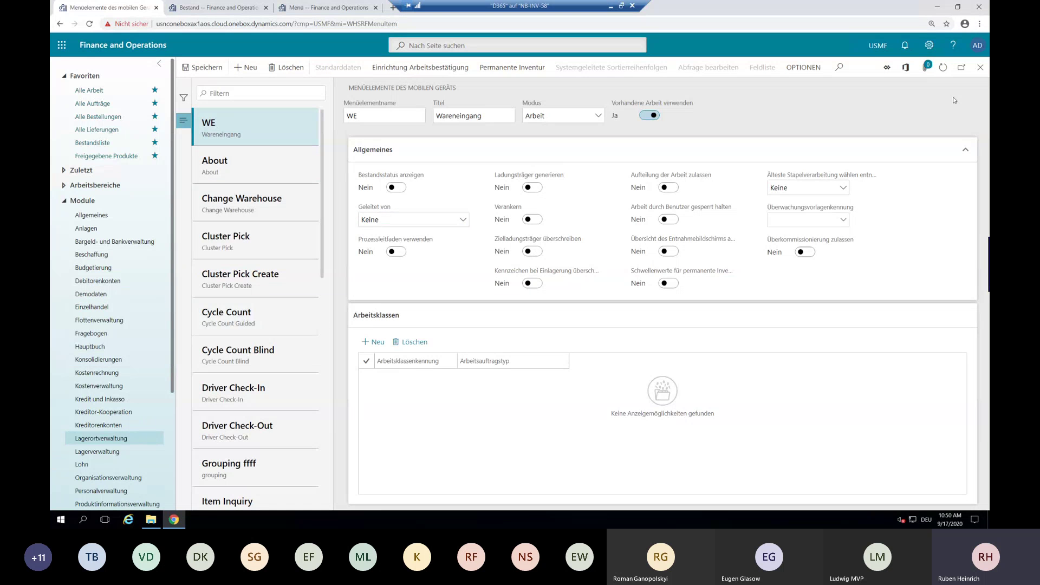
pyautogui.click(981, 67)
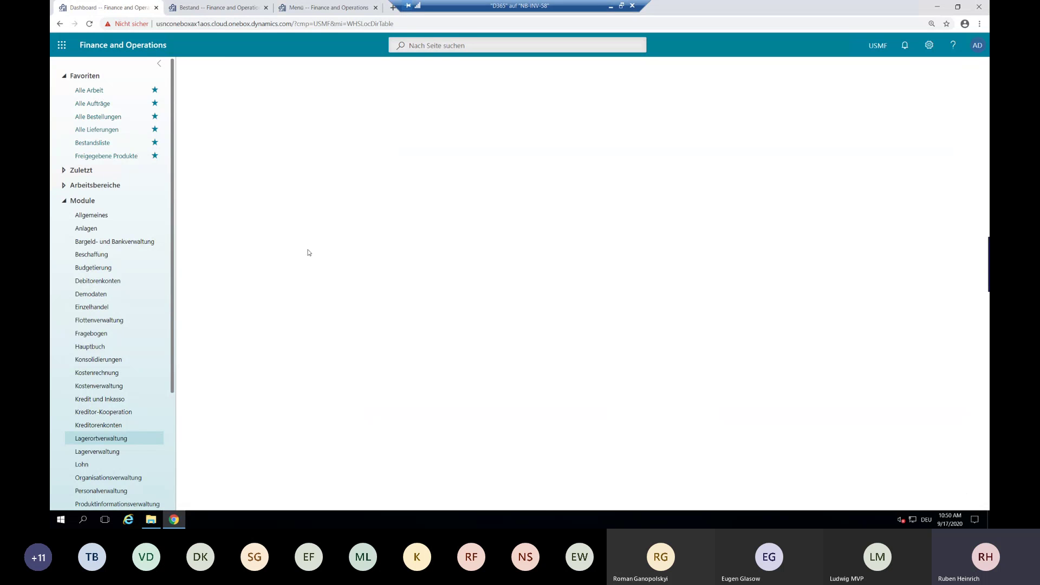